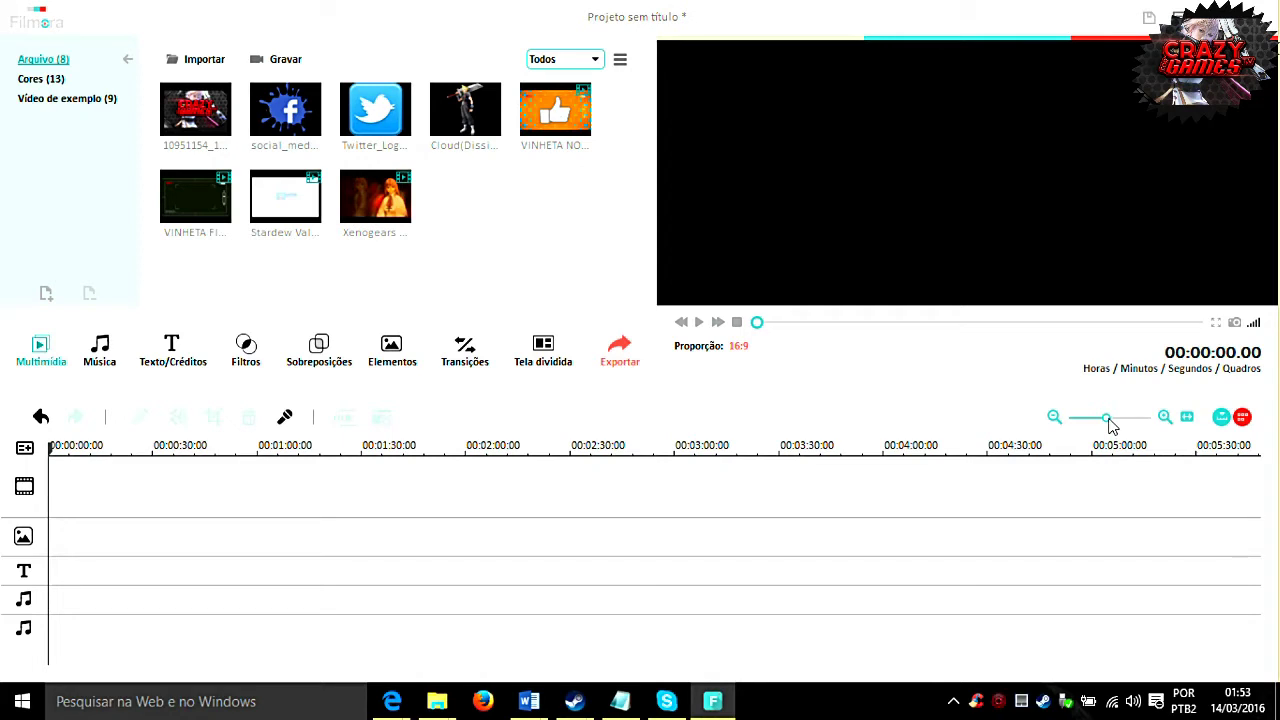
Import the audio file "Stardew Valley OST Spring (It's a Big World Outside)" from the Vídeos folder into the media library
mouse_move(1108, 421)
left_mouse_down()
mouse_move(1083, 420)
mouse_move(1111, 419)
left_mouse_up()
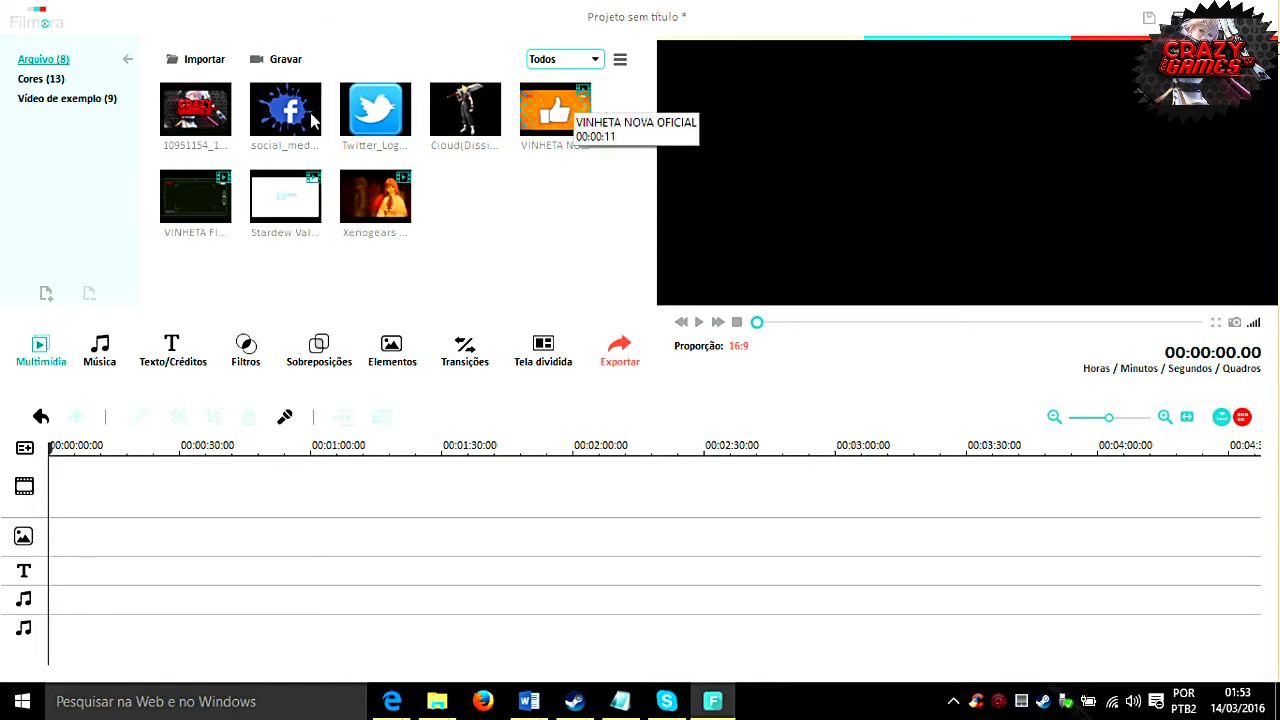
left_click(203, 64)
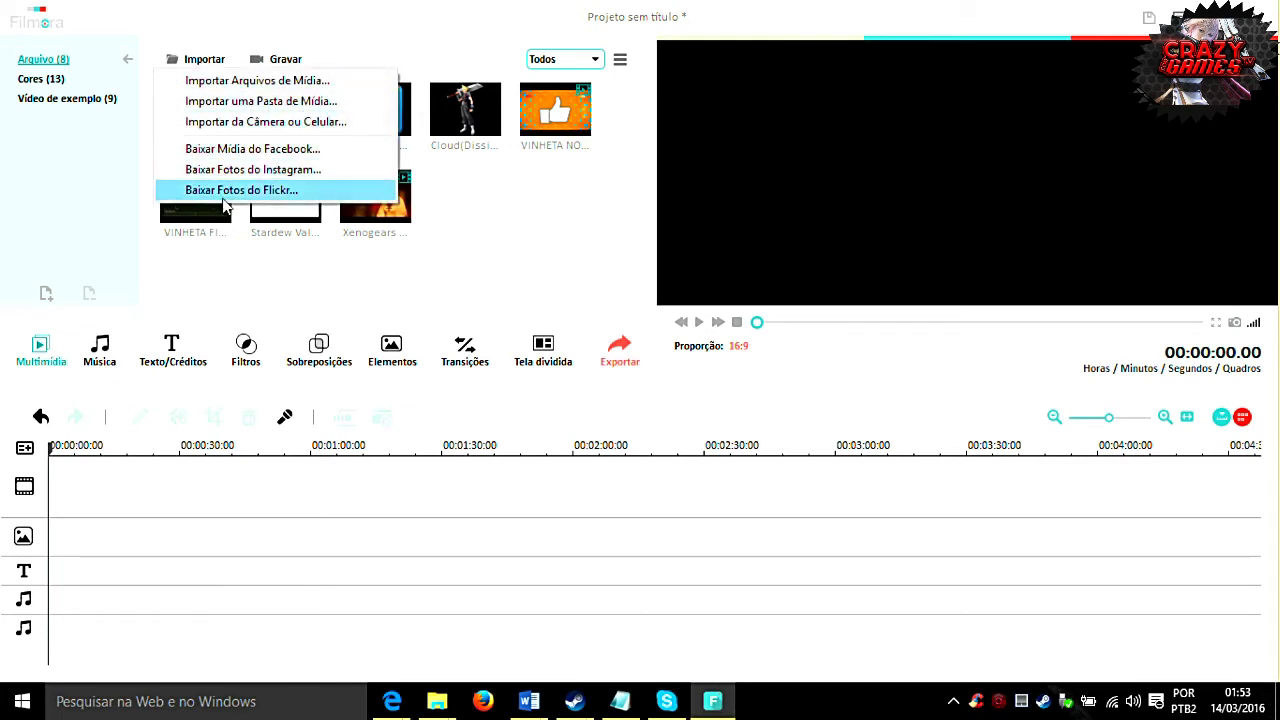
left_click(222, 85)
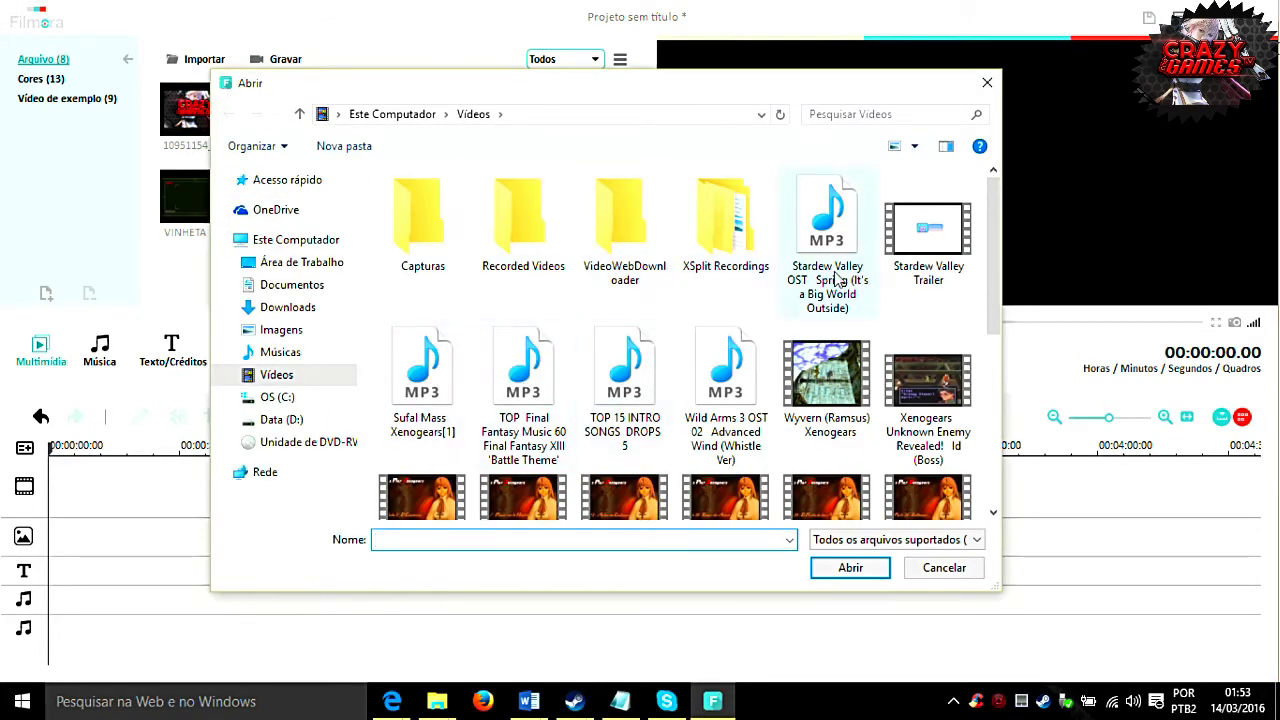
left_click(829, 244)
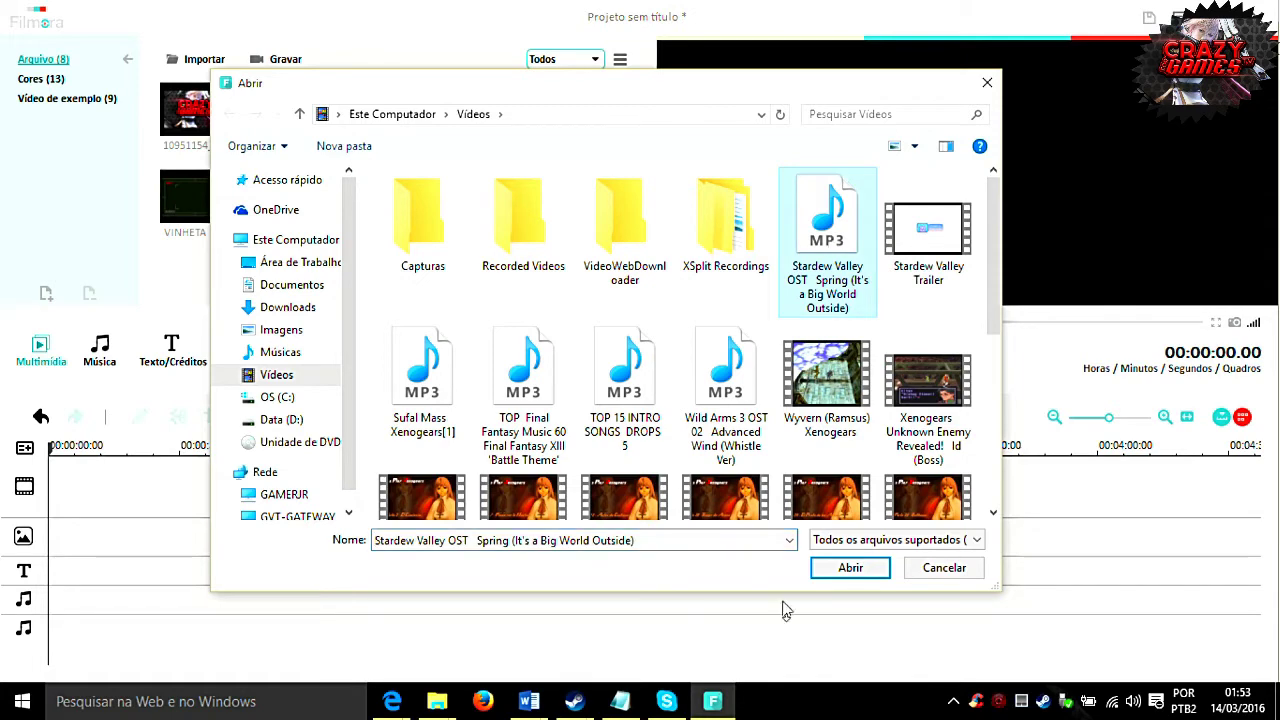
left_click(850, 567)
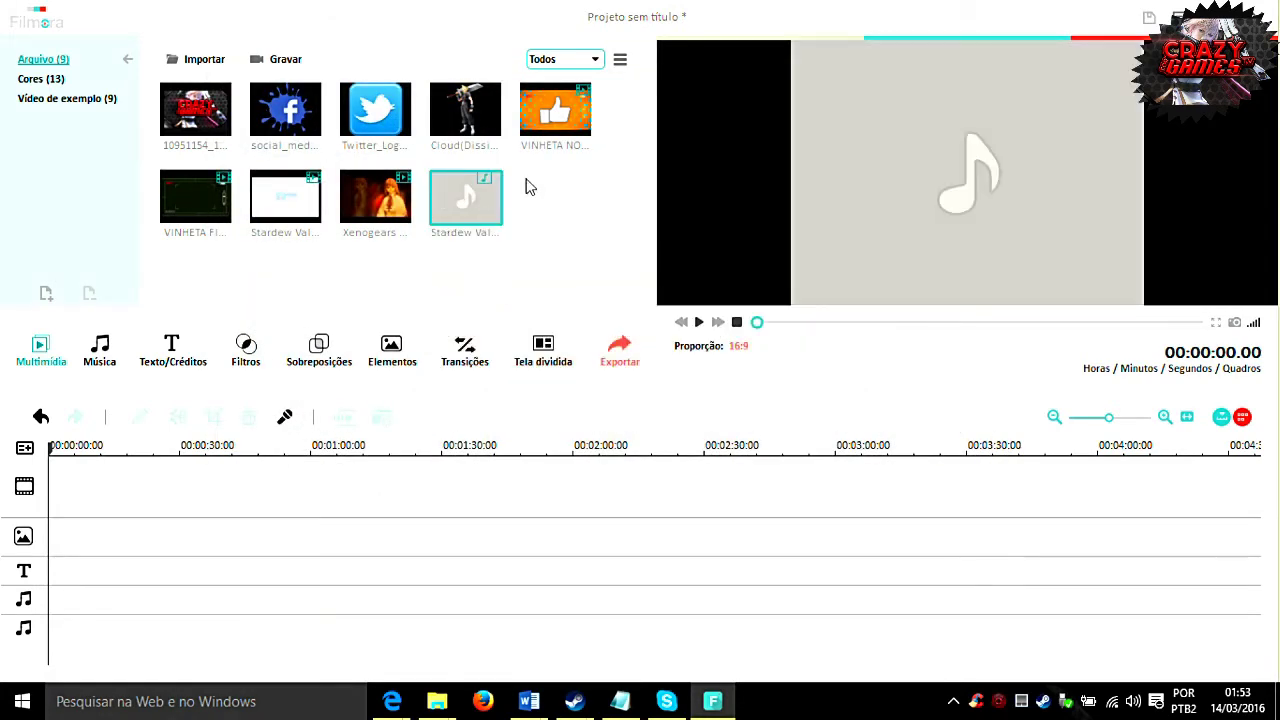
Import the video "XENOGEARS JAPAN Movies All CG's Cutscenes HD" from the Vídeos folder into the media library
left_click(200, 62)
left_click(194, 81)
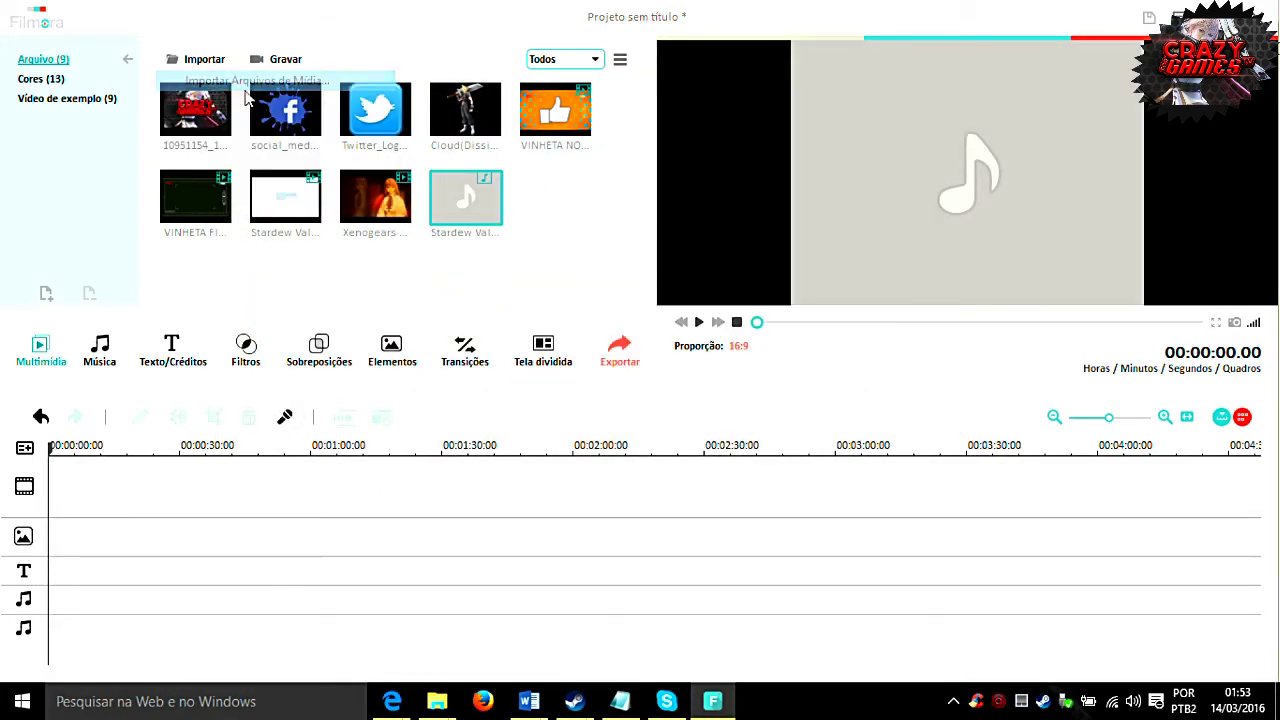
left_click_drag(990, 255, 1003, 435)
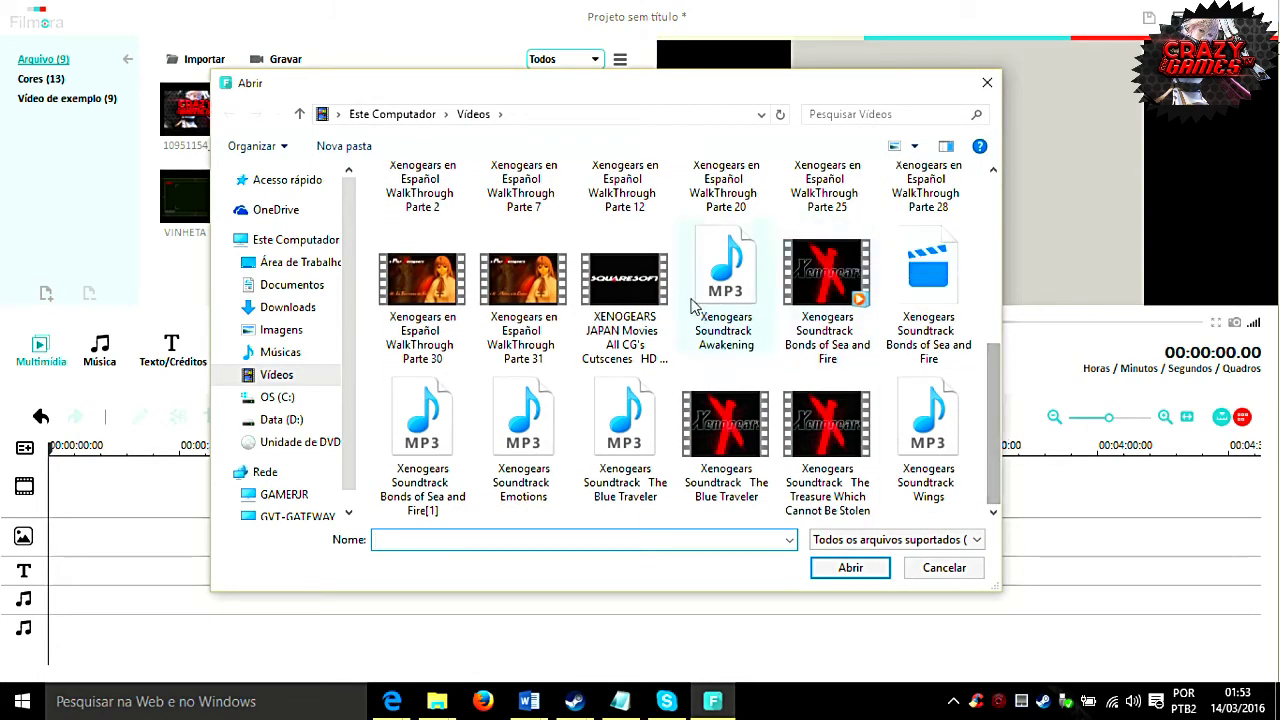
left_click(628, 280)
left_click(848, 568)
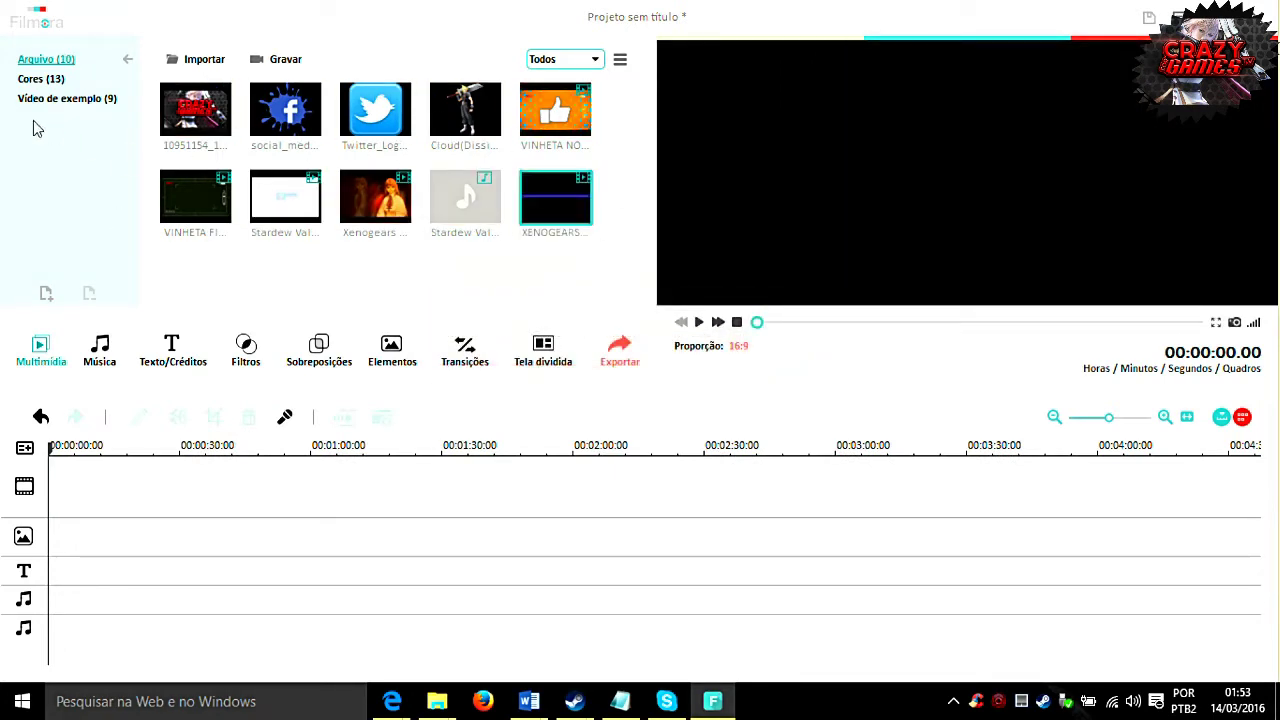
Look through the built-in color and sample video collections, returning to the imported files
left_click(38, 80)
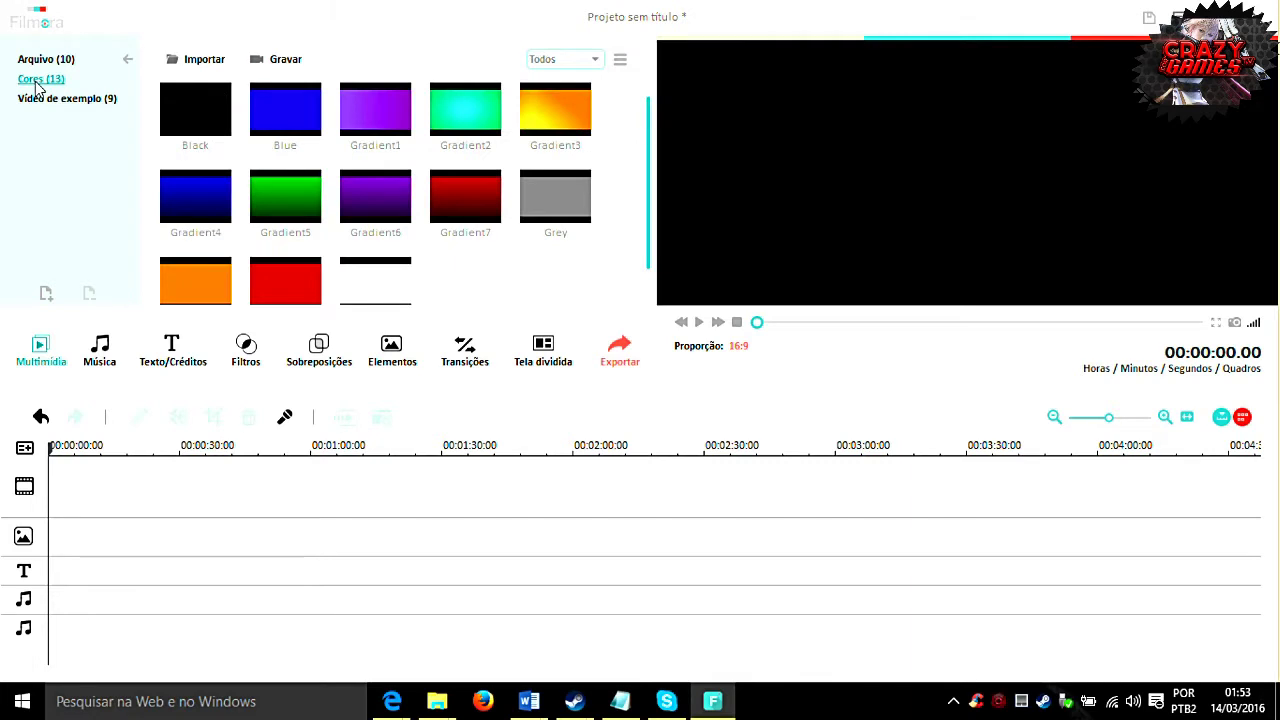
left_click(56, 98)
left_click(45, 80)
left_click(41, 62)
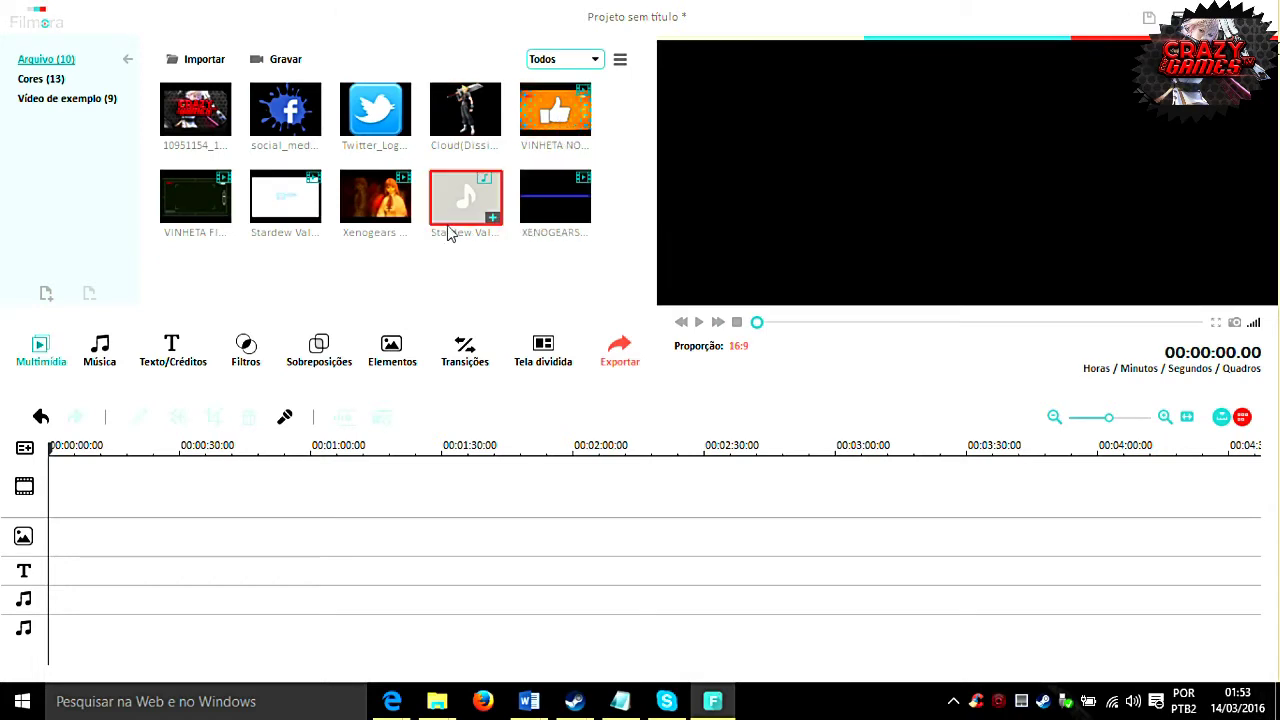
Place the Xenogears walkthrough clip on the overlay track at about 19 seconds, and Gradient3 on the video track extended to about 2:08
left_click_drag(360, 205, 132, 545)
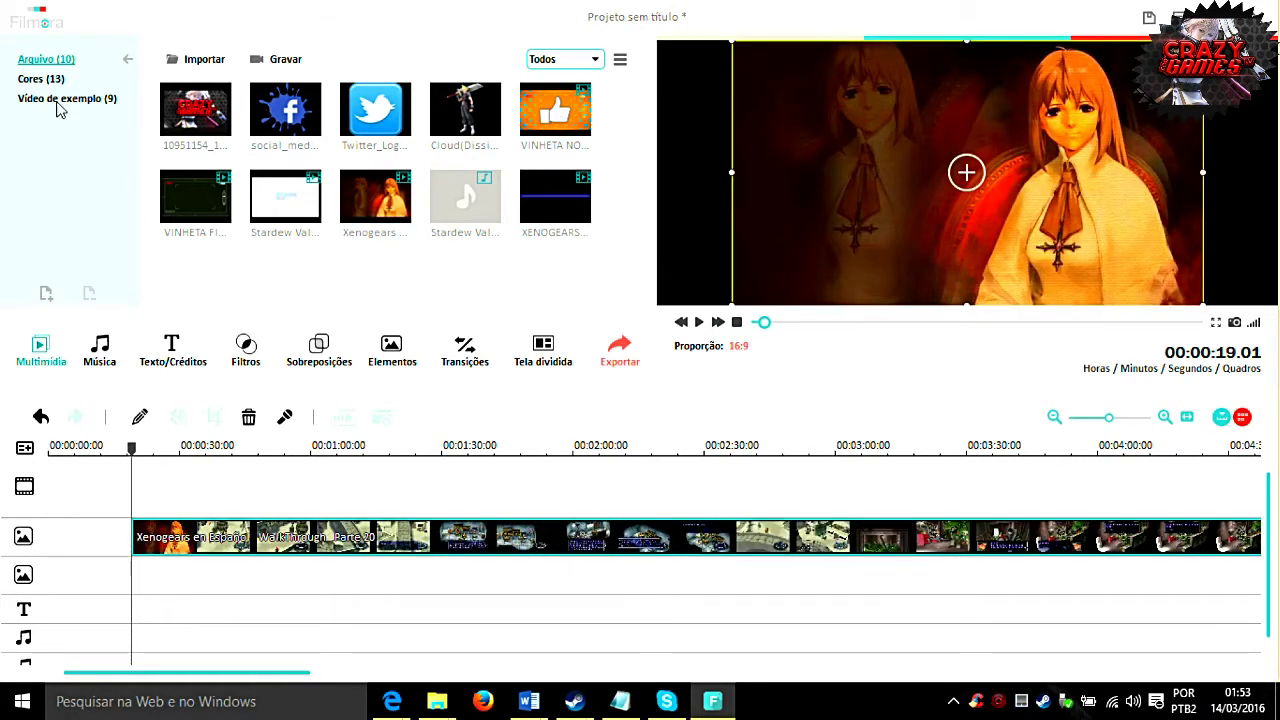
left_click(41, 78)
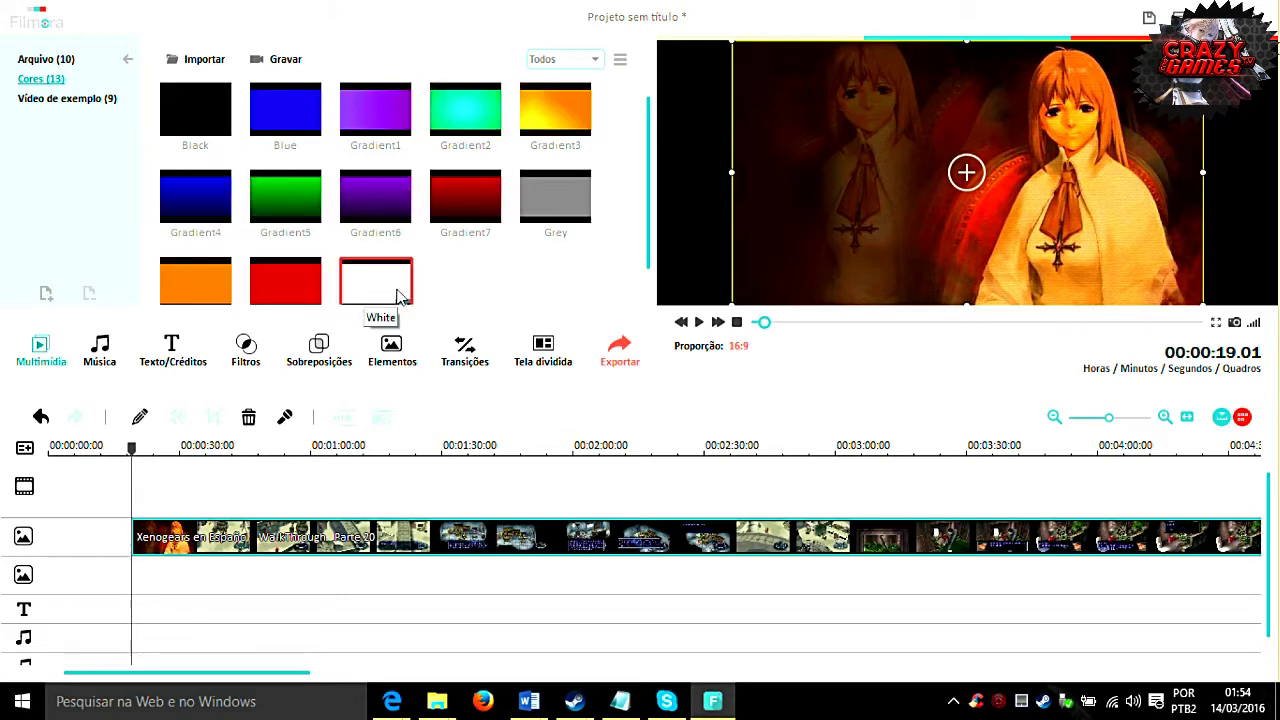
left_click_drag(551, 114, 225, 416)
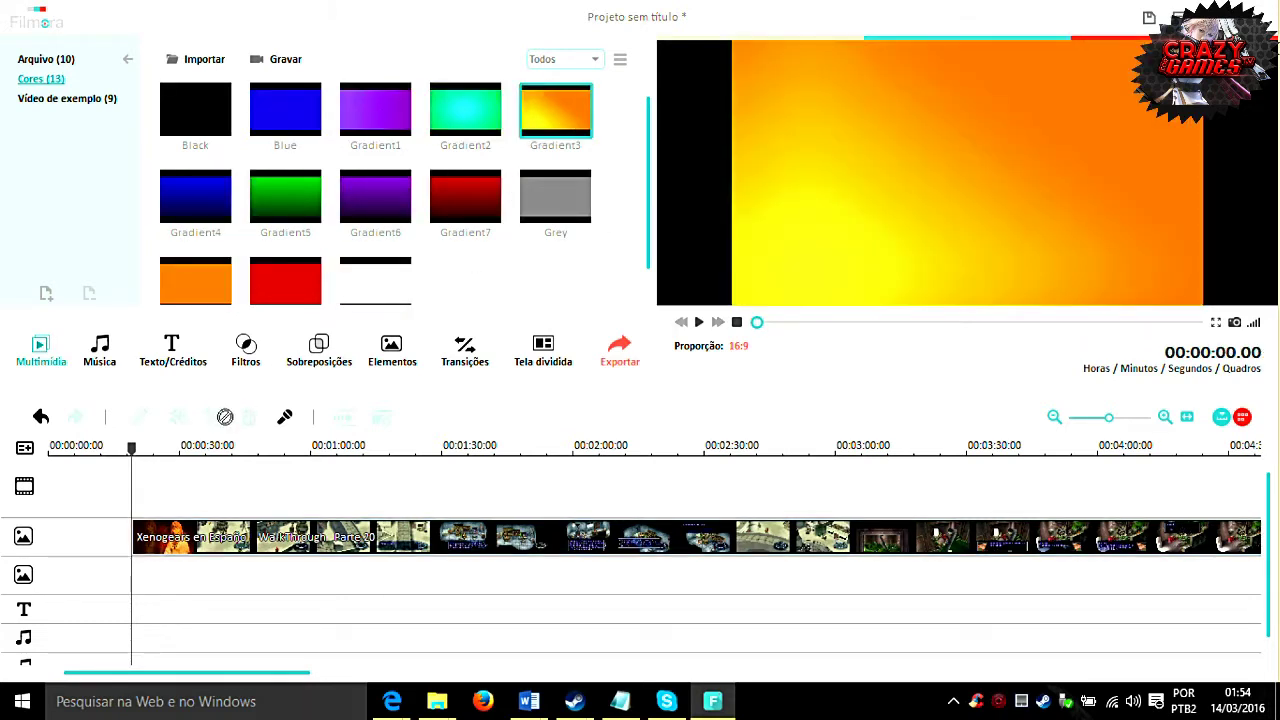
left_click_drag(100, 494, 598, 478)
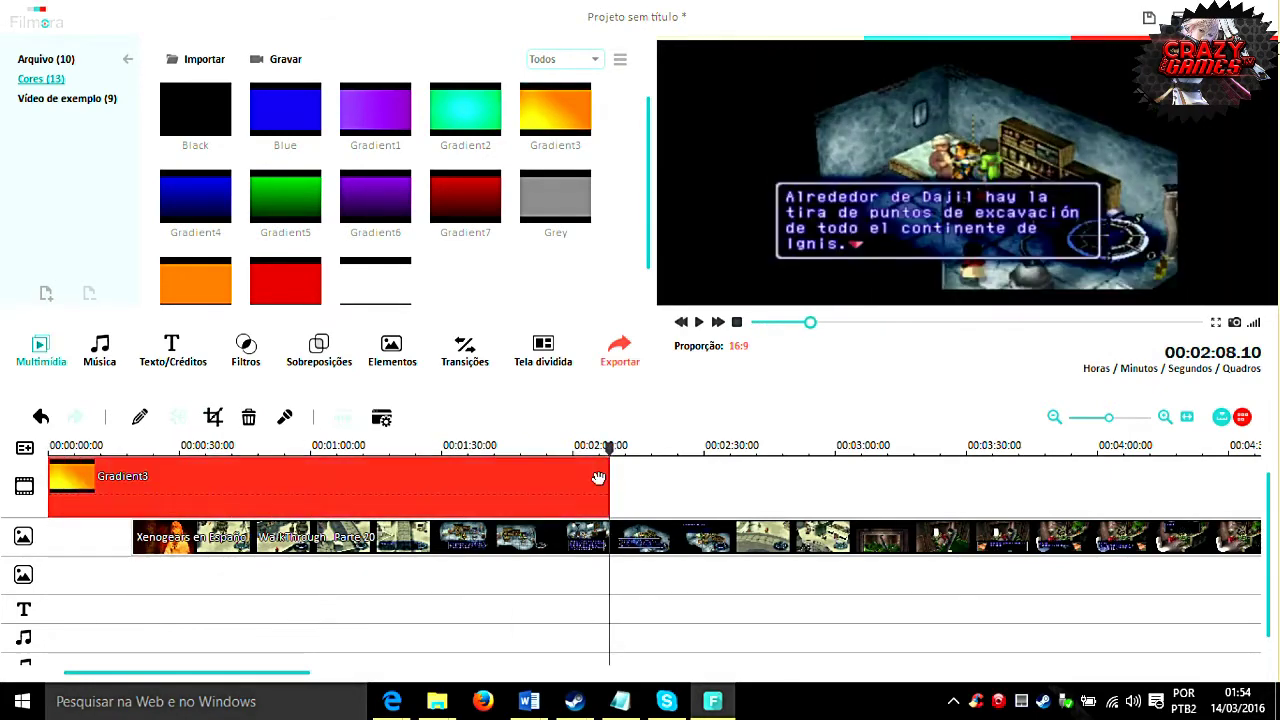
Shrink the Xenogears overlay clip to about two thirds of its width and move it to the upper right of the frame
left_click(316, 449)
right_click(318, 546)
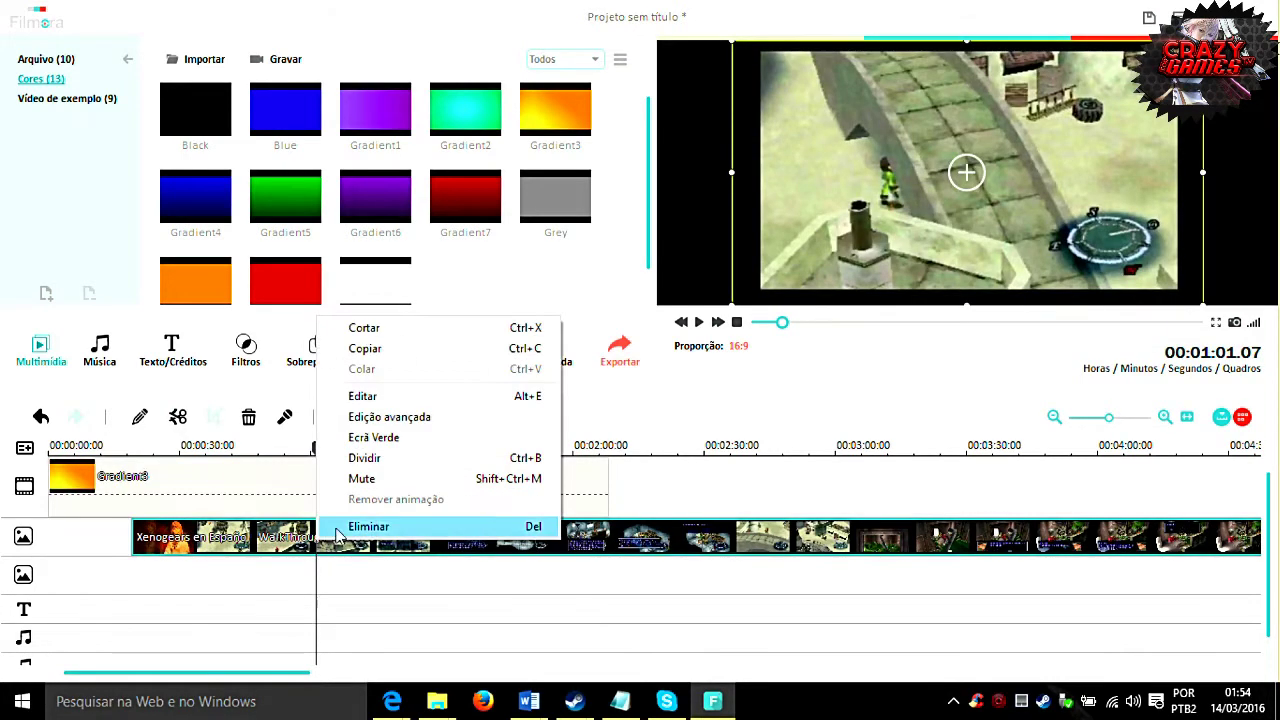
left_click(984, 150)
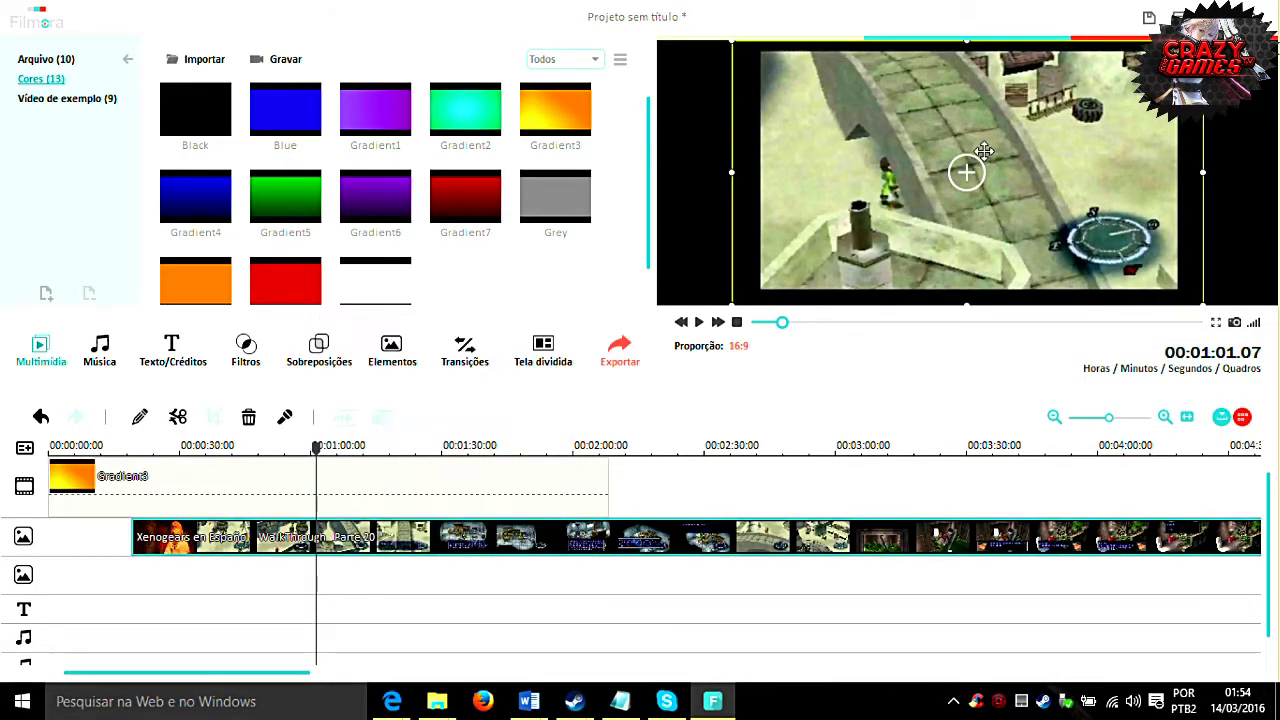
left_click_drag(1202, 42, 1082, 138)
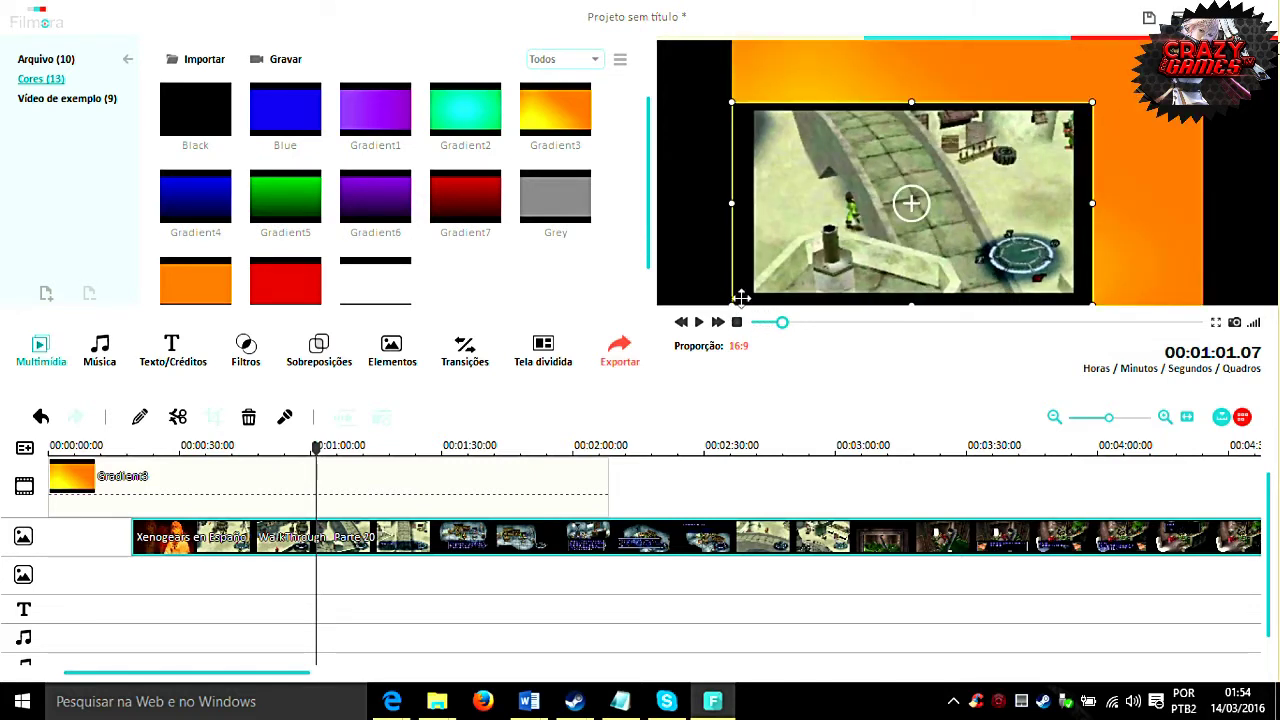
left_click_drag(911, 203, 971, 165)
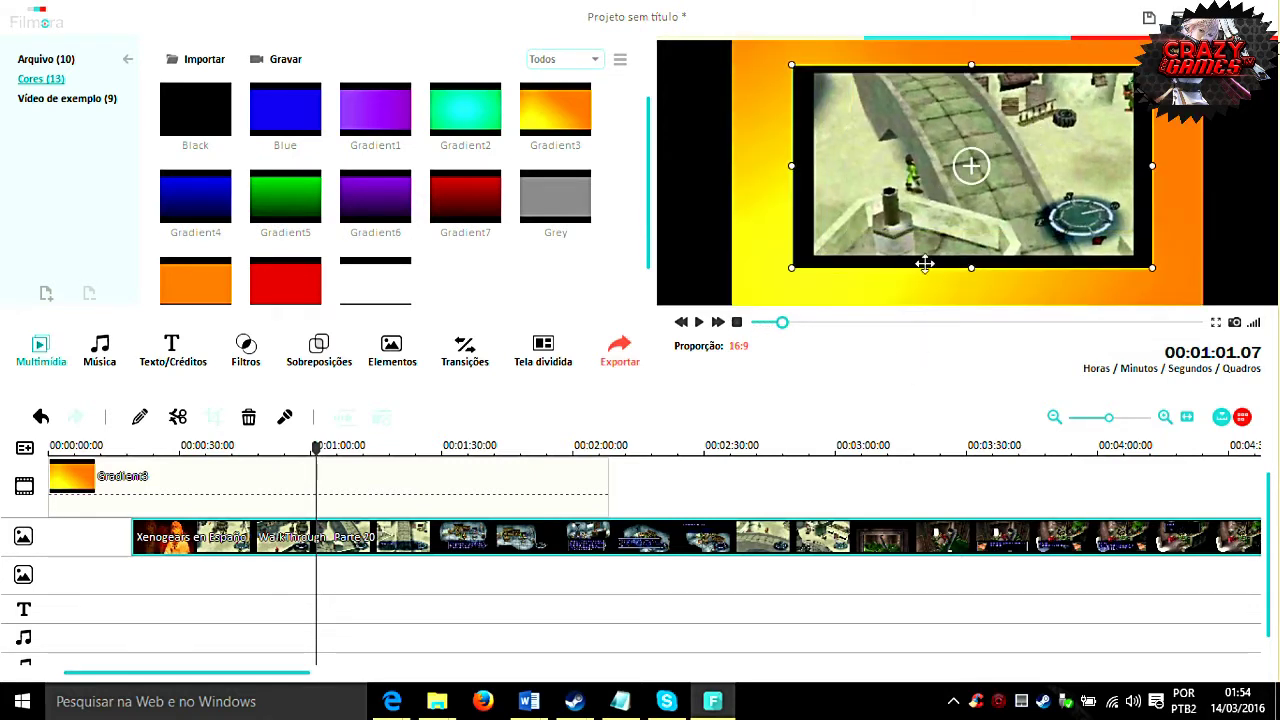
left_click_drag(925, 264, 925, 267)
left_click_drag(790, 271, 846, 239)
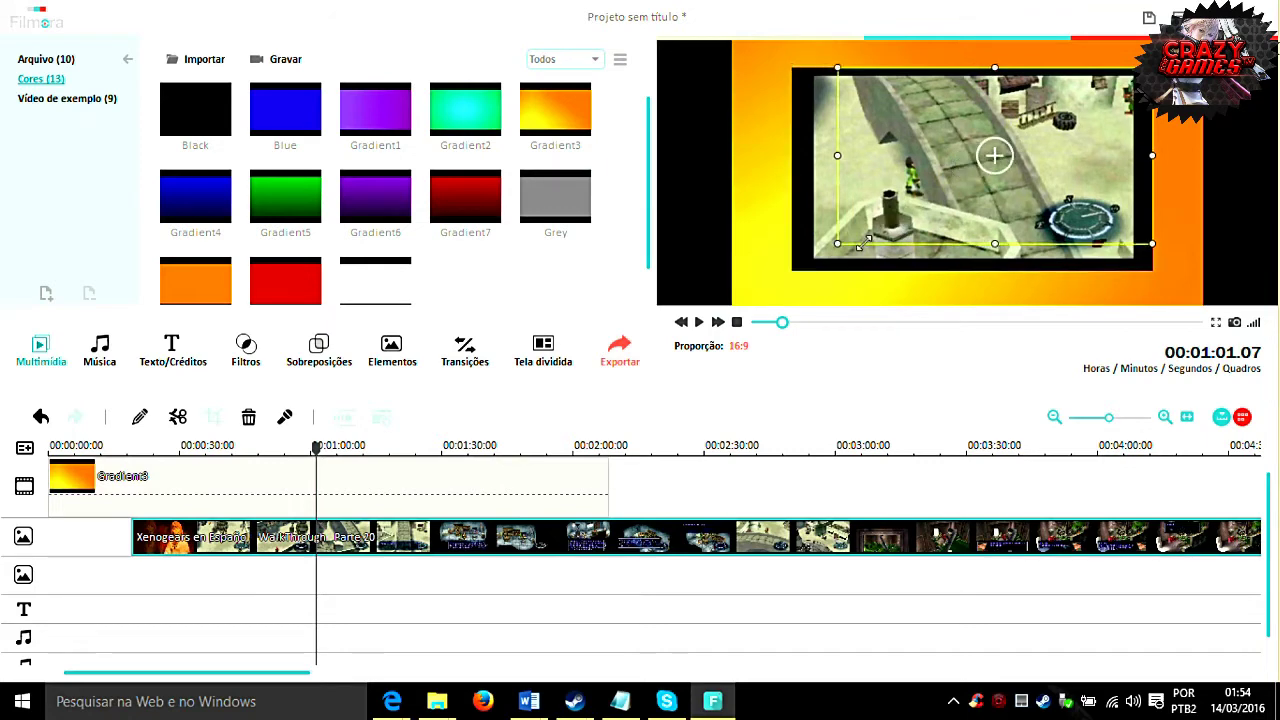
left_click_drag(963, 224, 997, 207)
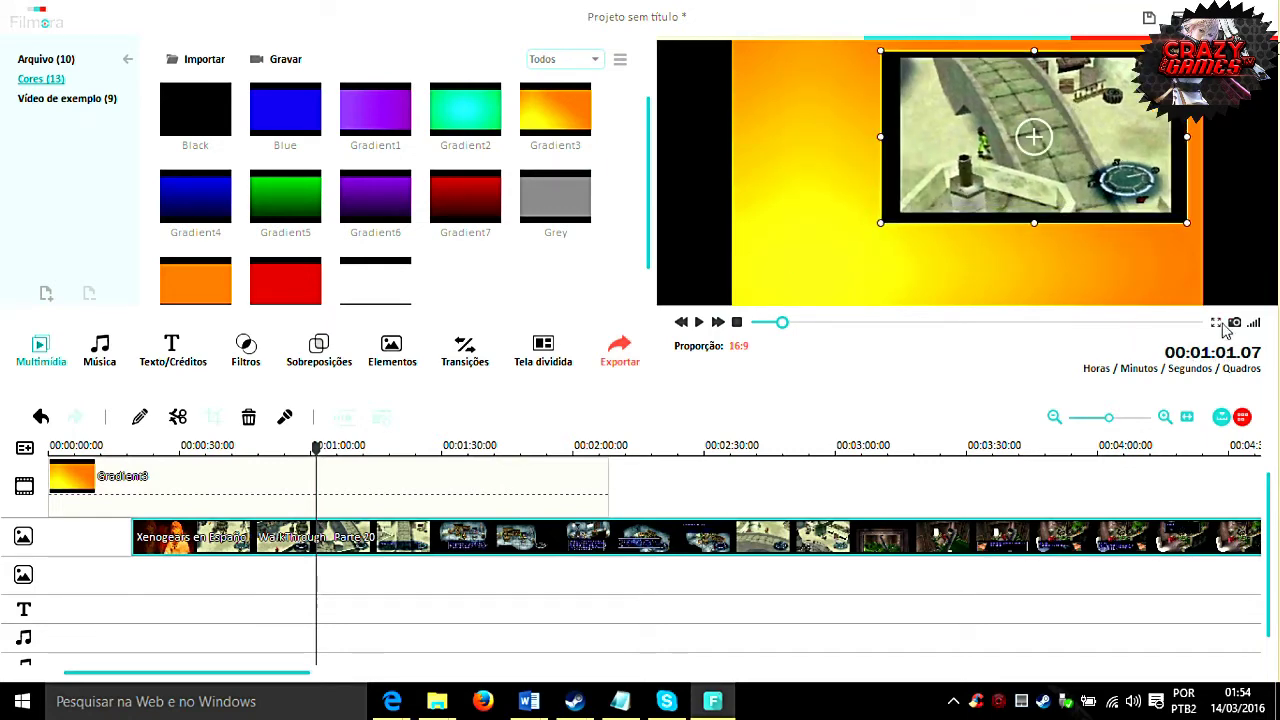
Play the Xenogears overlay on the gradient background in full screen, returning to the editor
left_click(1218, 324)
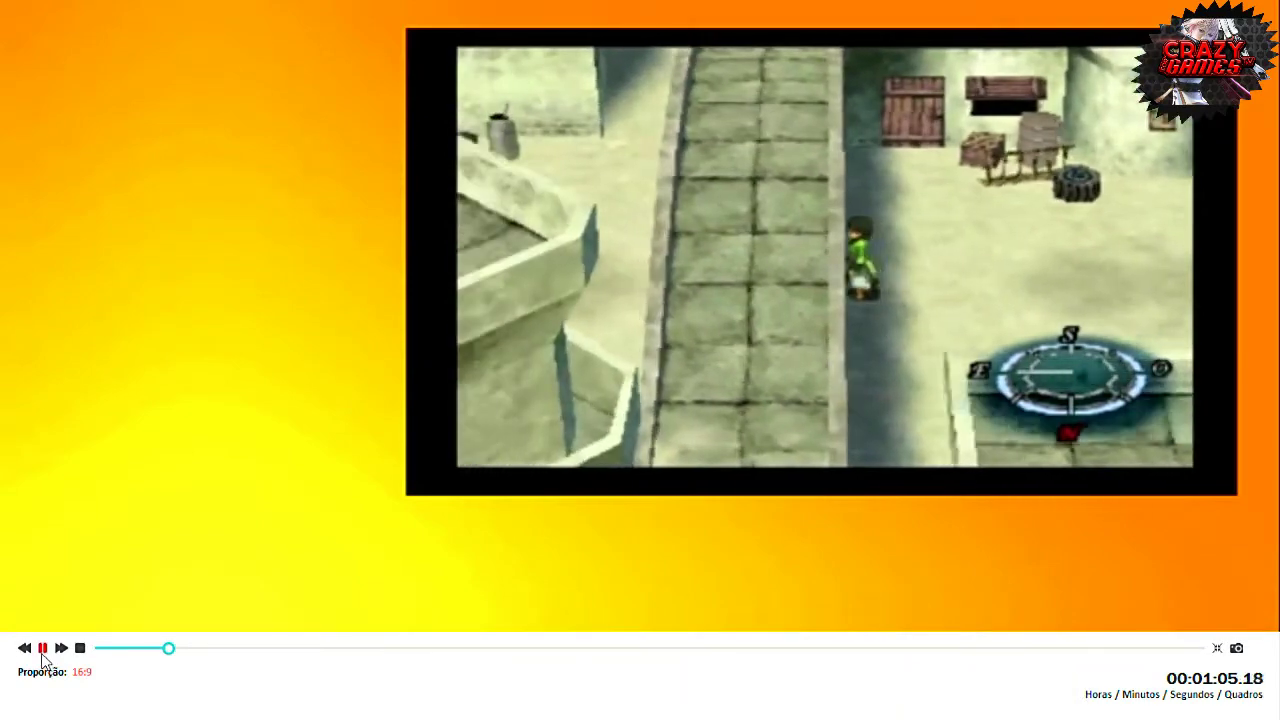
left_click(42, 648)
key("Escape")
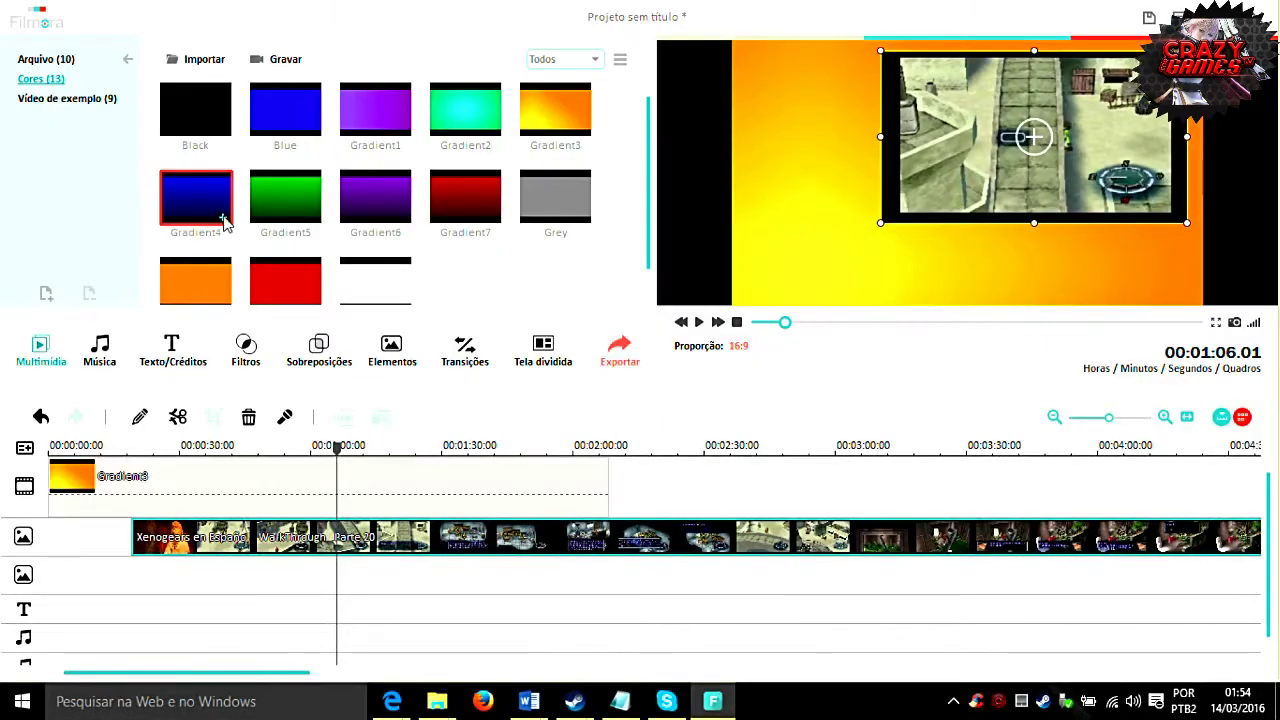
Preview the Countdown5 sample video and delete the Gradient3 clip from the video track
left_click(60, 99)
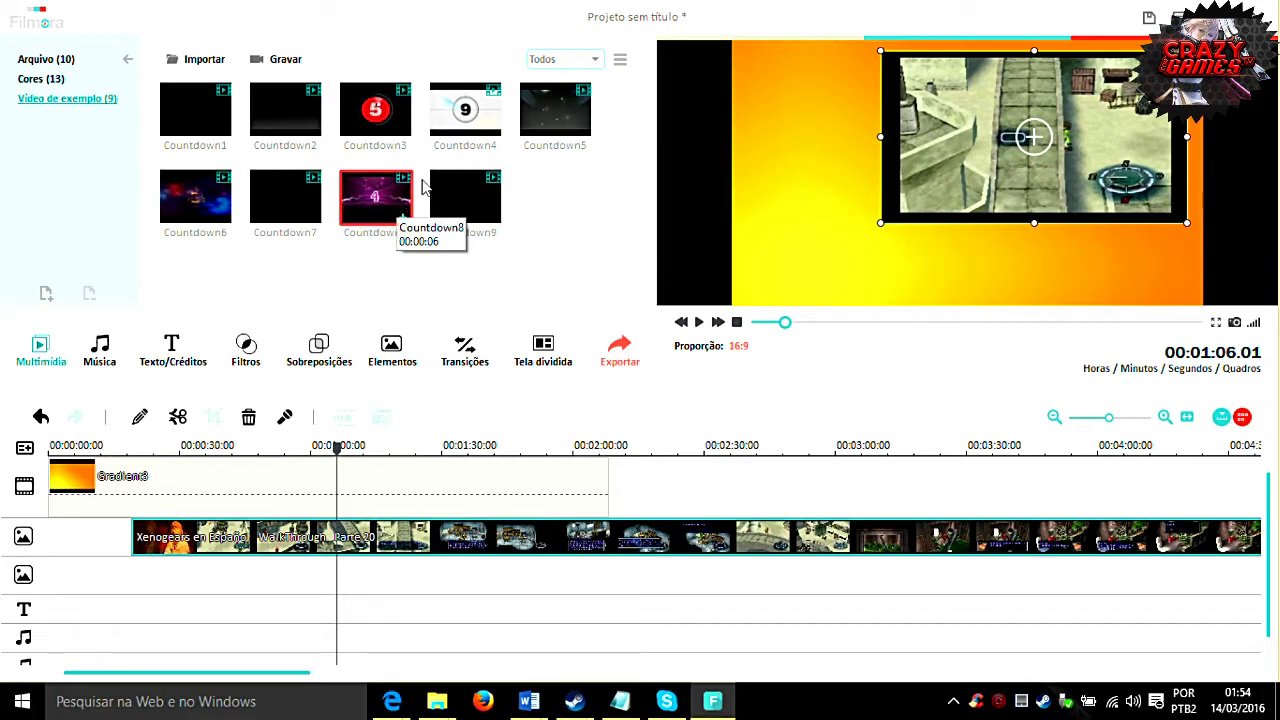
left_click(545, 113)
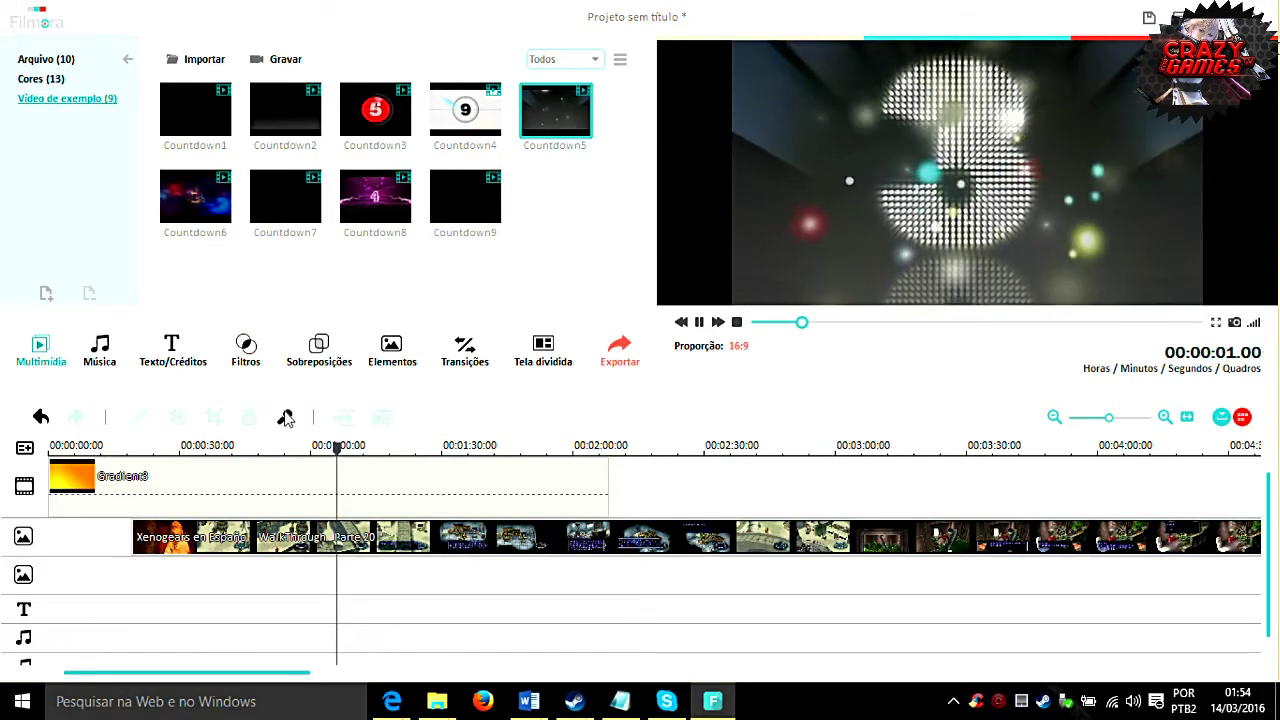
left_click(217, 472)
key("Delete")
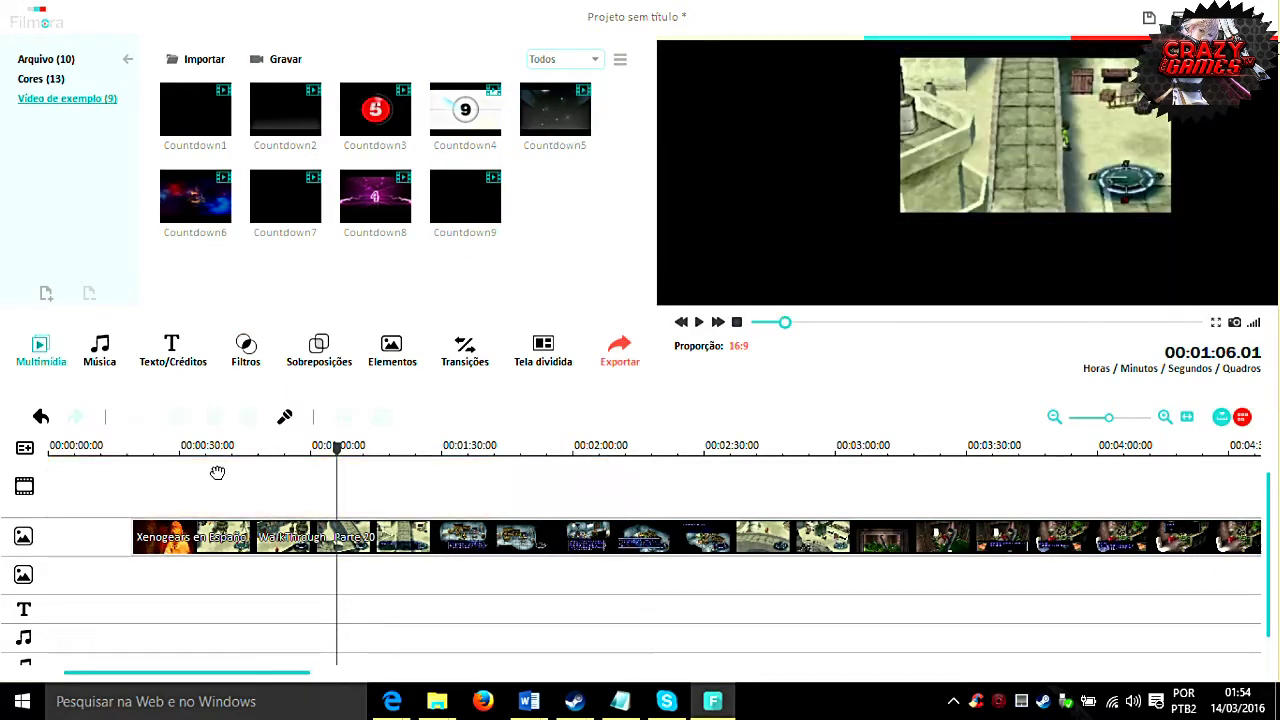
Place Countdown5 at the start of the video track, move the Xenogears overlay clip to about 3 seconds and play the result
left_click_drag(540, 115, 107, 488)
left_click_drag(219, 529, 133, 528)
left_click(63, 462)
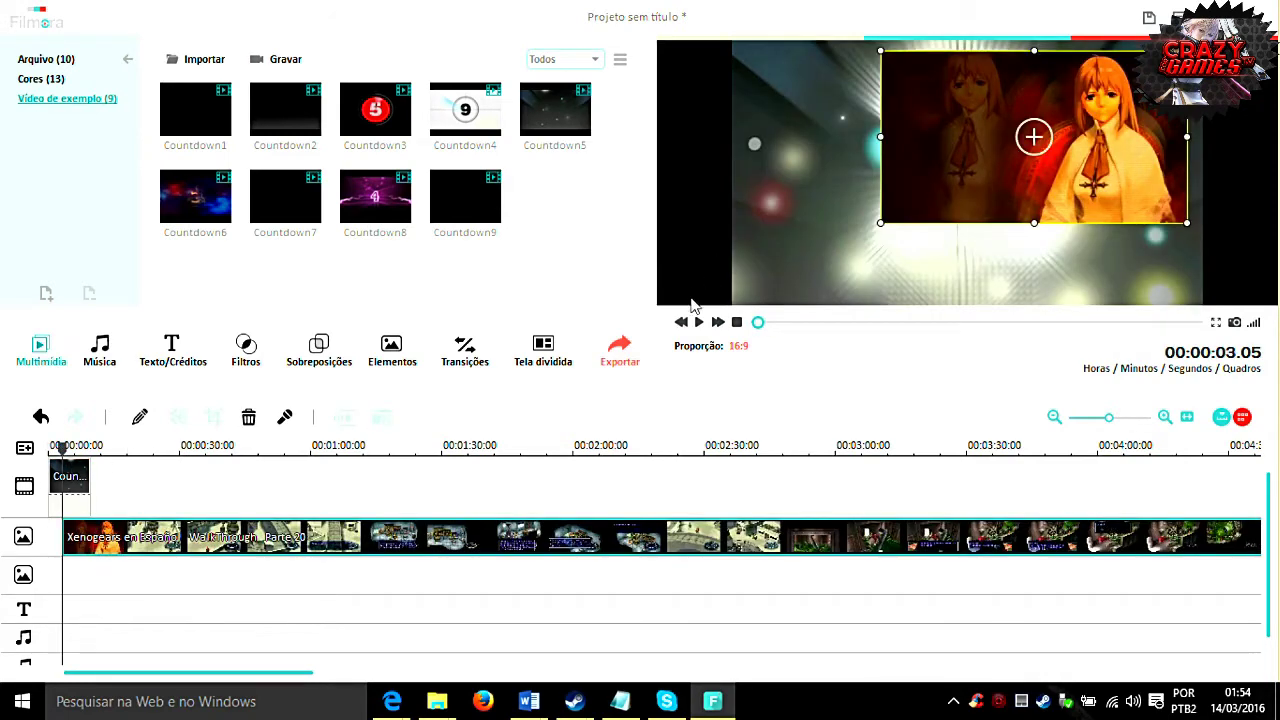
left_click(699, 322)
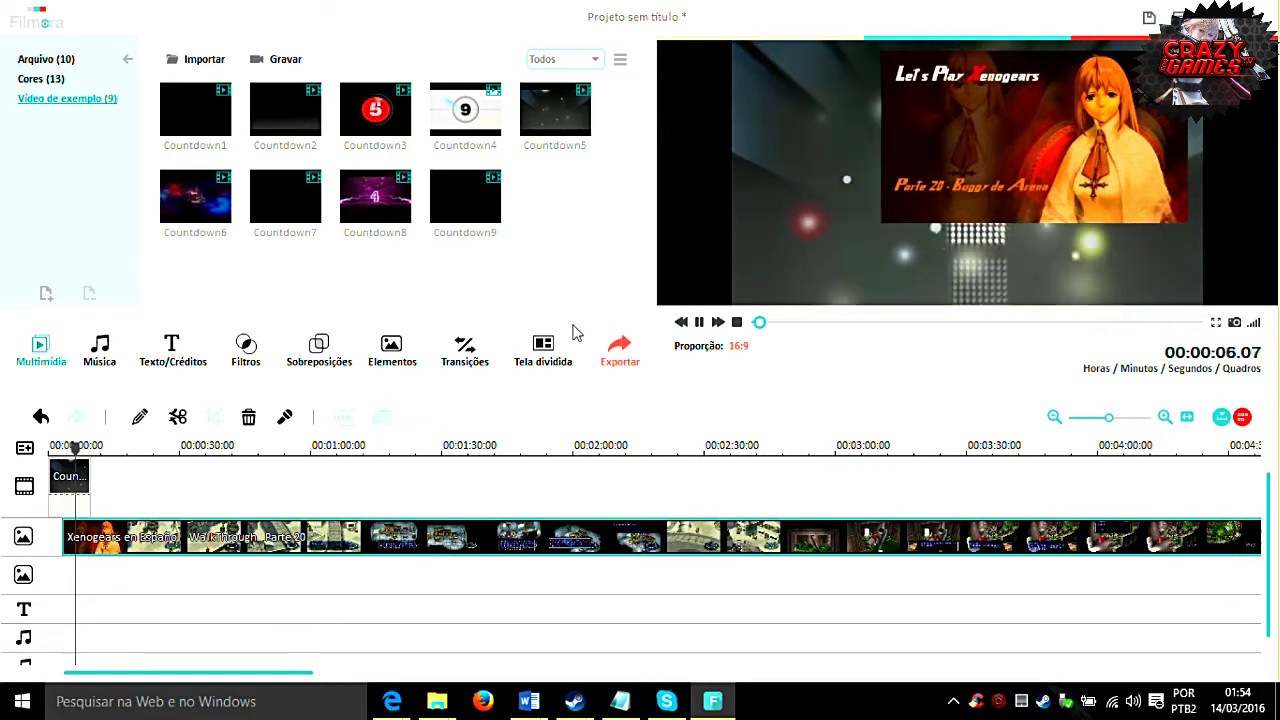
Duplicate the Countdown5 clip seven times in a row along the video track
left_click(80, 484)
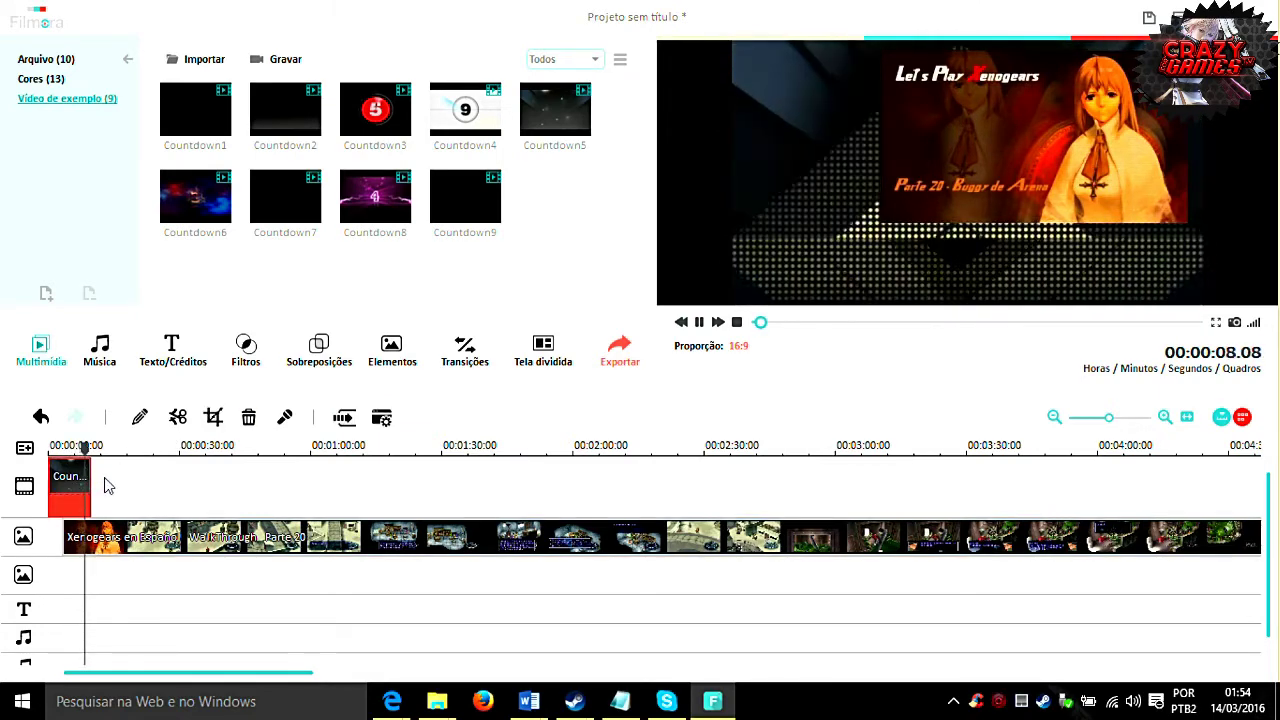
key("ctrl+v")
key("ctrl+v")
key("ctrl+v")
key("ctrl+v")
key("ctrl+v")
key("ctrl+v")
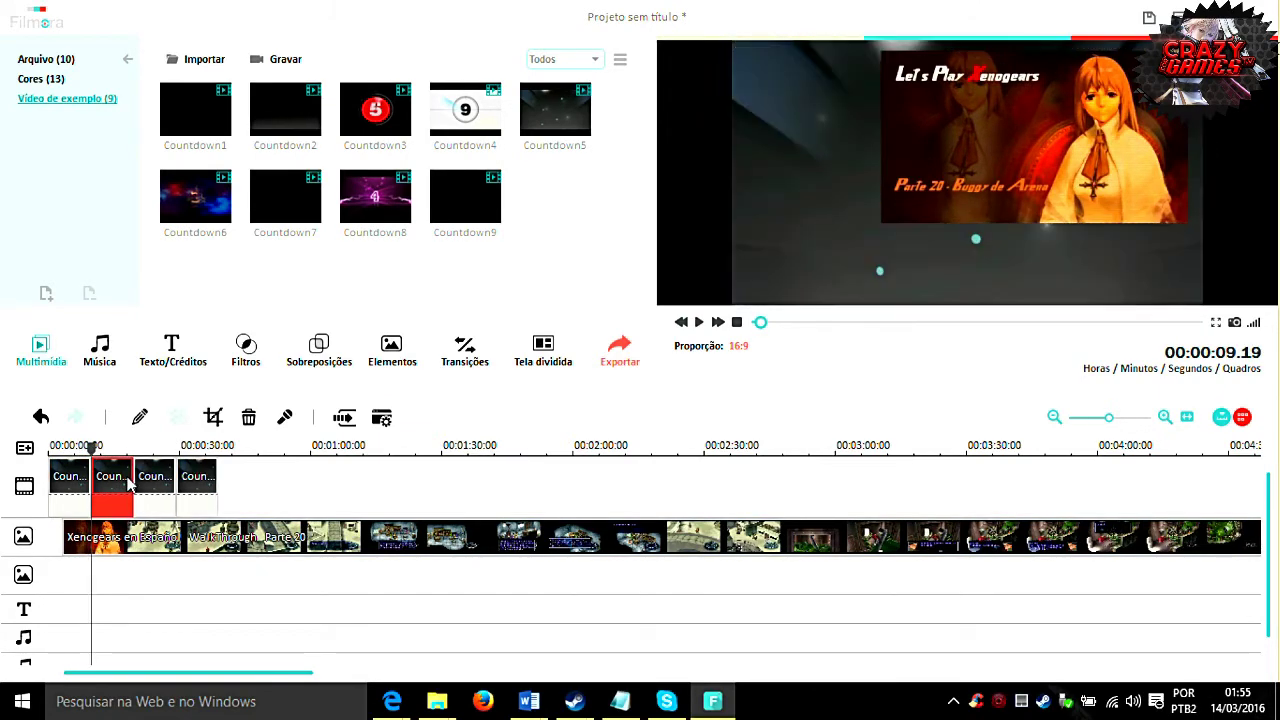
key("ctrl+v")
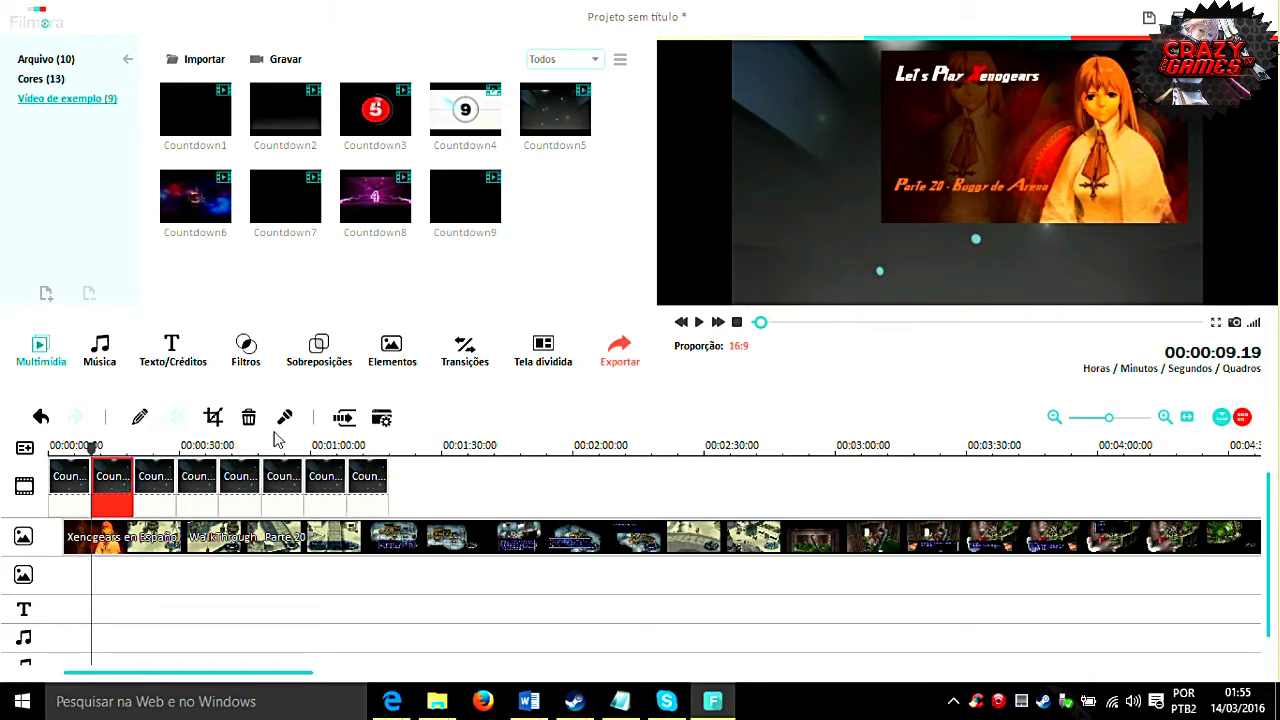
Play the Xenogears overlay over the repeated countdown background in full screen, and stop playback back in the editor
left_click(699, 322)
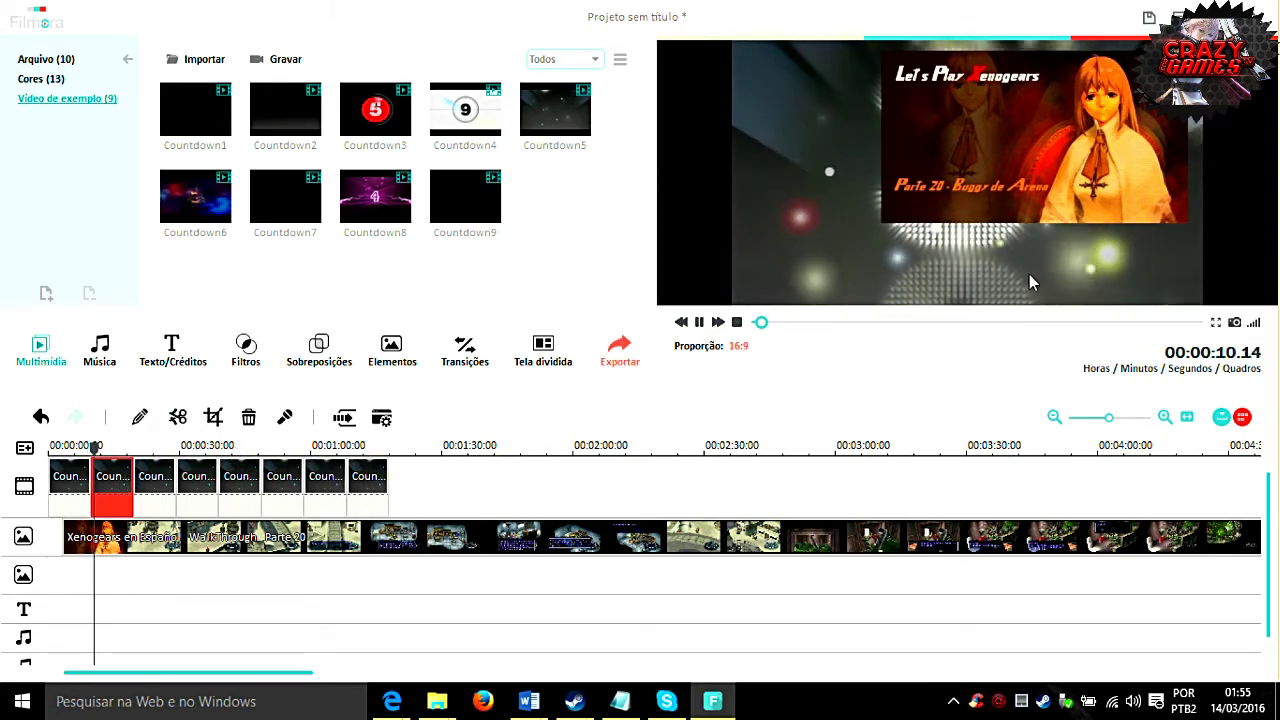
left_click(1216, 323)
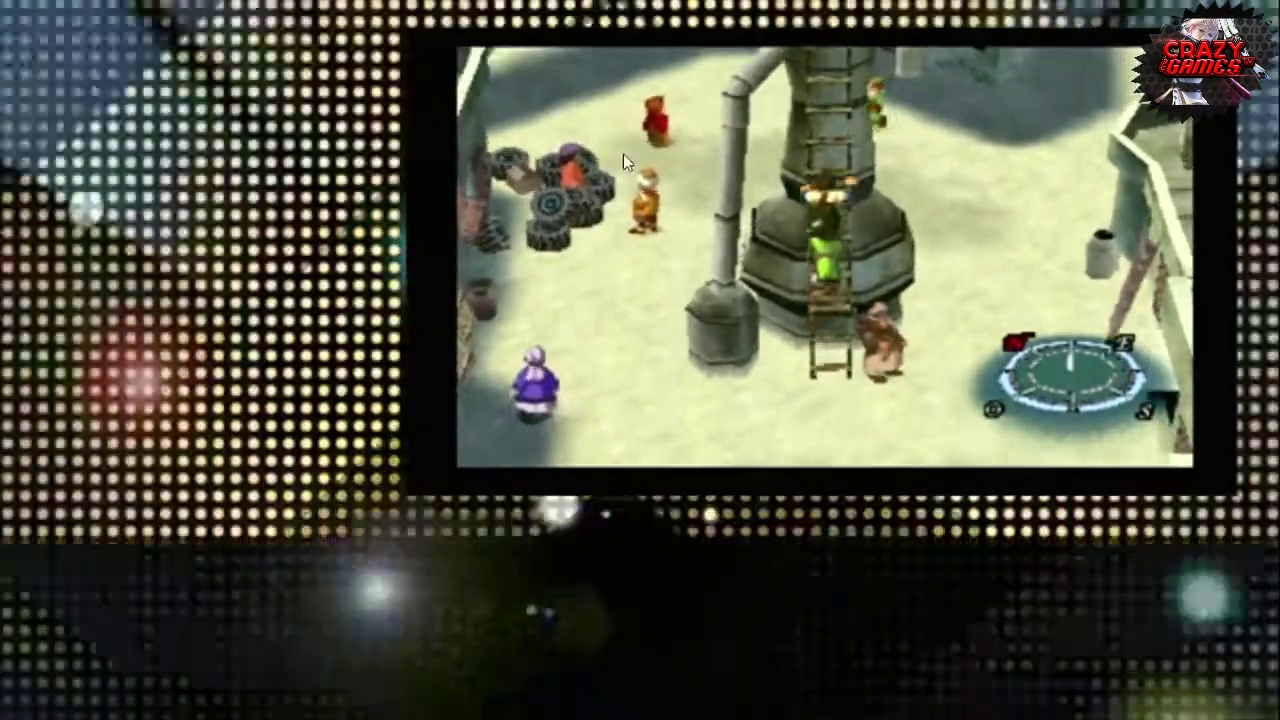
key("Escape")
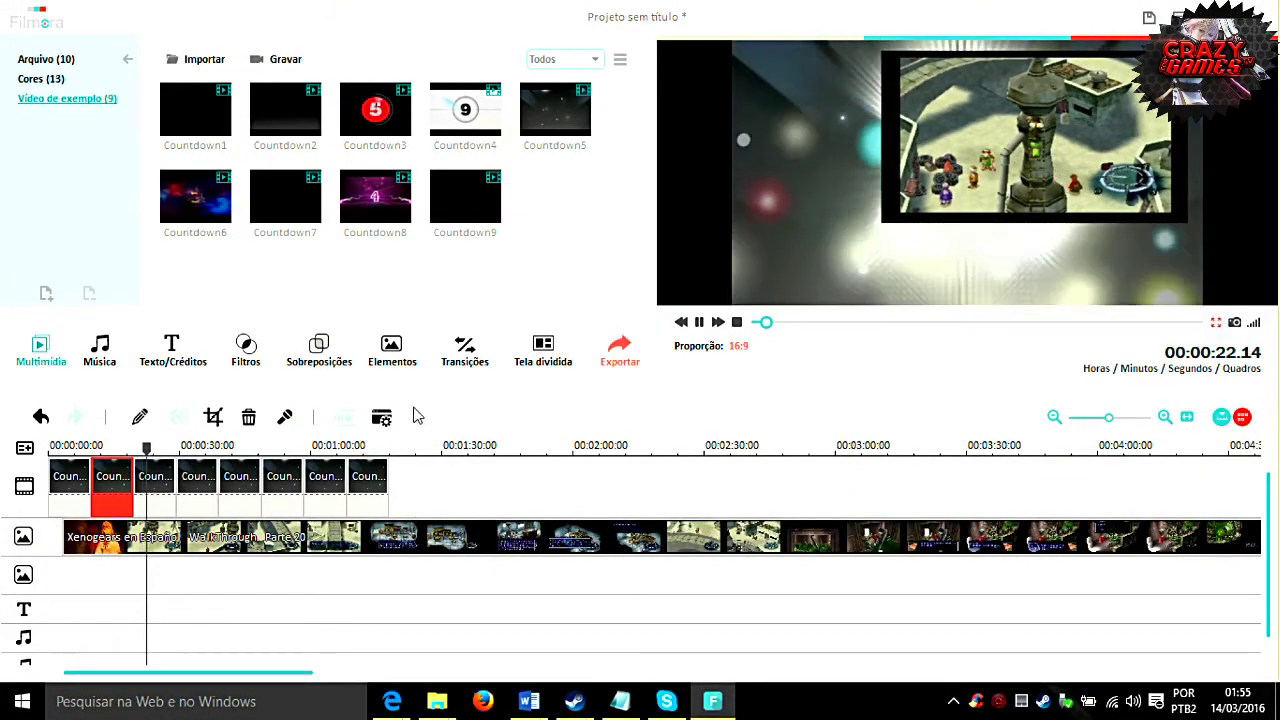
left_click(701, 327)
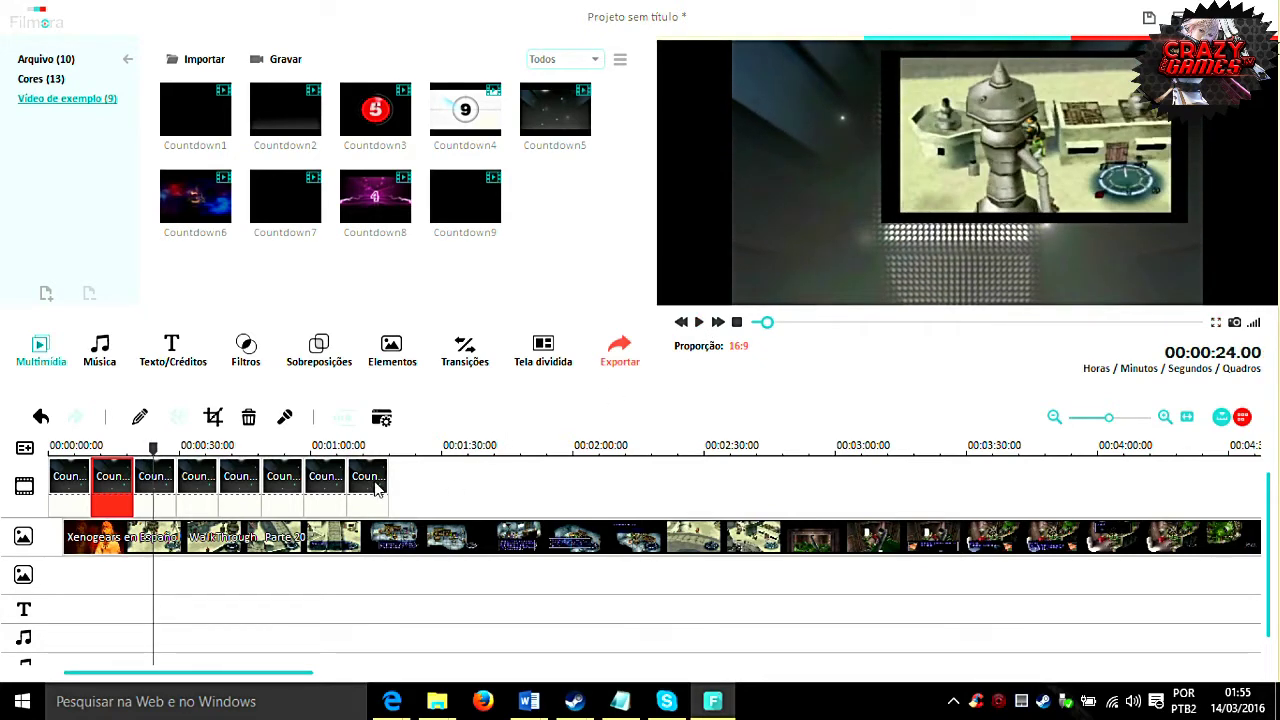
Delete the Xenogears walkthrough clip from the overlay track
left_click(378, 488)
left_click(407, 543)
key("Delete")
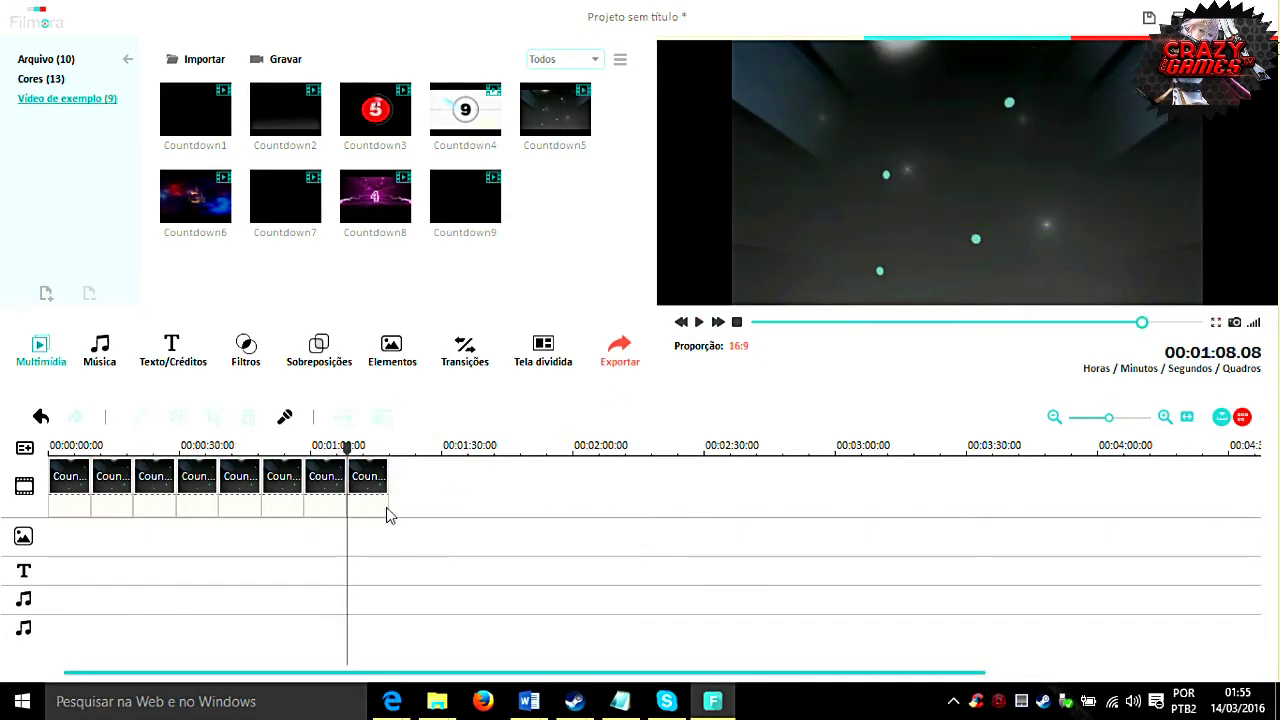
Delete all eight Countdown5 clips from the video track
left_click(366, 488)
key("Delete")
left_click(323, 488)
key("Delete")
left_click(280, 488)
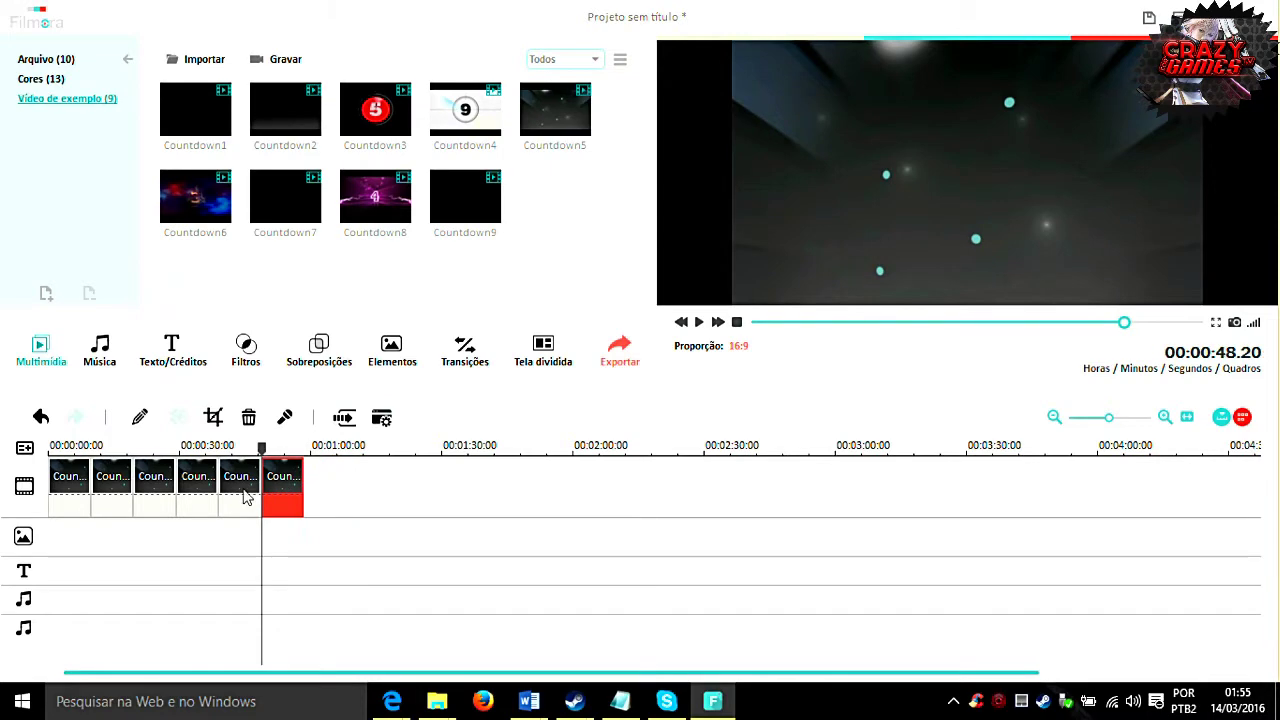
key("Delete")
left_click(240, 488)
key("Delete")
left_click(198, 488)
key("Delete")
left_click(153, 488)
key("Delete")
left_click(112, 488)
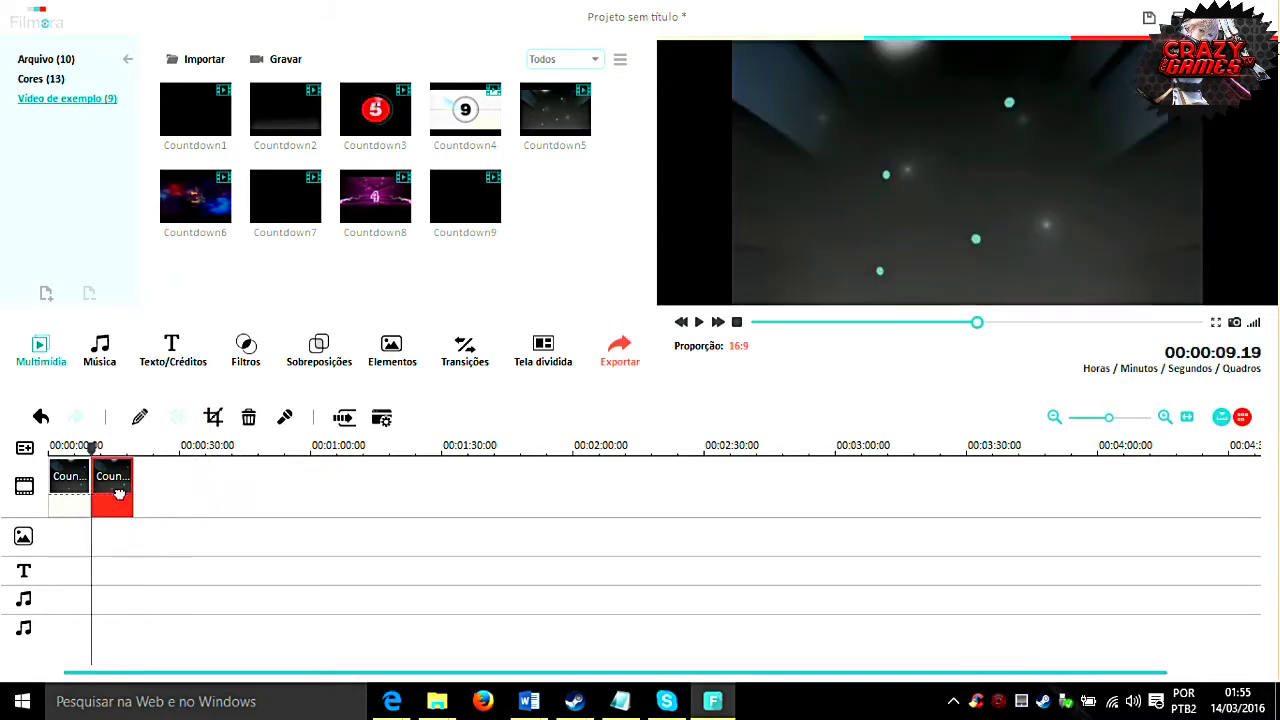
key("Delete")
left_click(70, 488)
key("Delete")
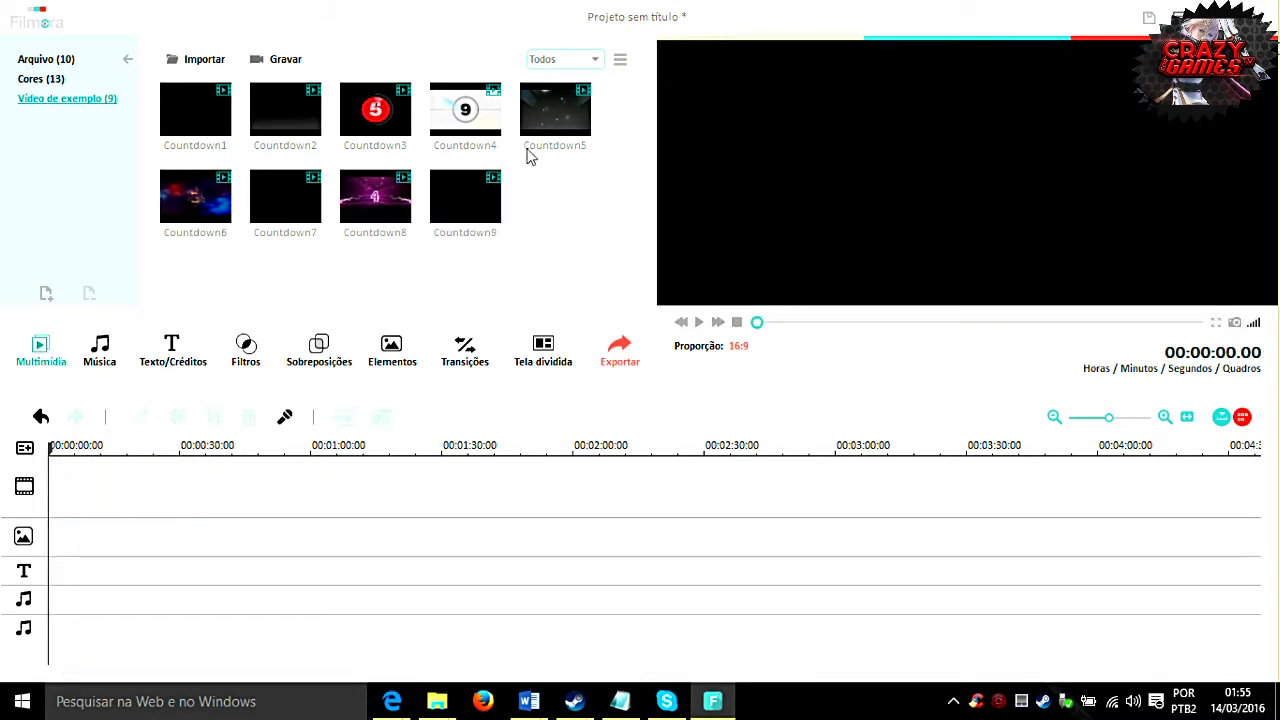
Place the Stardew Valley OST Spring music file at the start of the first audio track and briefly play it from about 42 seconds
left_click(40, 60)
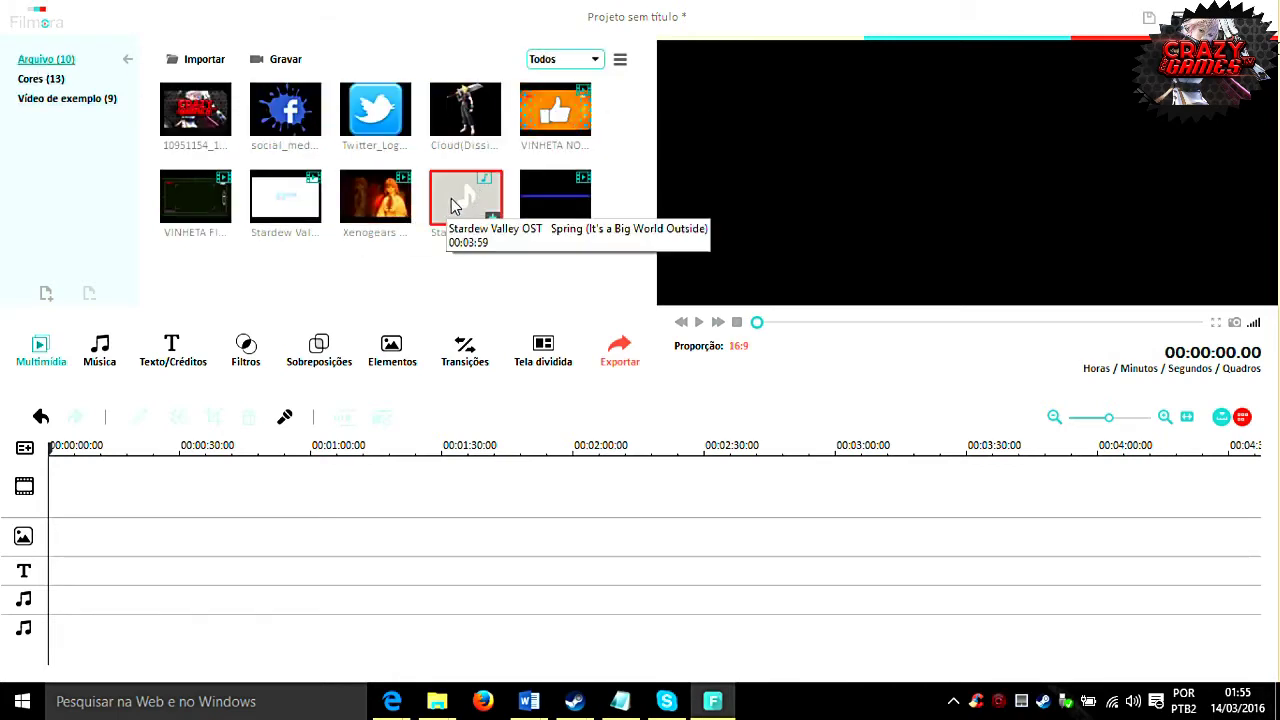
left_click_drag(452, 205, 50, 606)
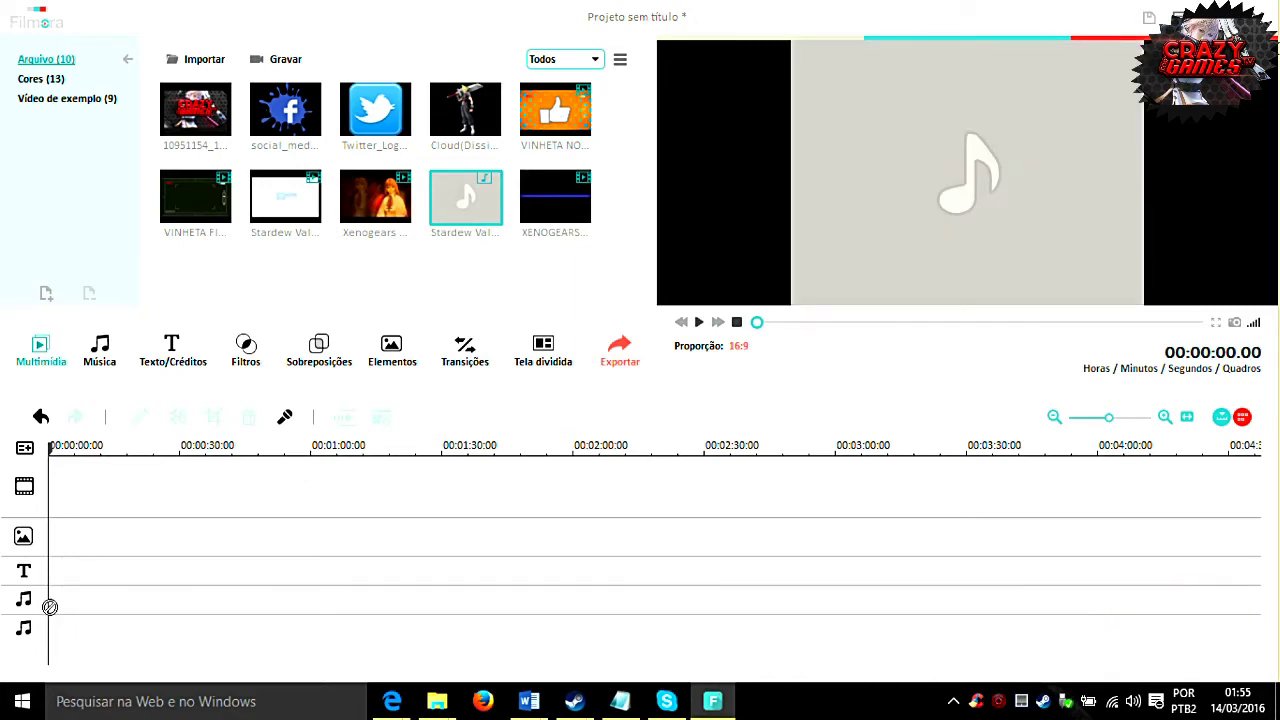
left_click_drag(465, 205, 60, 612)
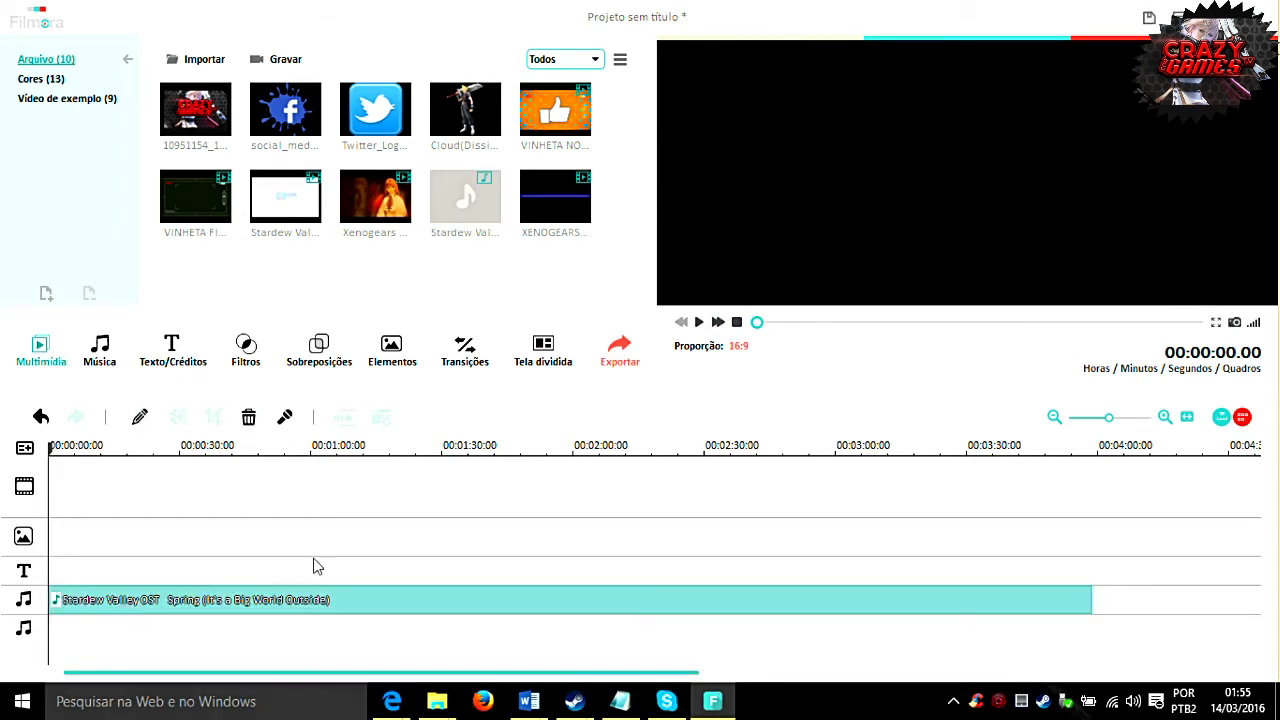
left_click(230, 448)
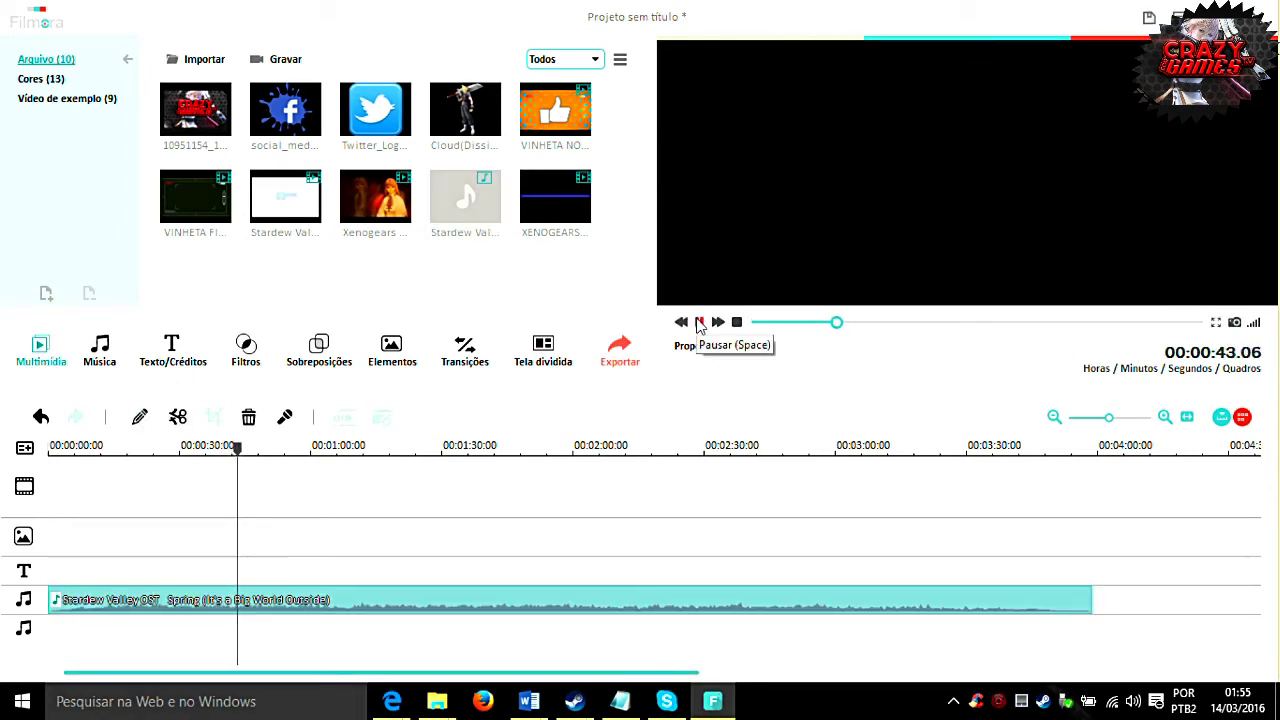
left_click(699, 322)
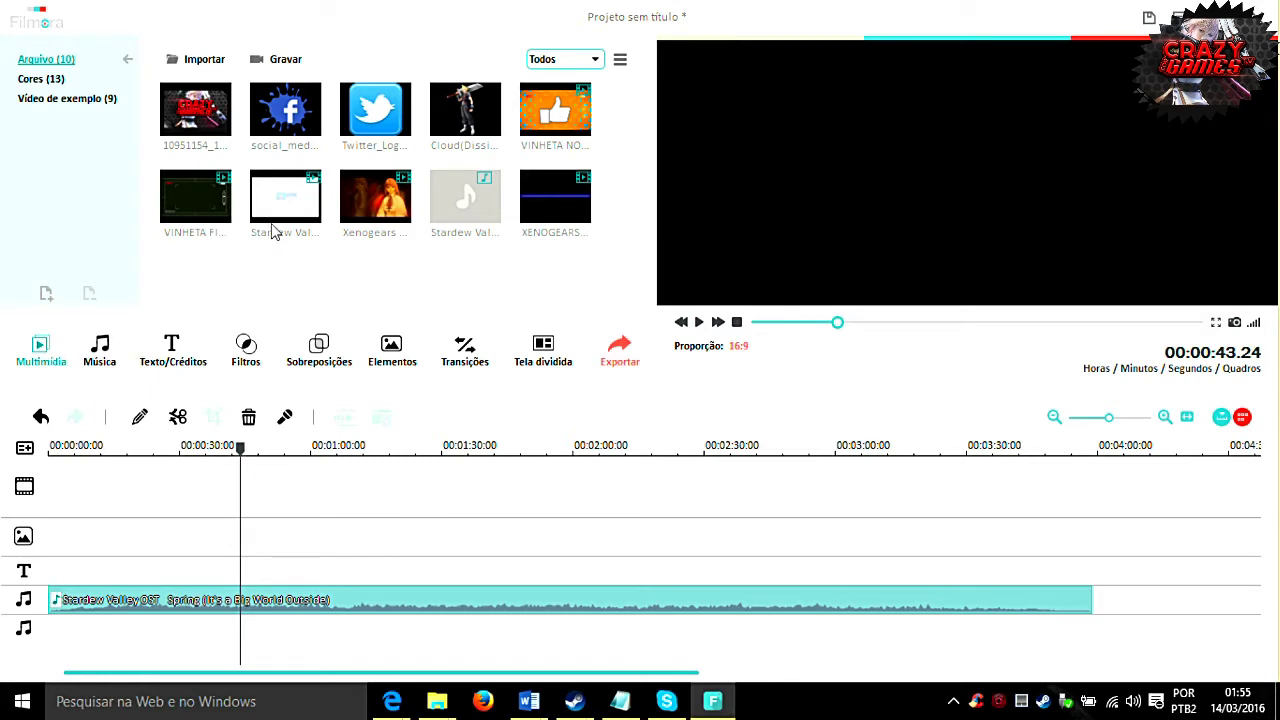
Set the Stardew Valley OST clip's volume to 98 and its fade-in to 1.04 s, and confirm the audio edits
right_click(300, 610)
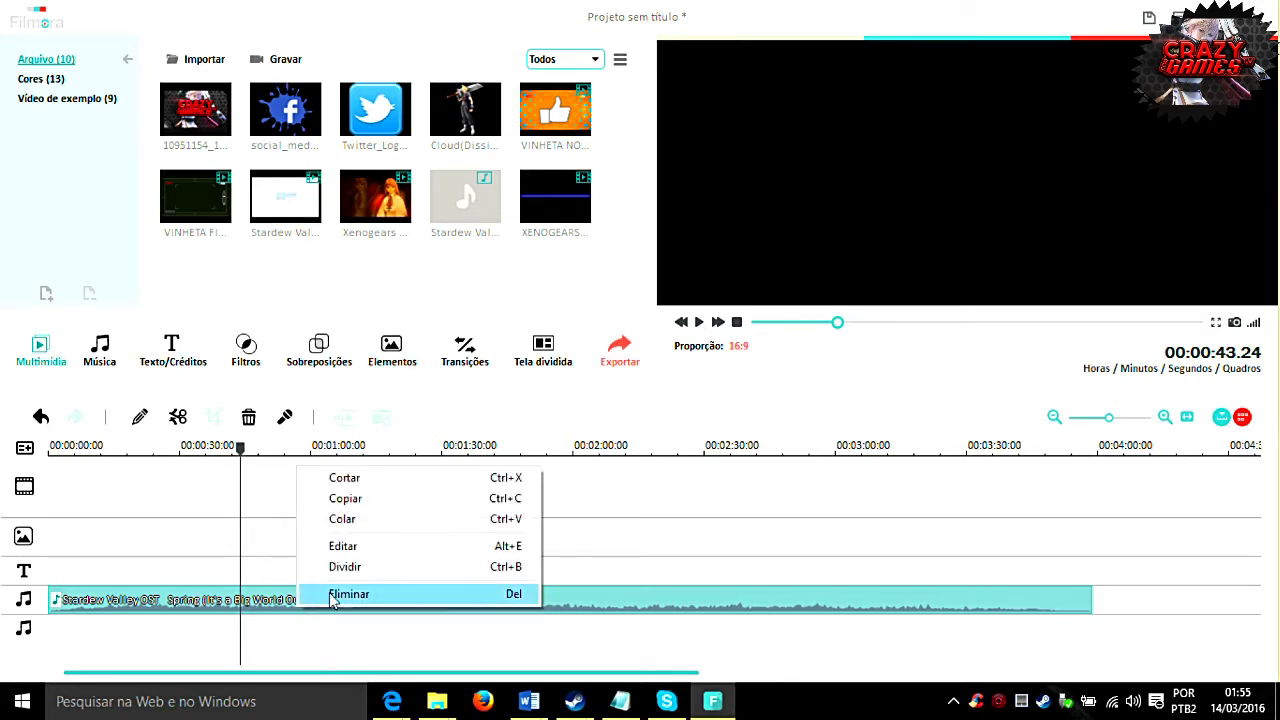
left_click(366, 543)
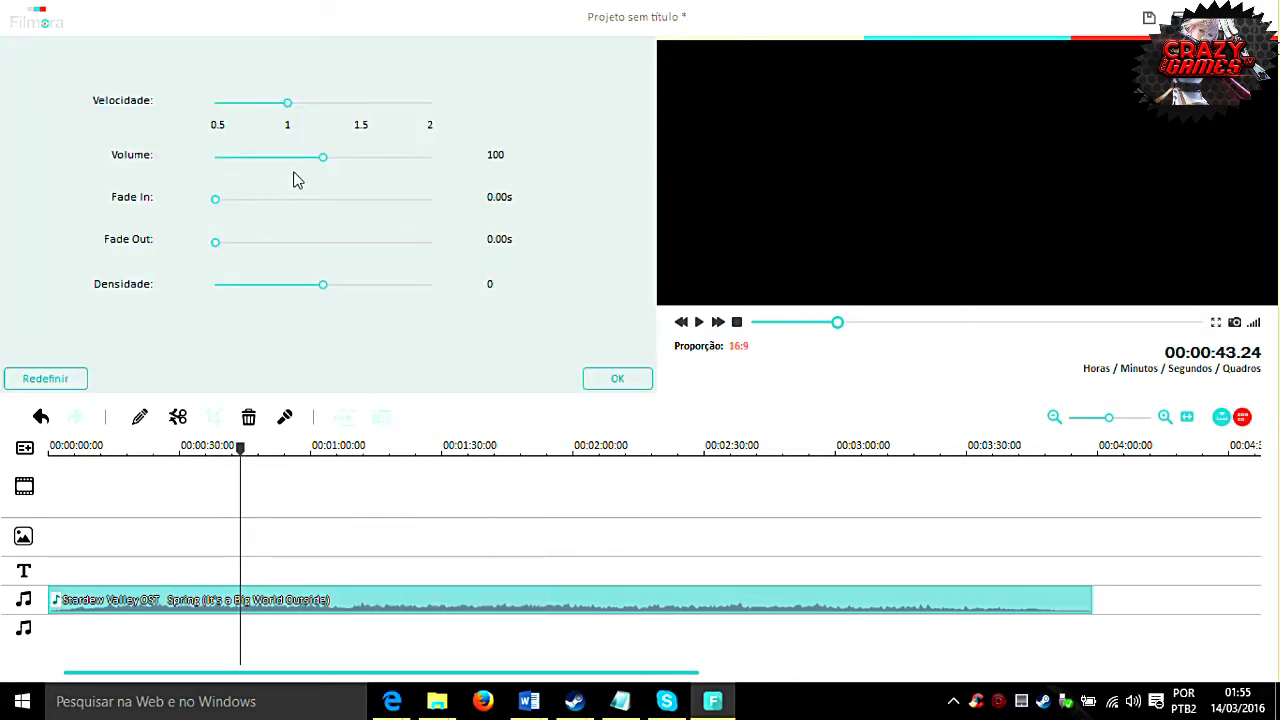
left_click_drag(323, 158, 259, 158)
mouse_move(260, 208)
left_mouse_down()
mouse_move(274, 206)
mouse_move(263, 209)
left_mouse_up()
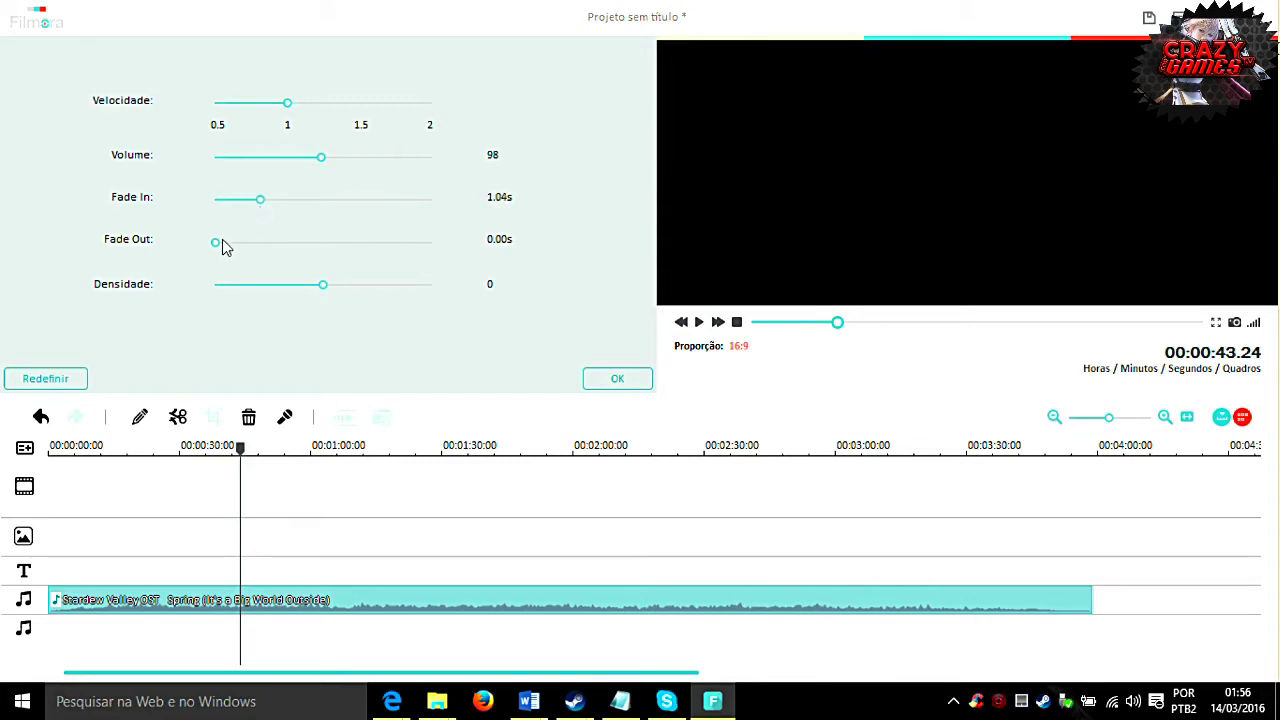
left_click(617, 380)
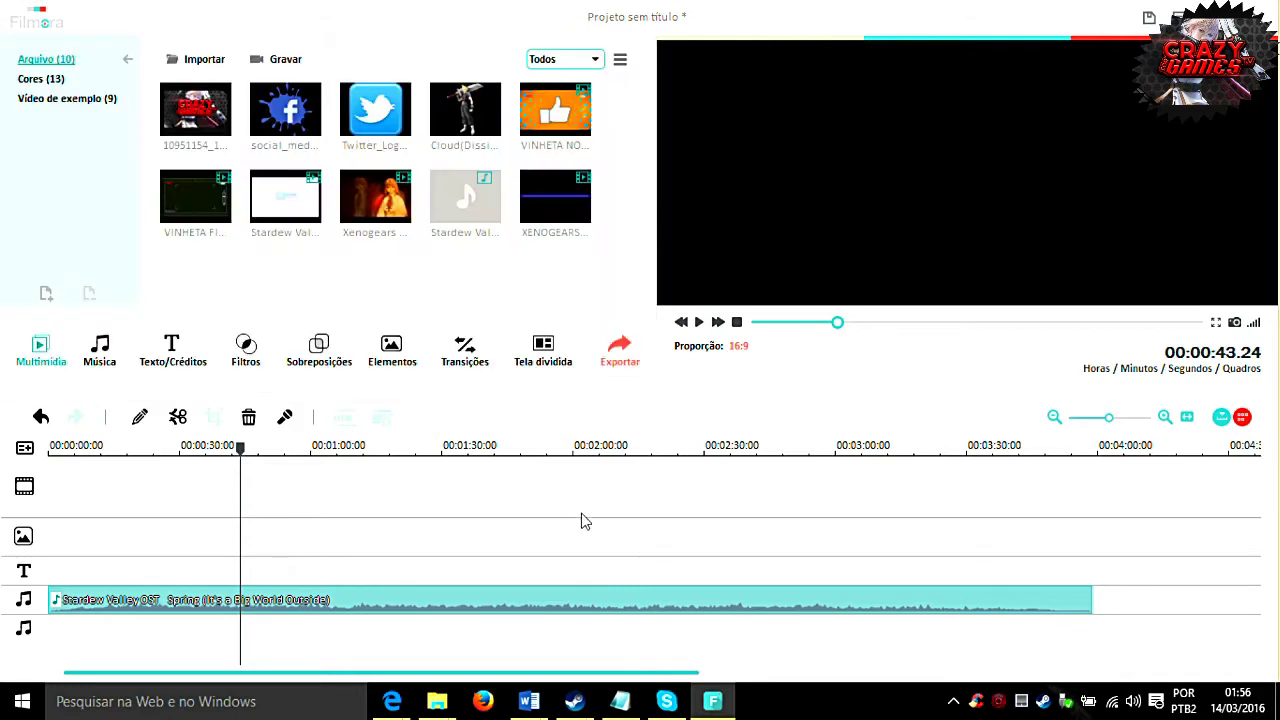
Replace the music clip with the Stardew Valley Trailer at the start of the video track and play it from about 54 seconds
key("Delete")
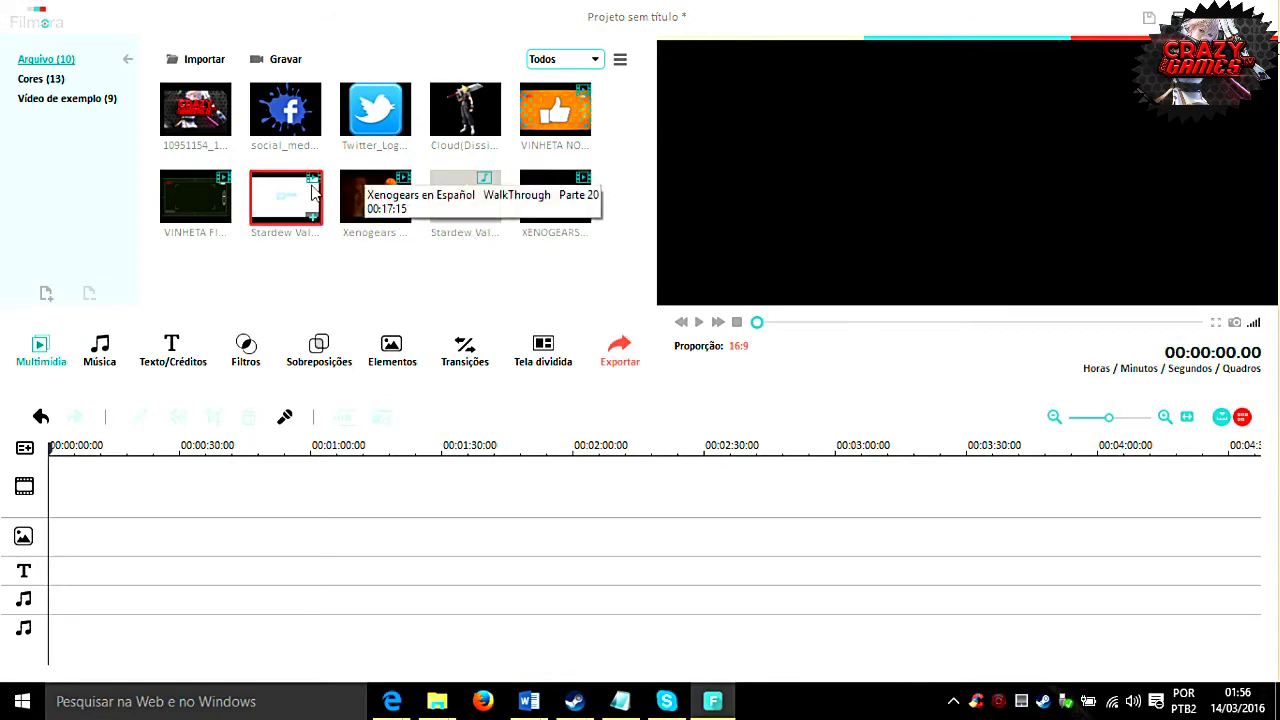
left_click_drag(285, 197, 107, 487)
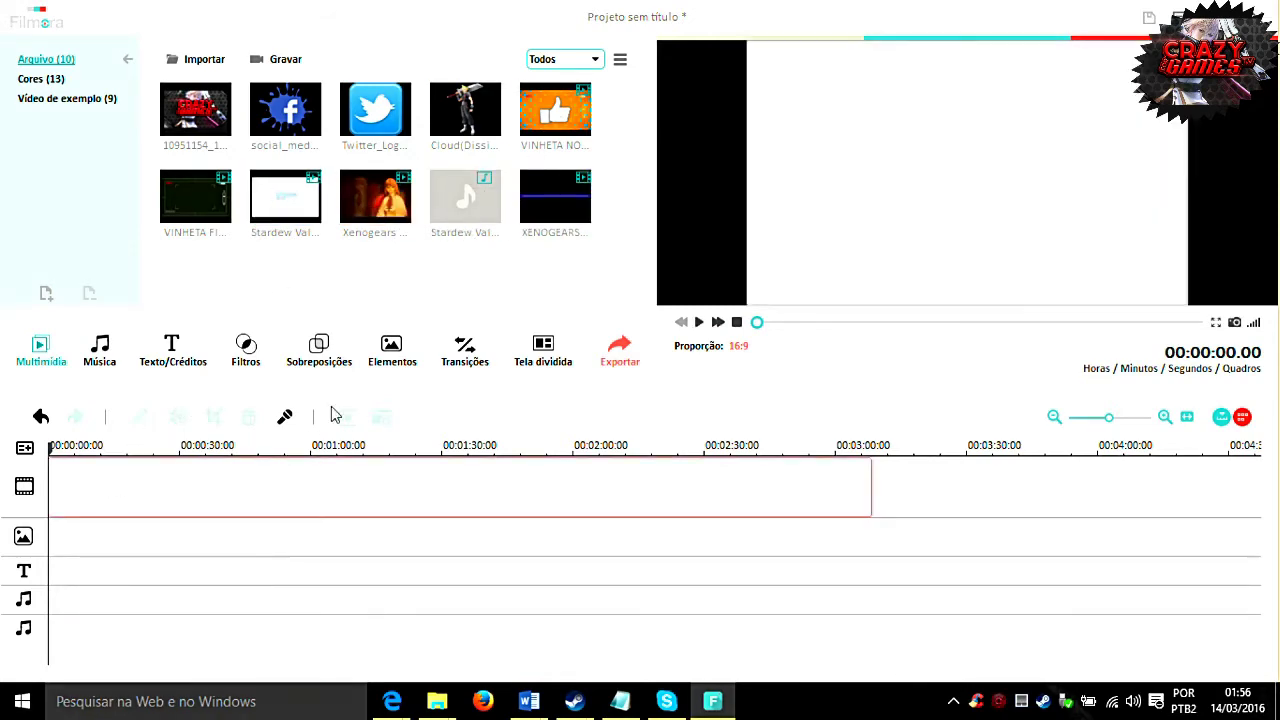
left_click(286, 445)
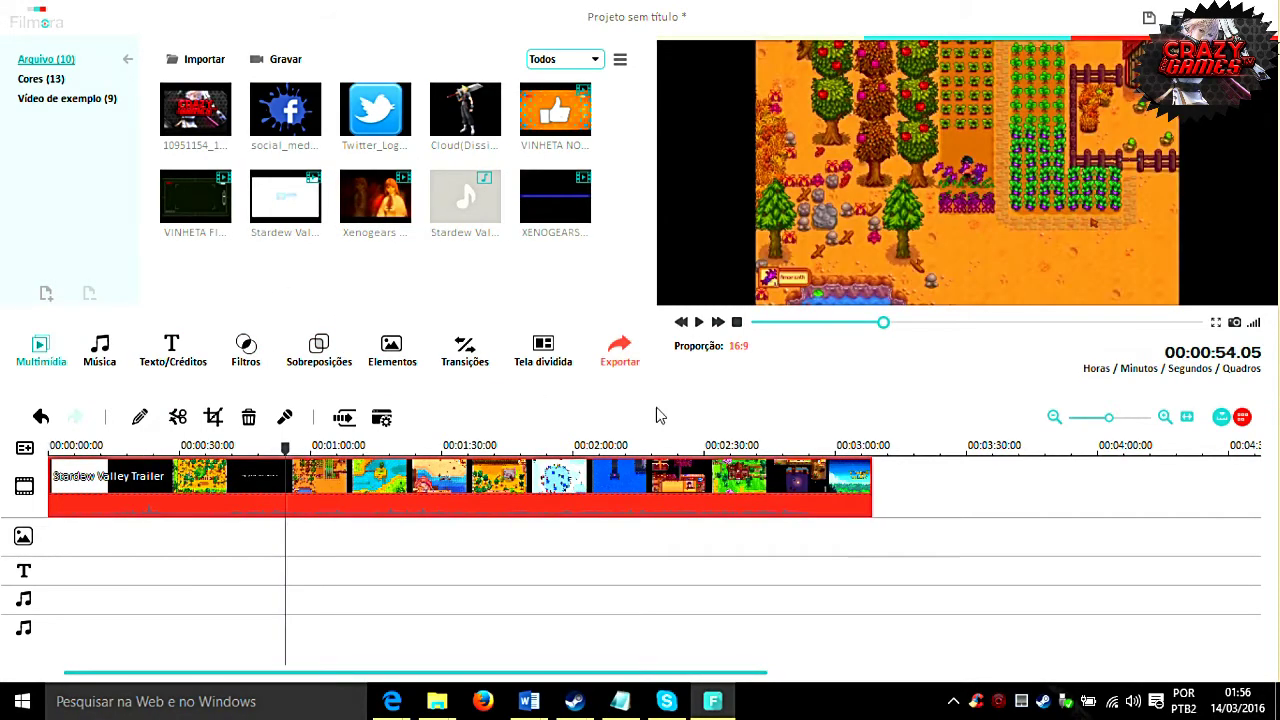
left_click(698, 322)
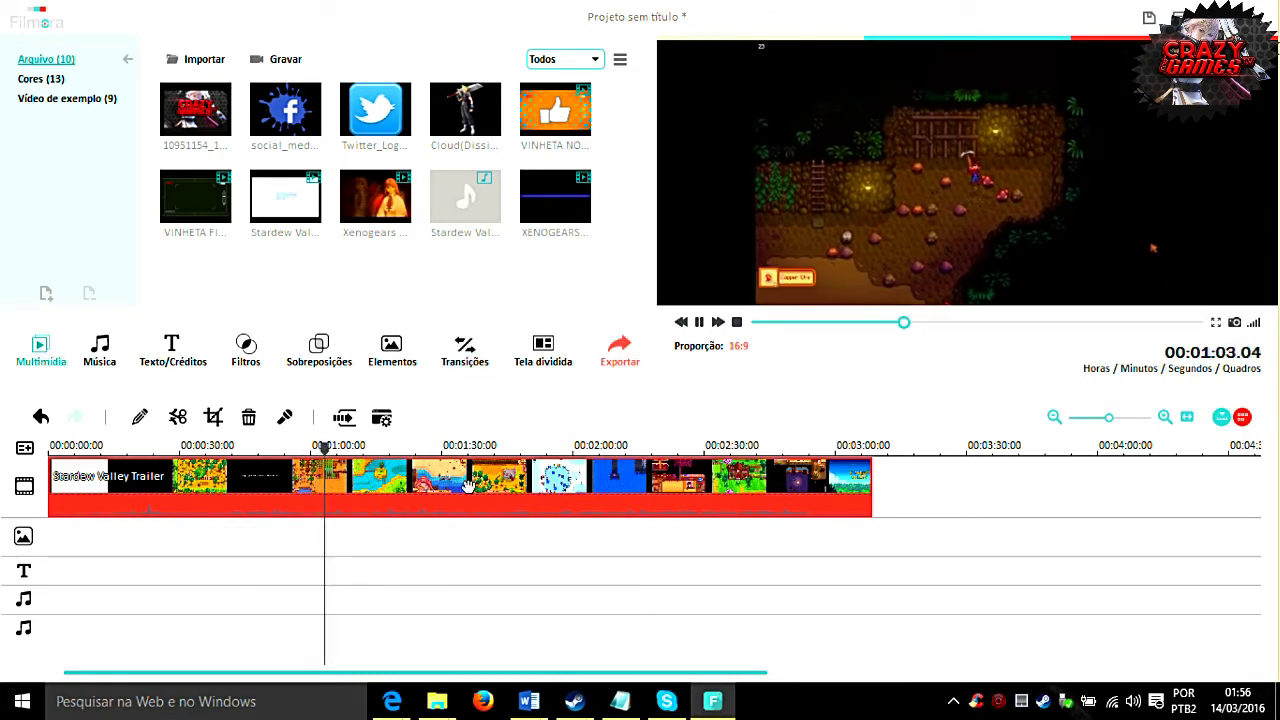
Set the trailer clip's saturation to 25, brightness to 15 and contrast to 4, and enable automatic denoise and enhancement
right_click(358, 494)
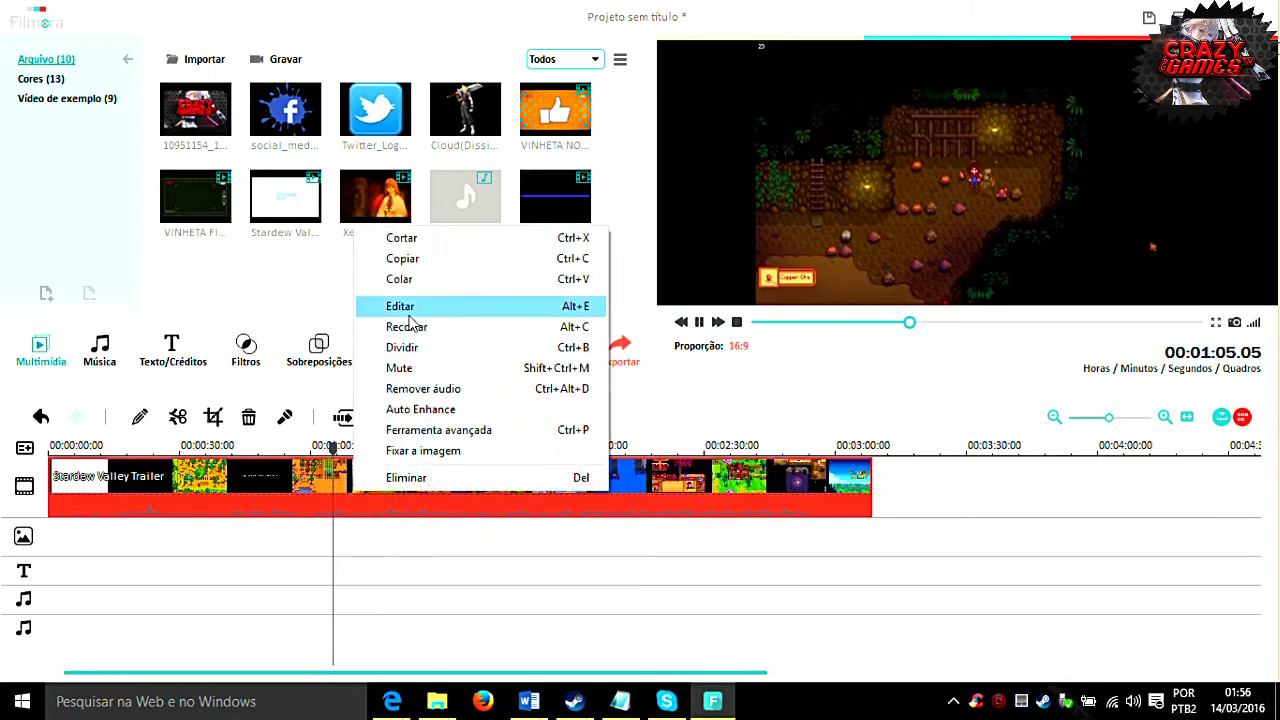
left_click(407, 302)
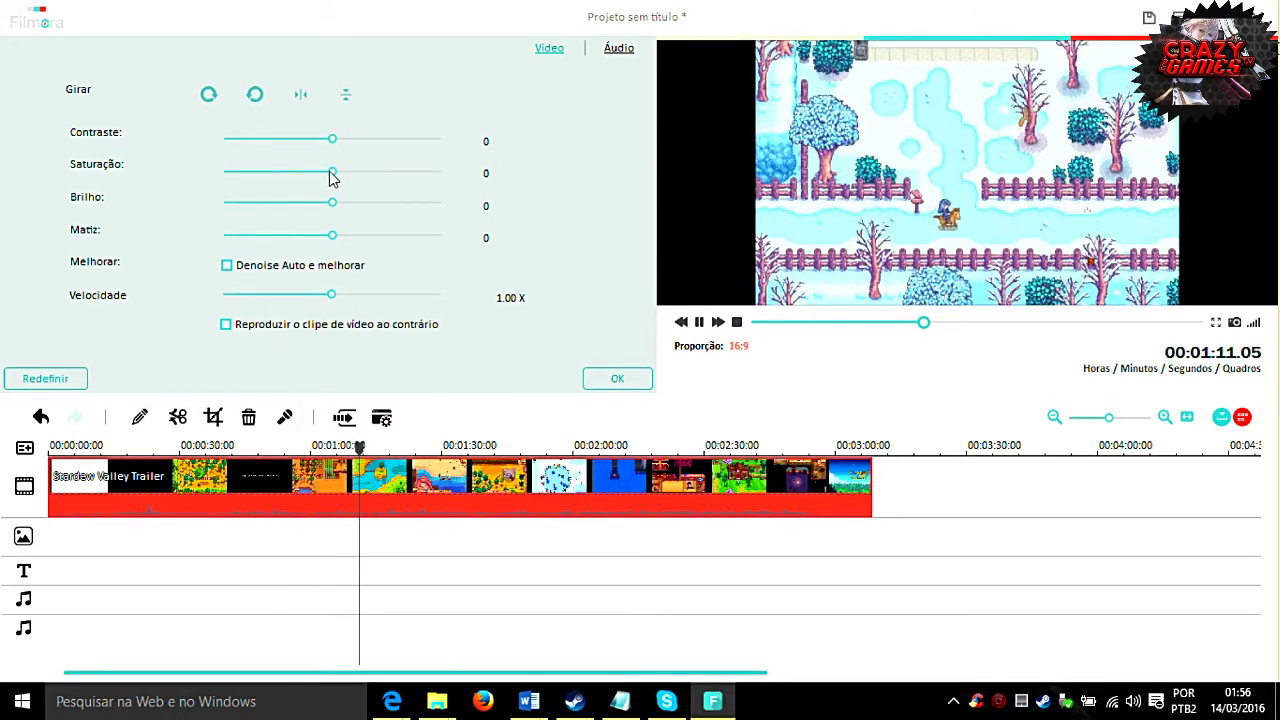
left_click_drag(331, 177, 361, 176)
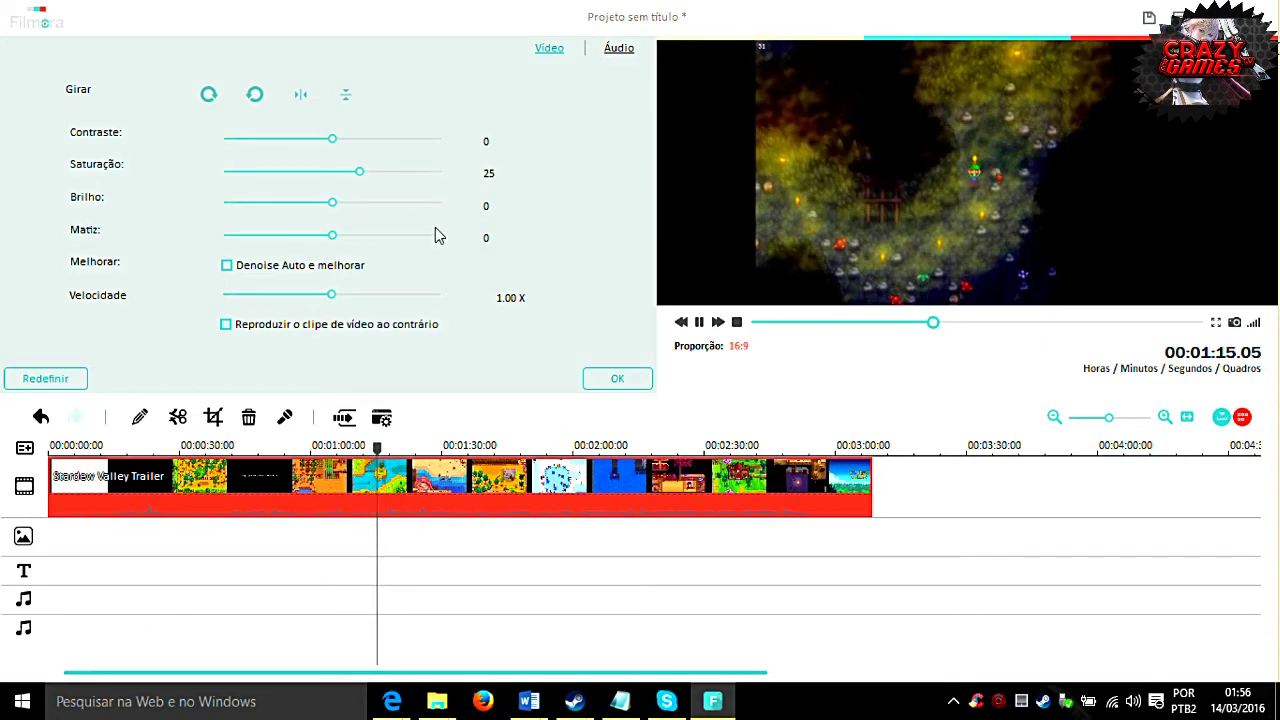
left_click_drag(335, 205, 351, 207)
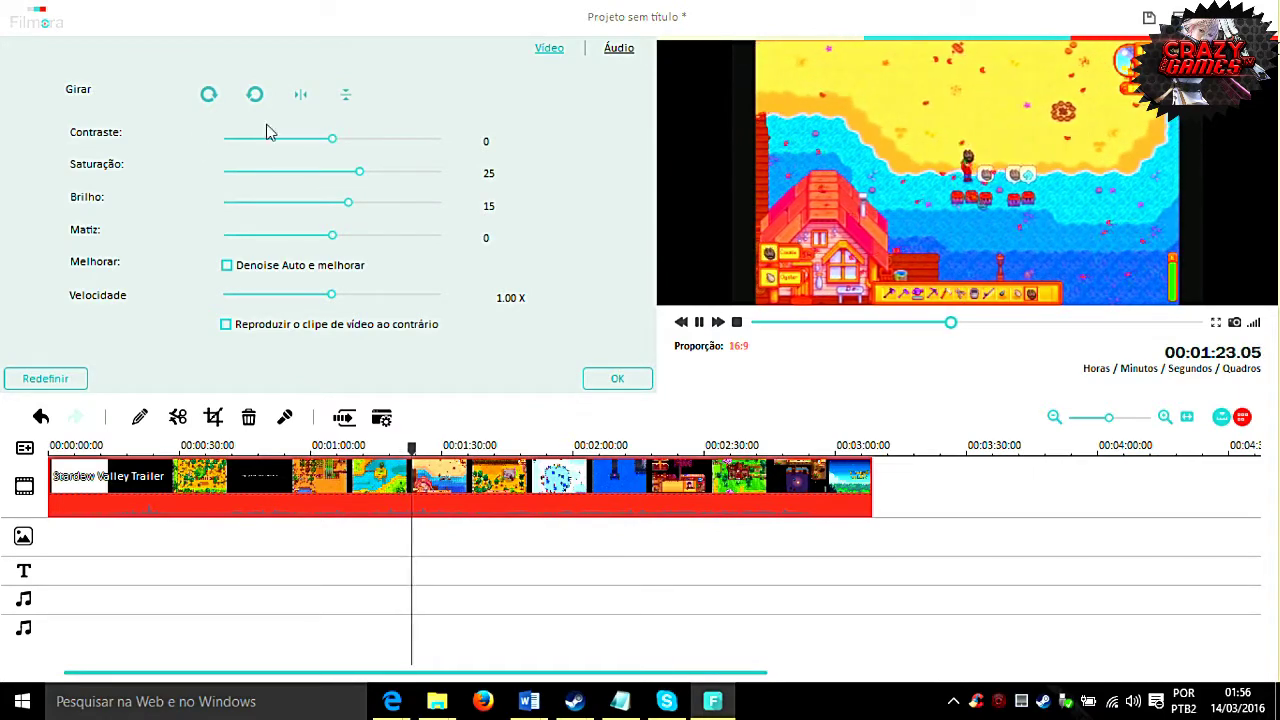
left_click_drag(329, 149, 339, 148)
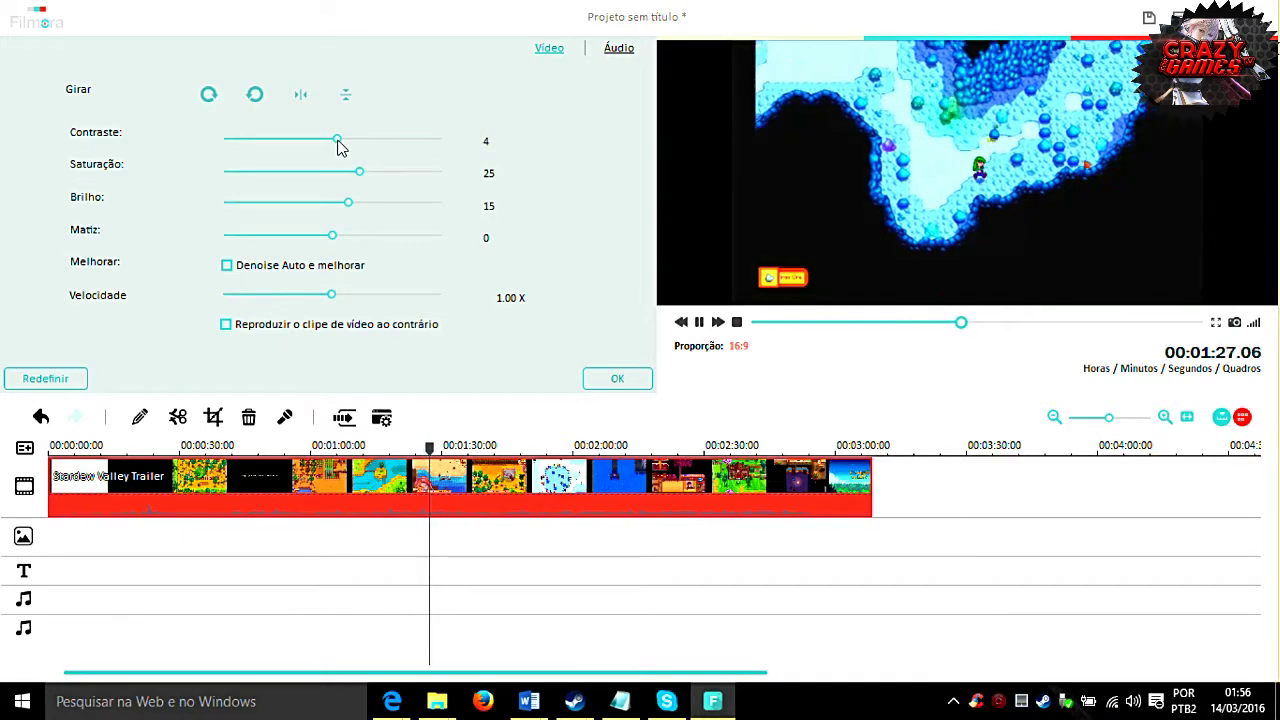
left_click(228, 266)
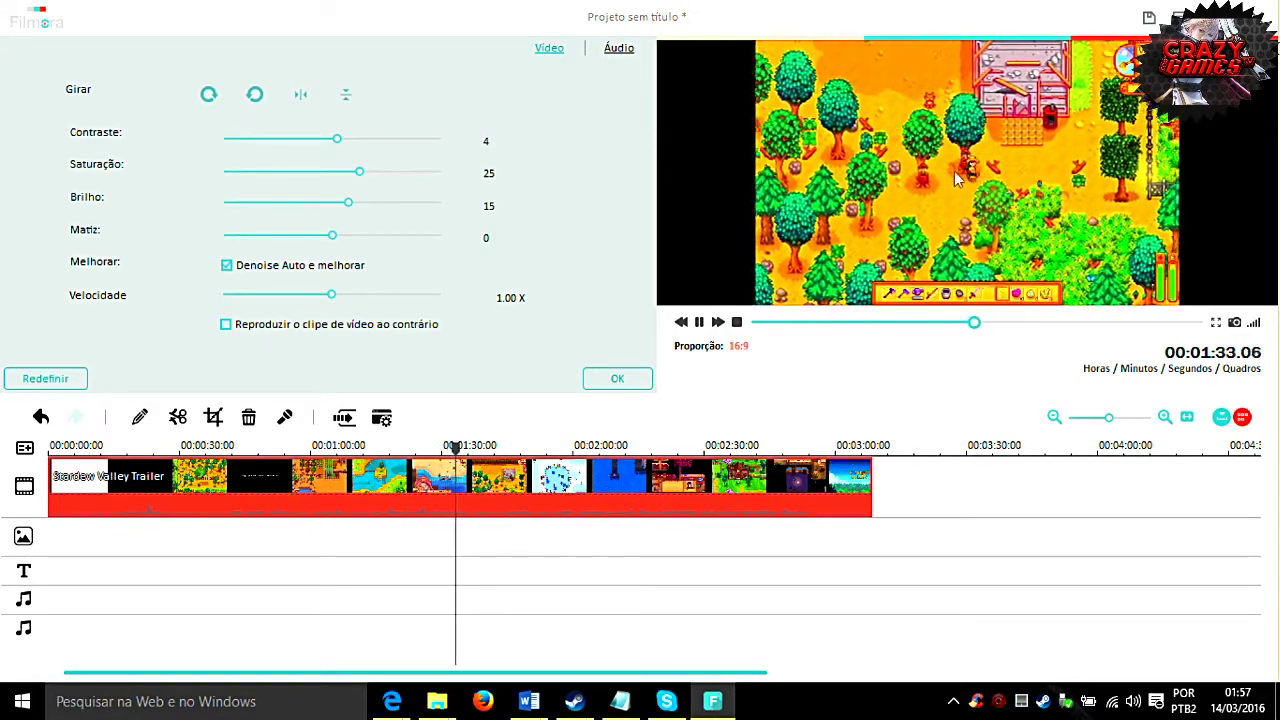
Set the trailer clip's audio volume to 81, confirm the edits and preview the result in full screen
left_click(619, 52)
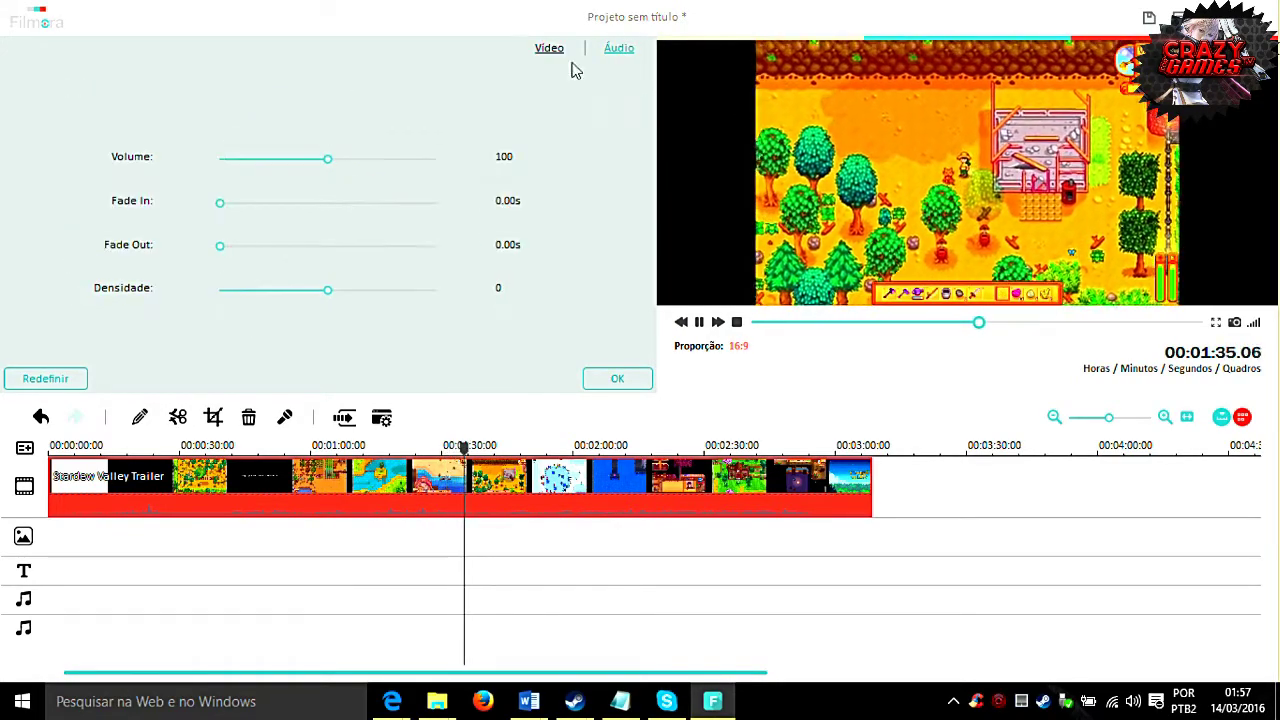
left_click_drag(326, 166, 308, 173)
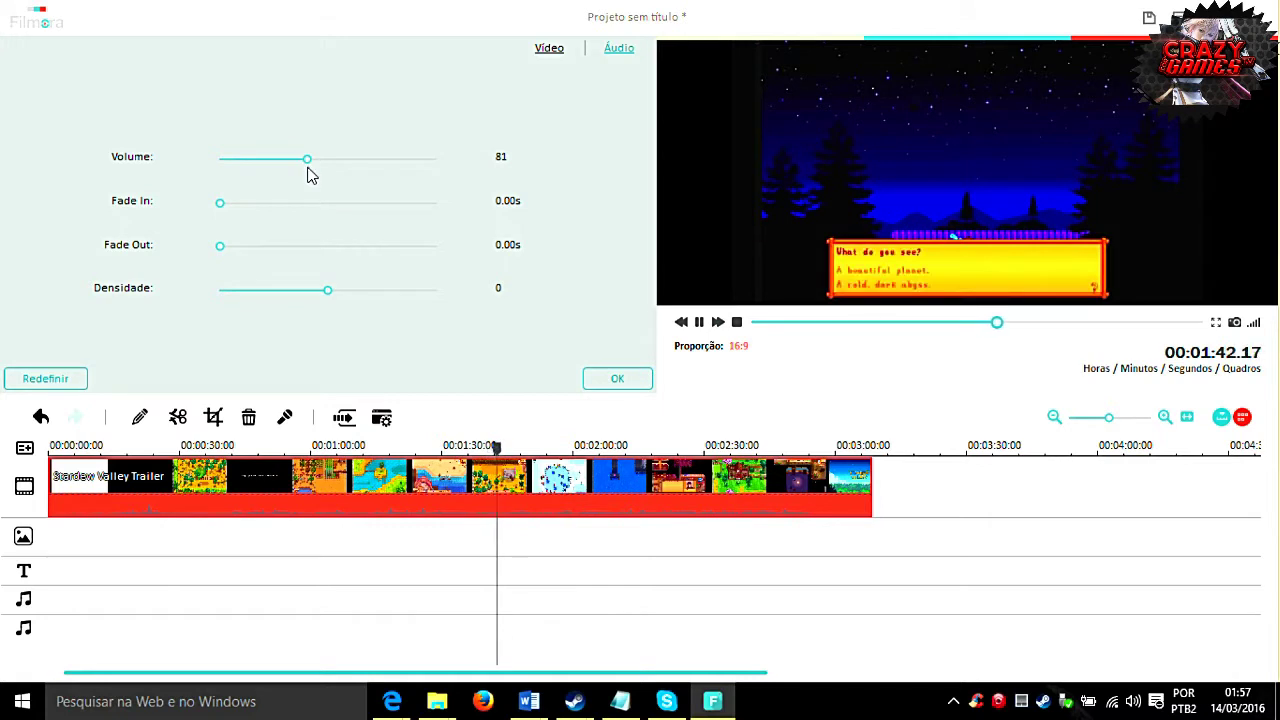
left_click(612, 378)
left_click(1215, 323)
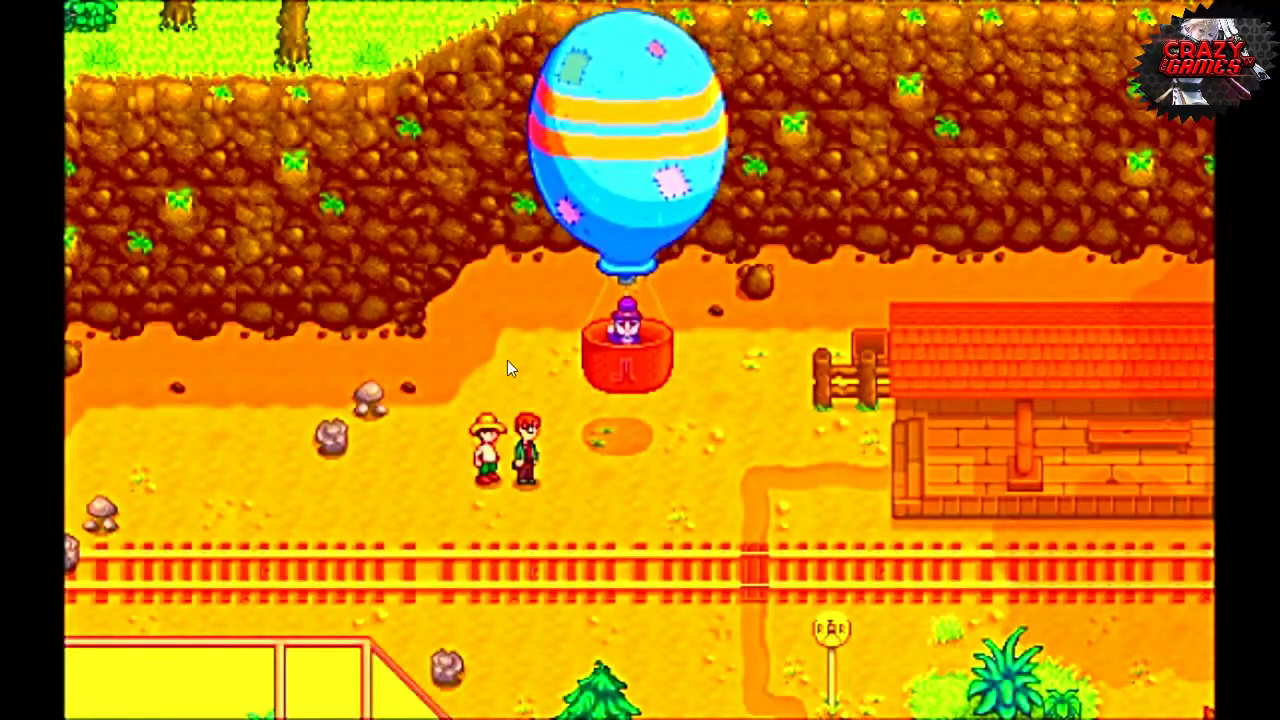
key("Escape")
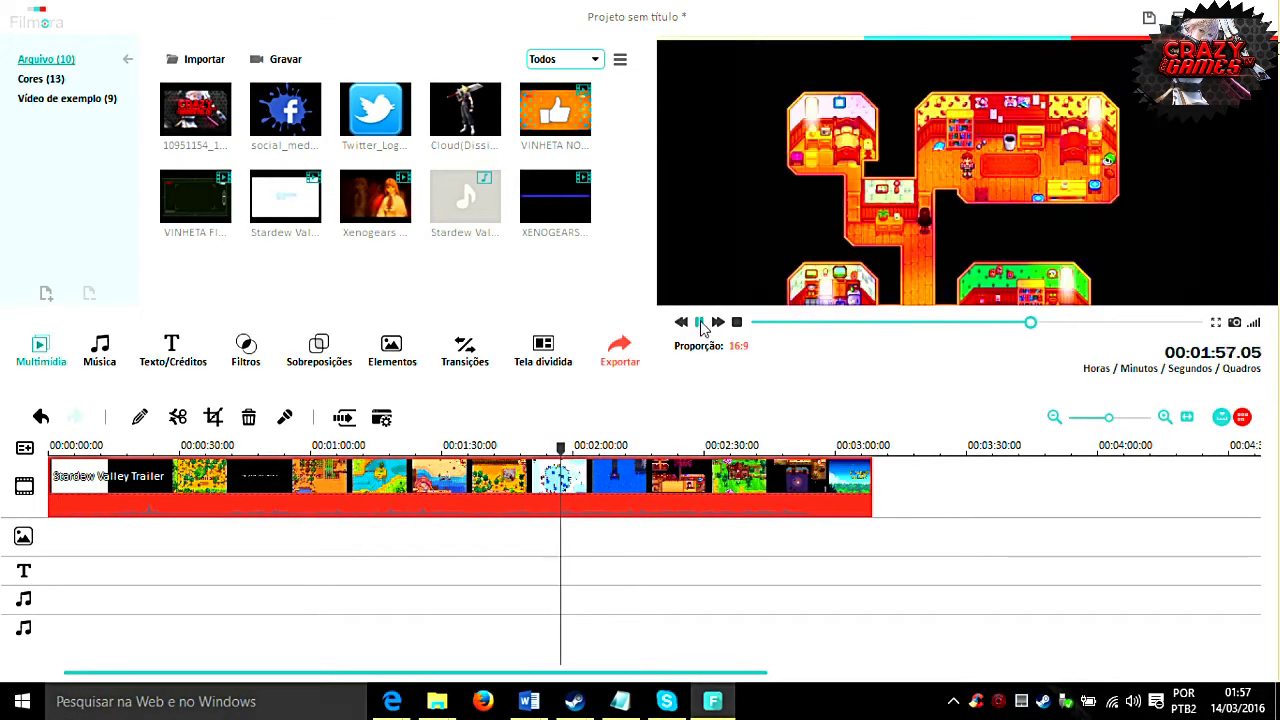
Reset the trailer clip's video adjustments to their defaults and confirm
right_click(608, 497)
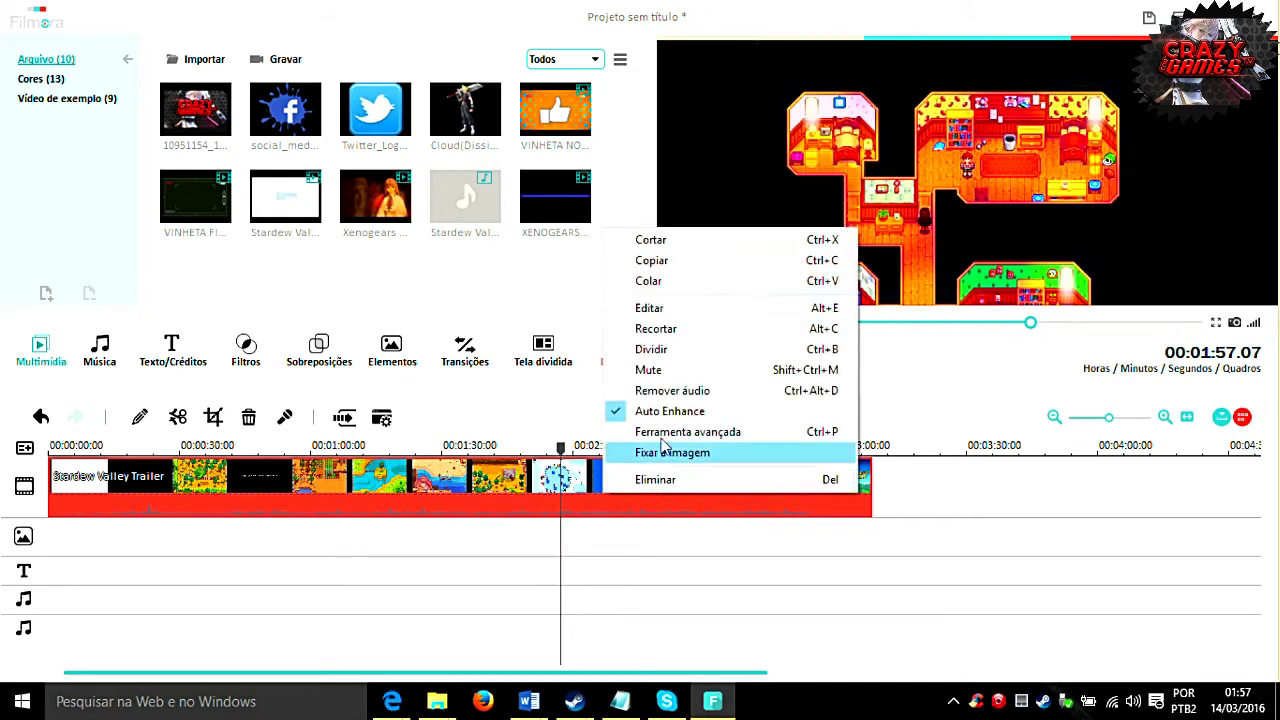
left_click(645, 306)
left_click(549, 50)
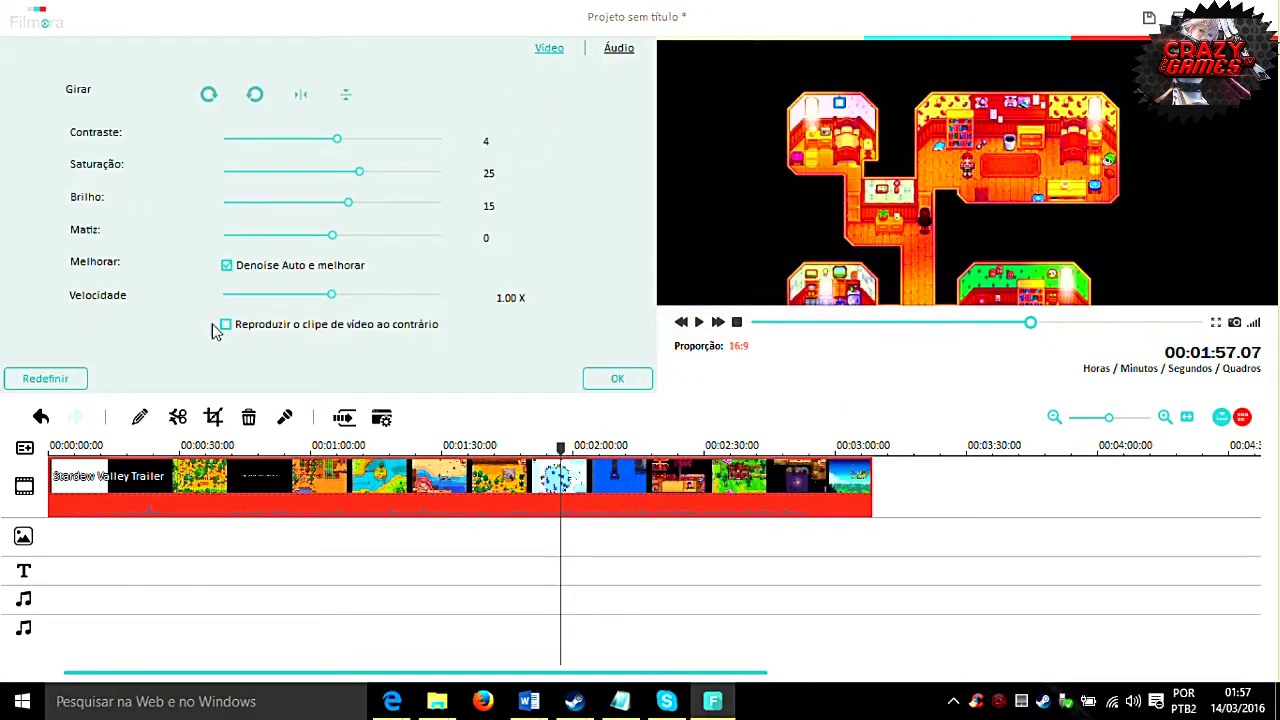
left_click(46, 379)
left_click(618, 379)
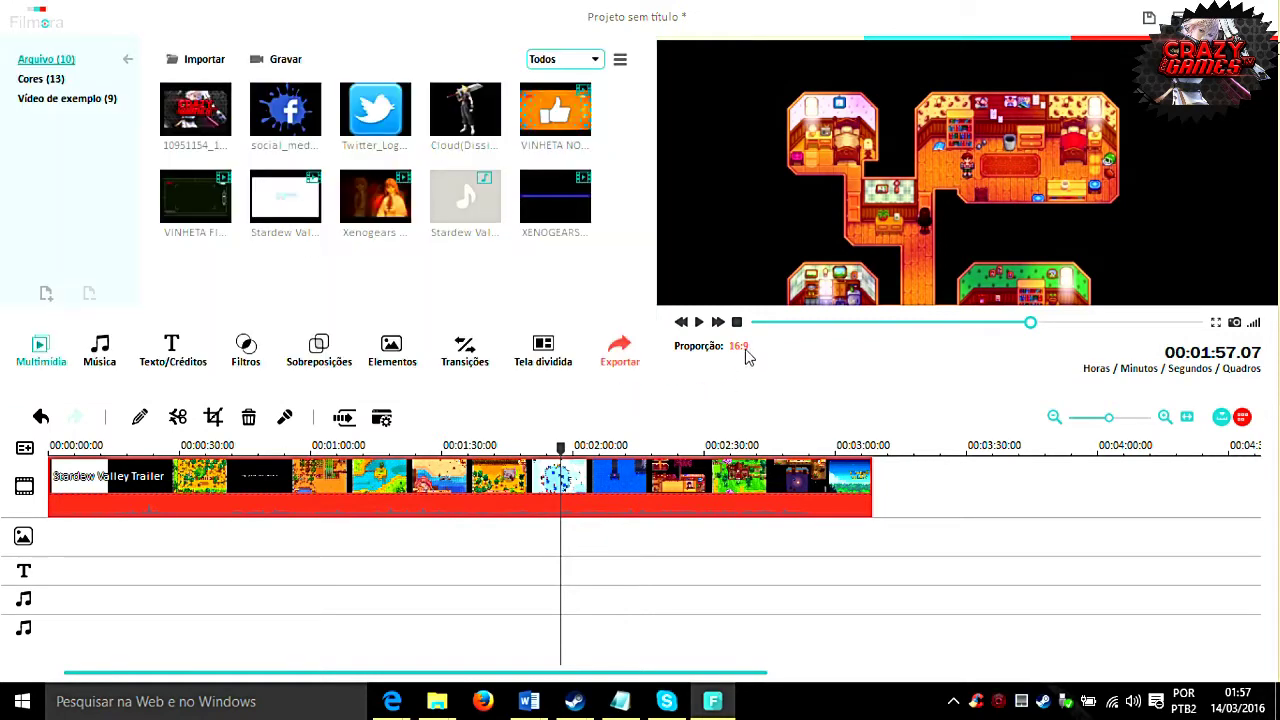
Play the trailer without the colour adjustments in full screen and return to the editor
left_click(699, 322)
left_click(1216, 322)
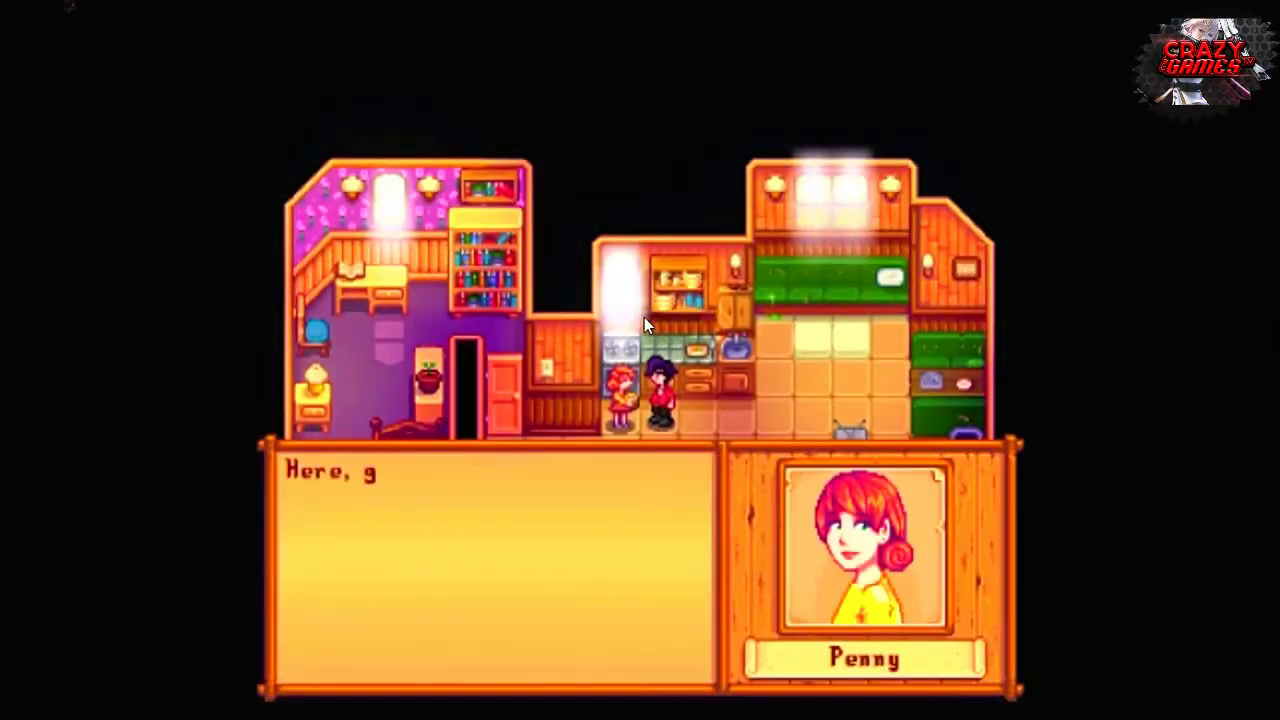
key("Escape")
Apply Auto Enhance to the trailer clip, preview it in full screen and pause playback back in the editor
right_click(478, 480)
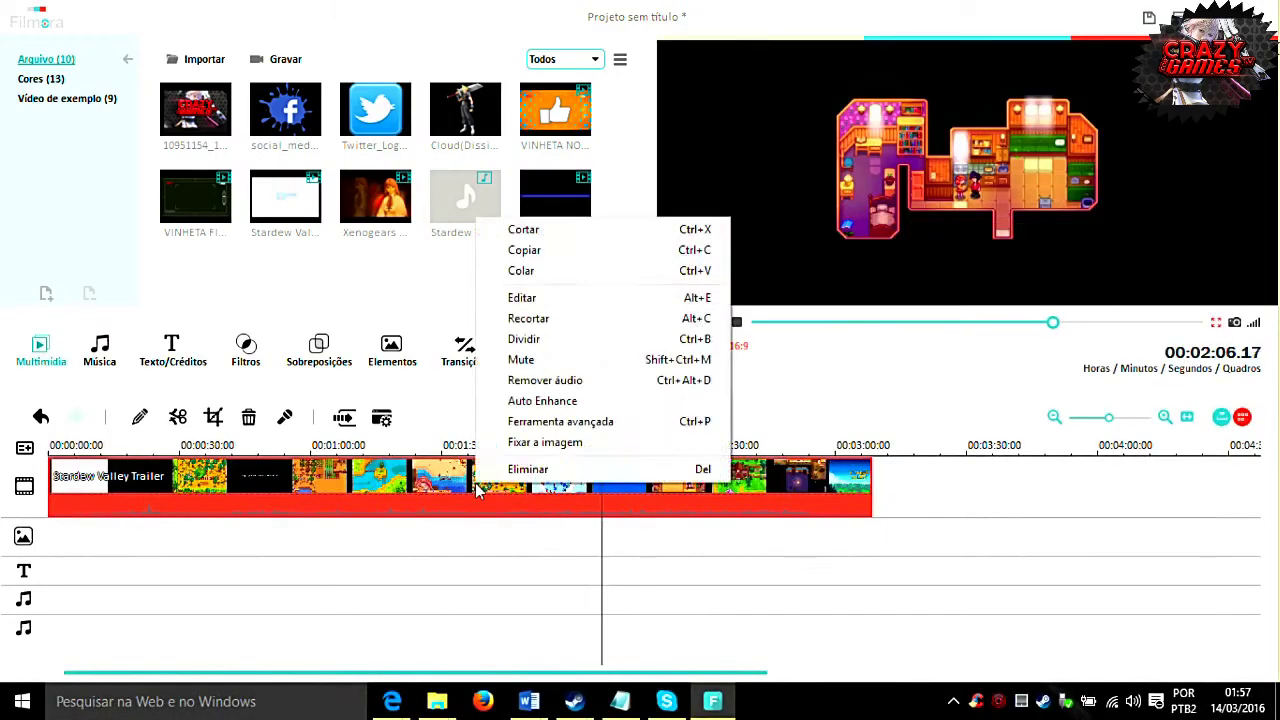
left_click(548, 401)
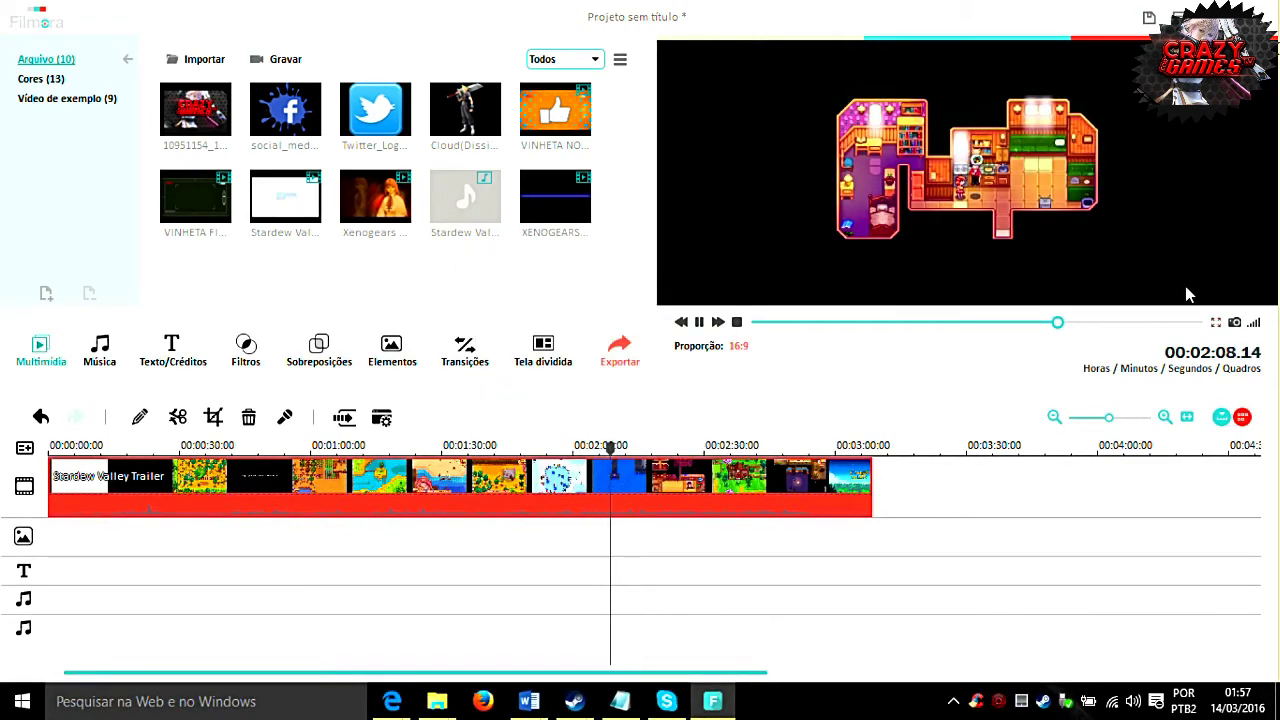
left_click(1216, 323)
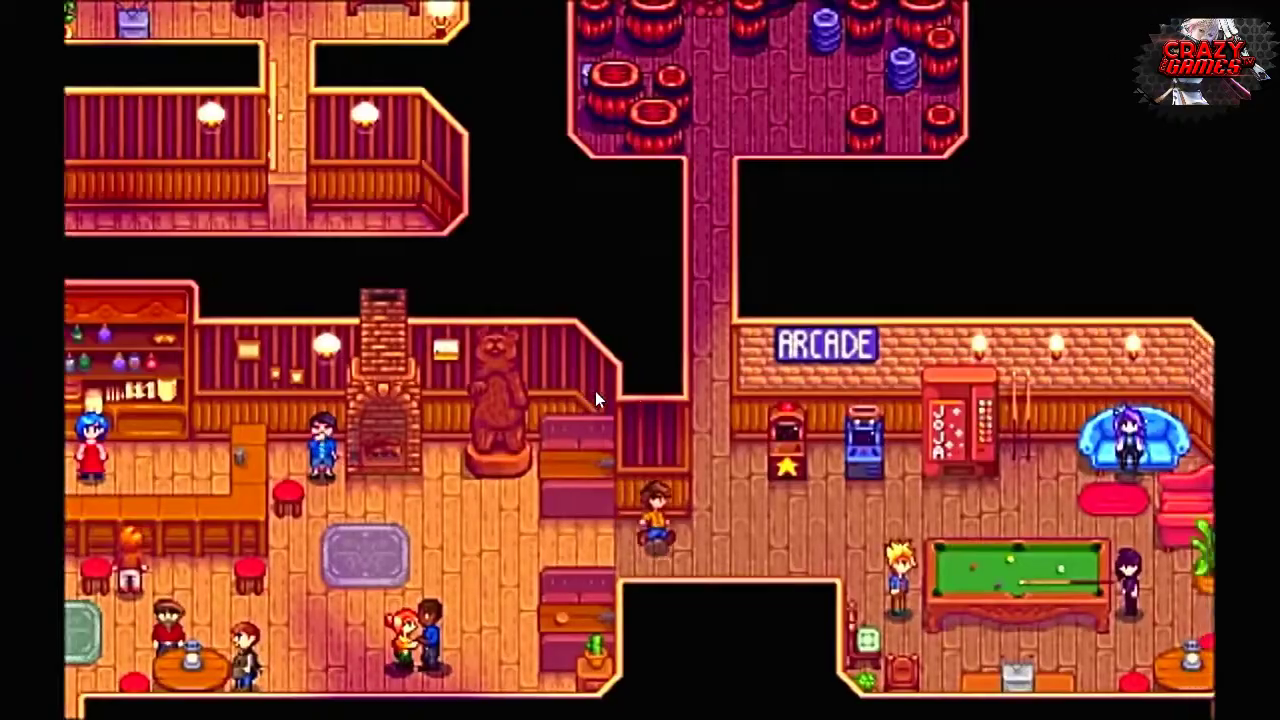
key("Escape")
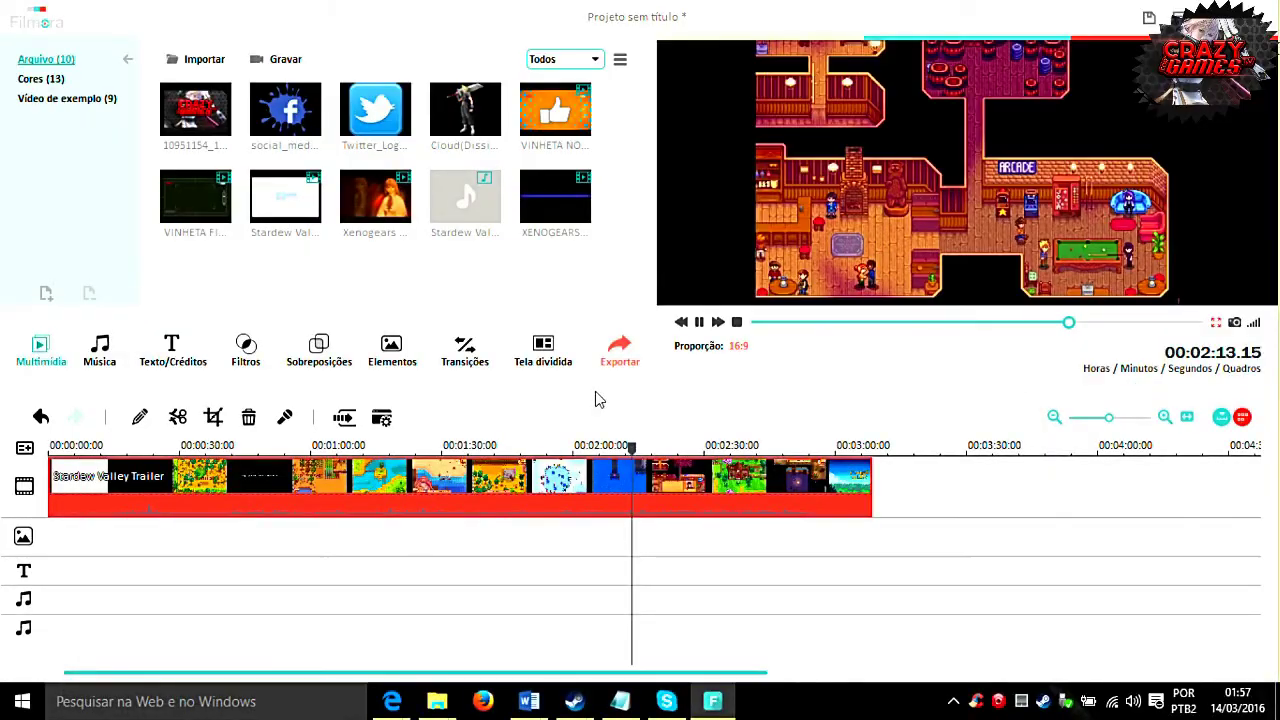
left_click(699, 323)
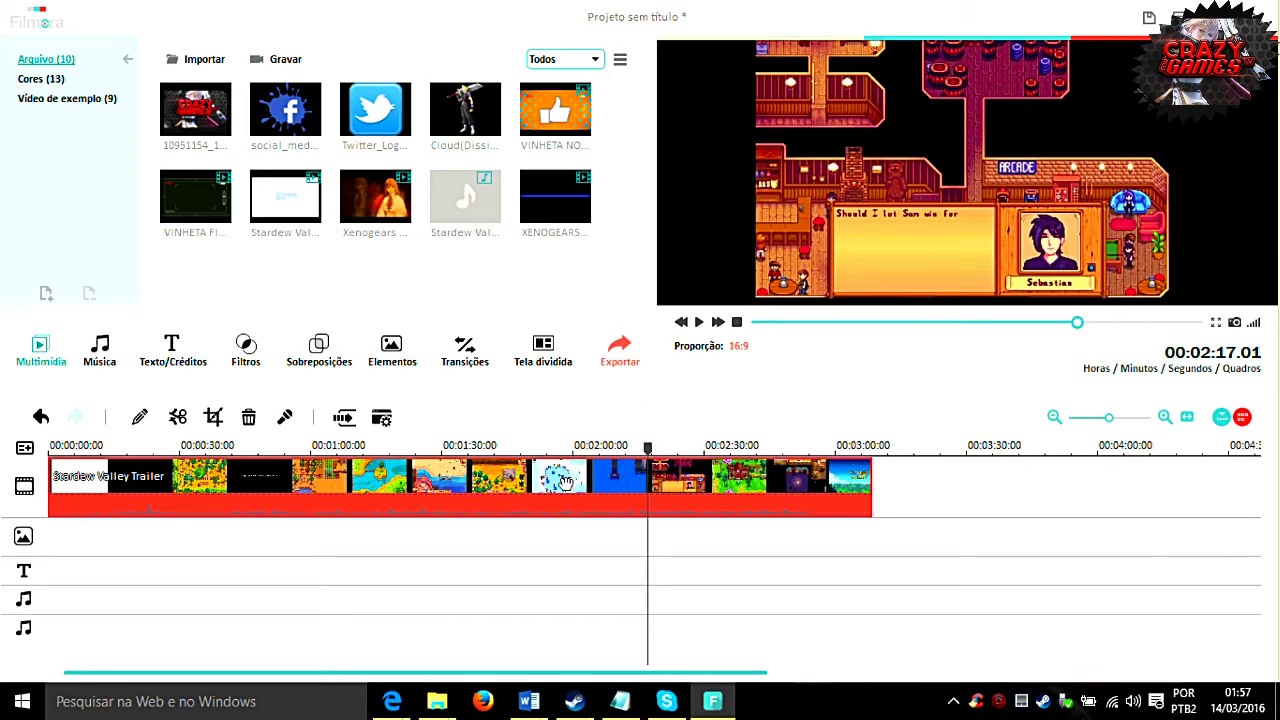
Delete the trailer clip from the timeline and place the Pacific park song at the start of the first music track
key("Delete")
left_click(100, 355)
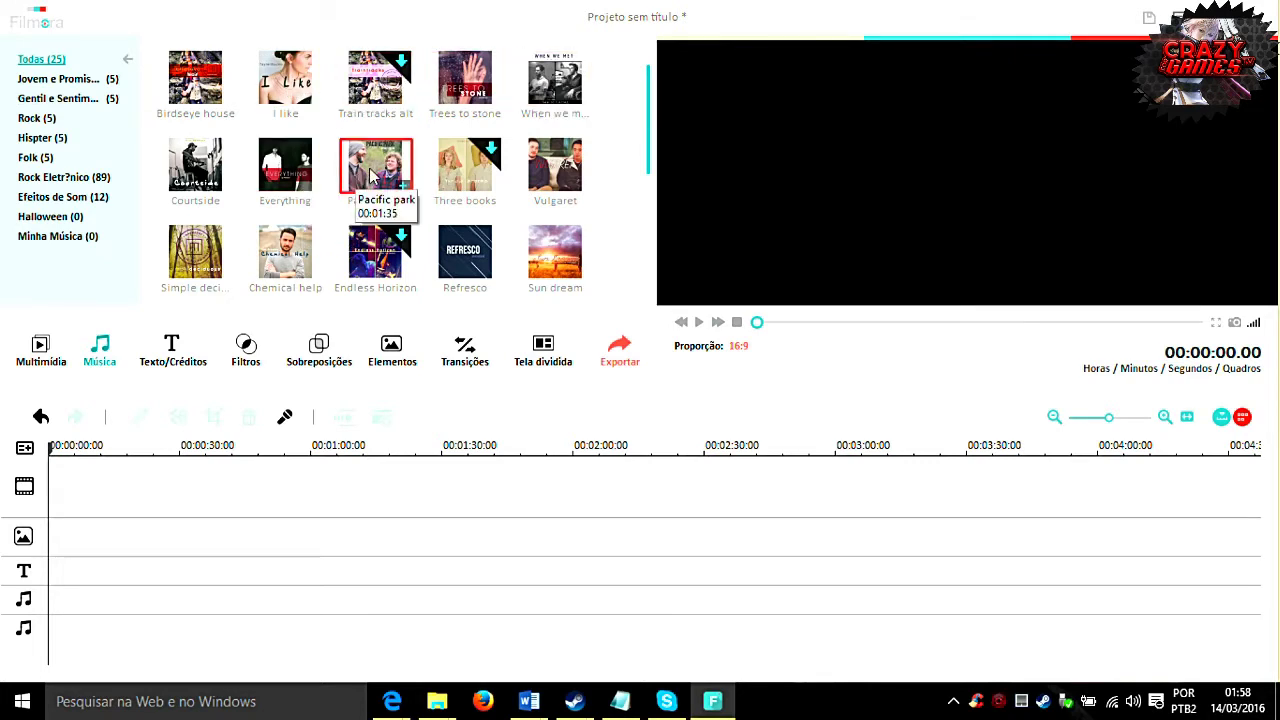
left_click_drag(370, 175, 123, 566)
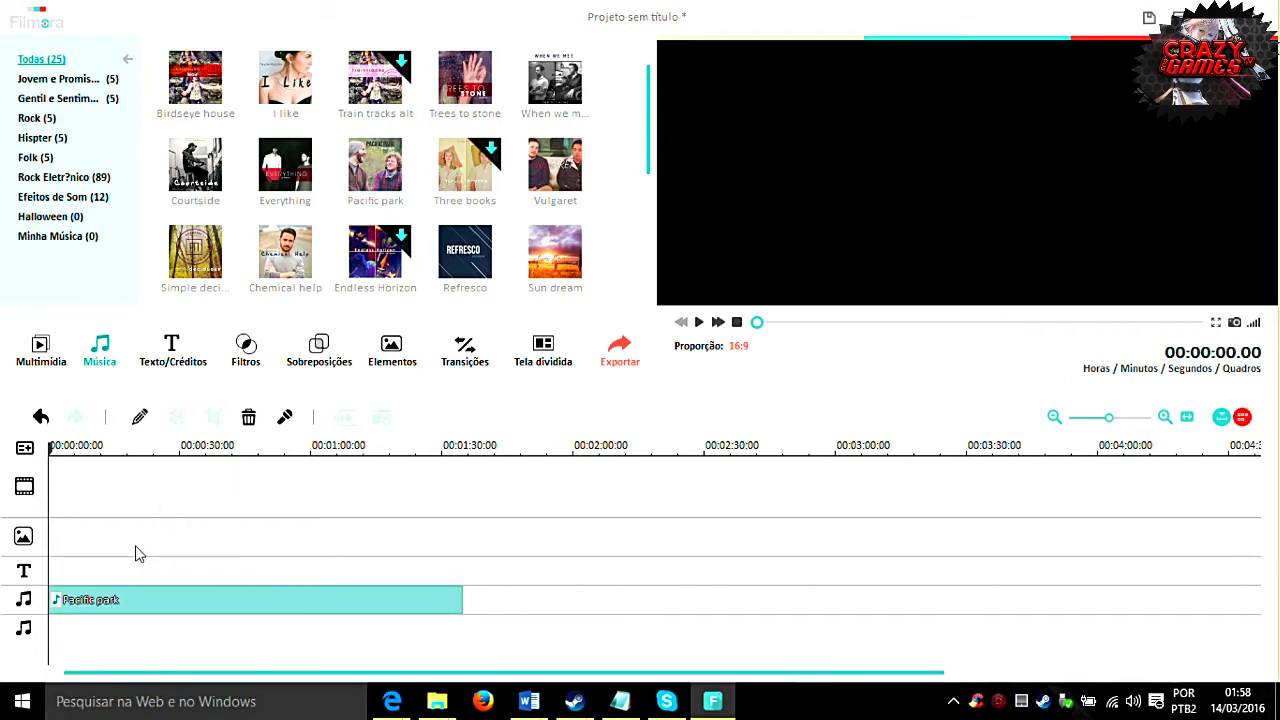
Preview the Pacific park song from about the 30-second mark, pause it and delete the clip from the timeline
left_click(168, 449)
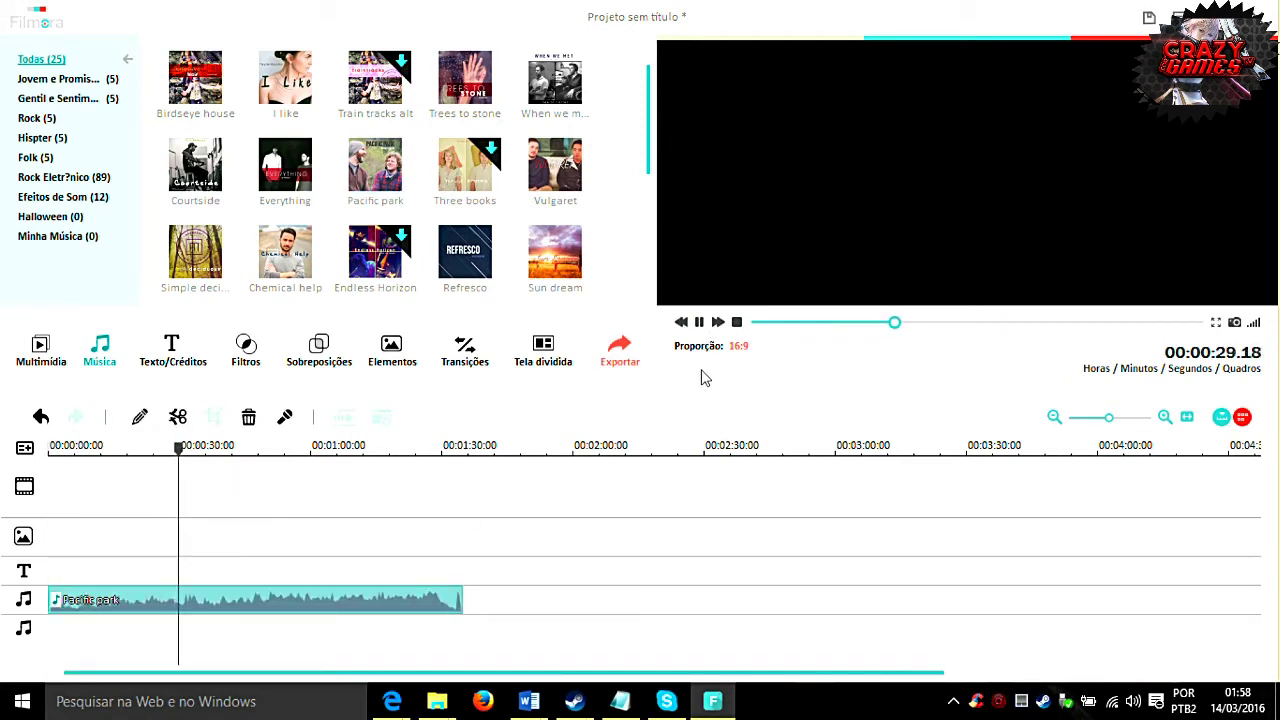
left_click(699, 322)
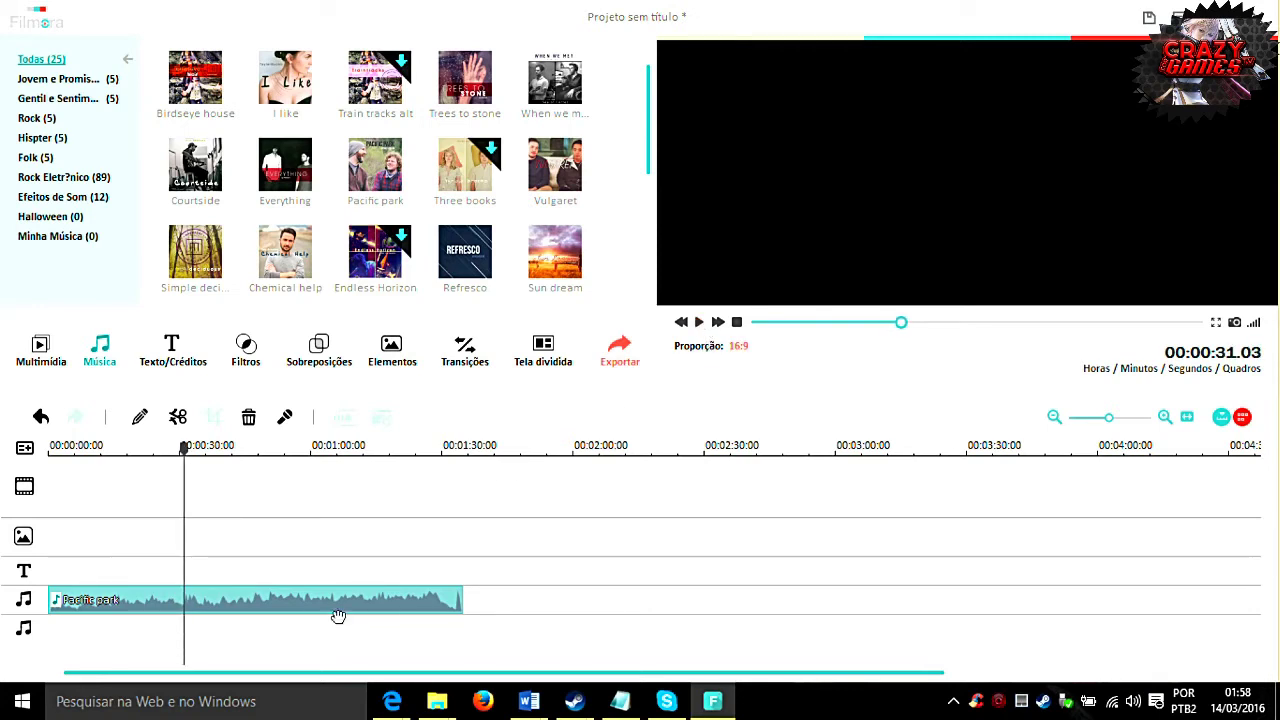
key("Delete")
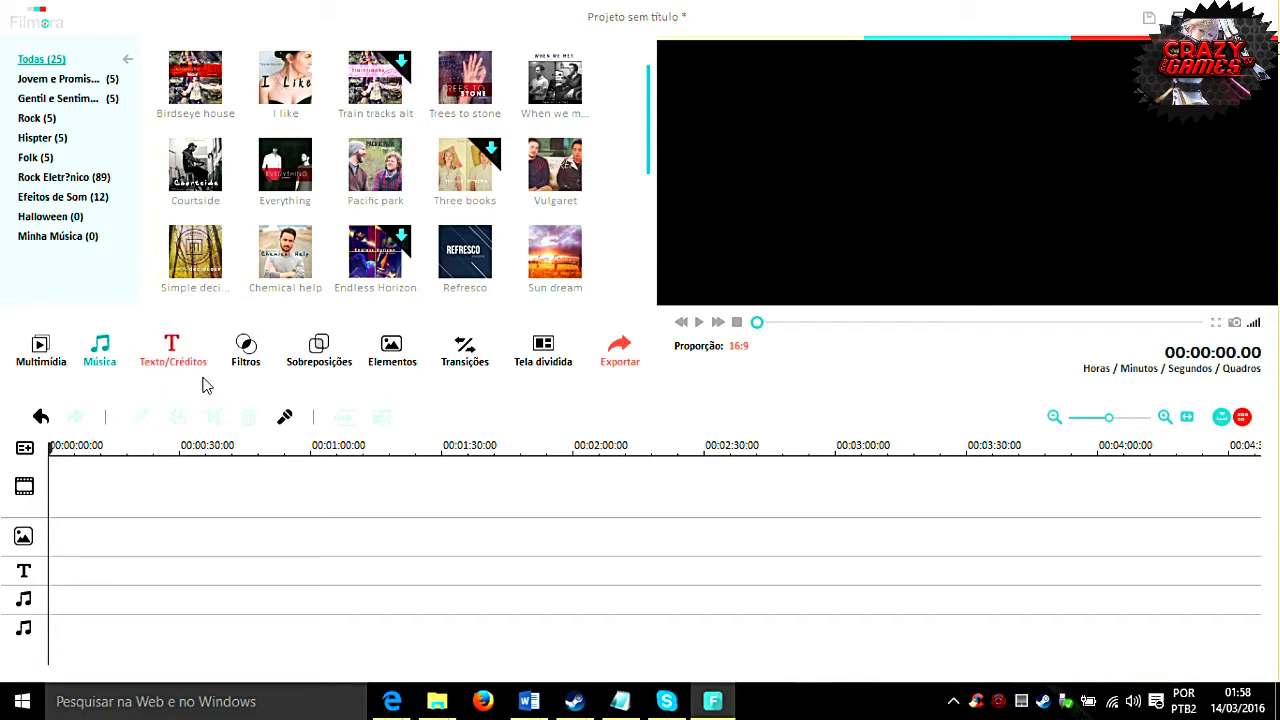
Browse the text and credit templates and preview Doodle Title and the THE END hand-sketch template in the Desenho à Mão category
left_click(150, 352)
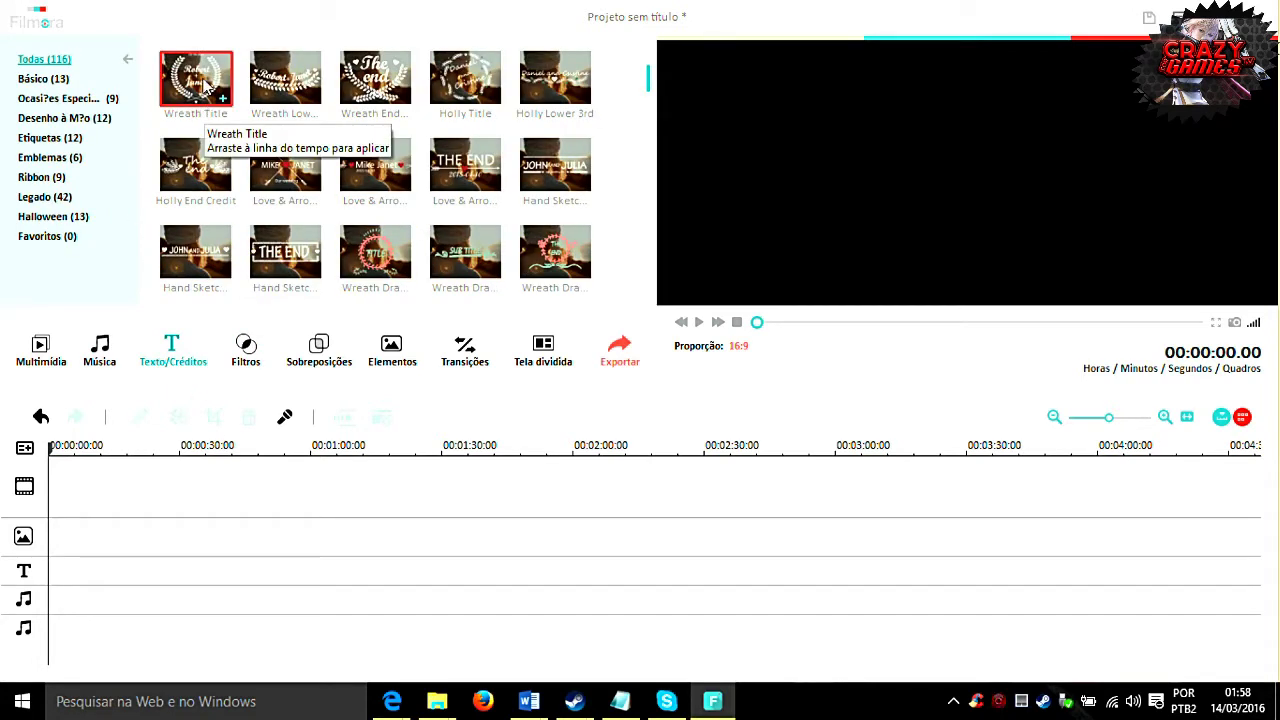
left_click(296, 248)
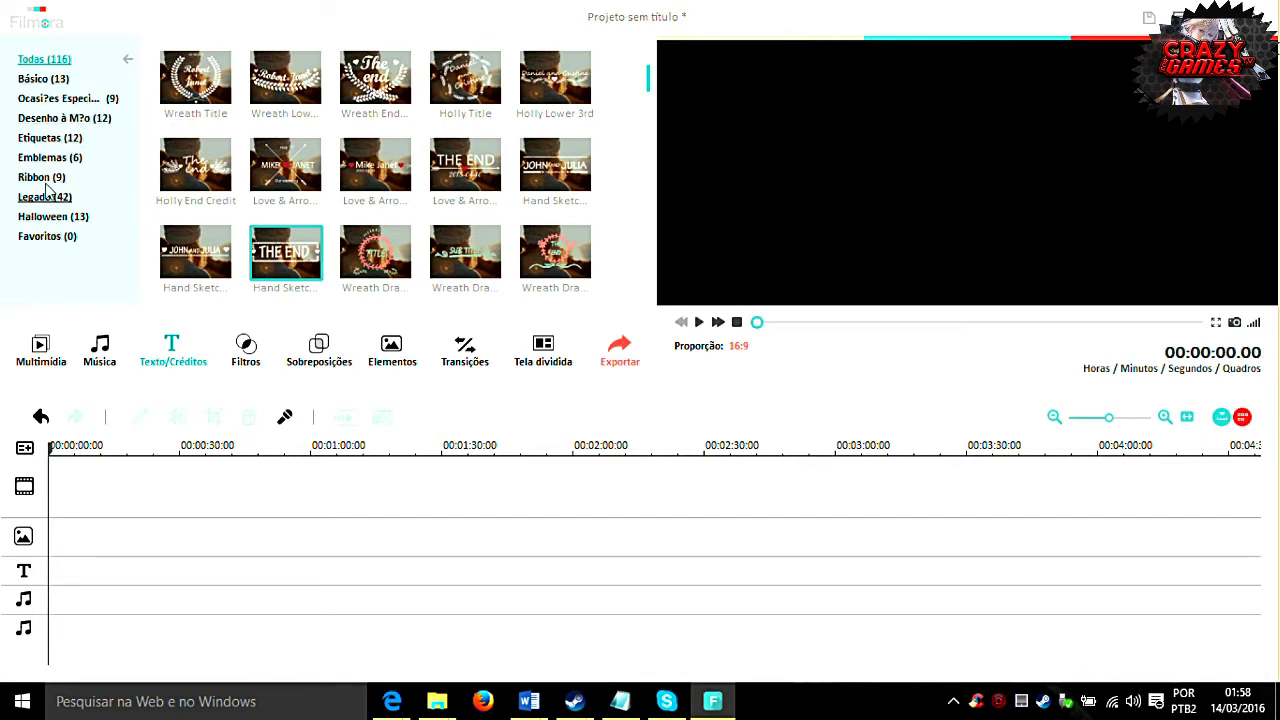
left_click(80, 121)
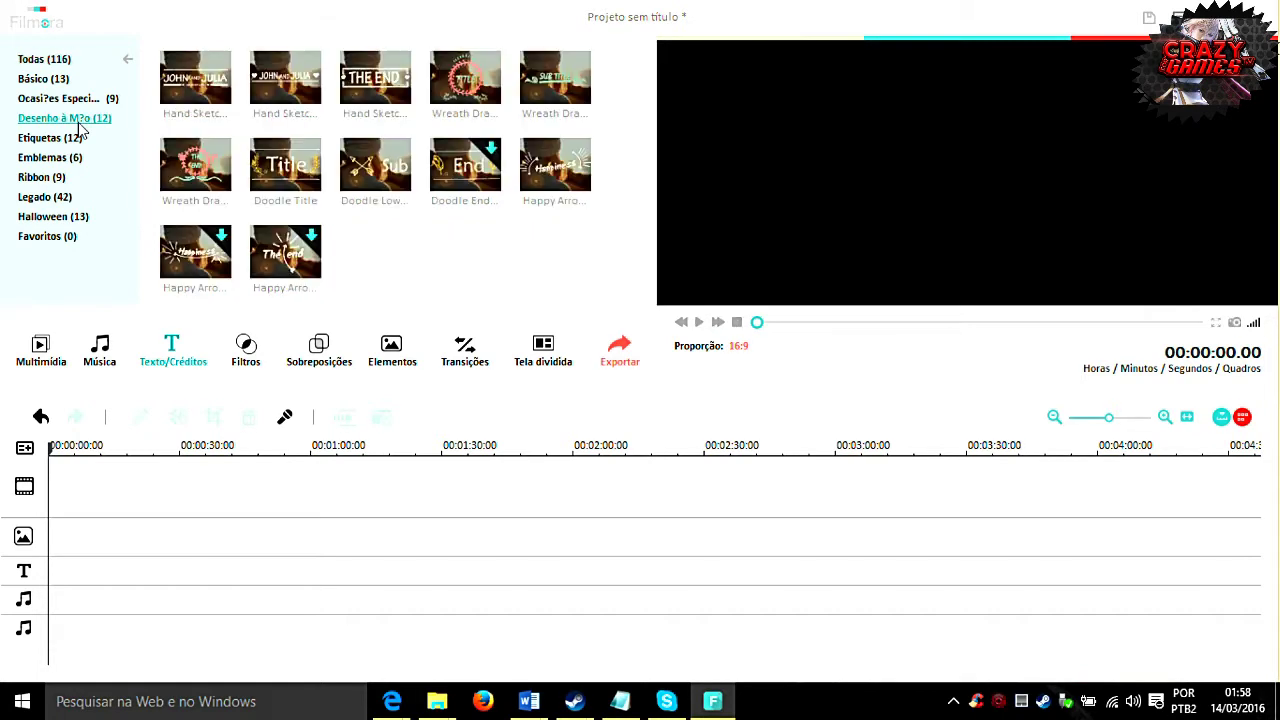
left_click(294, 176)
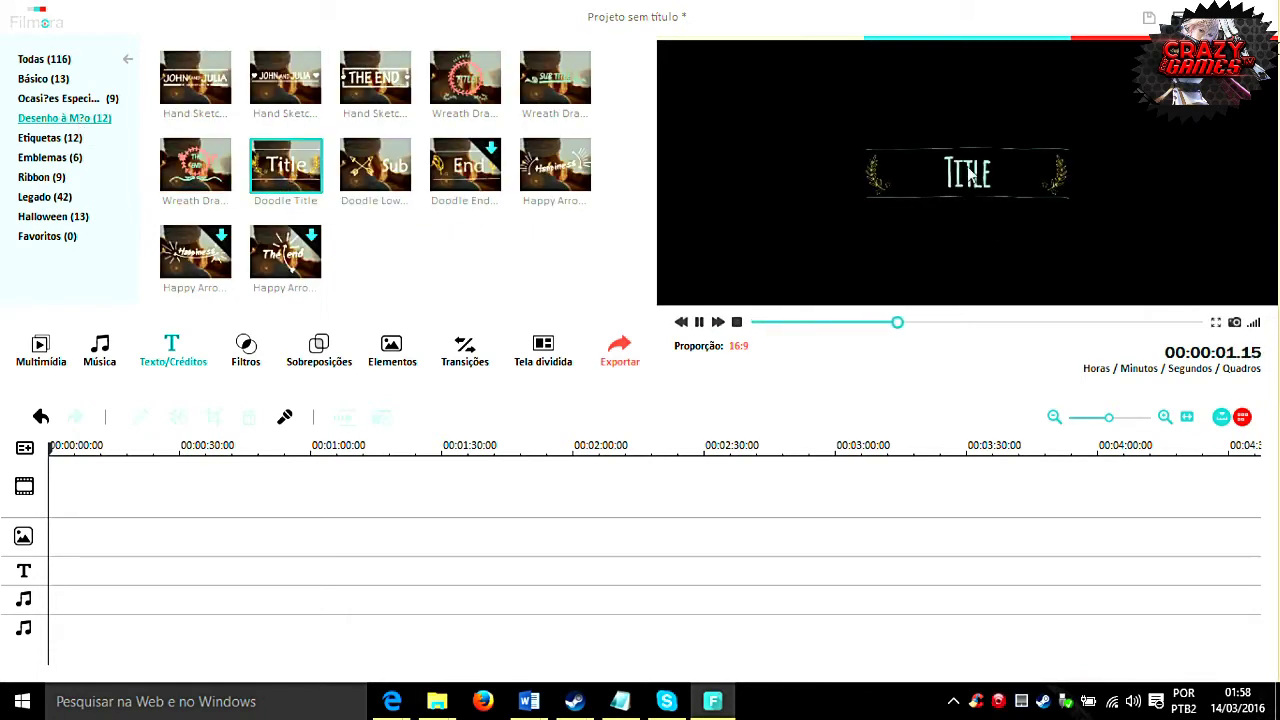
left_click(375, 80)
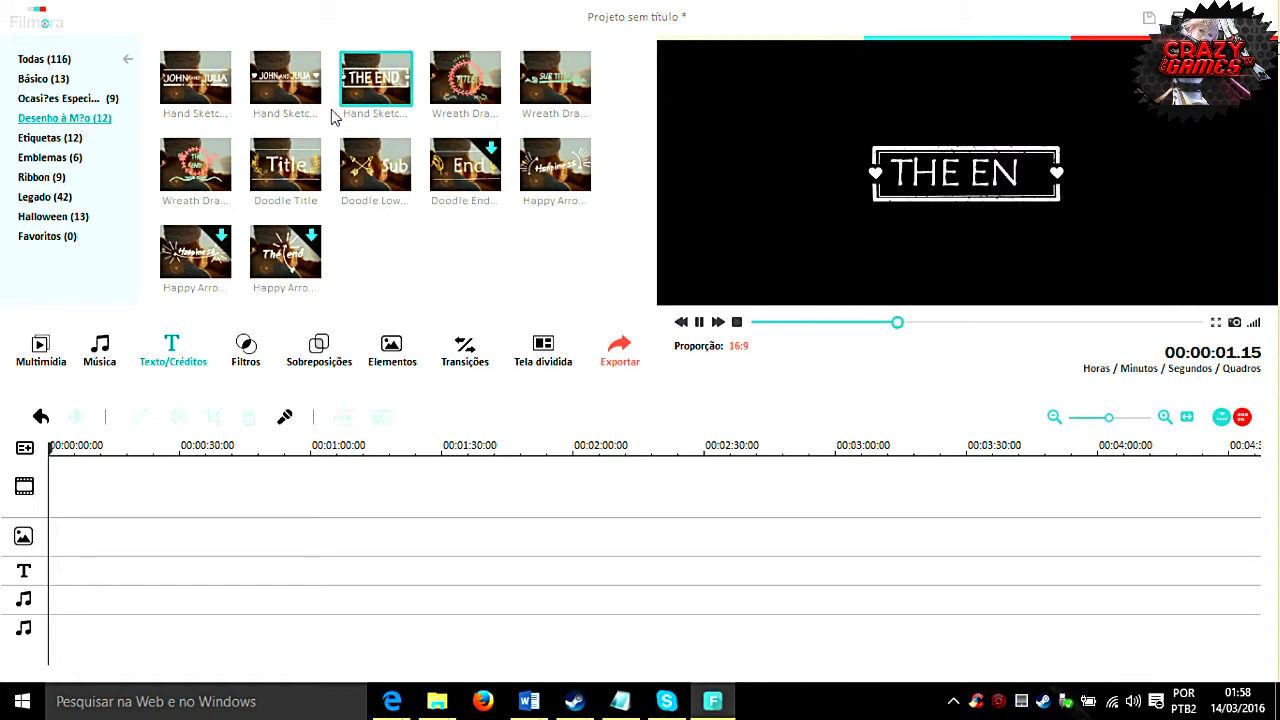
Place the Hand Sketch End Credit title on the text track, extend it to about 00:02:18 and preview it
left_click_drag(90, 556, 654, 577)
right_click(228, 572)
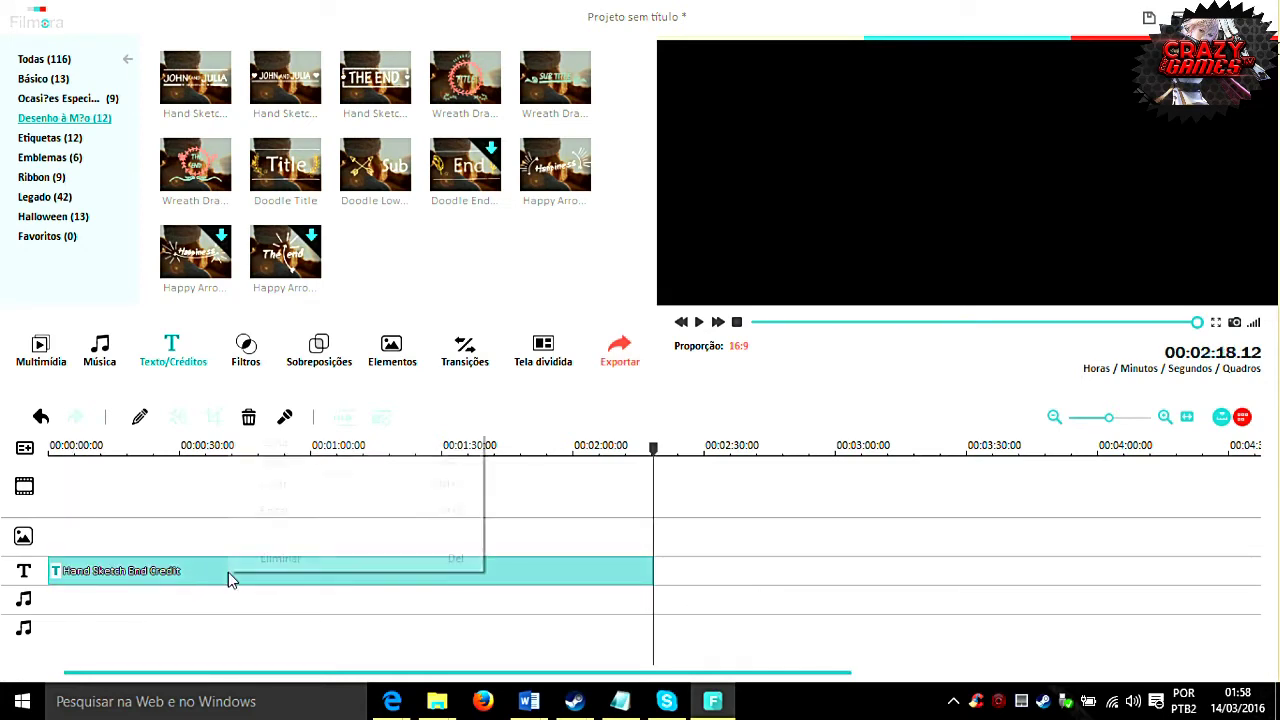
left_click(167, 450)
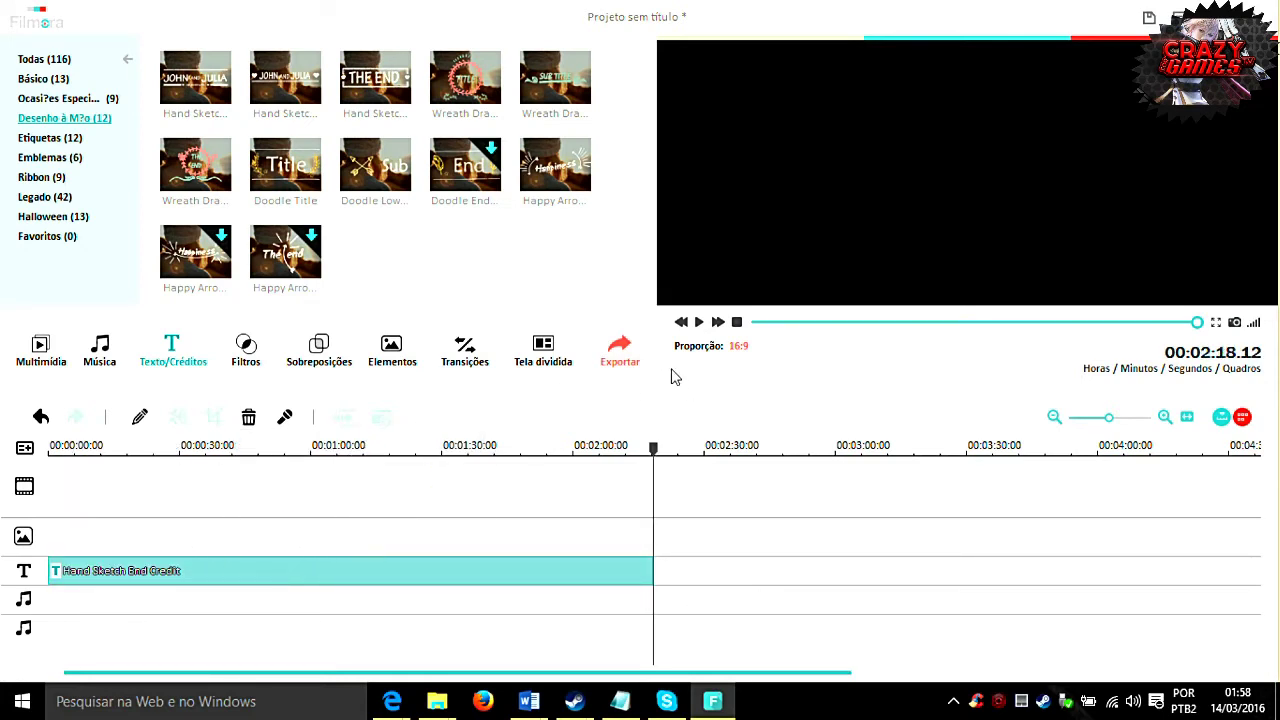
left_click(699, 324)
left_click(200, 445)
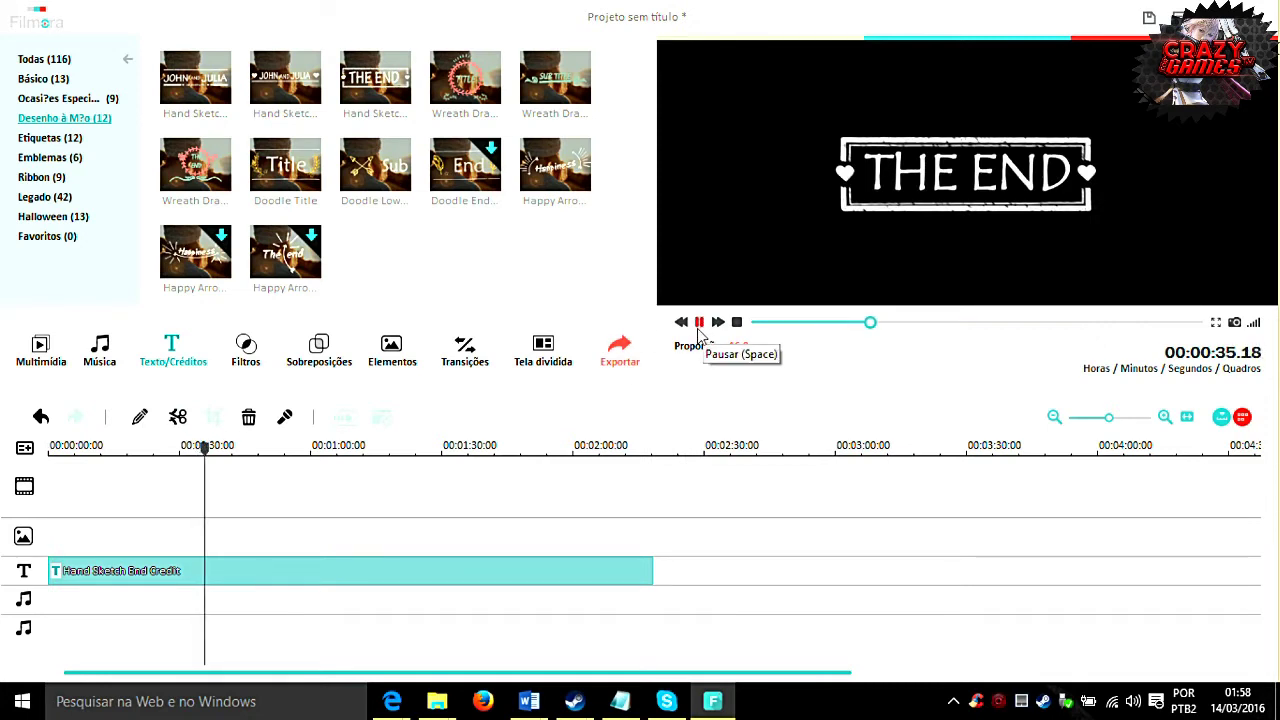
Open the end credit title for editing and set its font to Verdana
right_click(318, 572)
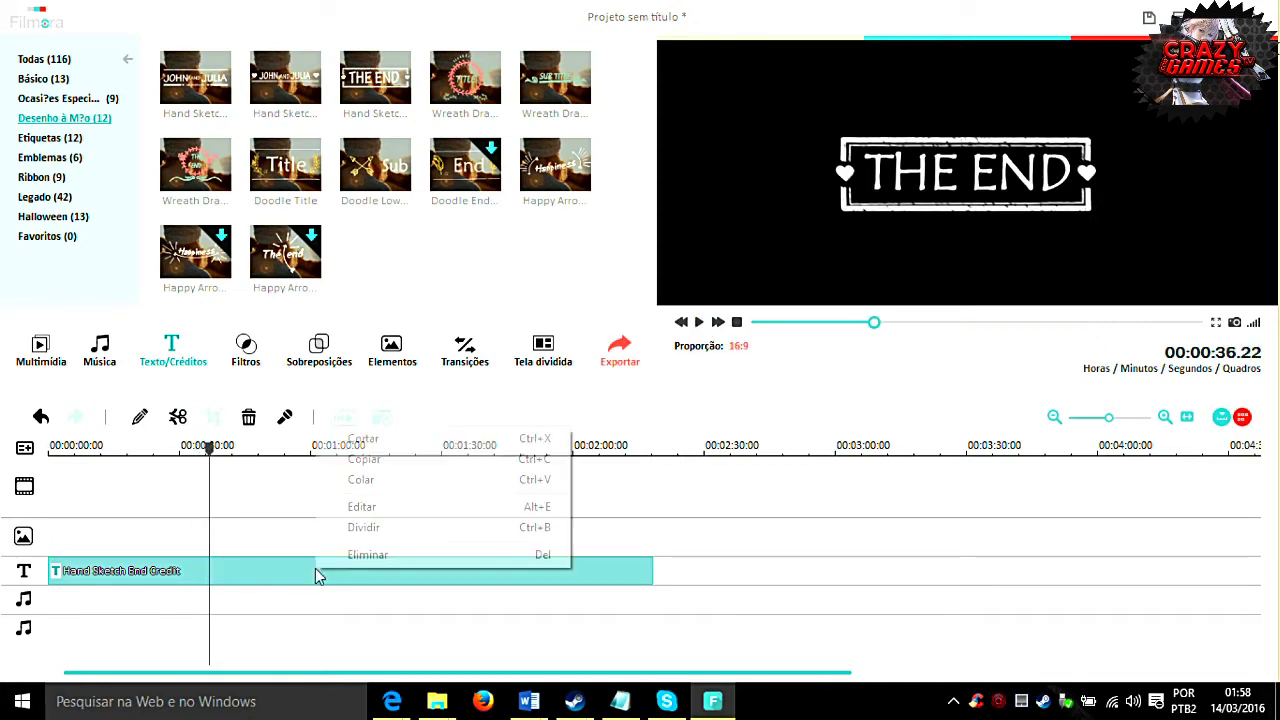
left_click(372, 505)
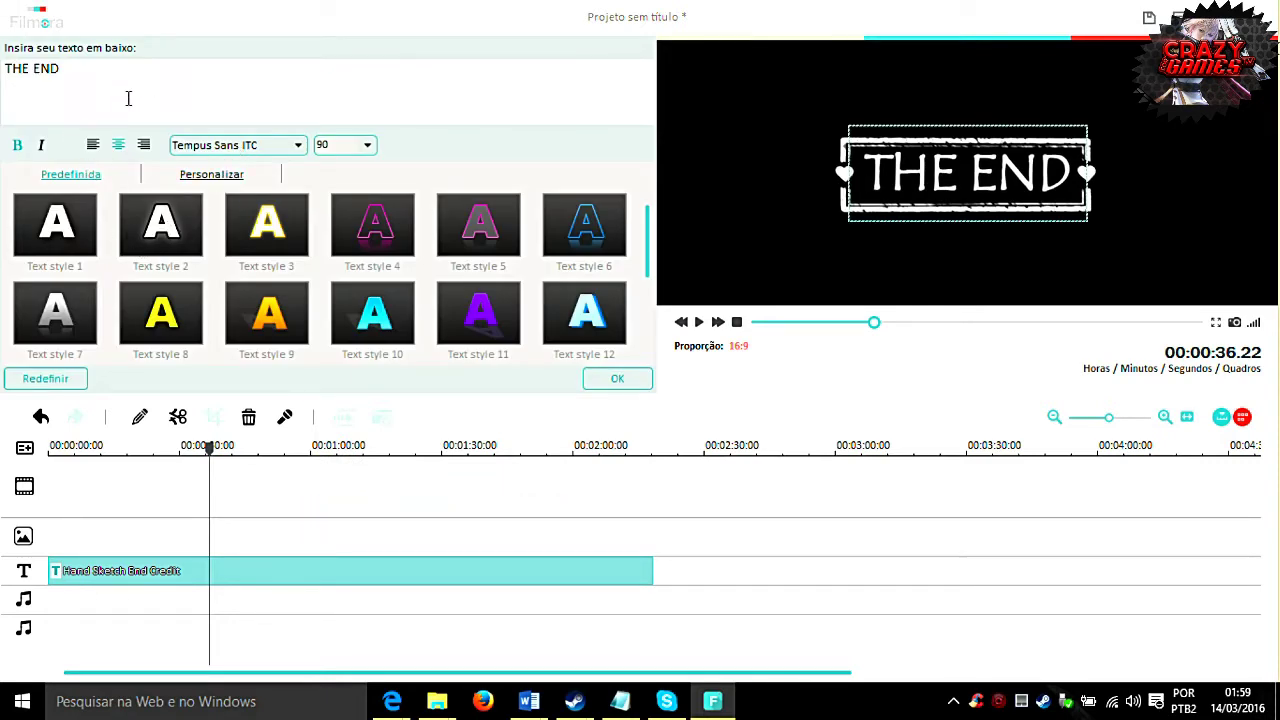
left_click(300, 146)
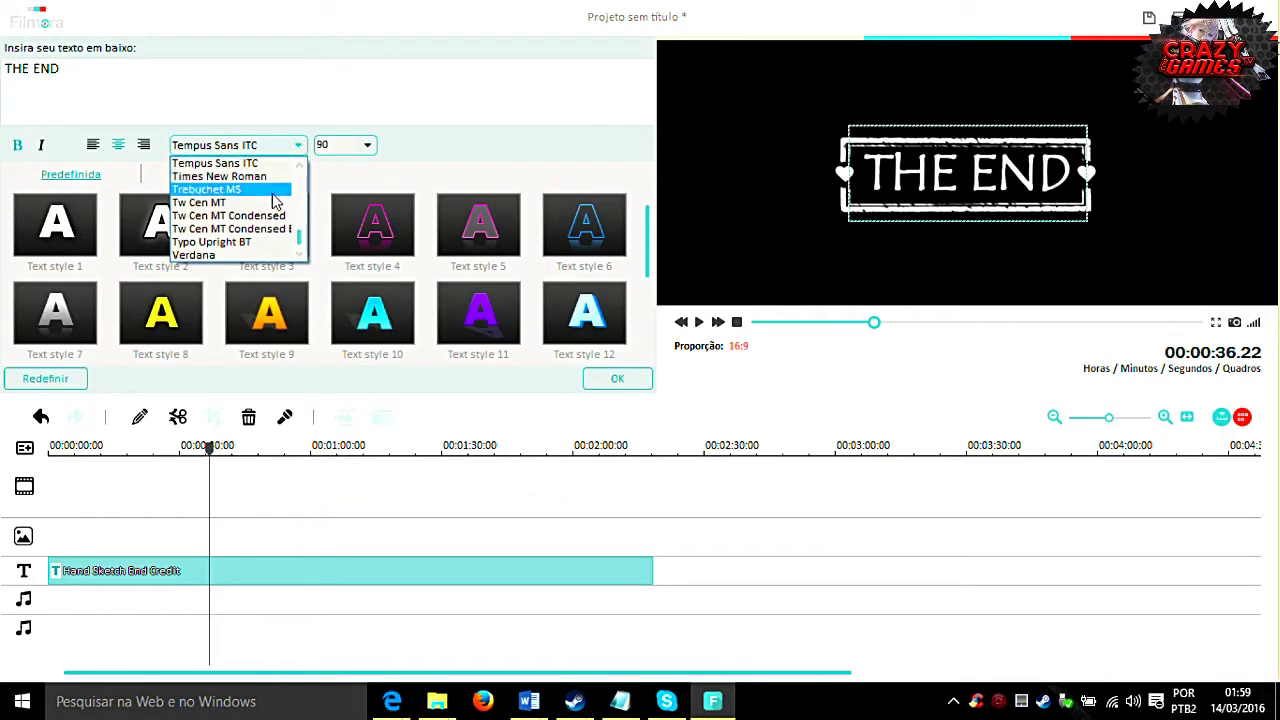
left_click(164, 74)
left_click(300, 145)
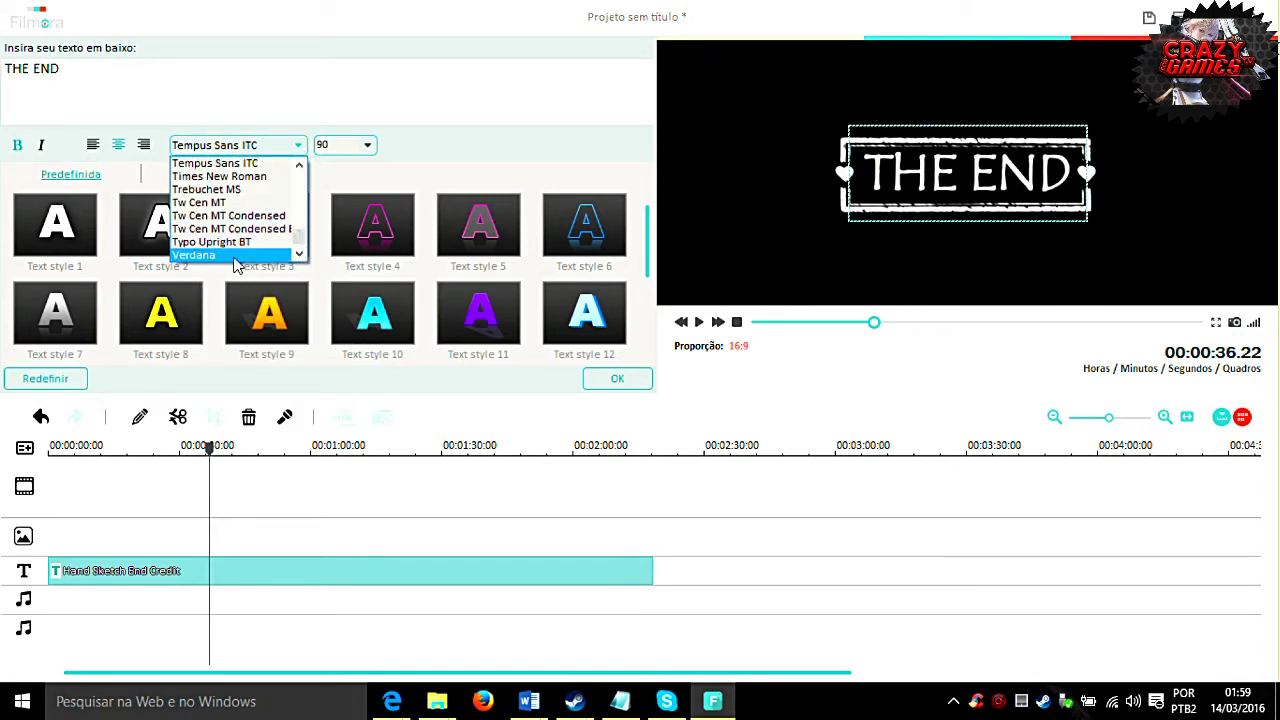
left_click(237, 255)
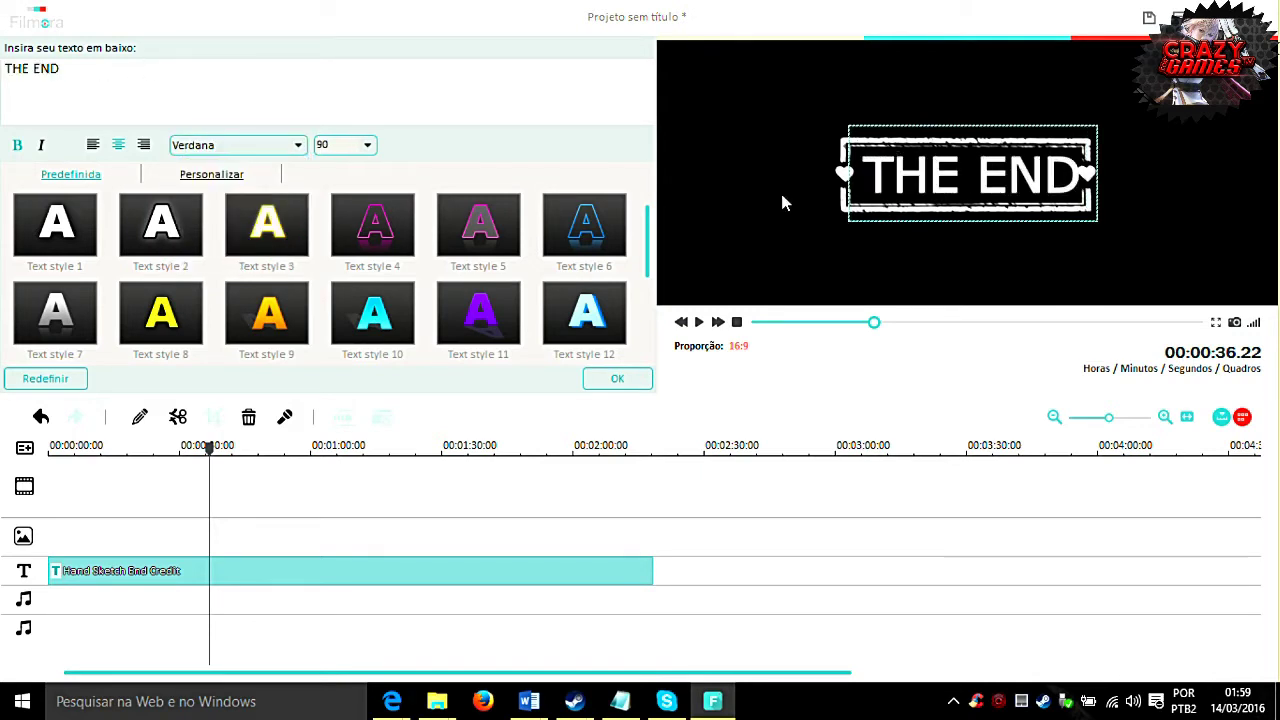
Apply Text style 8 to the THE END text and try font size 100 before returning to 90
left_click(268, 314)
left_click(178, 314)
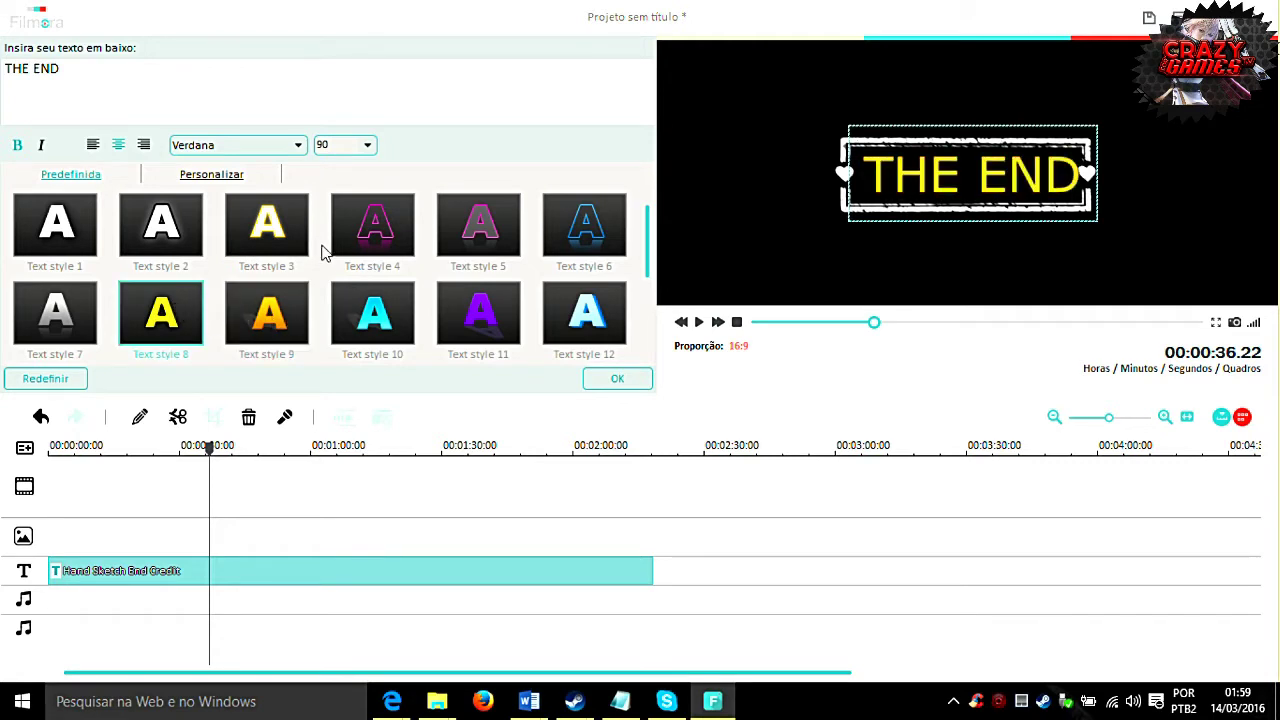
left_click(367, 146)
left_click(330, 216)
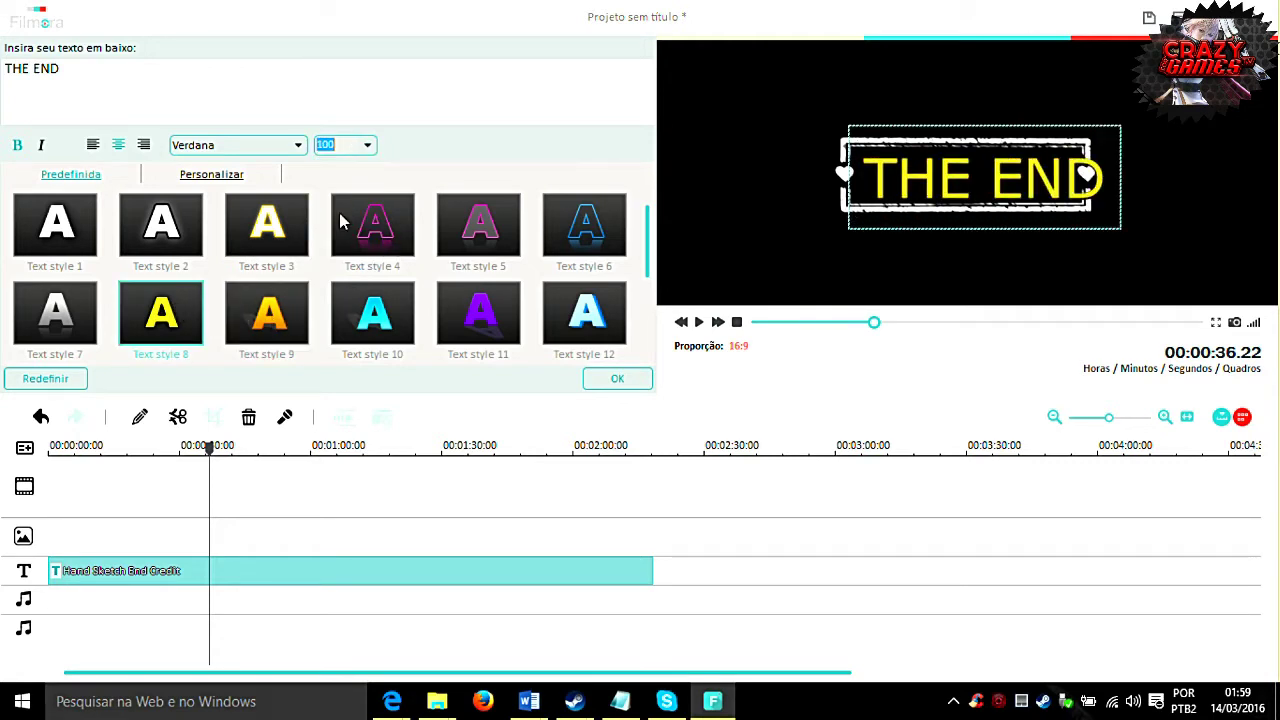
left_click(370, 147)
left_click(342, 212)
Try the third and fourth custom fill effects on the THE END text
left_click(207, 177)
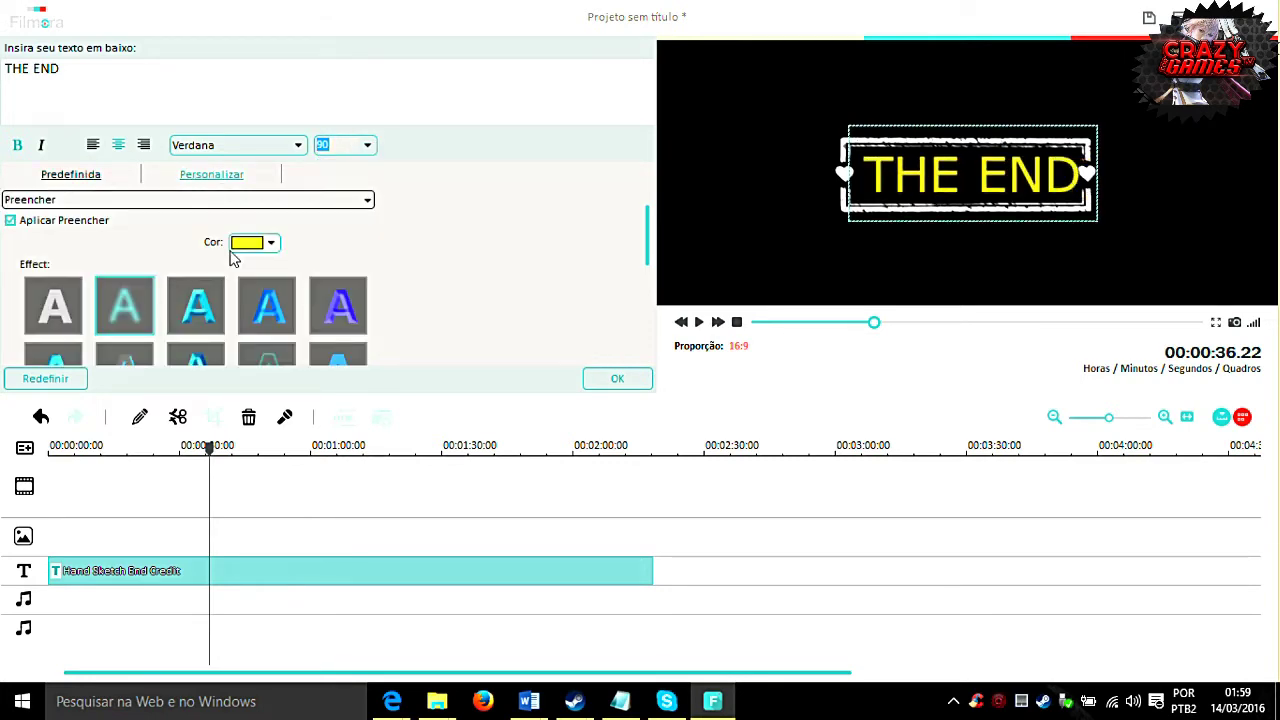
left_click(198, 311)
scroll(198, 311, "down", 1)
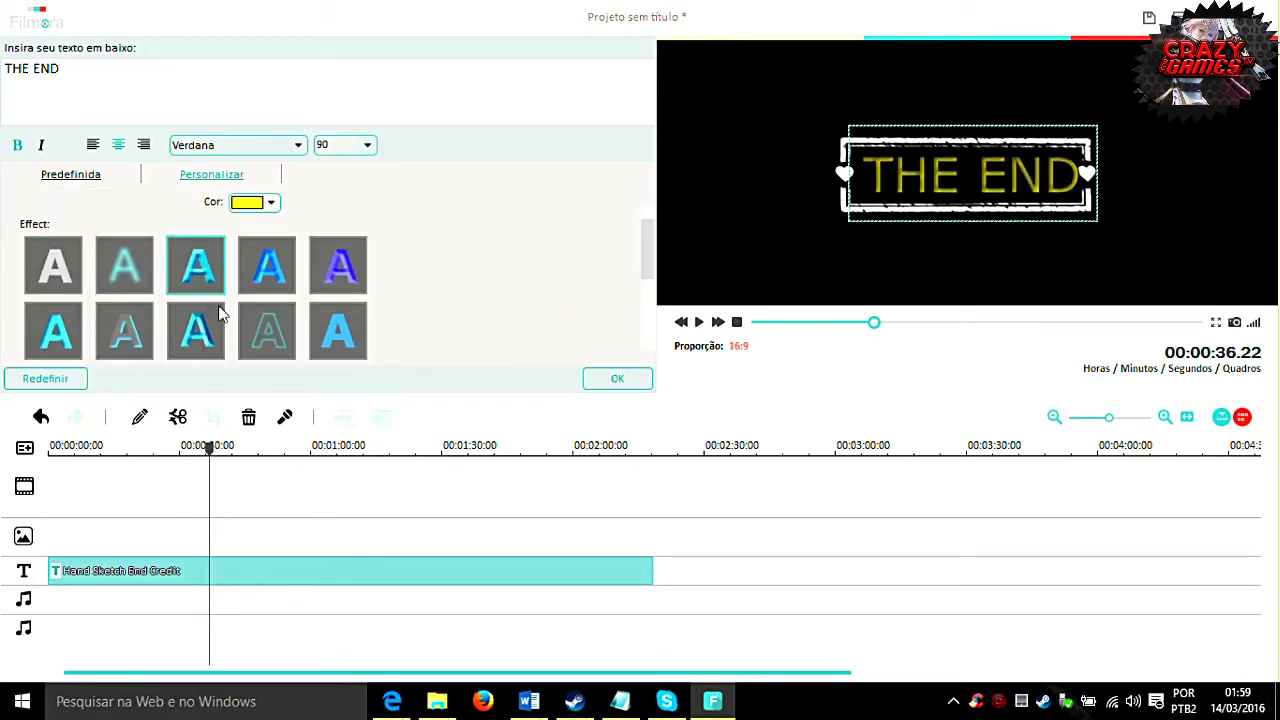
left_click(250, 280)
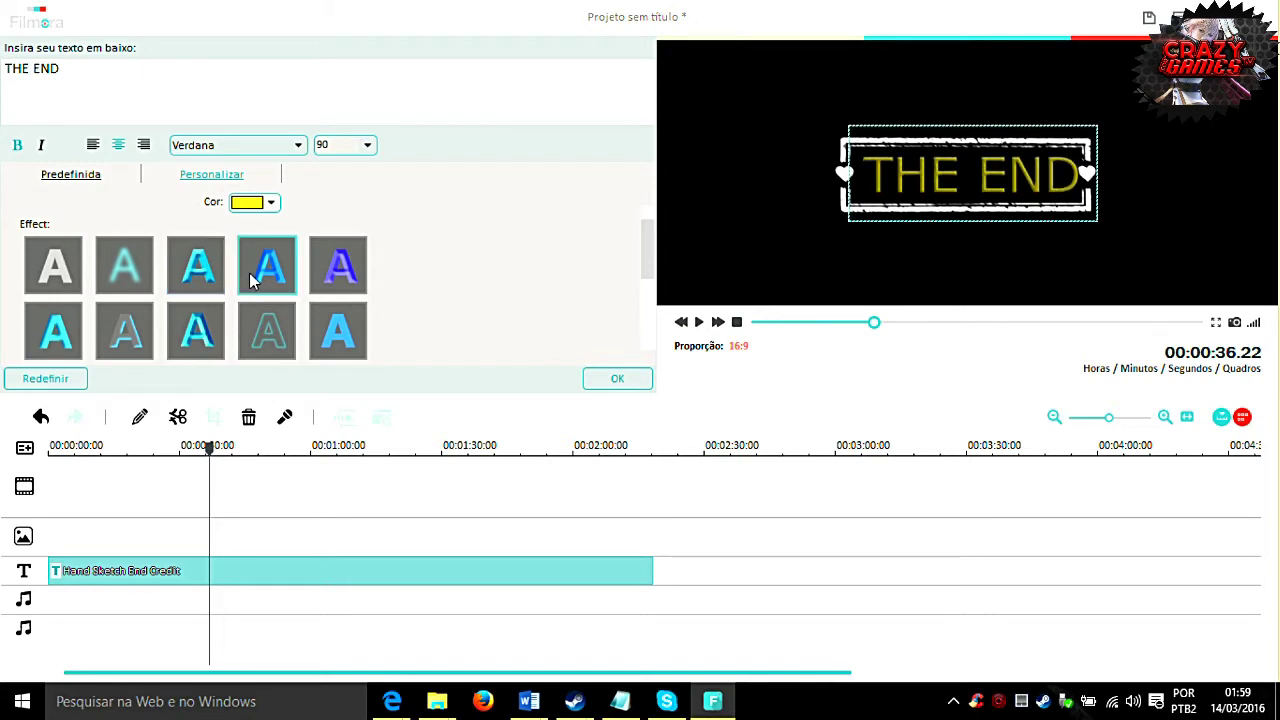
Try the preset Text style 9, apply Text style 15 to the title text instead and confirm the edit
left_click(84, 177)
left_click(268, 326)
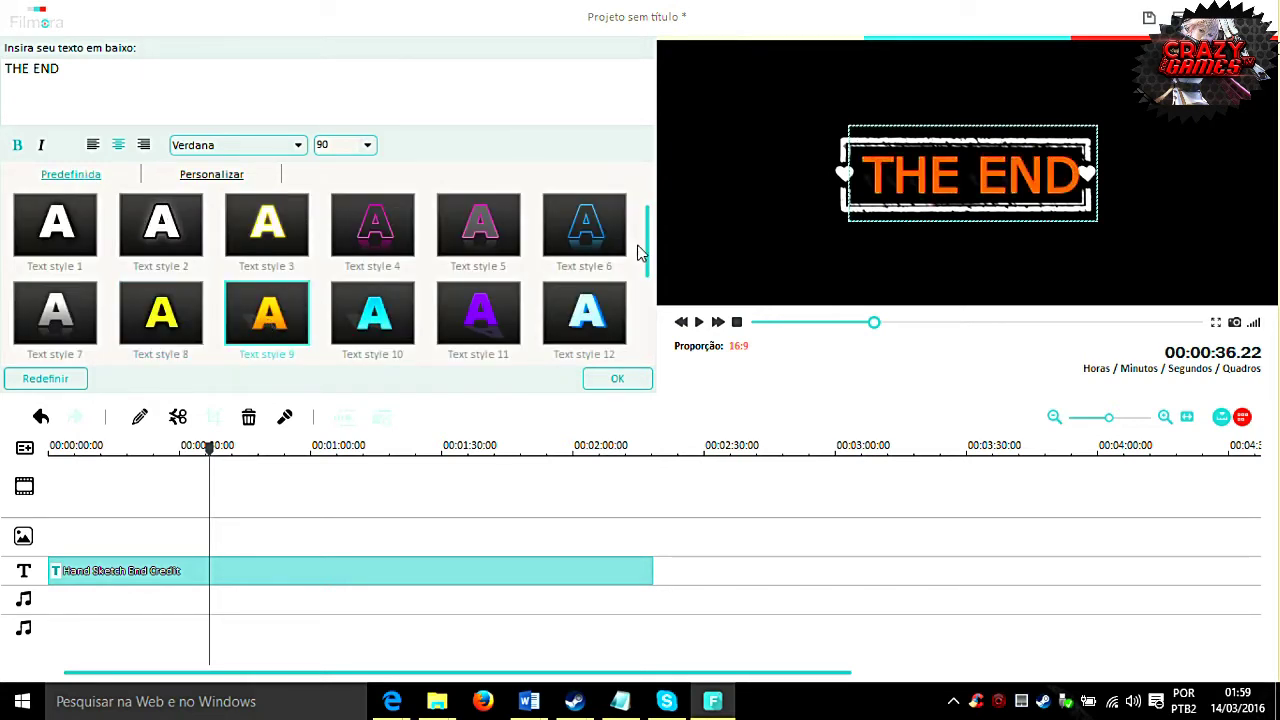
left_click_drag(648, 268, 648, 338)
left_click(247, 235)
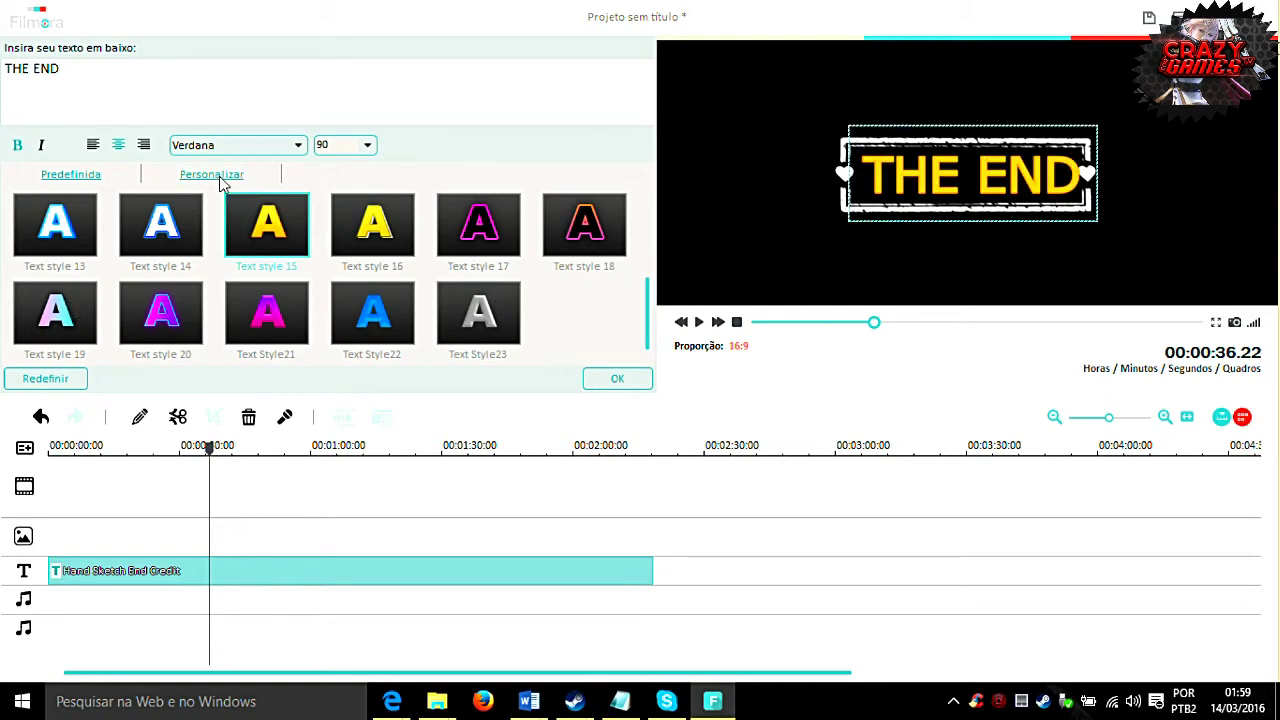
left_click(617, 379)
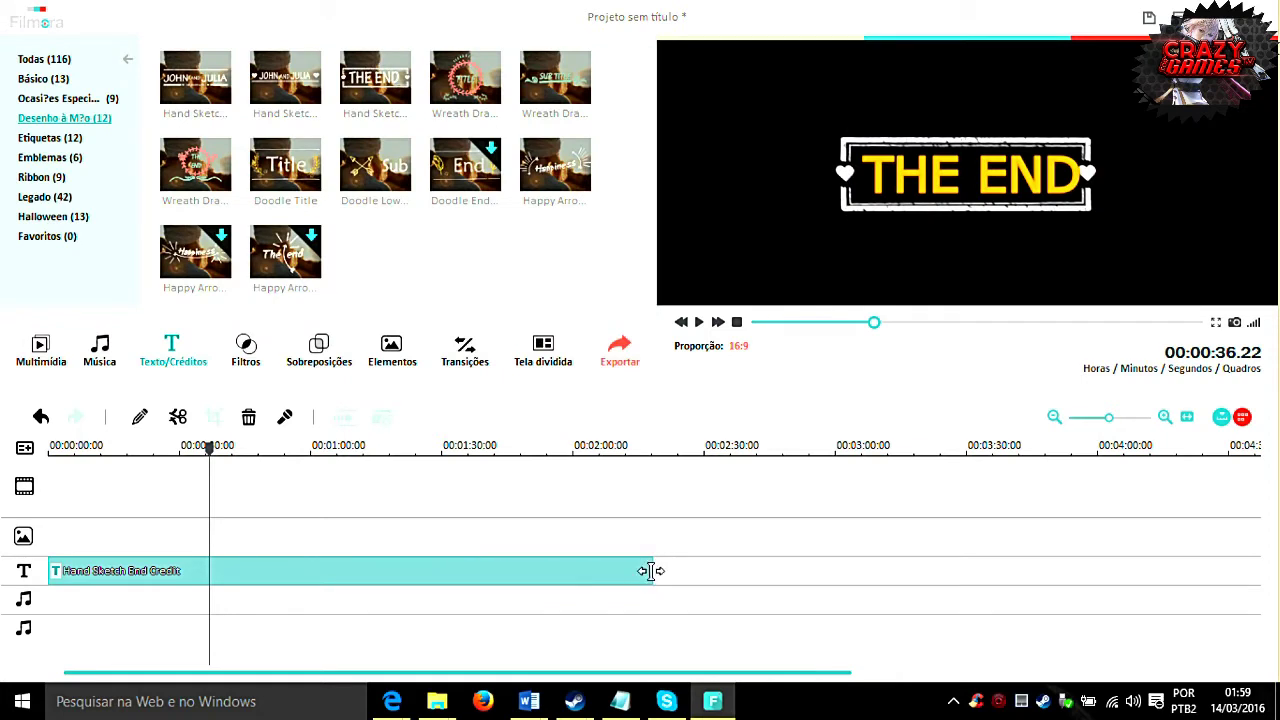
Shorten the end credit clip to about 25 seconds and preview it from near its start
mouse_move(650, 571)
left_mouse_down()
mouse_move(257, 563)
mouse_move(100, 591)
mouse_move(157, 597)
left_mouse_up()
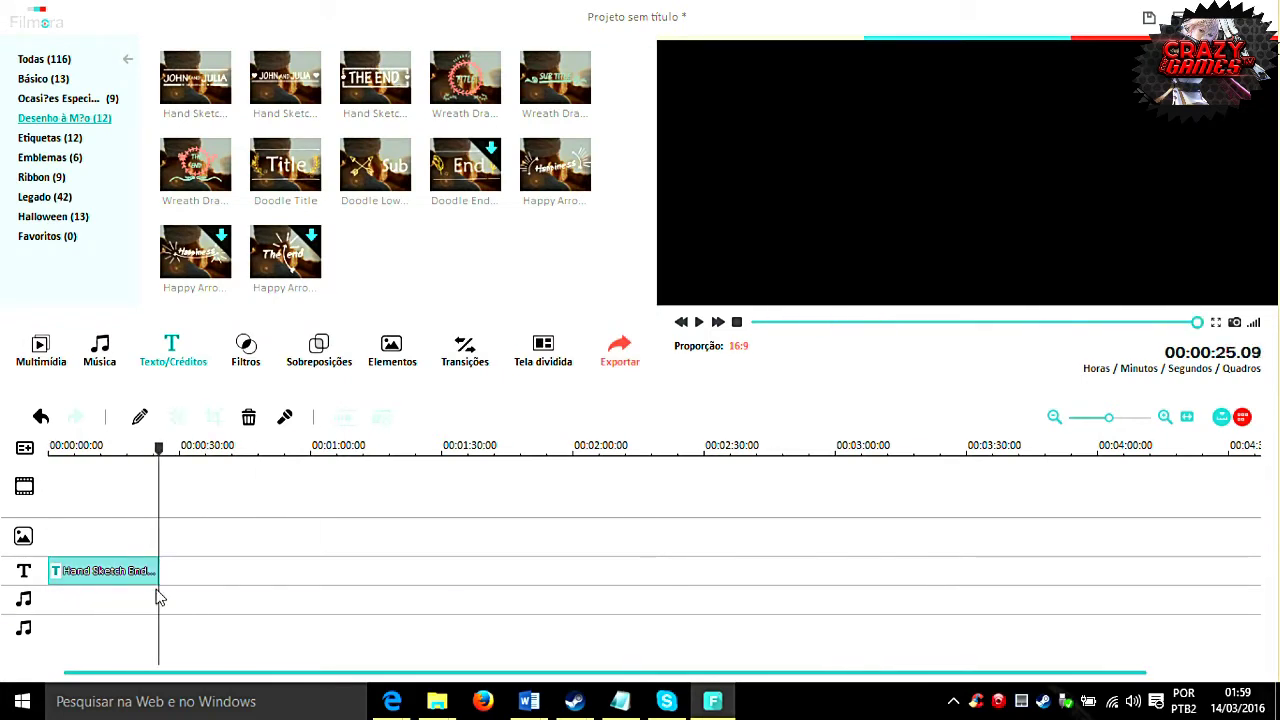
left_click(70, 452)
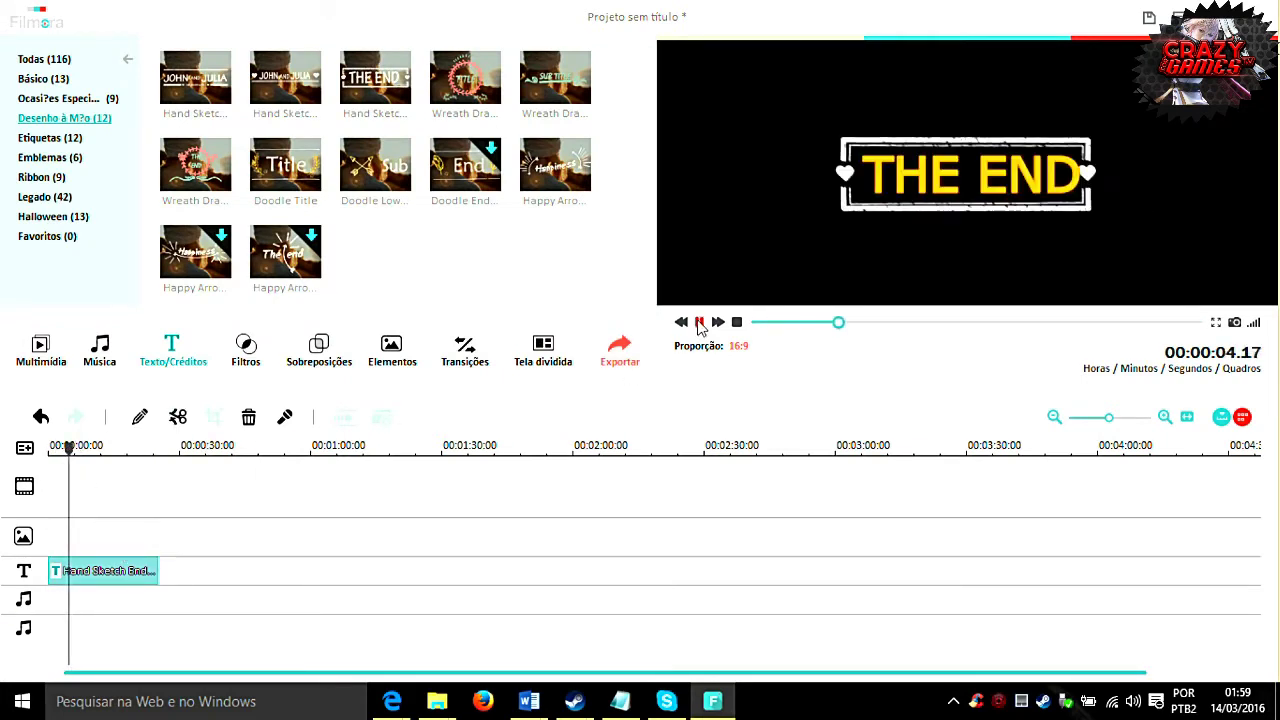
left_click(699, 322)
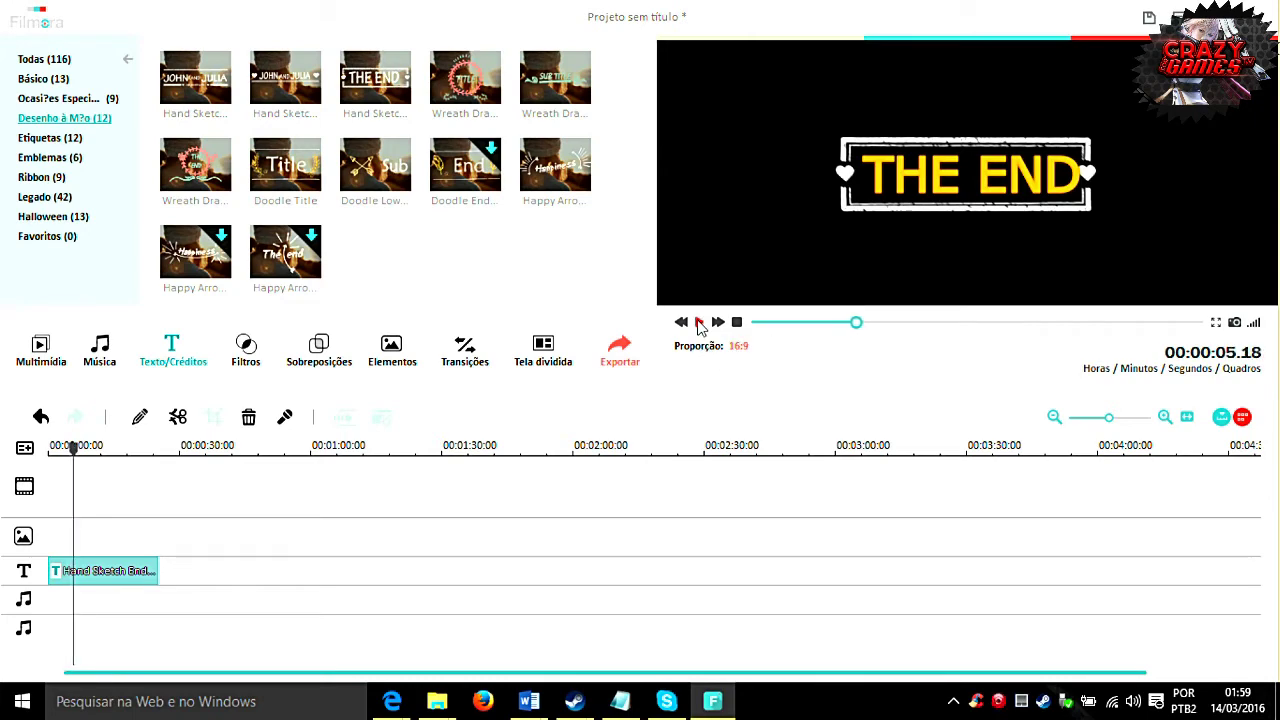
Reopen the end credit for editing and move its THE END text and frame graphic to the lower left of the picture
right_click(105, 571)
left_click(150, 514)
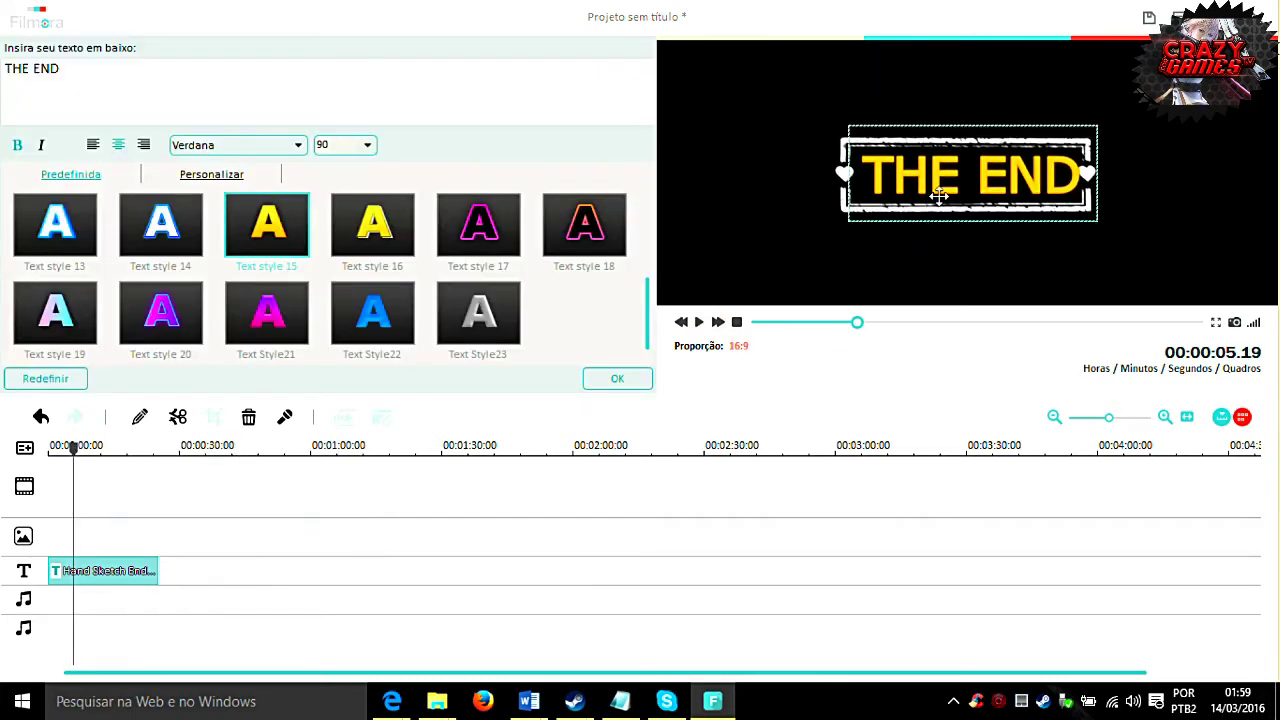
left_click_drag(939, 196, 824, 277)
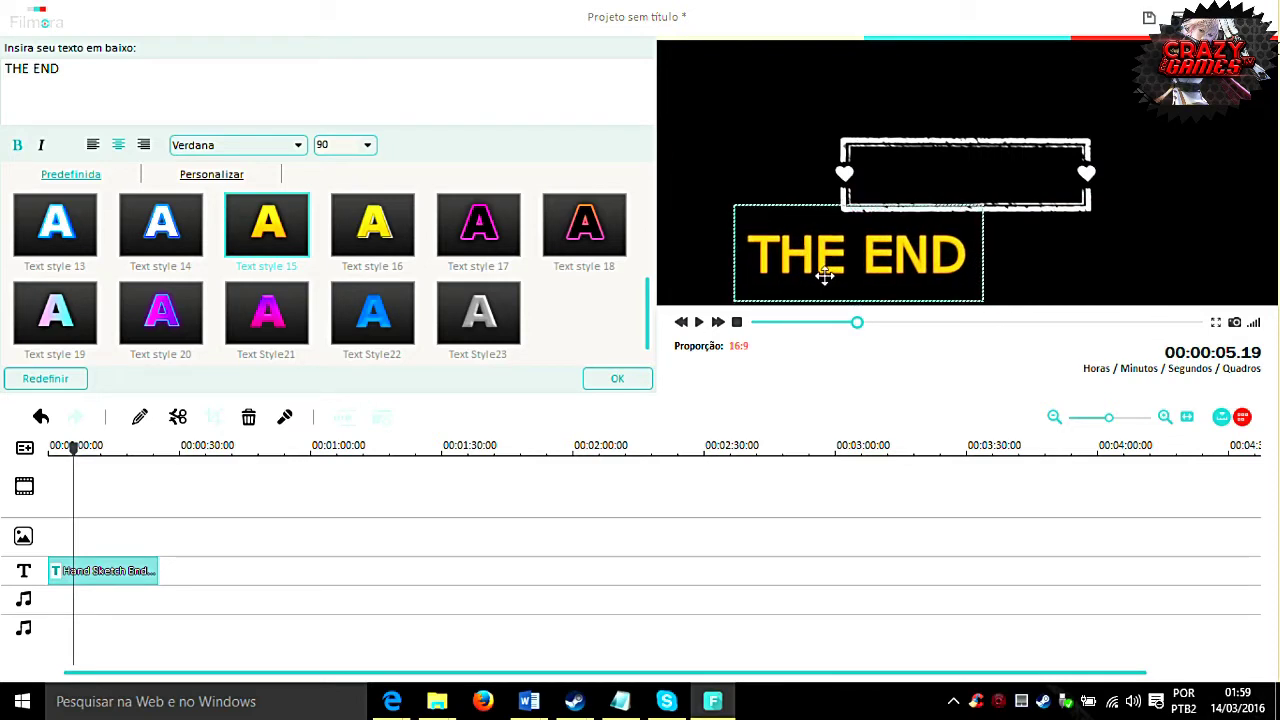
left_click_drag(927, 175, 816, 252)
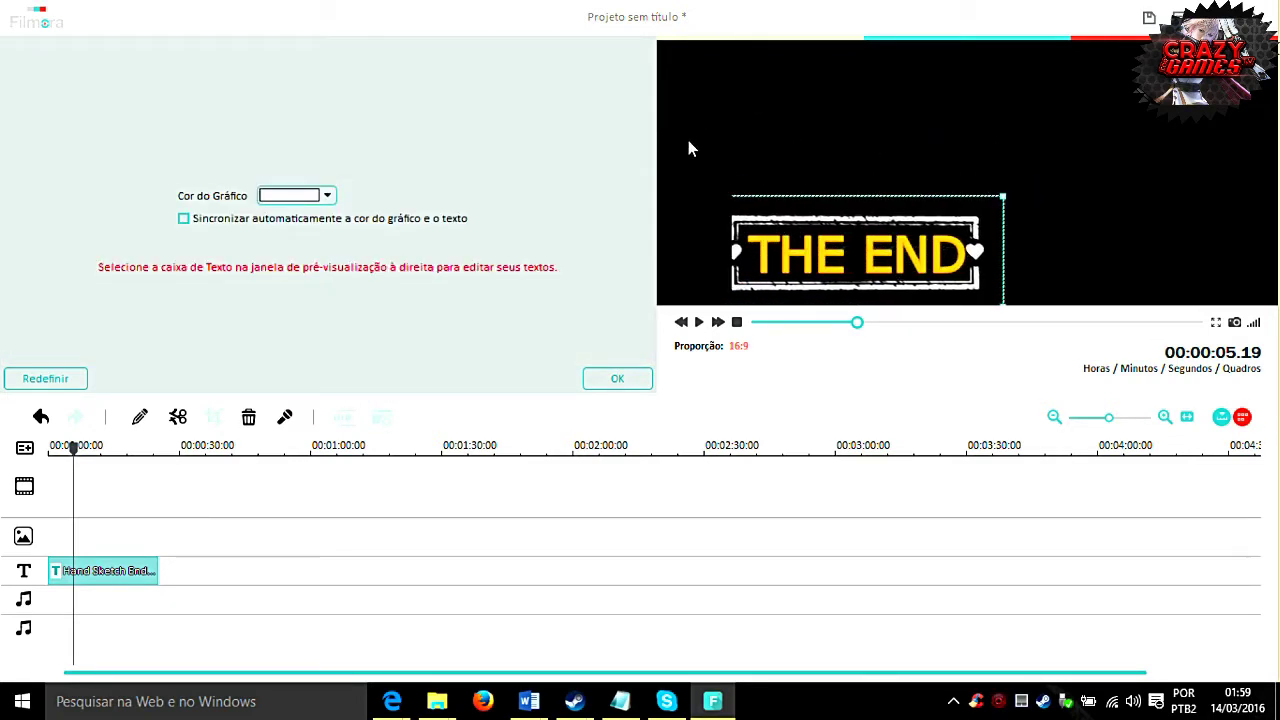
Set the frame graphic's colour to orange, synchronise the text colour with it and confirm the title edits
left_click(330, 196)
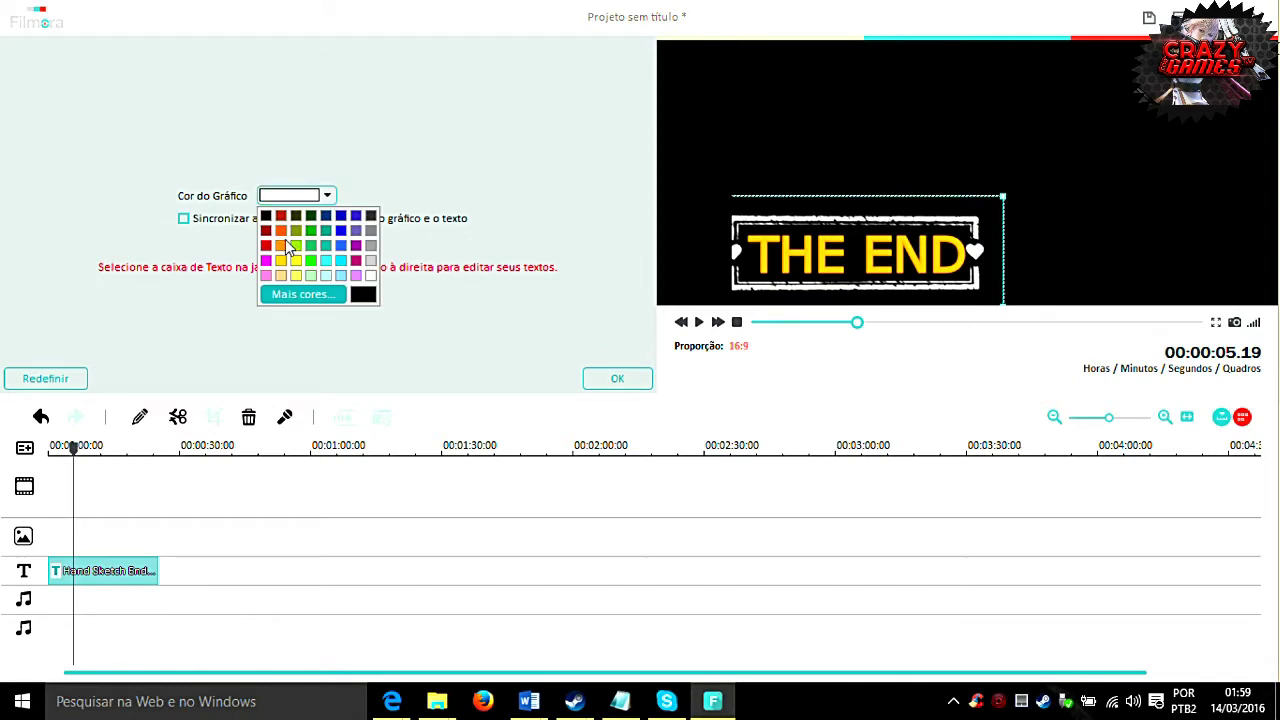
left_click(283, 246)
left_click(184, 221)
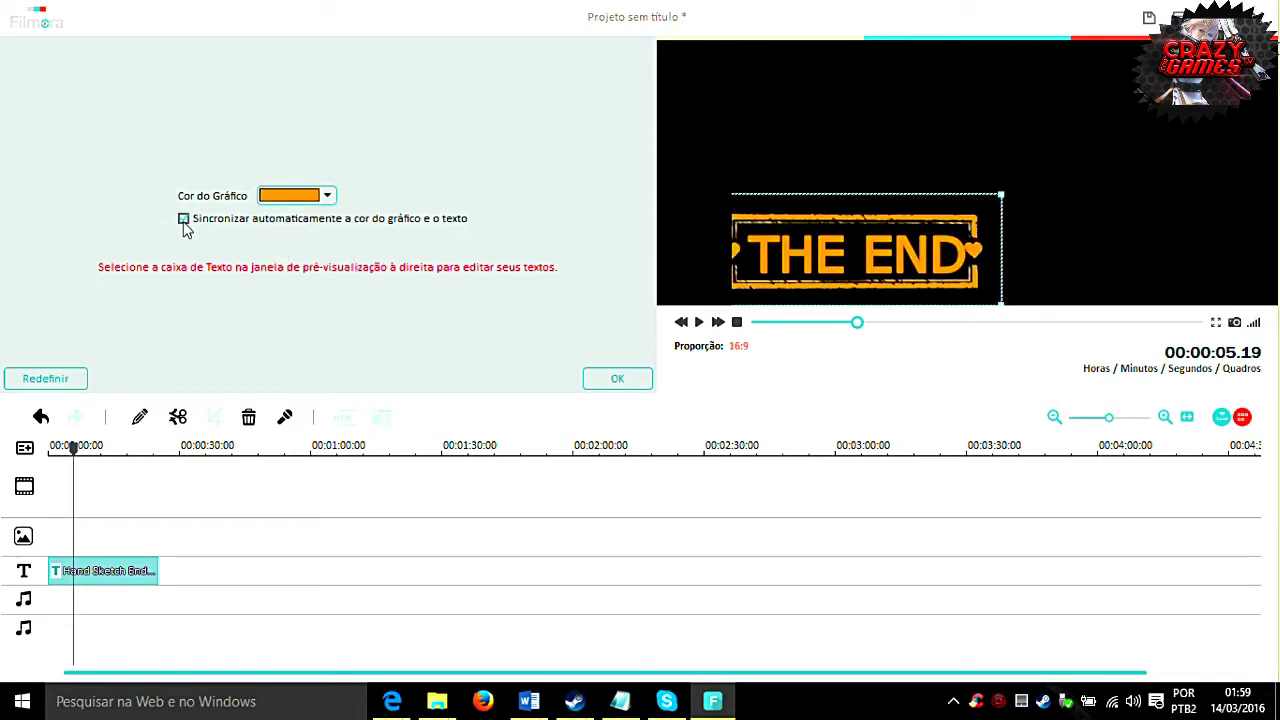
left_click(616, 380)
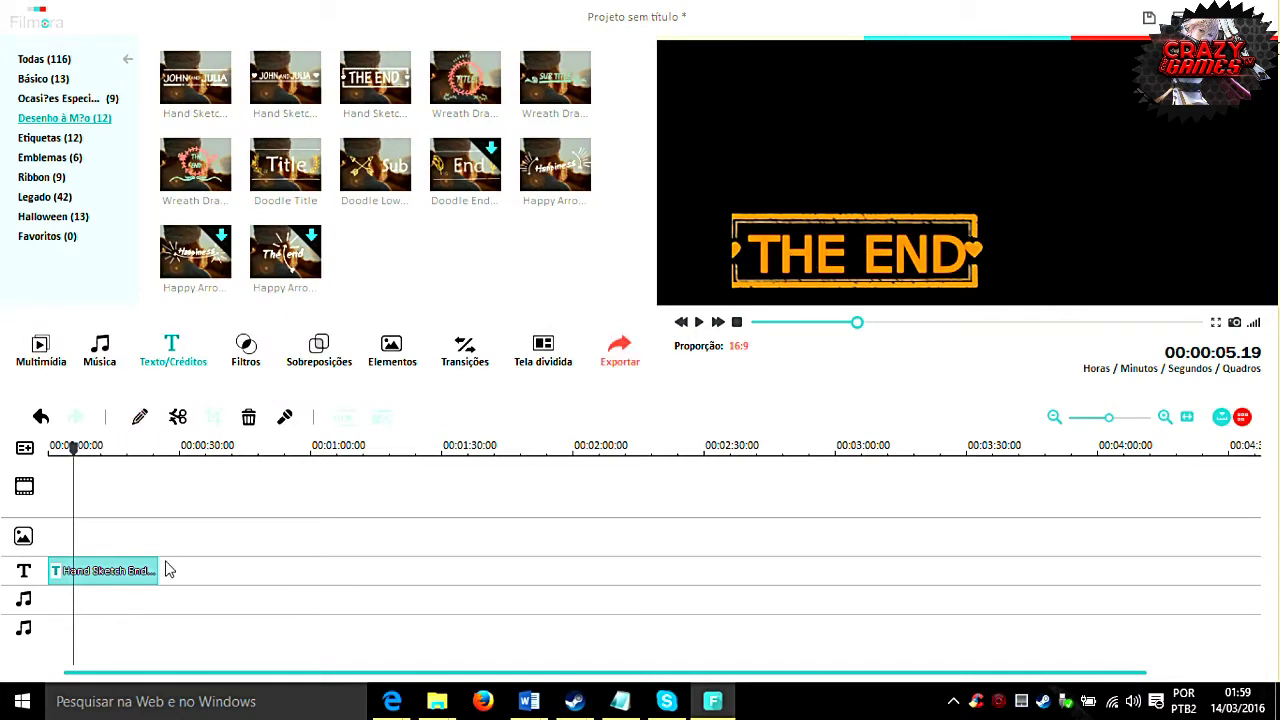
Shorten the end credit clip to about 10 seconds and preview it from its start
left_click_drag(157, 566, 97, 560)
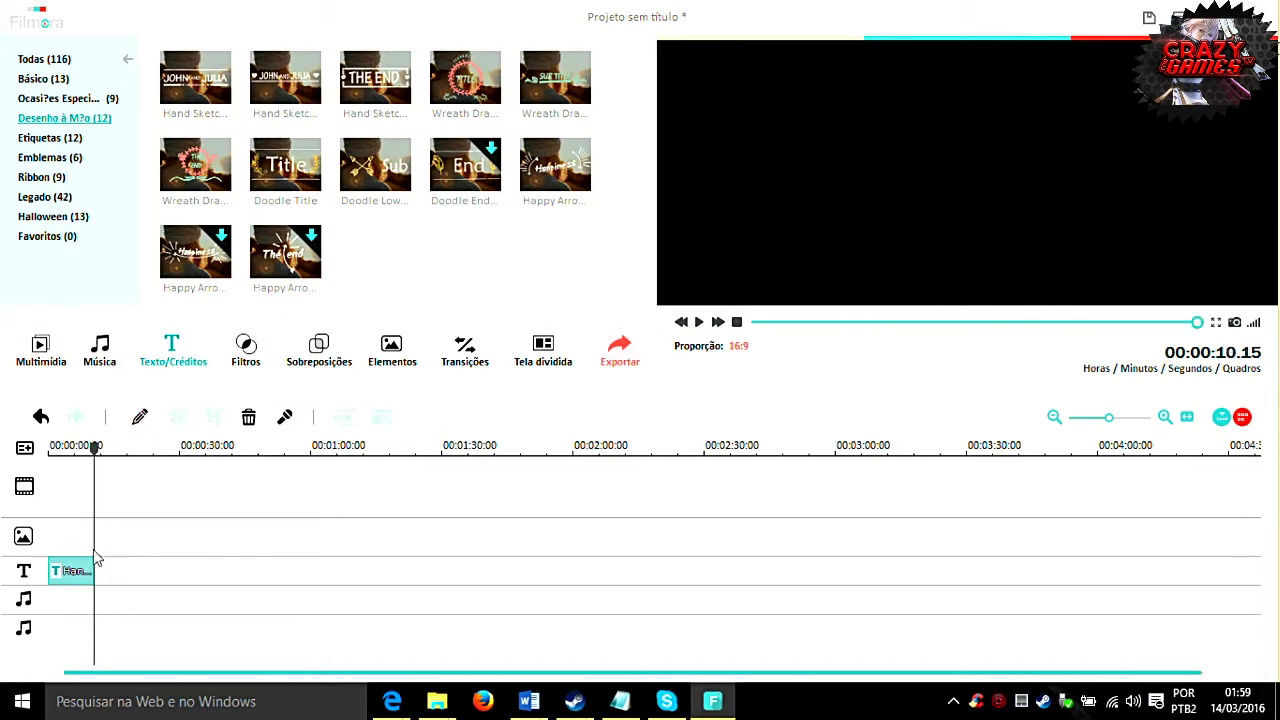
left_click(52, 450)
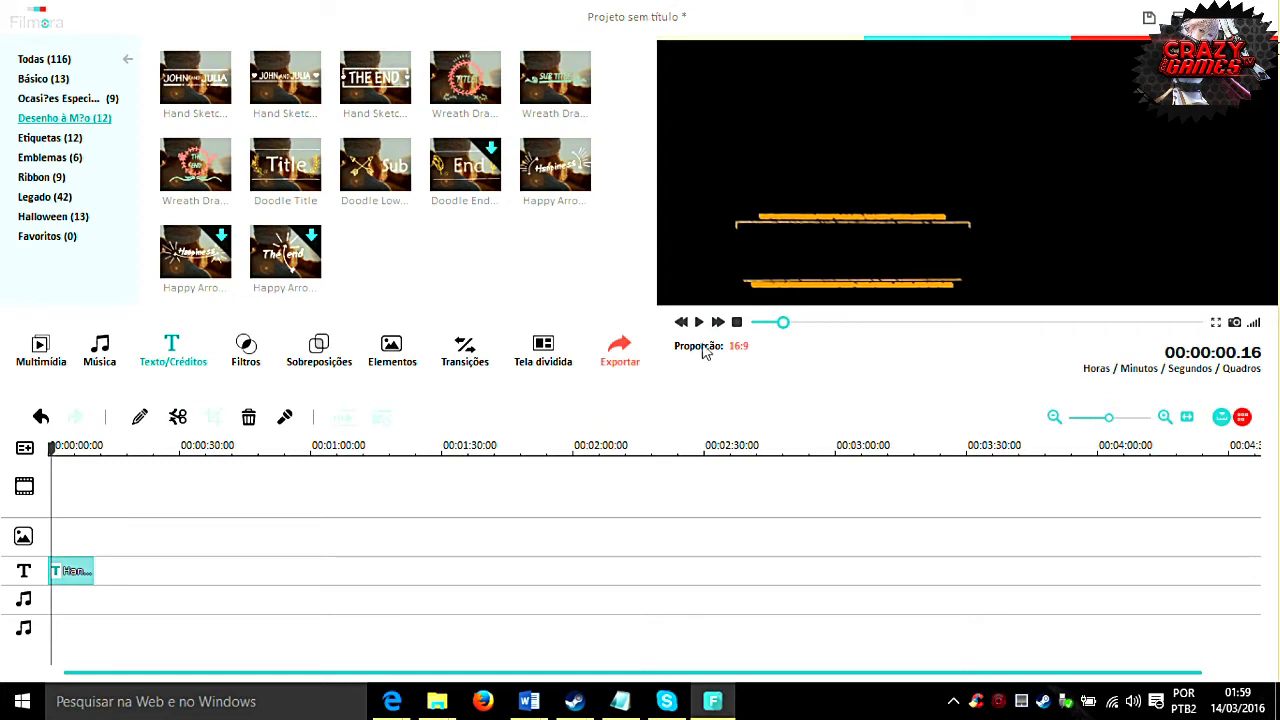
left_click(700, 322)
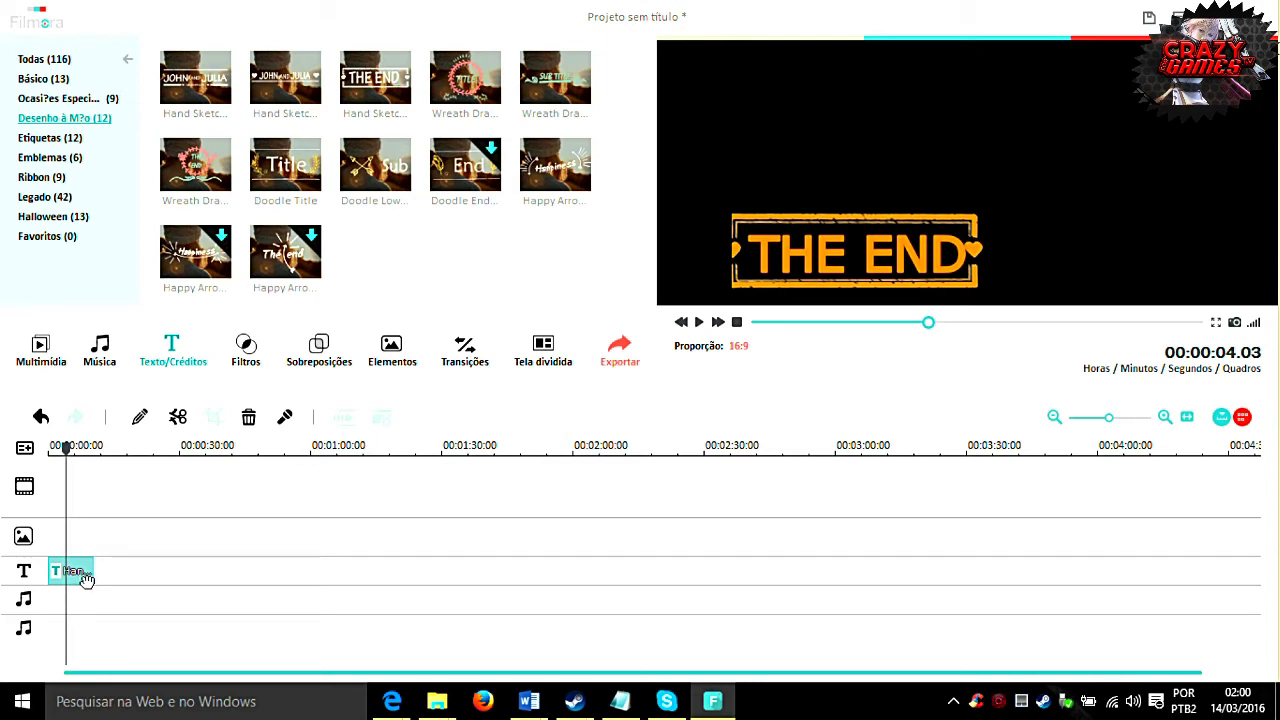
Delete the end credit clip and preview the Doodle Title, Lens Flare A and Up Roll title presets
key("Delete")
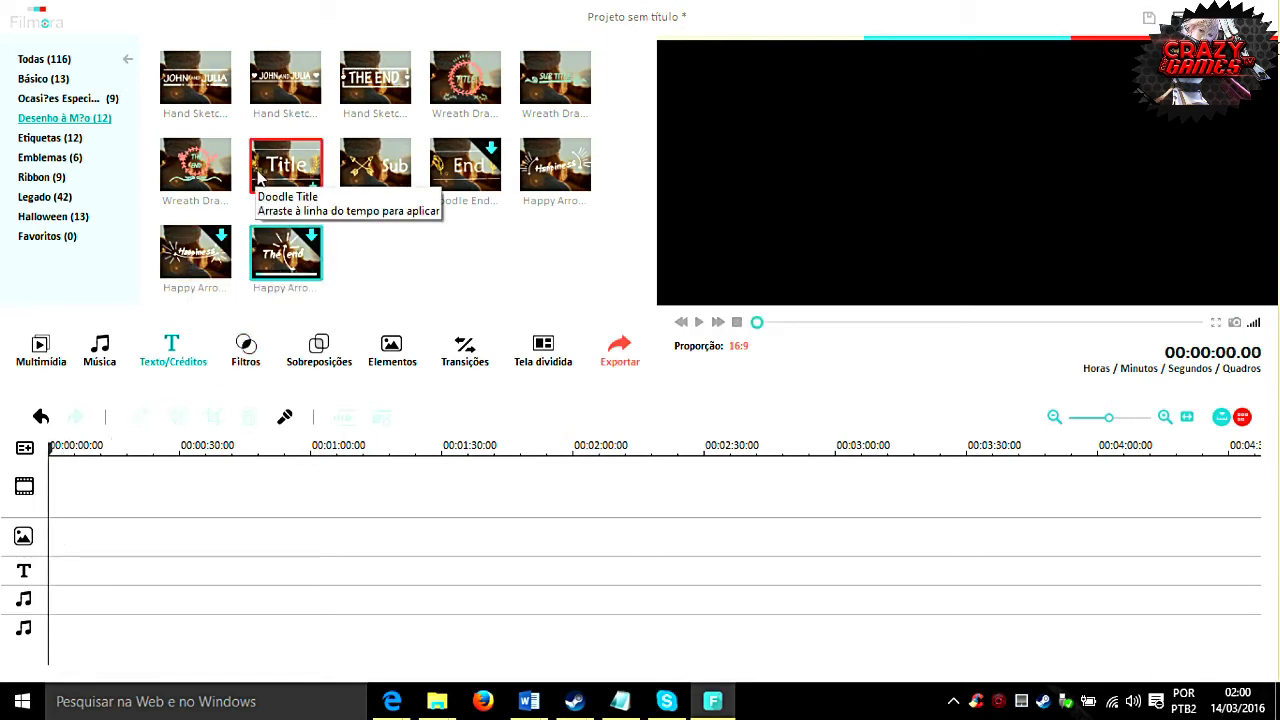
left_click(278, 177)
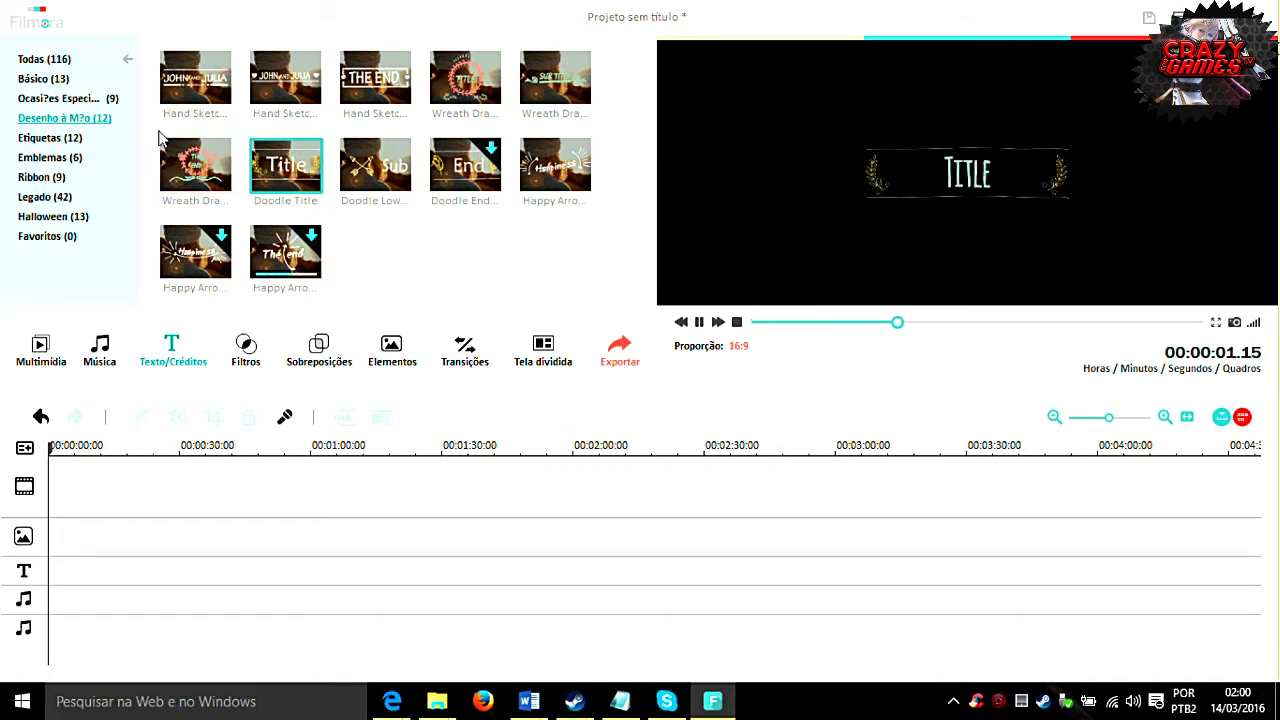
left_click(45, 79)
left_click(203, 90)
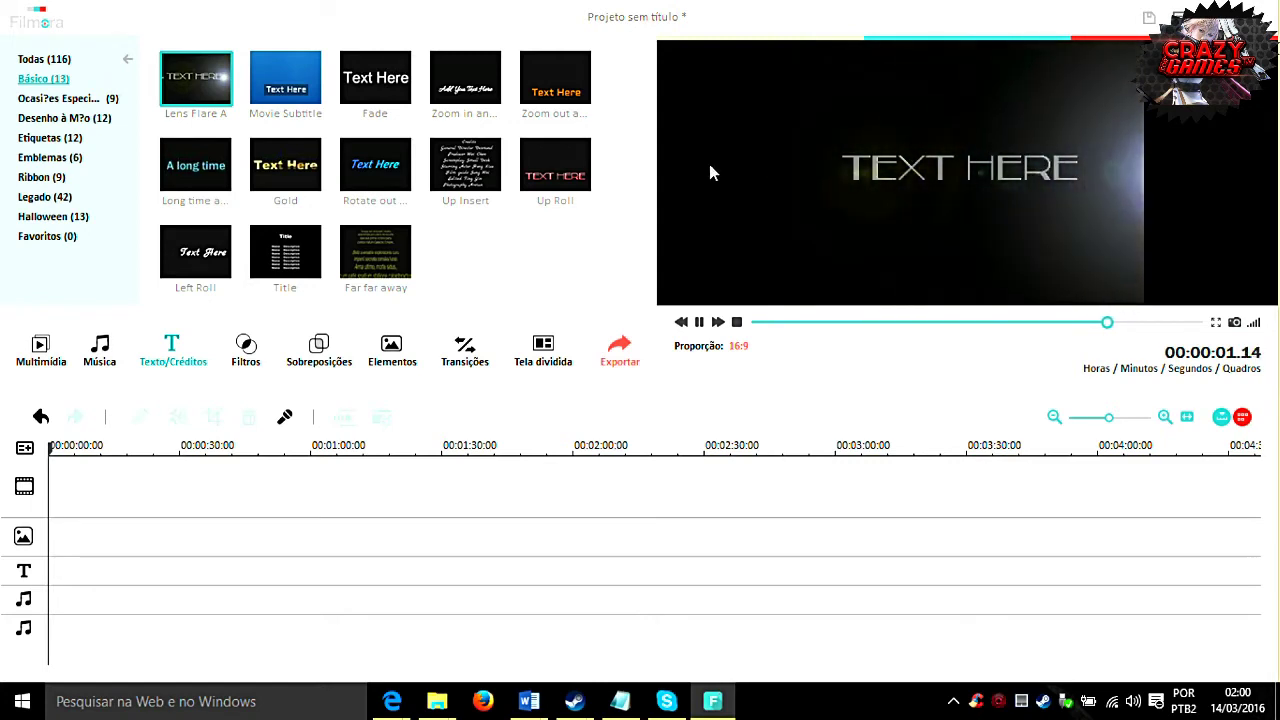
left_click(537, 153)
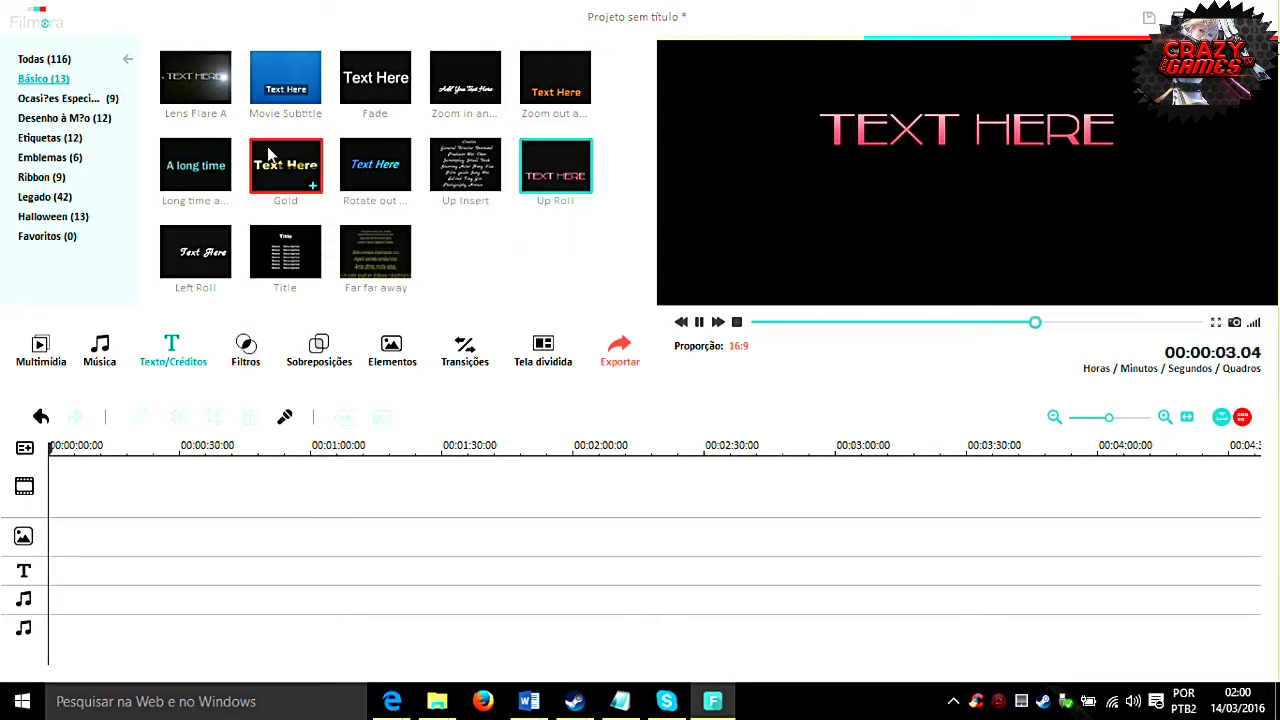
Place the Xenogears walkthrough video at the start of the video track, add the Left Roll title beneath it and play the result
left_click(40, 350)
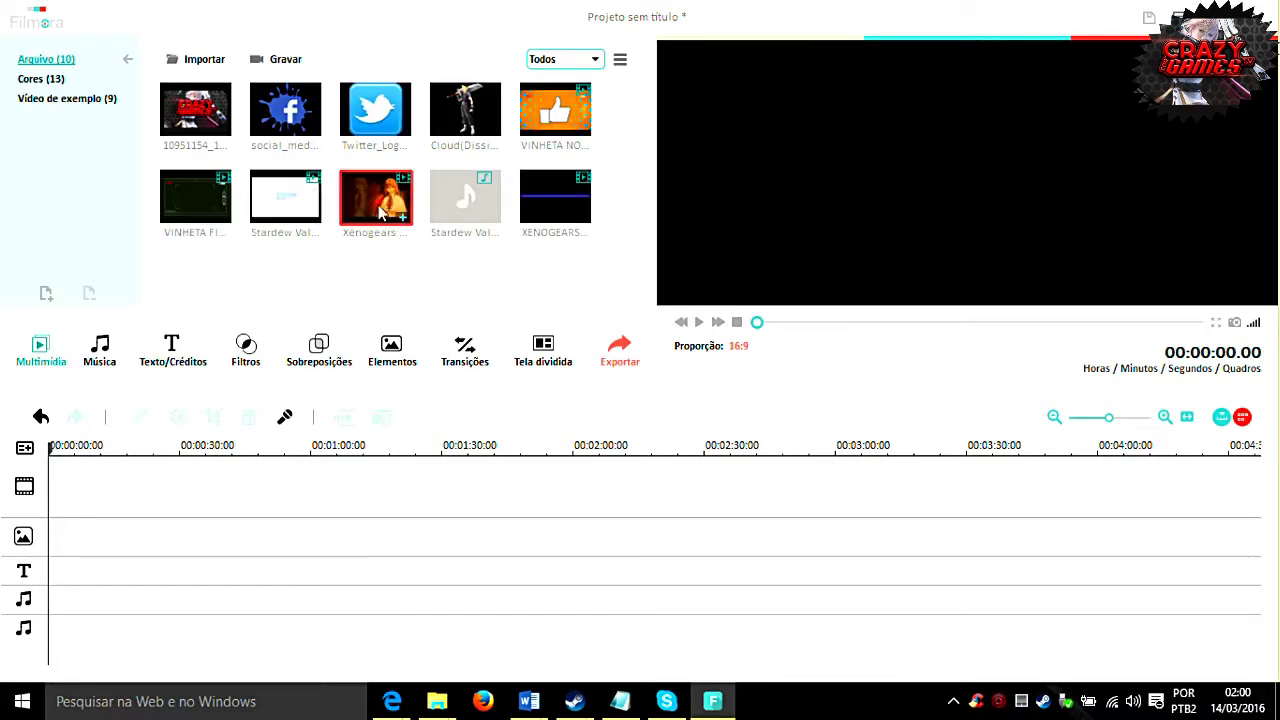
left_click_drag(370, 195, 110, 480)
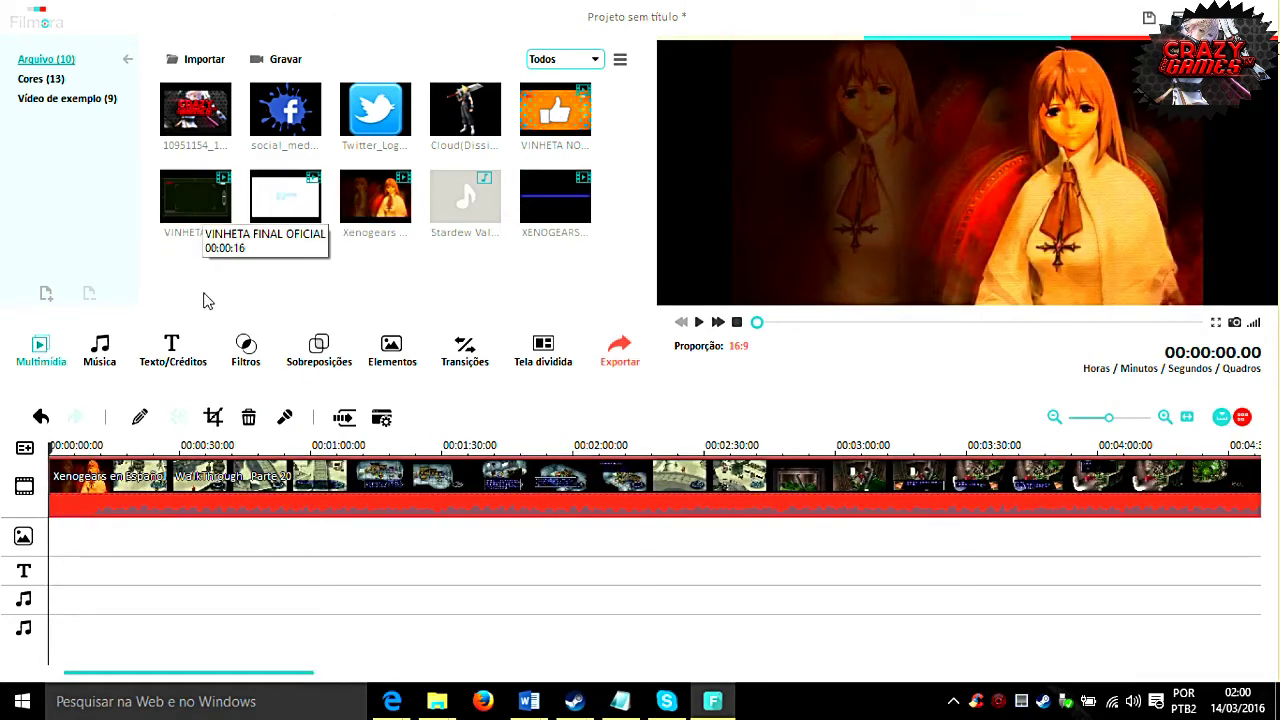
left_click(240, 355)
left_click(171, 355)
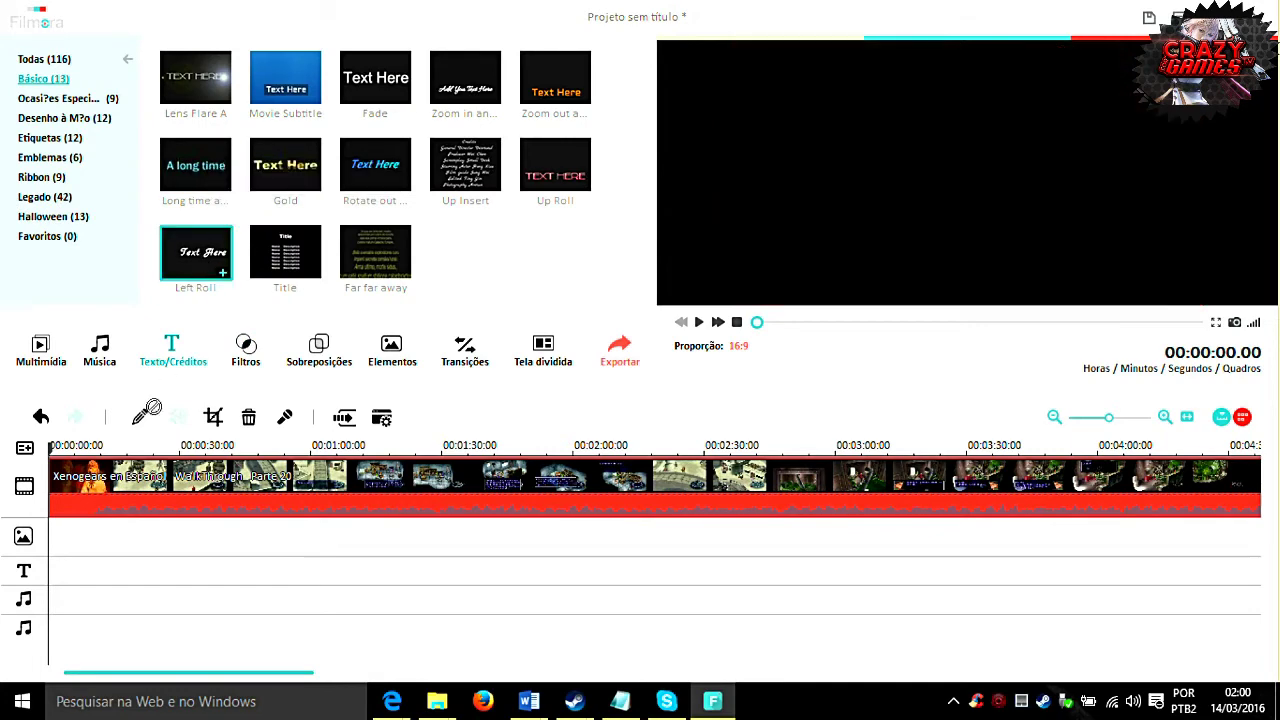
left_click(85, 547)
left_click_drag(55, 553, 57, 558)
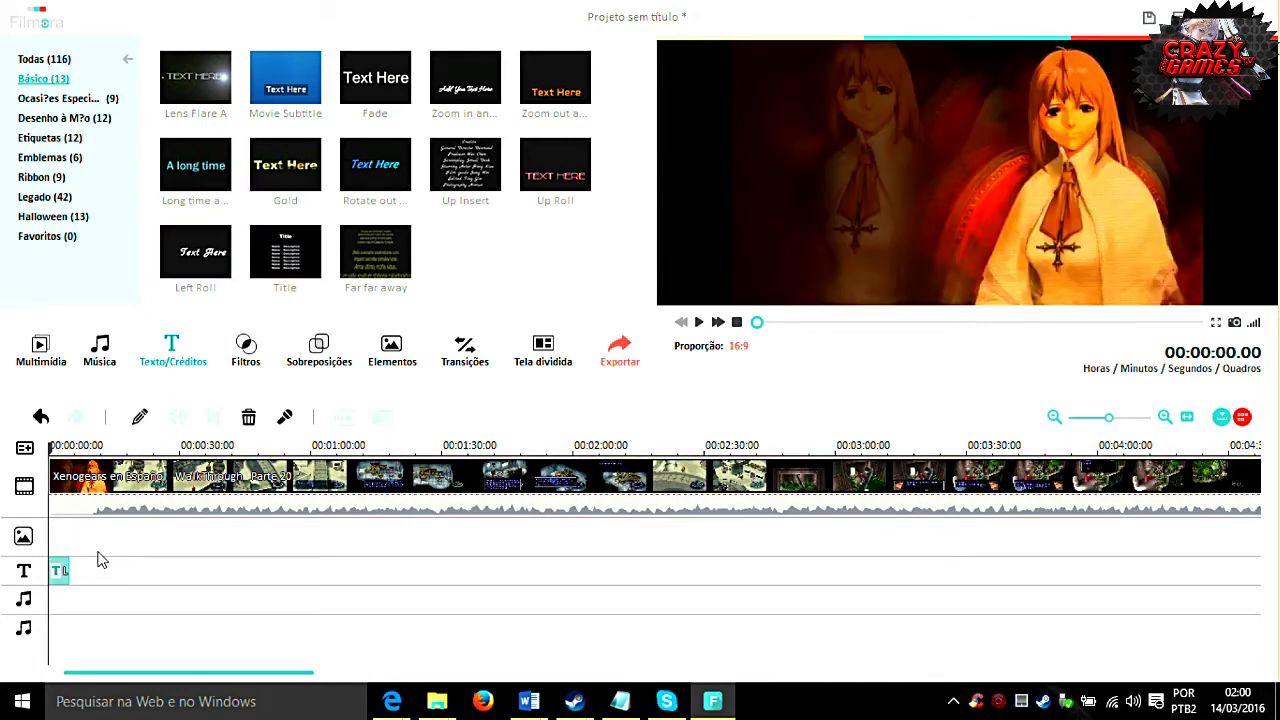
left_click(699, 322)
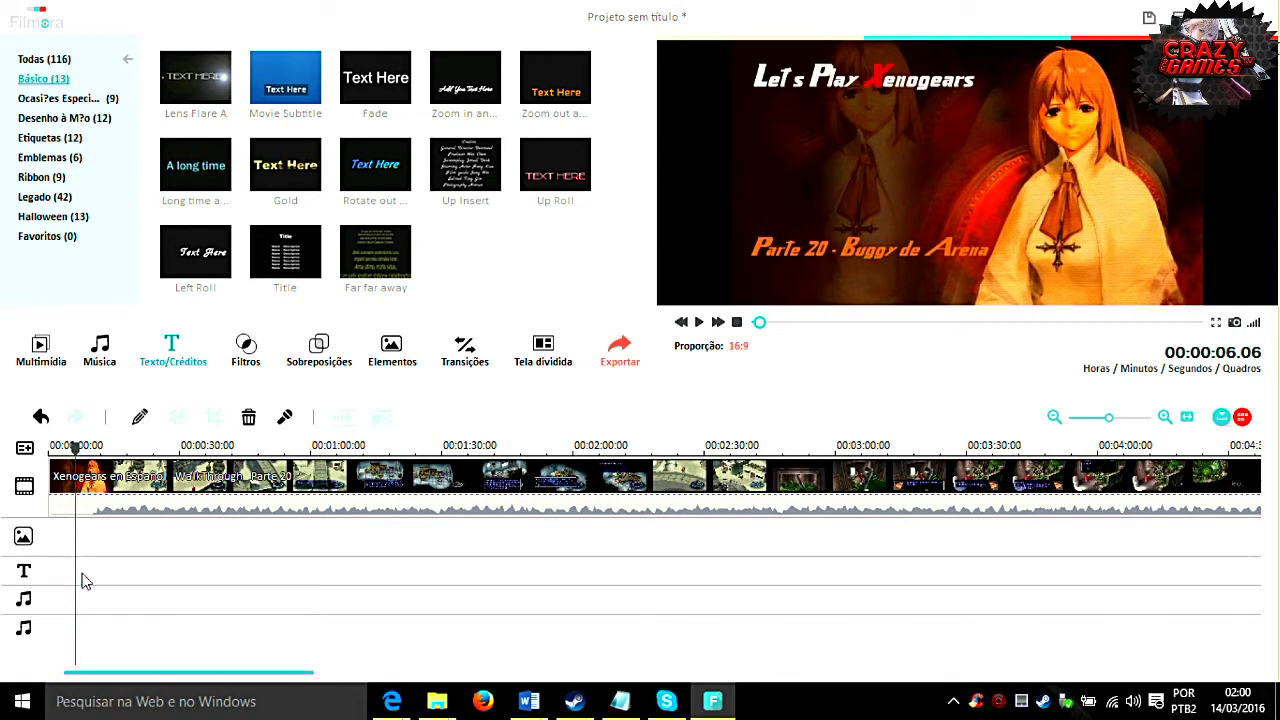
Replace the Xenogears video on the timeline with the Stardew Valley Trailer clip, placed at the start of the video track
left_click(183, 500)
key("Delete")
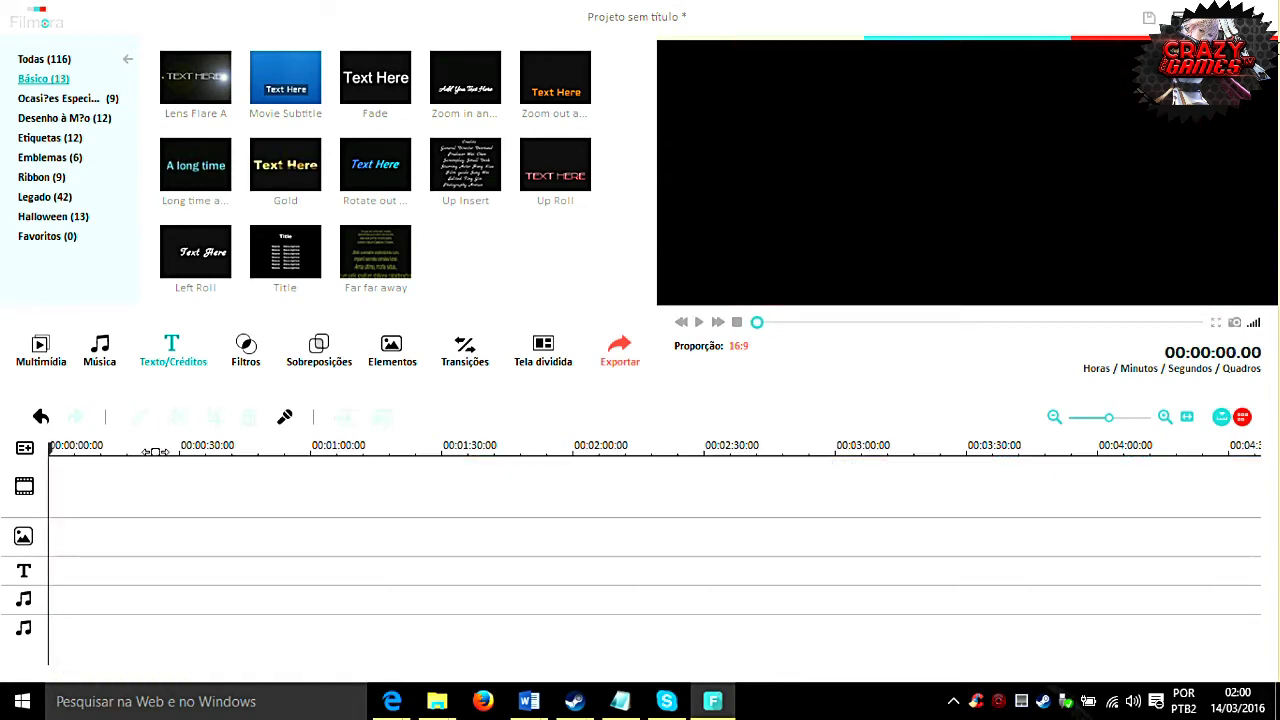
left_click(242, 360)
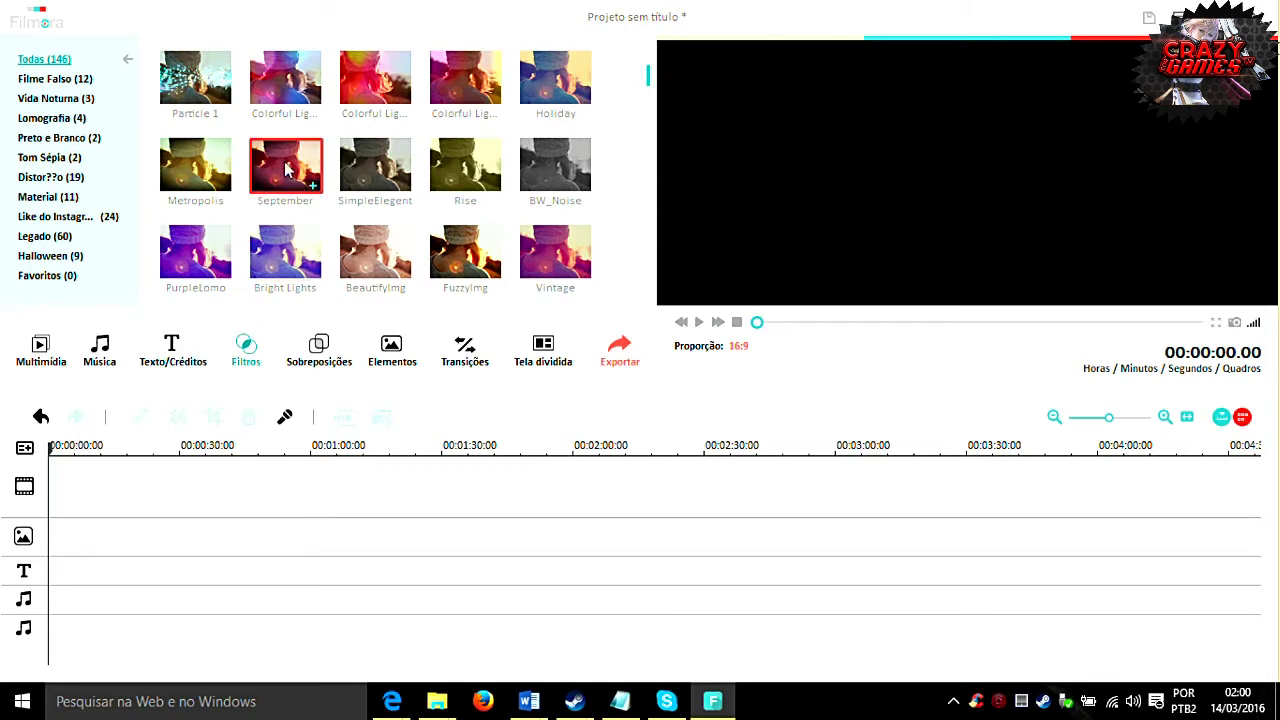
left_click(45, 347)
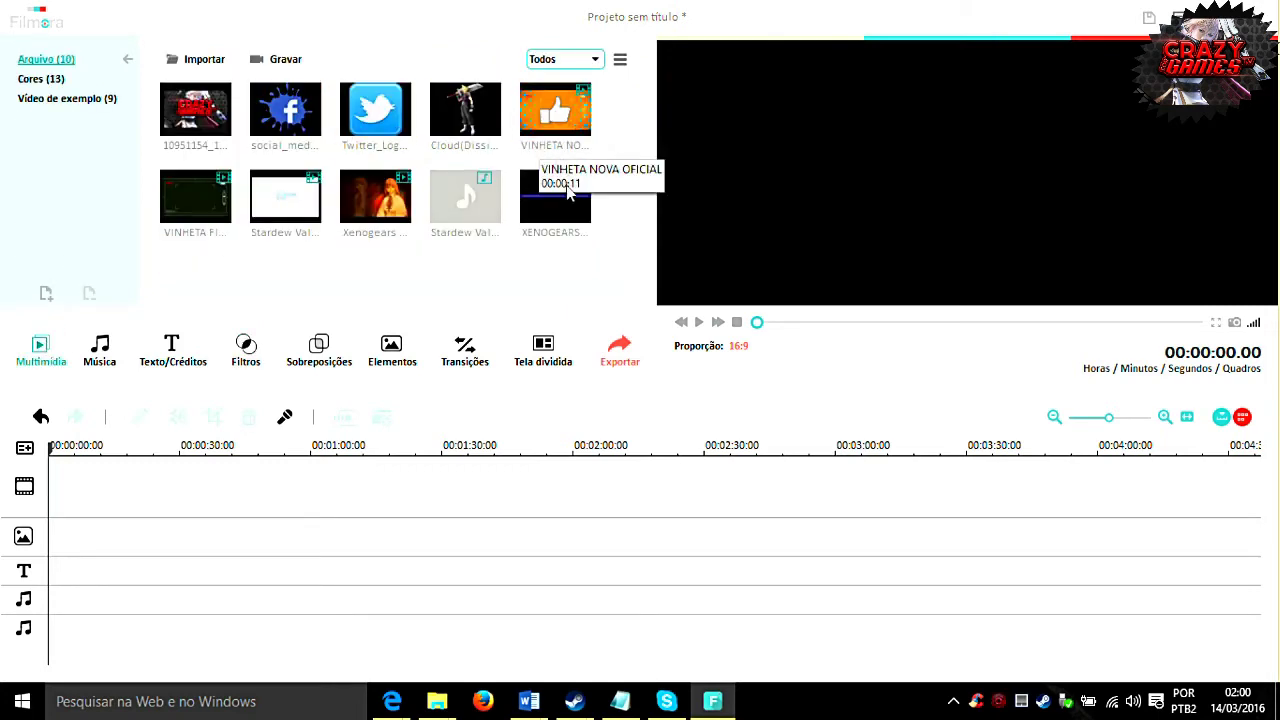
left_click_drag(265, 212, 98, 478)
Preview the September, Rise, Holiday and Vintage filters on the trailer from about 1:38, viewing Vintage in full screen
left_click(481, 447)
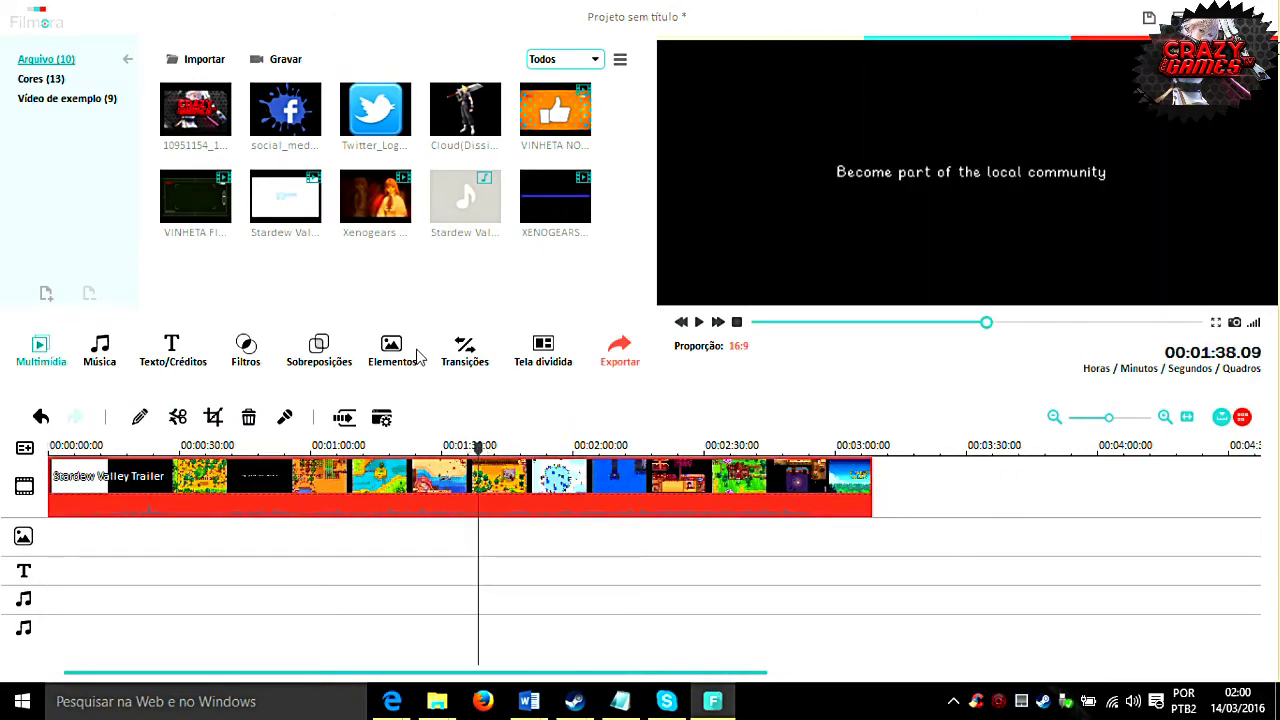
left_click(247, 355)
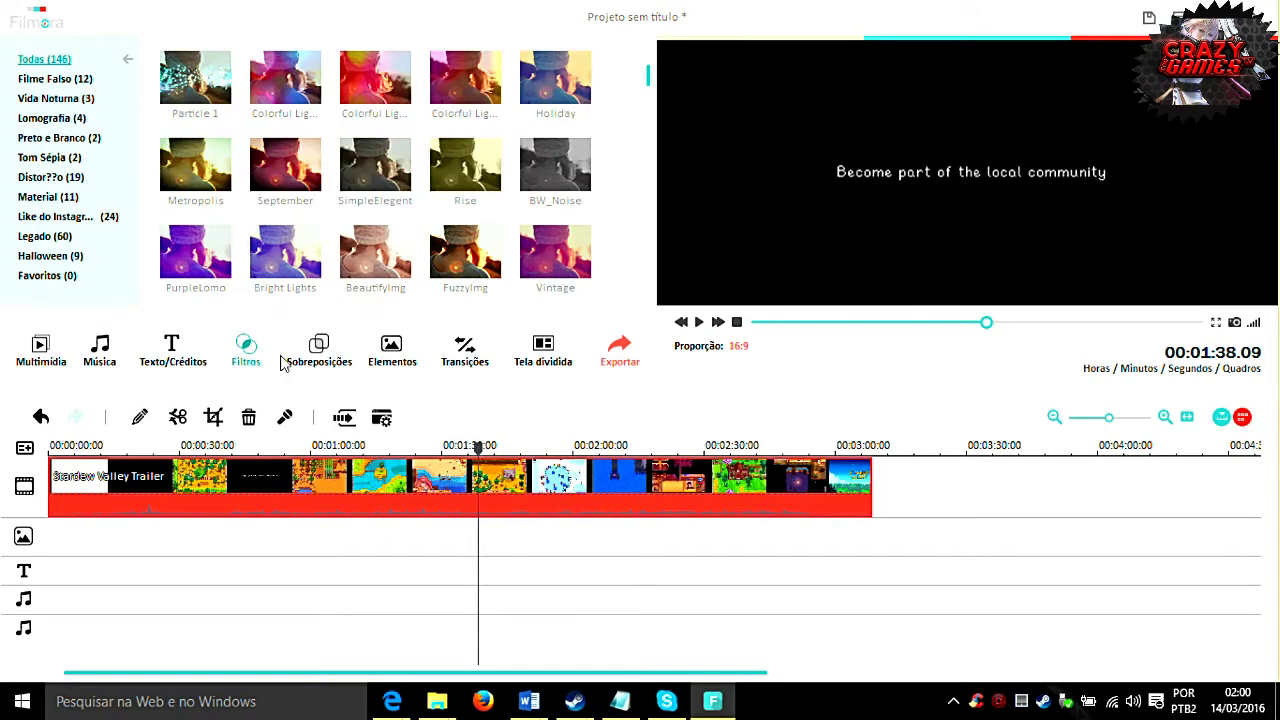
left_click(290, 172)
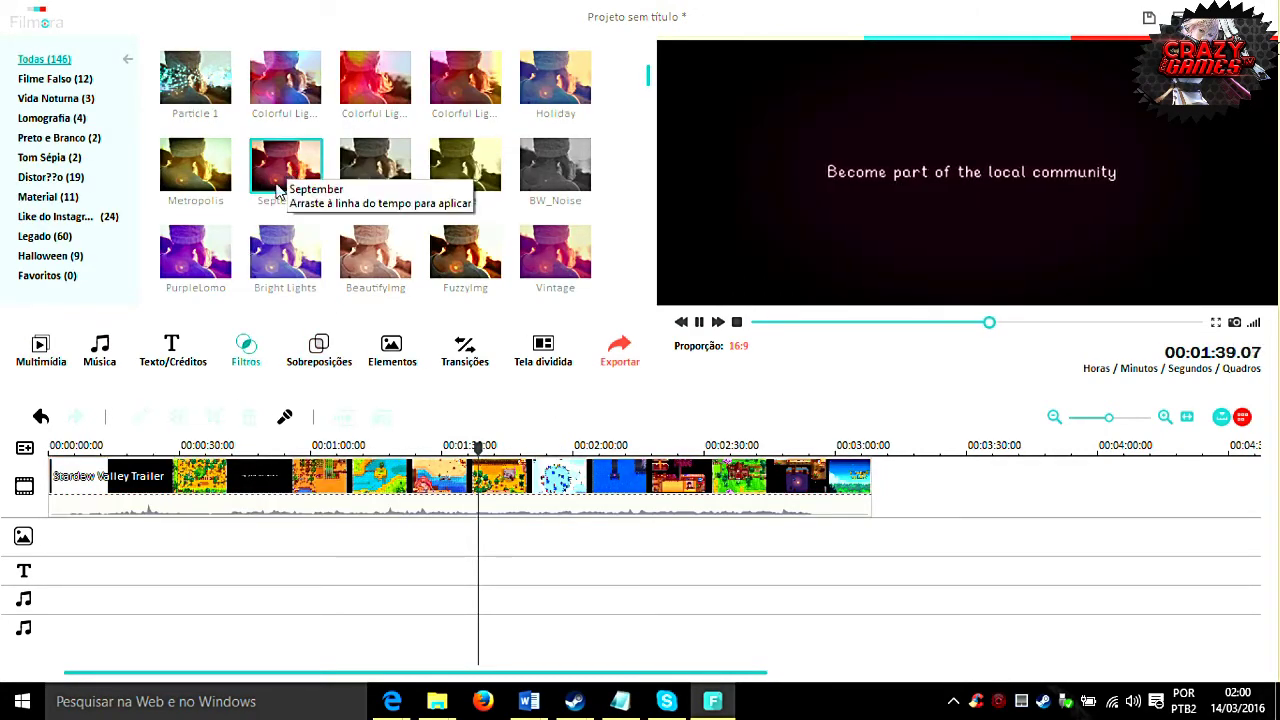
left_click(470, 168)
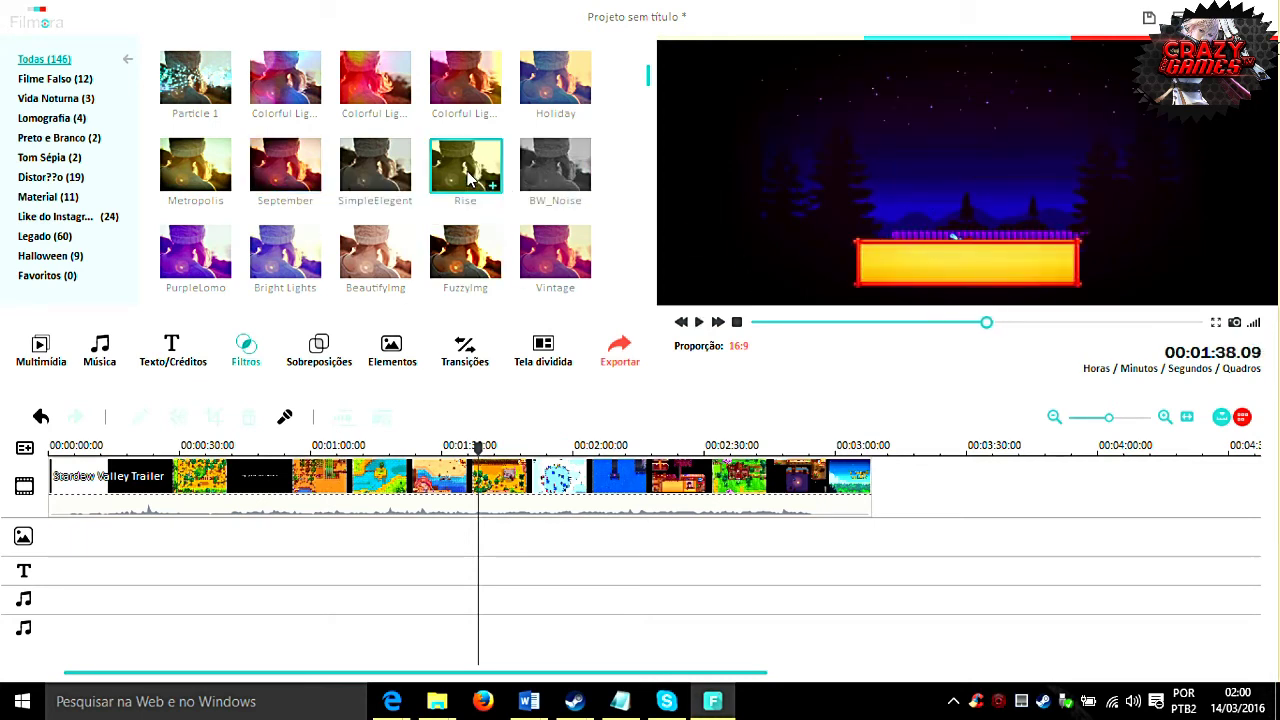
left_click(581, 97)
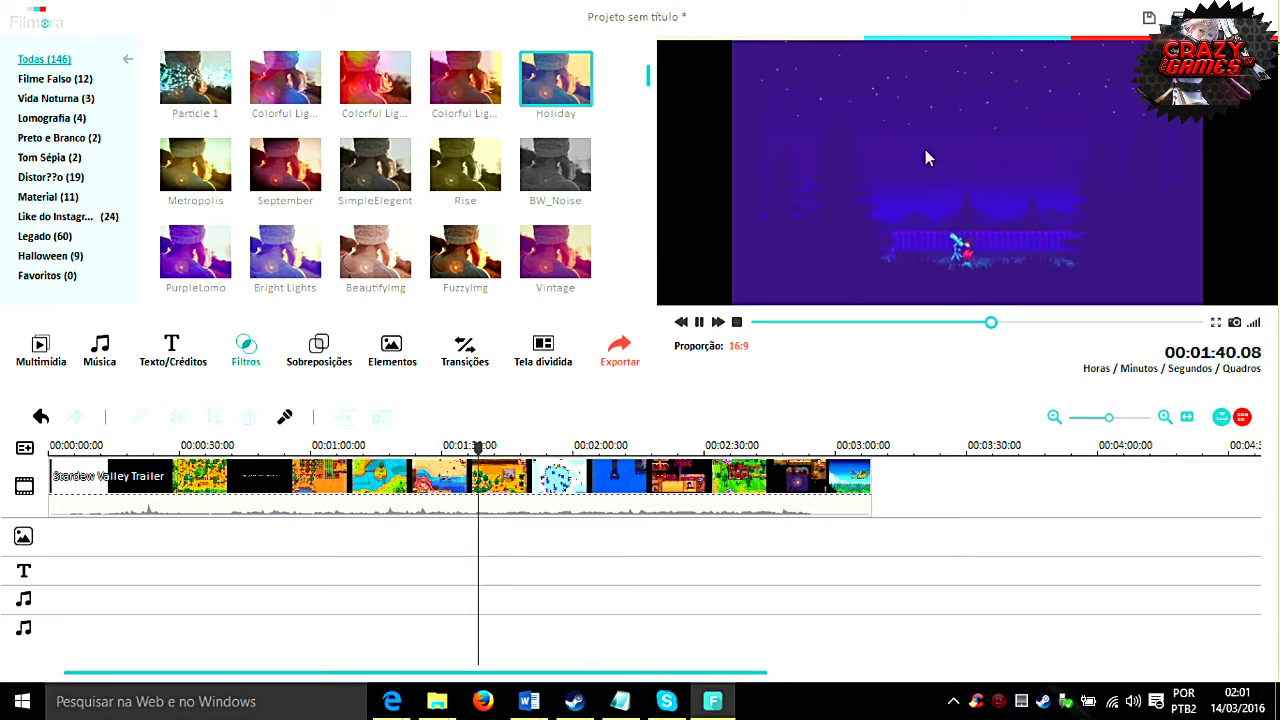
left_click(545, 262)
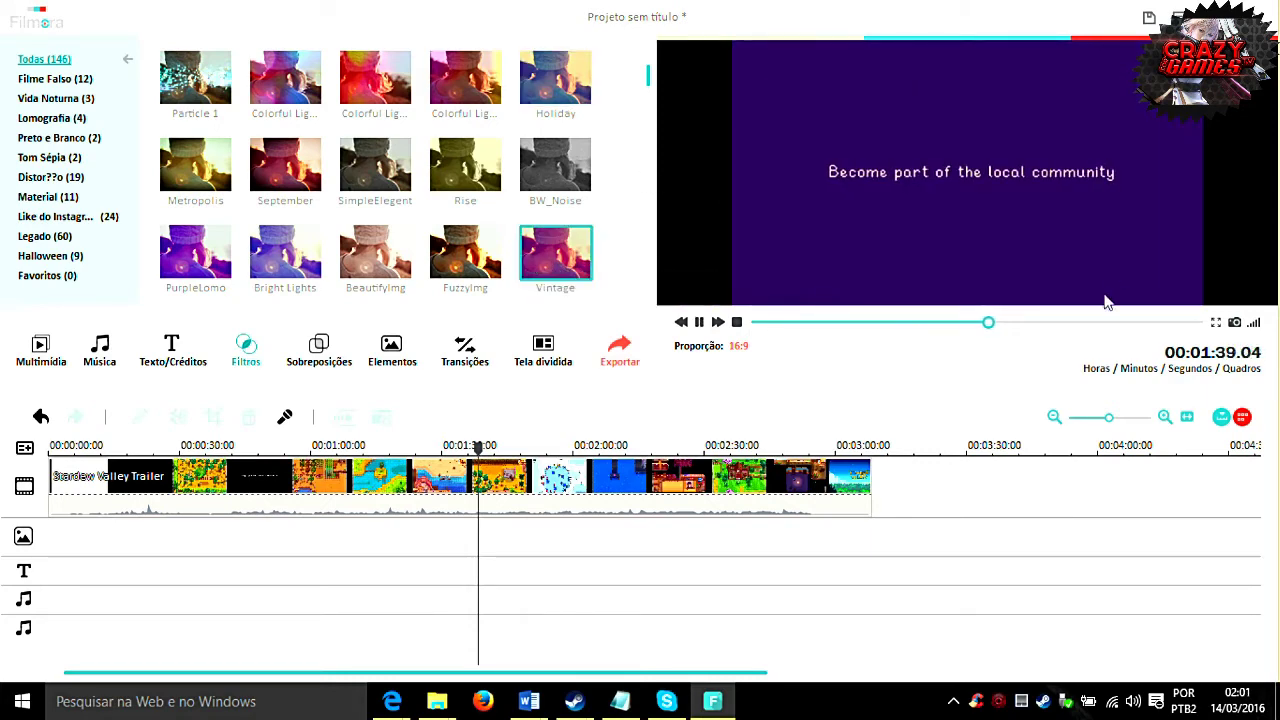
left_click(1216, 323)
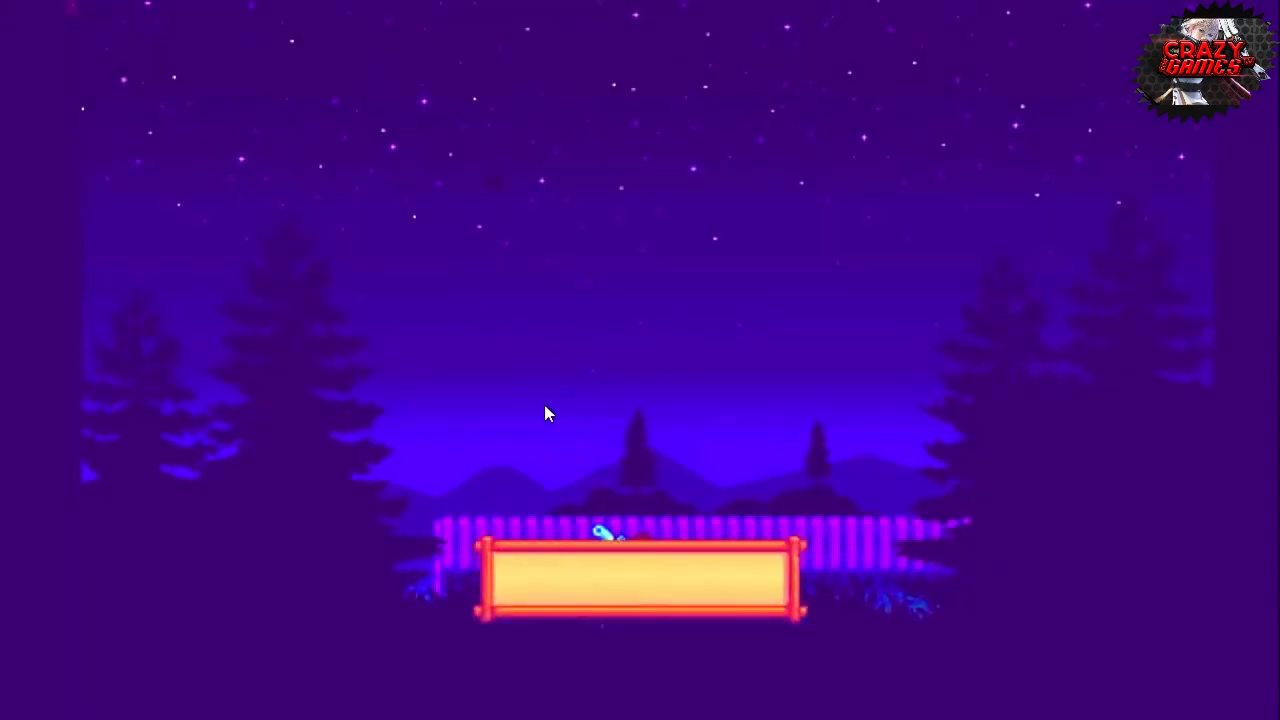
key("Escape")
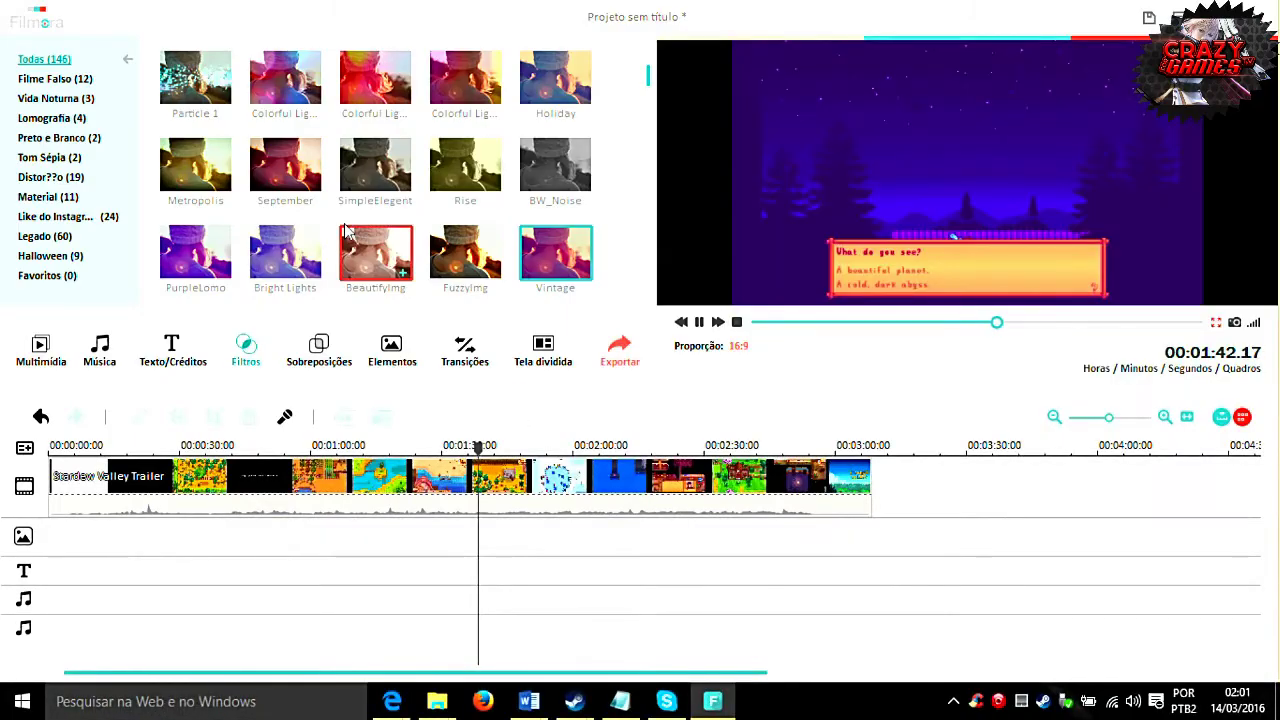
Preview the Material filters Shadow, Wash, Sharp, Canvas and ColorSketch on the trailer
left_click(62, 197)
left_click(285, 165)
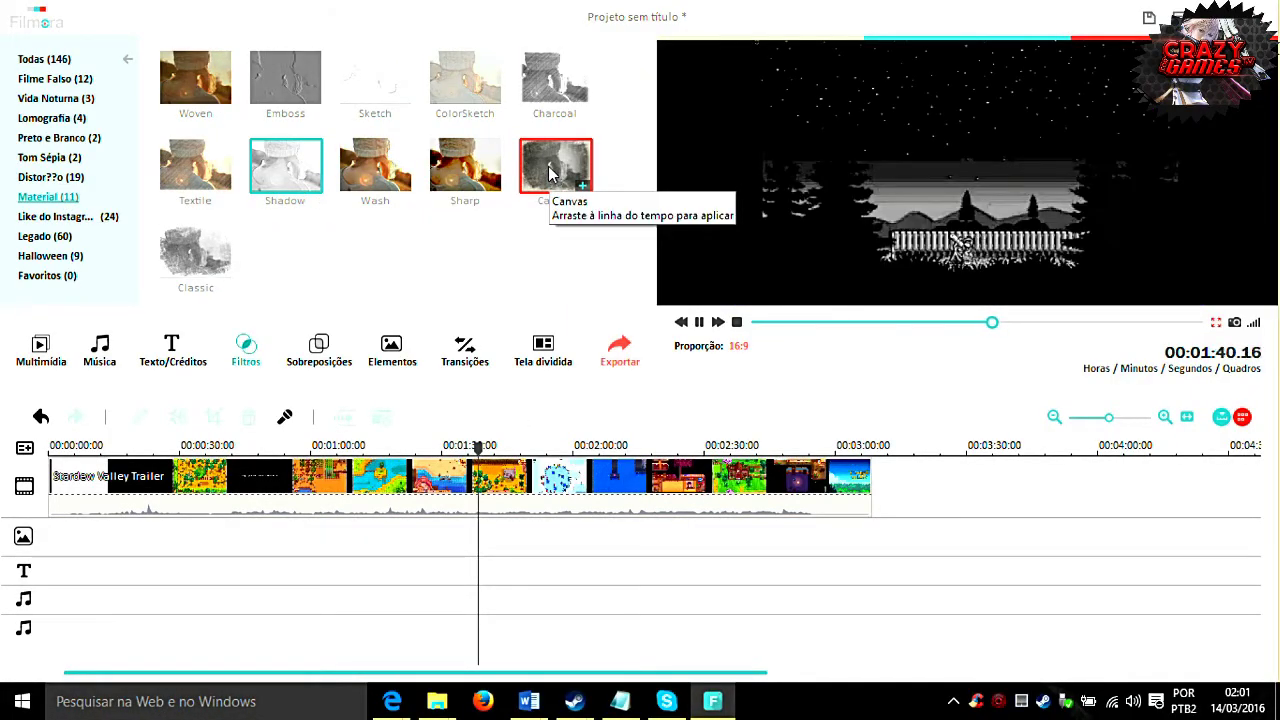
left_click(375, 165)
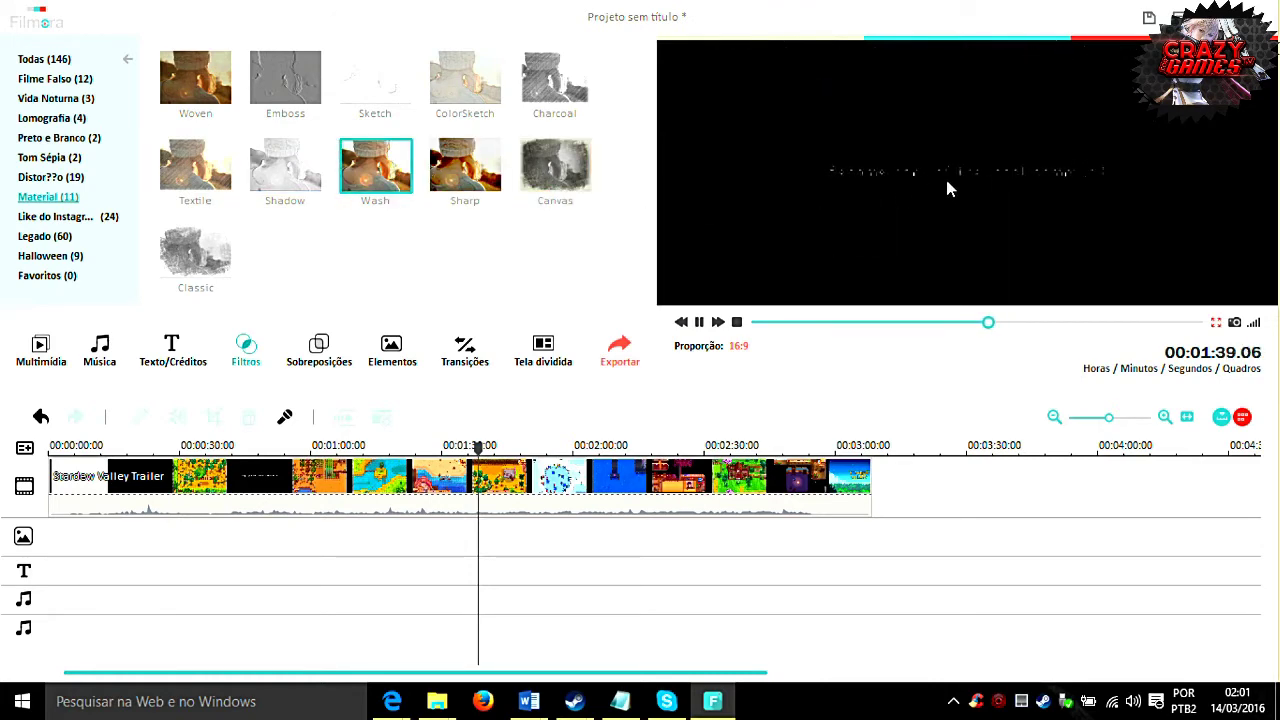
left_click(458, 177)
left_click(555, 165)
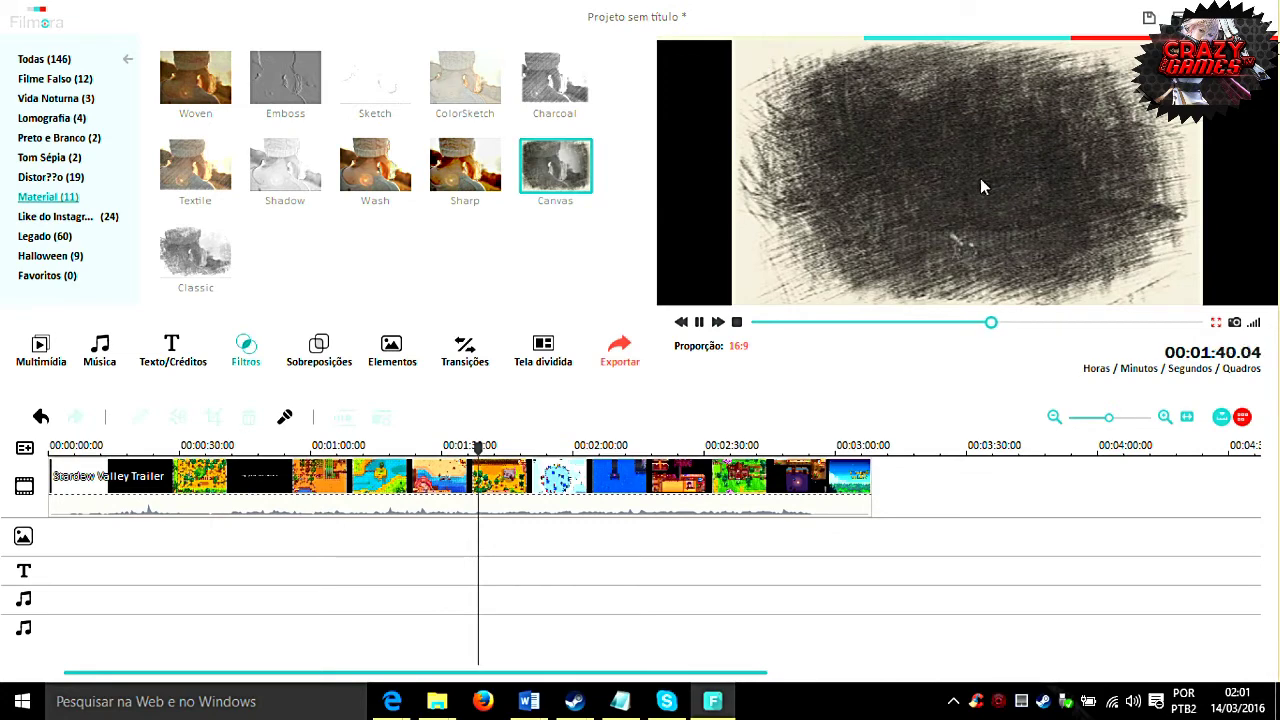
left_click(466, 80)
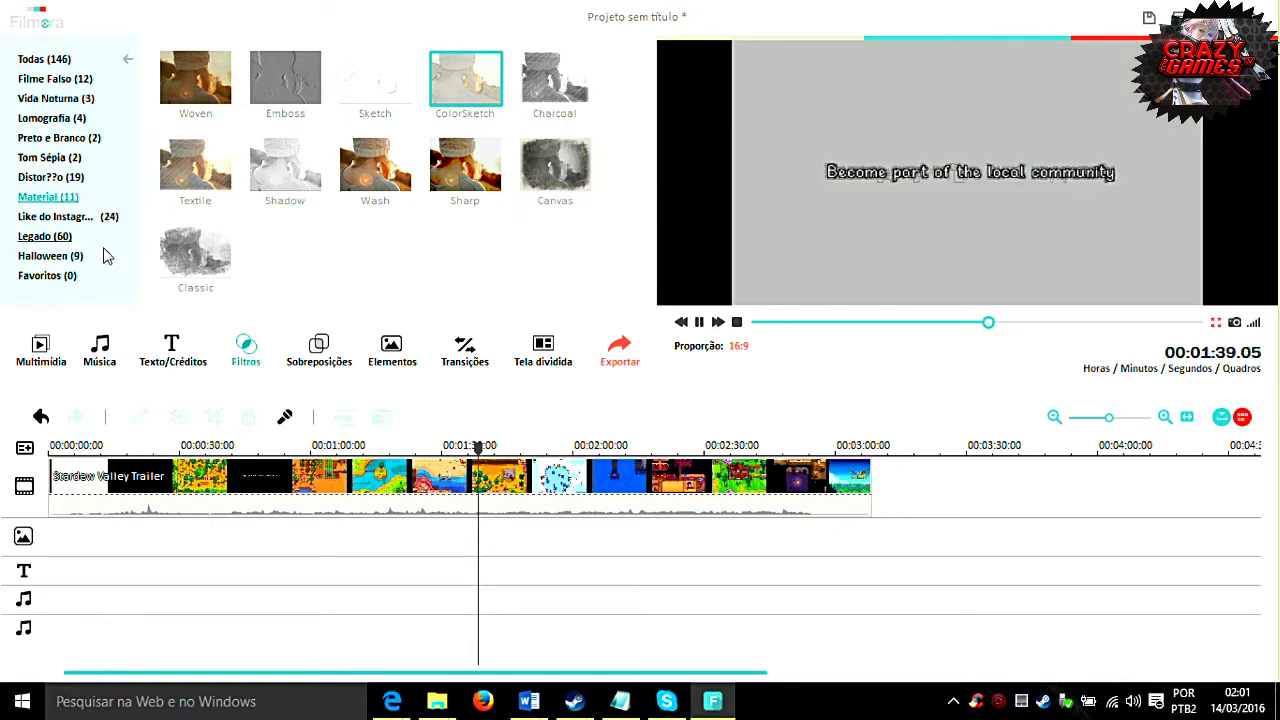
Preview the Legado filters MeregeStar, BlueExplosion, two of the colorful light variants and Aibao on the trailer
left_click(60, 240)
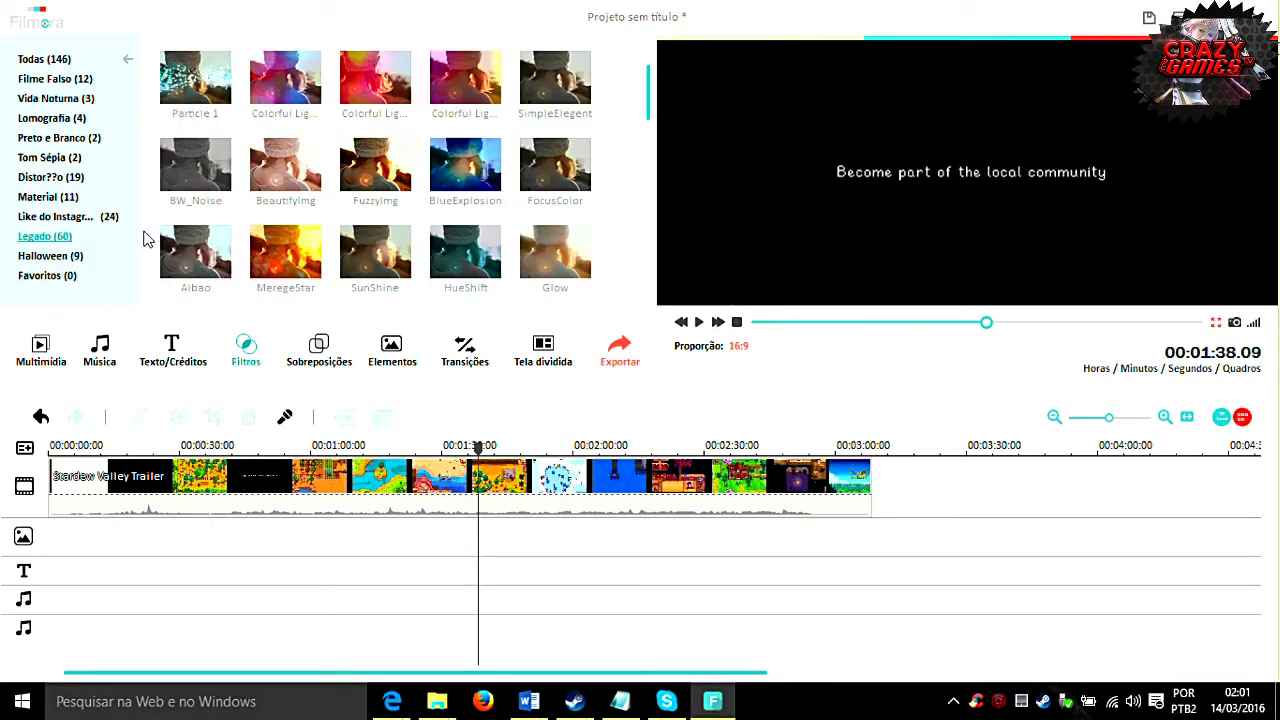
left_click(285, 252)
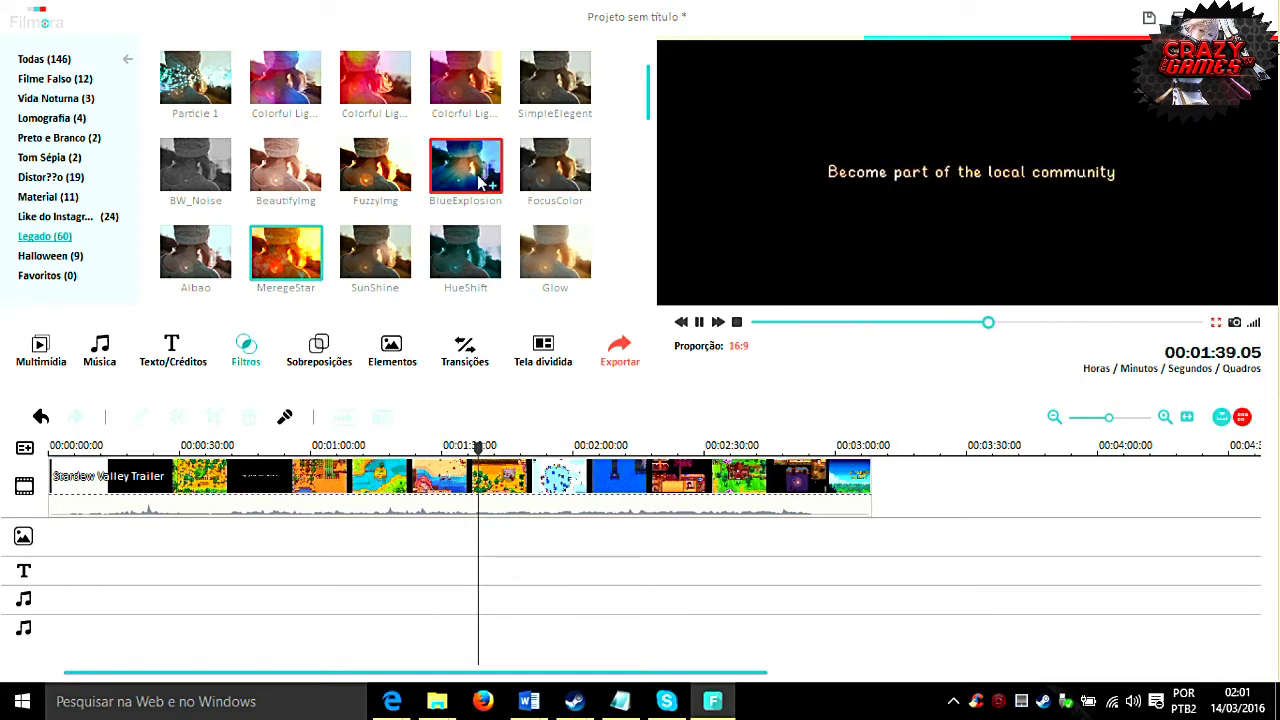
left_click(480, 180)
left_click(462, 84)
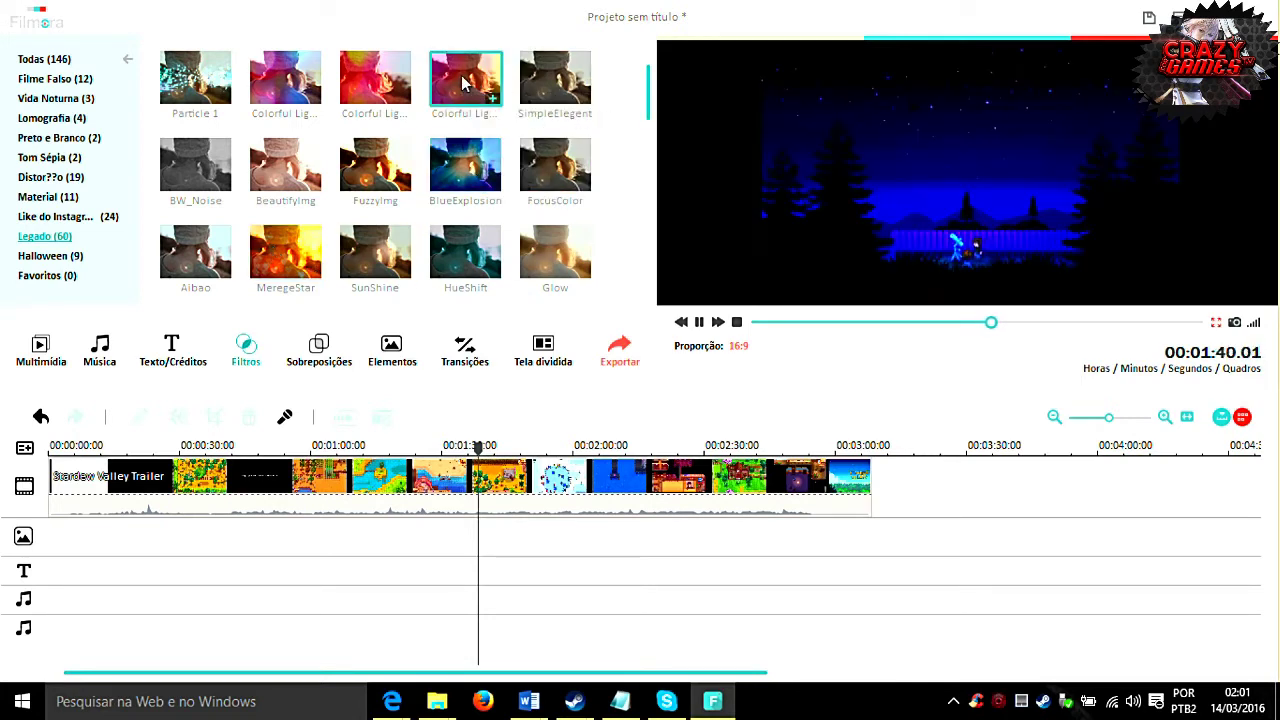
left_click(285, 77)
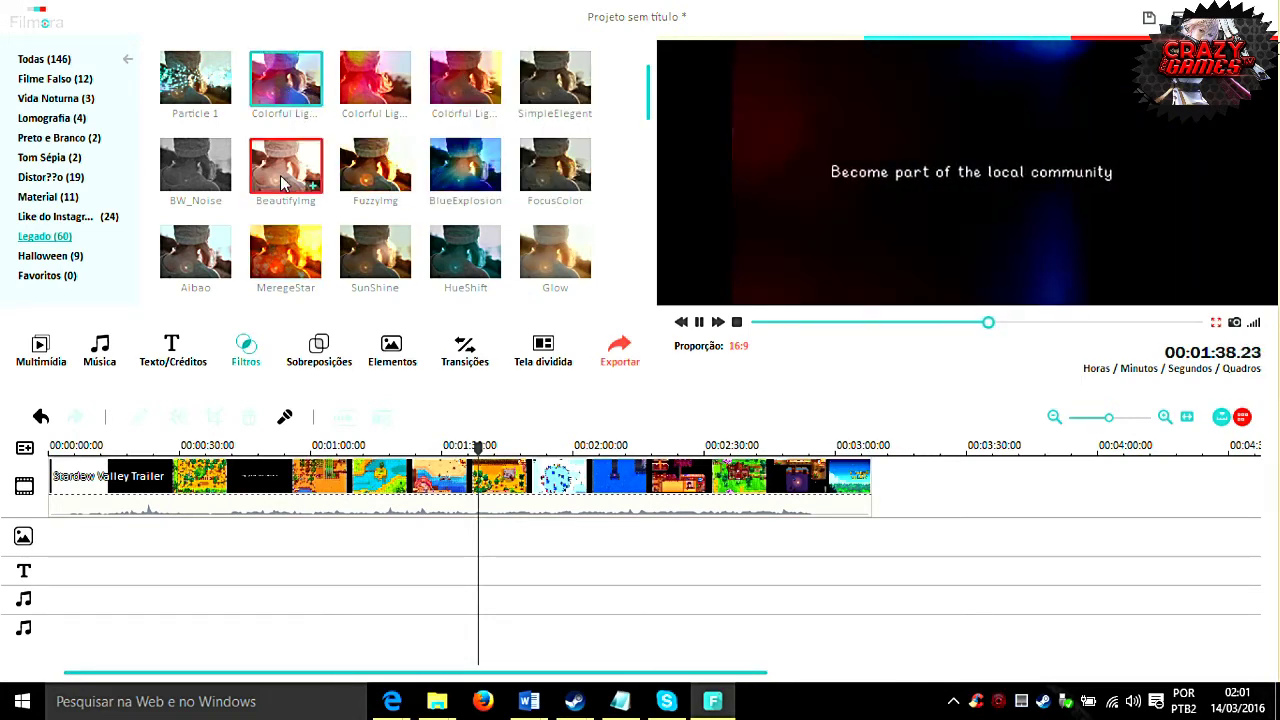
left_click(188, 254)
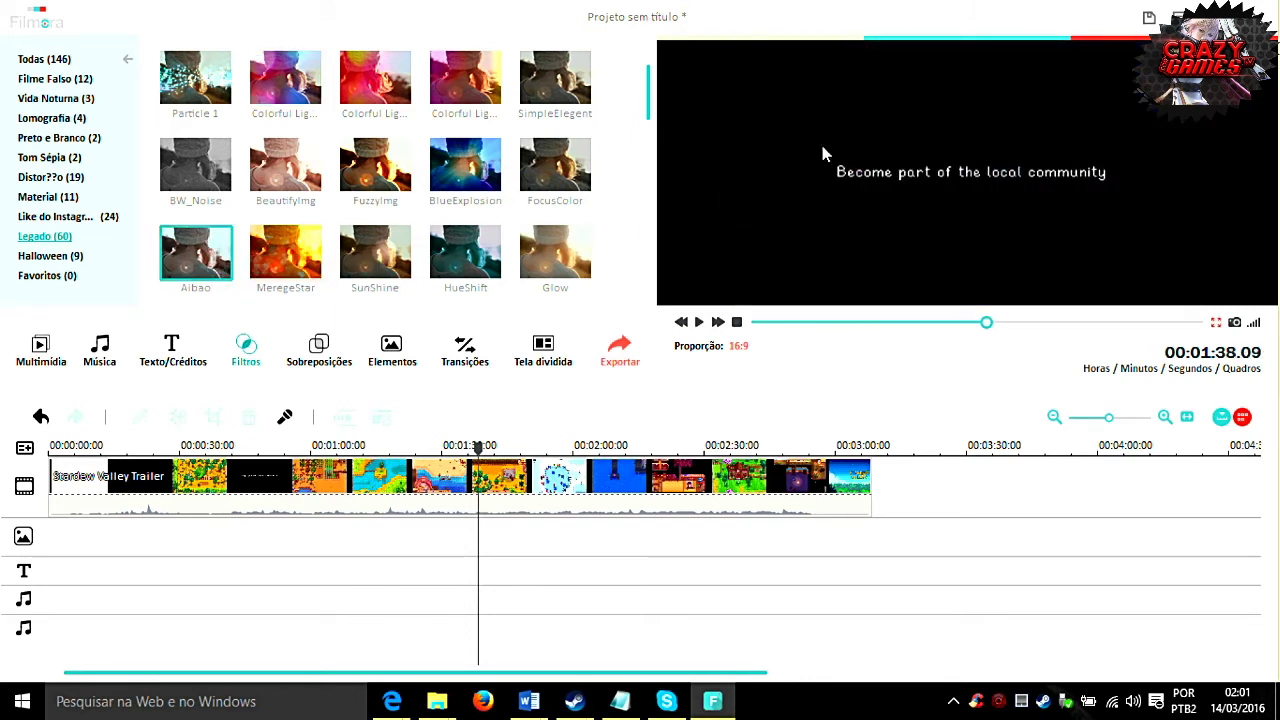
Preview the Glow filter on the trailer, watch it in full screen and return to the normal view
left_click(584, 256)
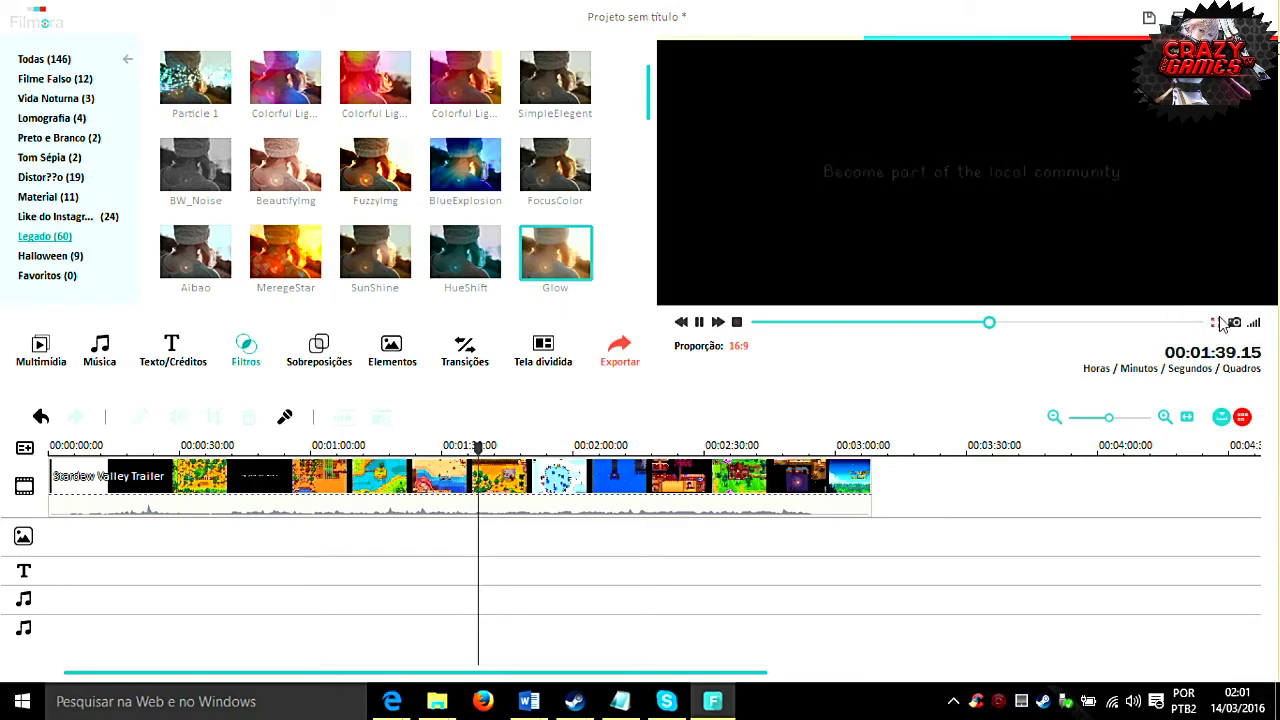
left_click(1216, 324)
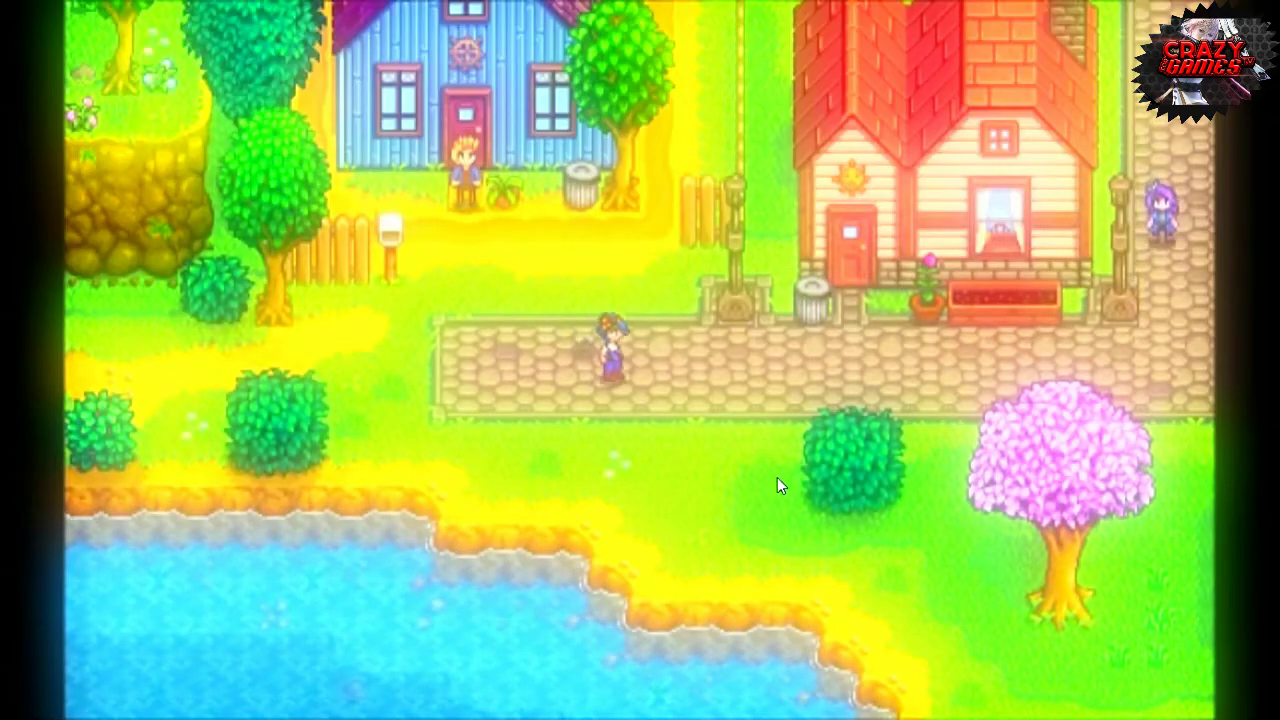
key("Escape")
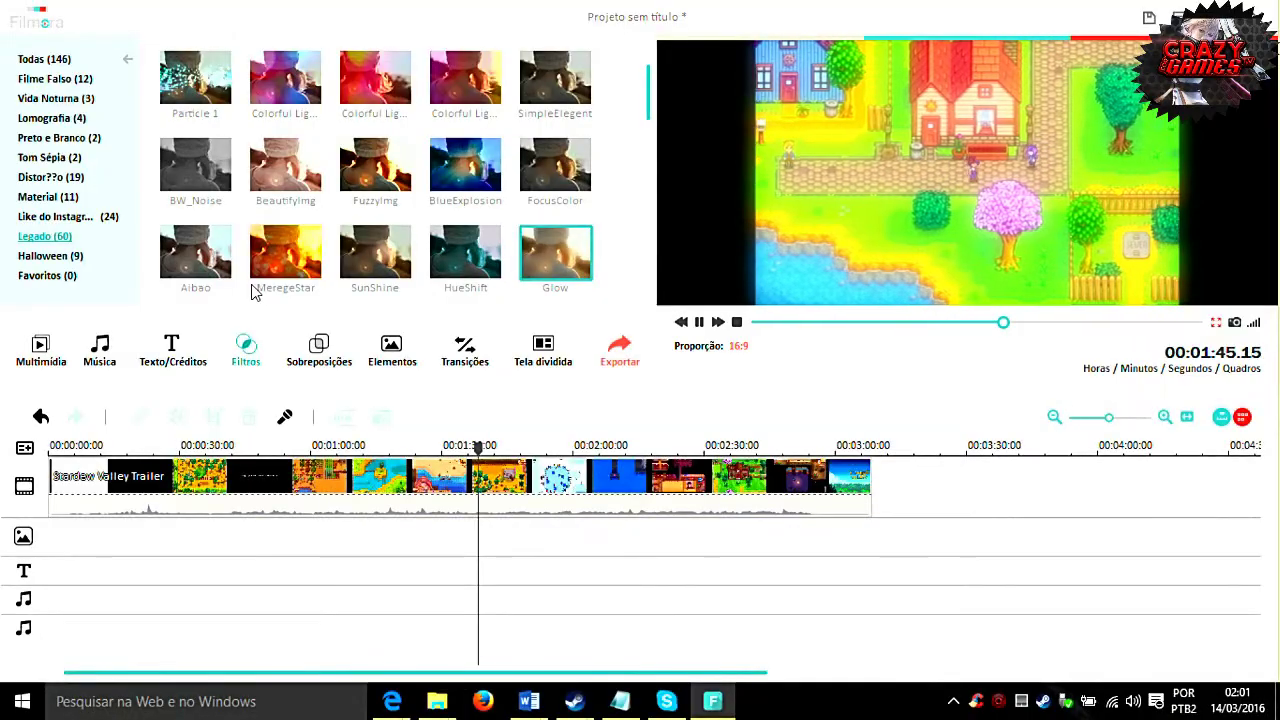
Preview the Halloween filters Negative Blue and Negative Green on the trailer
left_click(60, 257)
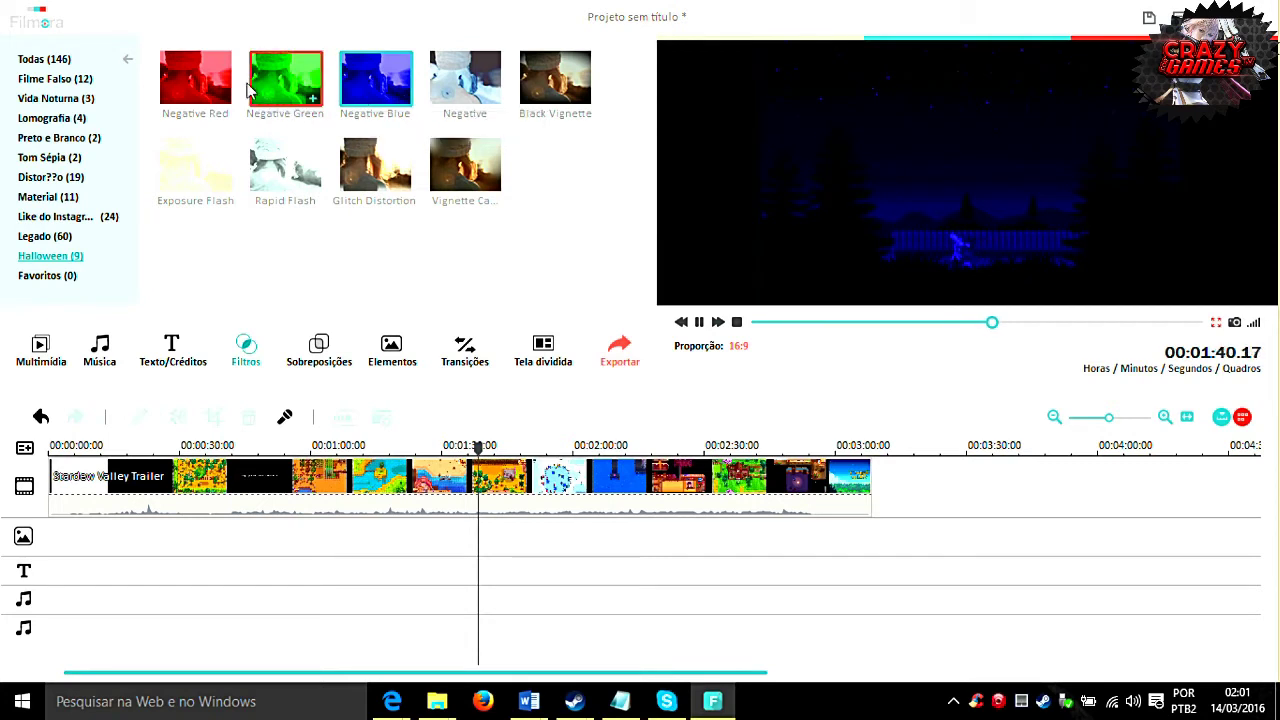
left_click(262, 88)
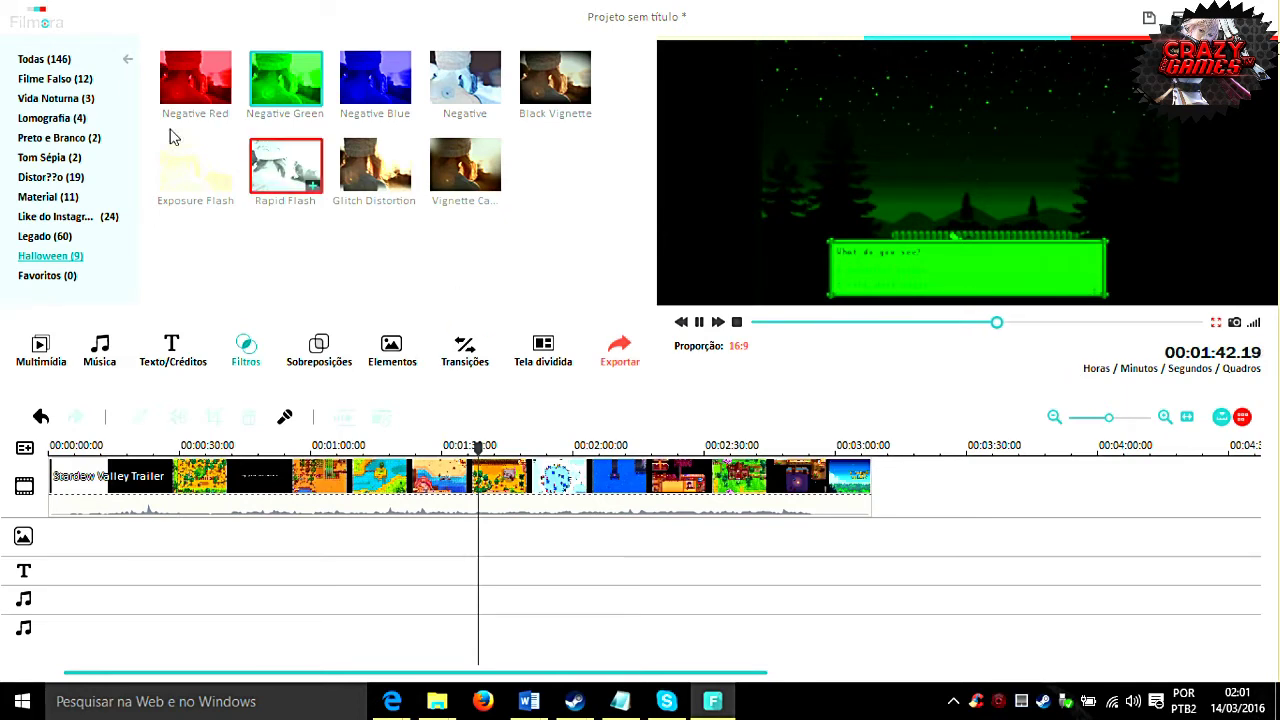
Preview the Bokeh 9 overlay on the trailer, watch it in full screen and return to the normal view
left_click(316, 366)
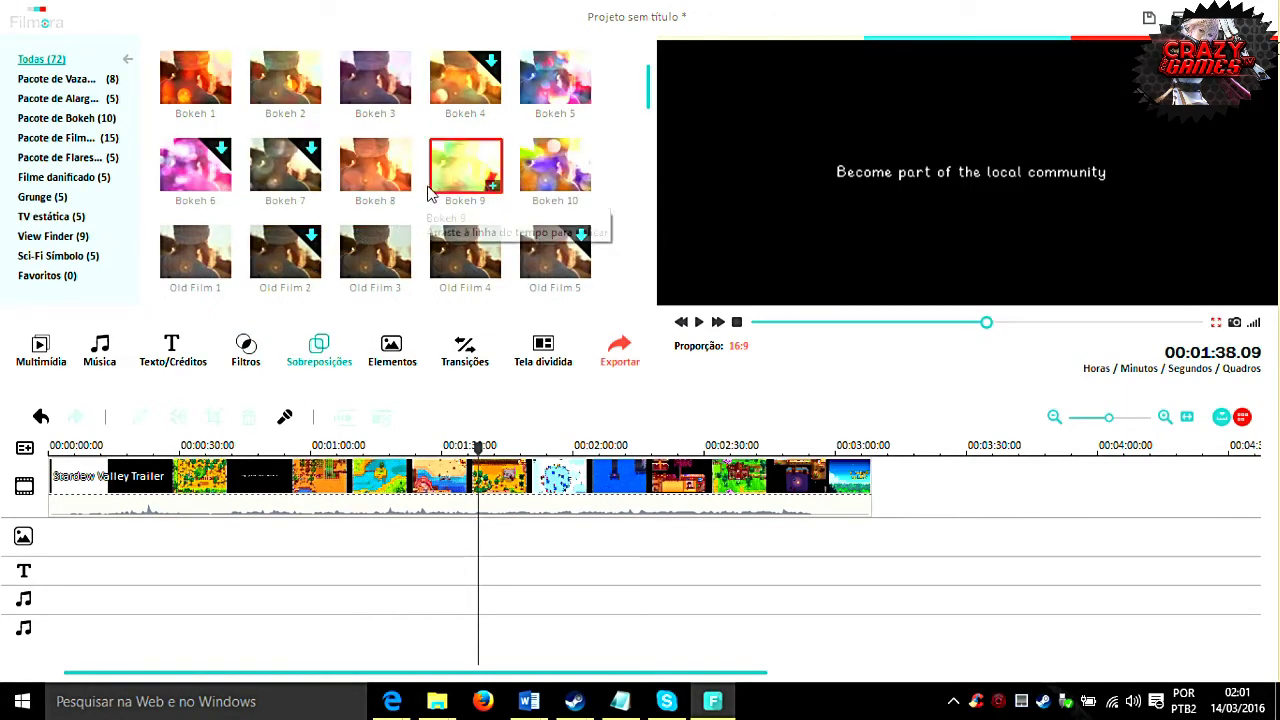
left_click(458, 183)
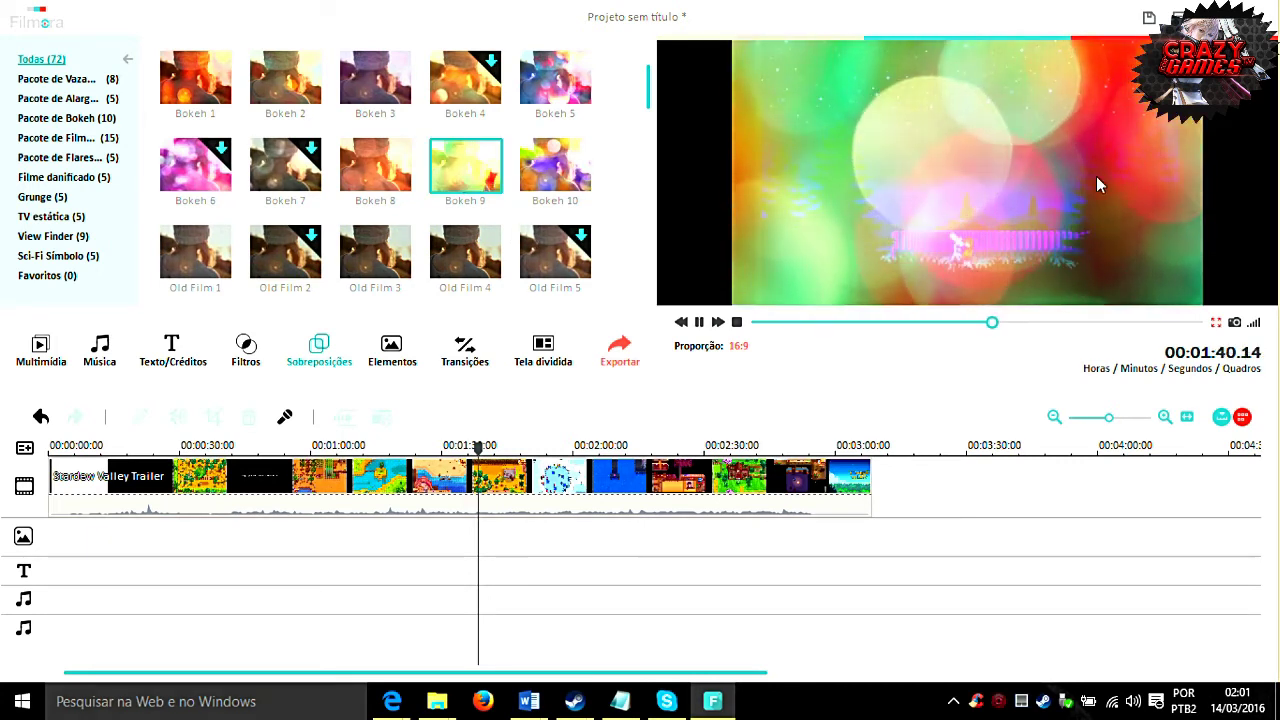
left_click(1215, 322)
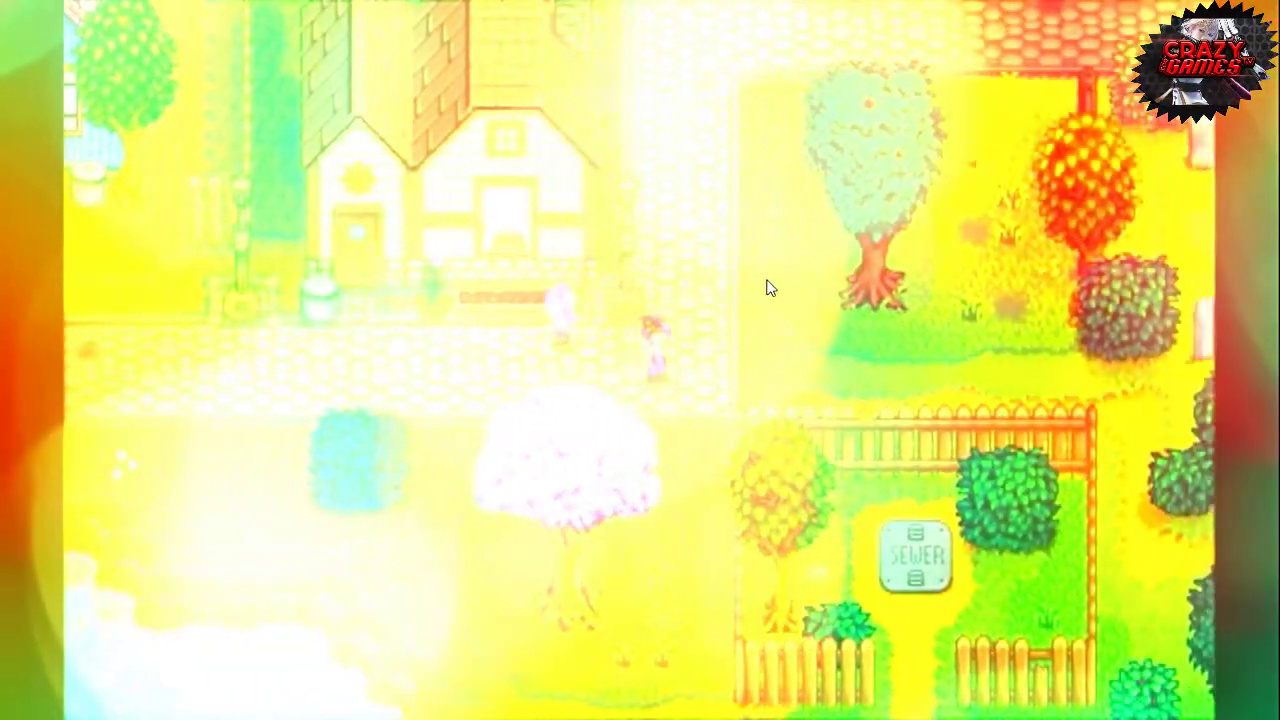
key("Escape")
Place the Bokeh 9 overlay from about 0:33 to 2:44 with an alpha of about 61 and play the trailer from about 1:28
left_click_drag(455, 180, 766, 562)
right_click(608, 568)
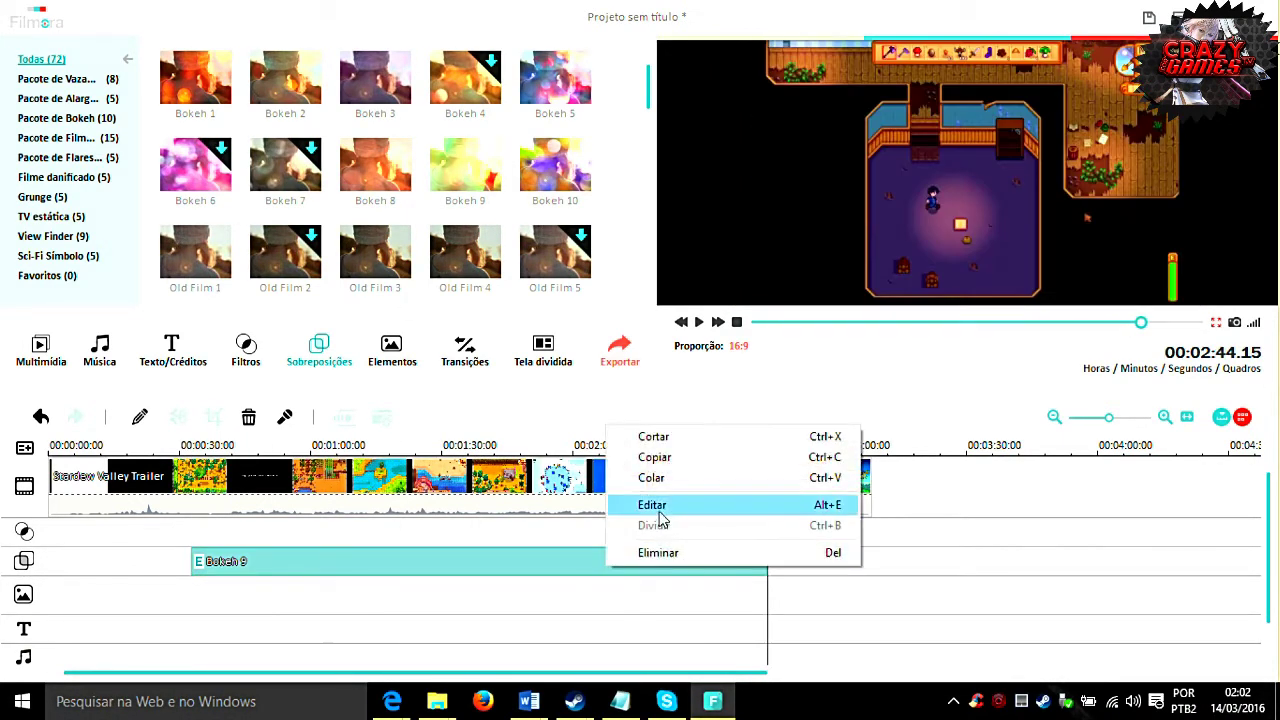
left_click(652, 505)
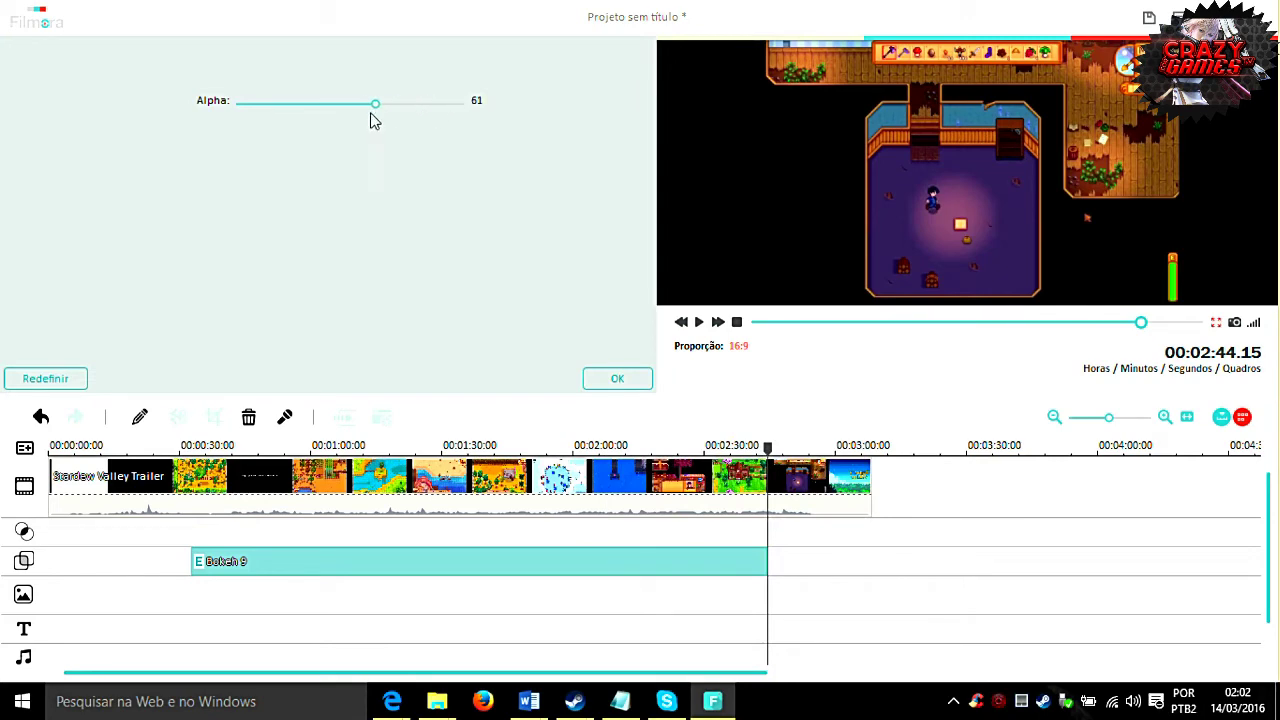
left_click_drag(344, 110, 383, 109)
left_click(617, 380)
left_click(435, 447)
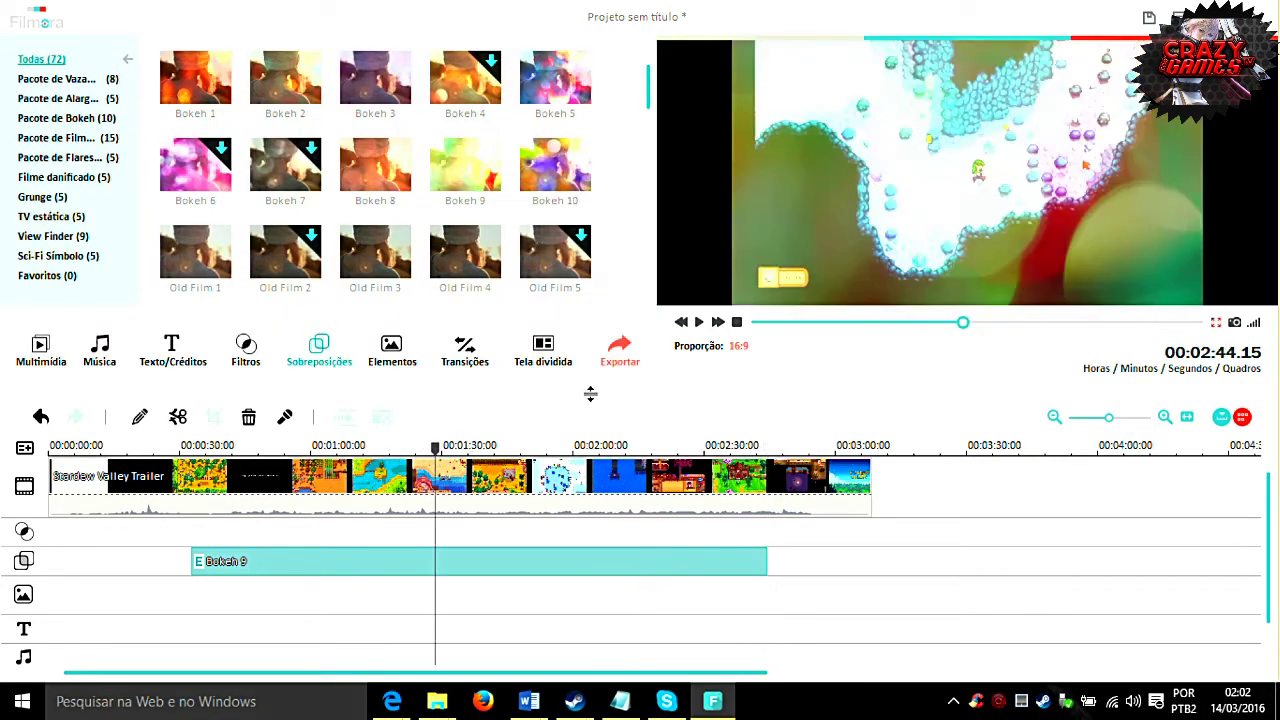
left_click(700, 323)
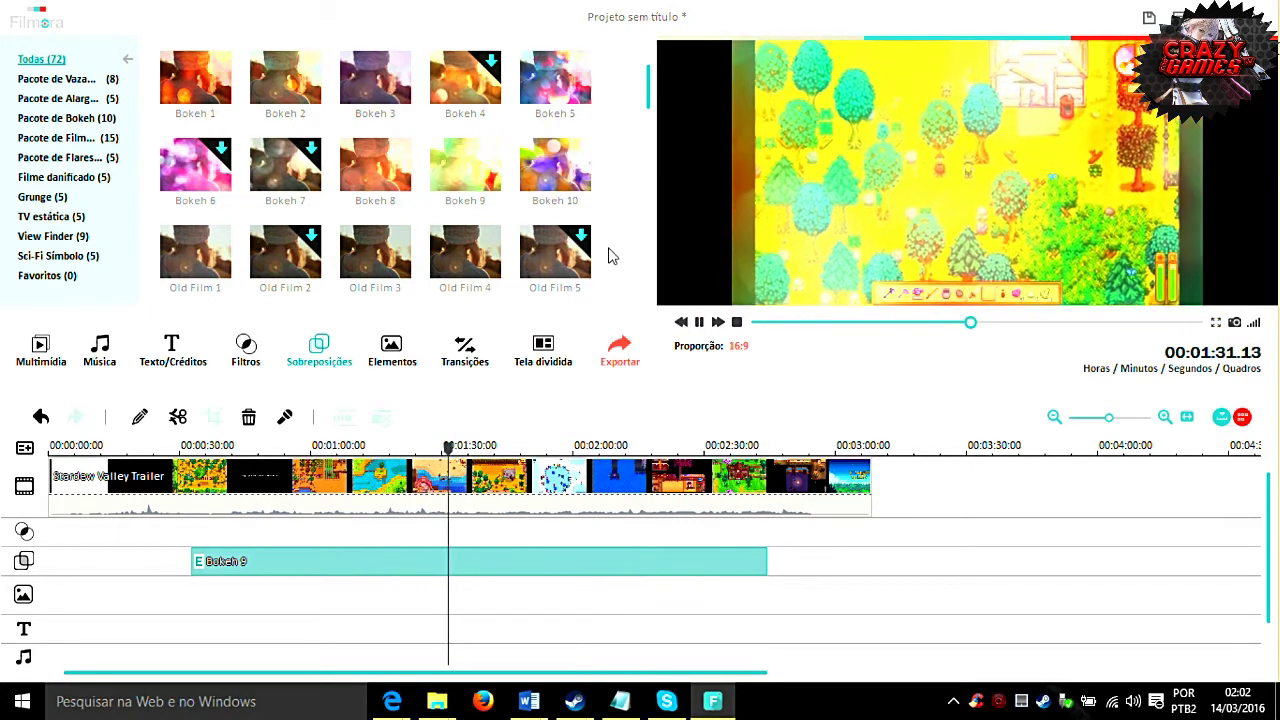
Add a second Bokeh 9 clip on the filter track from about 1:08 to 1:53 and watch the combined effect in full screen
left_click_drag(465, 165, 333, 597)
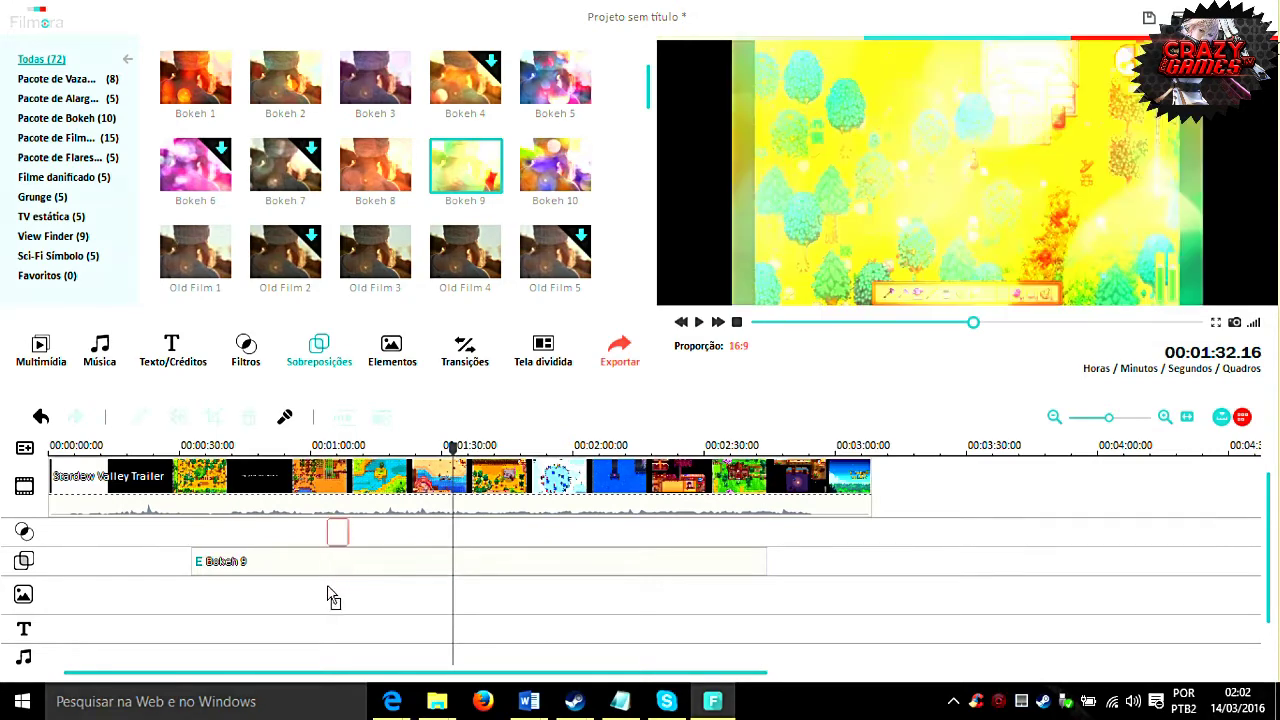
left_click_drag(352, 548, 356, 548)
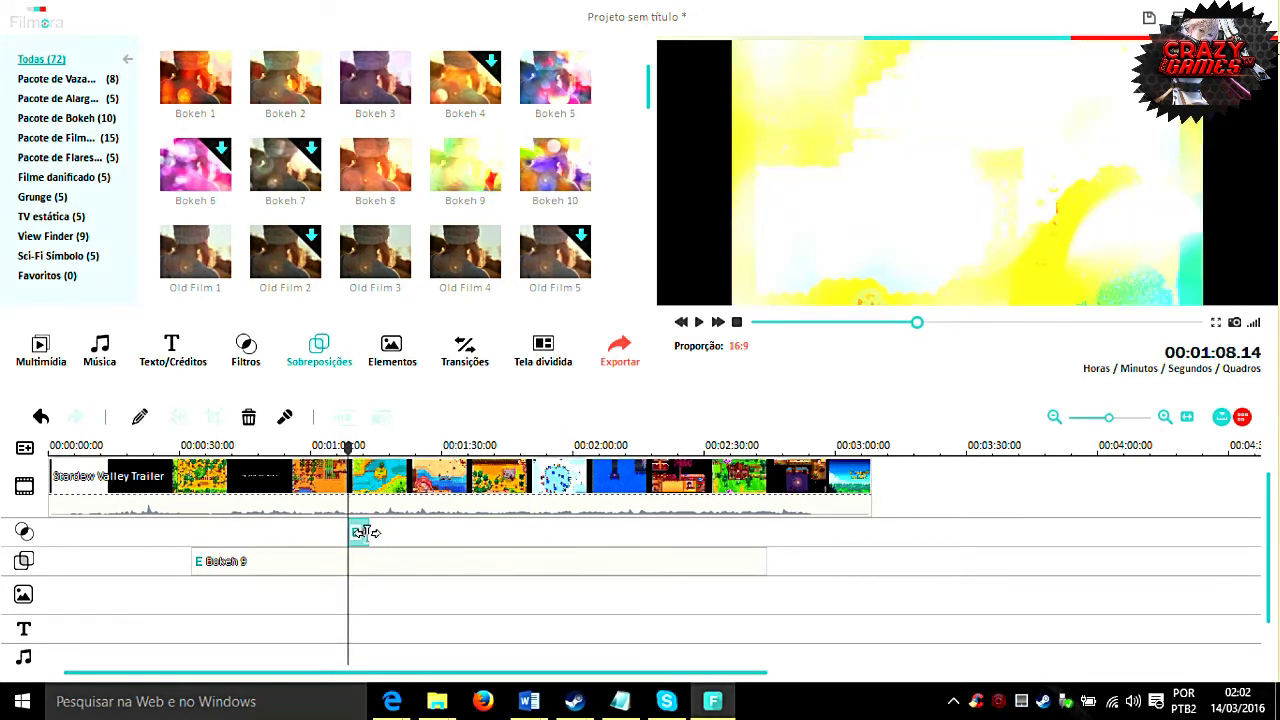
left_click_drag(372, 532, 543, 535)
left_click(386, 446)
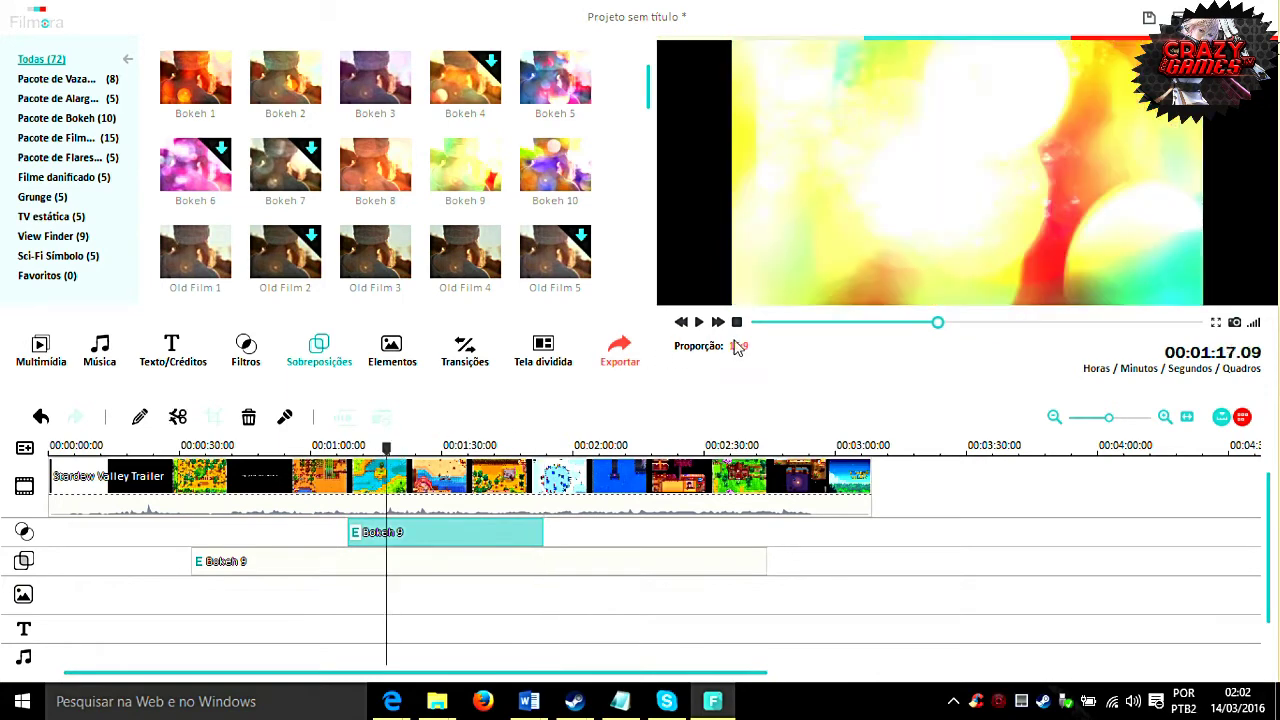
left_click(700, 326)
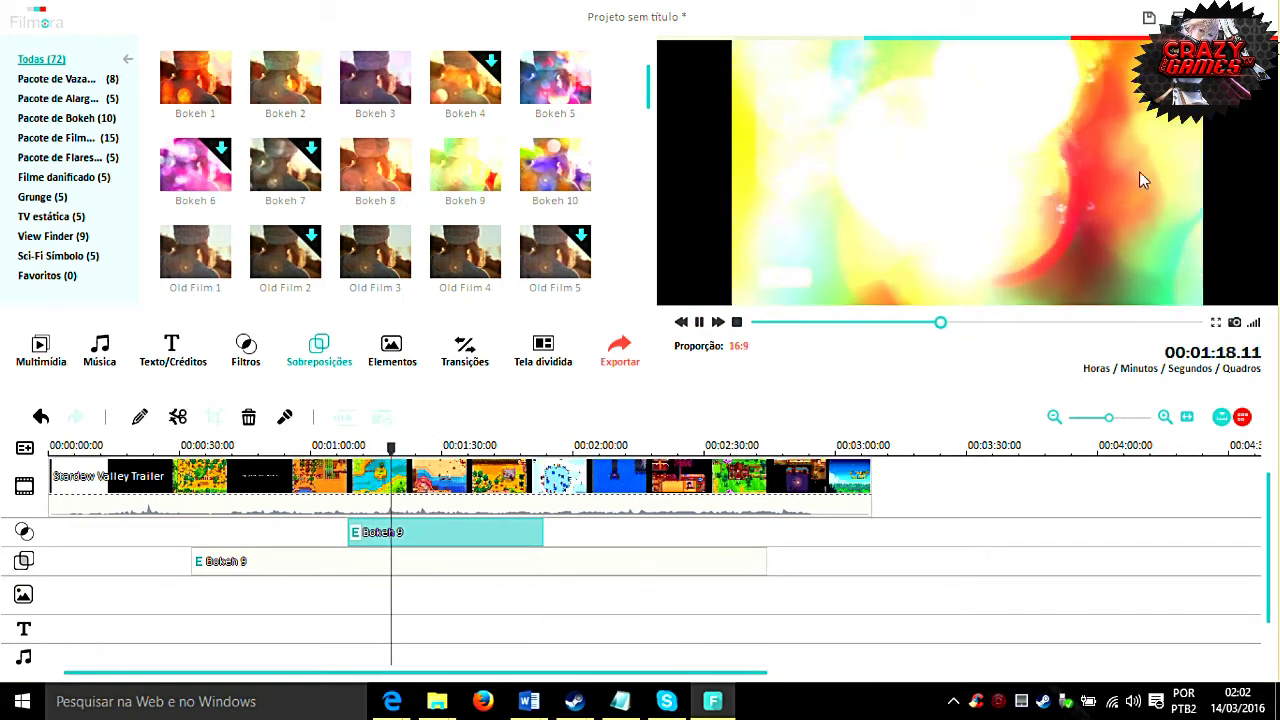
left_click(1215, 322)
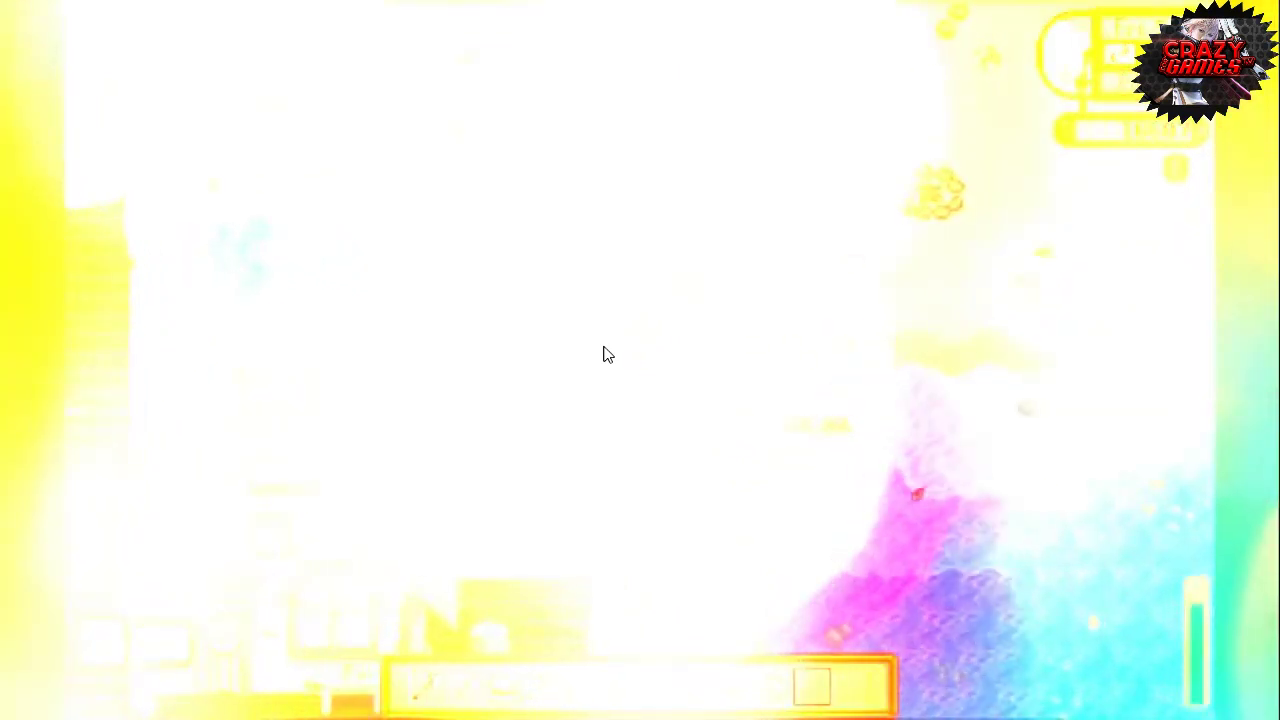
key("Escape")
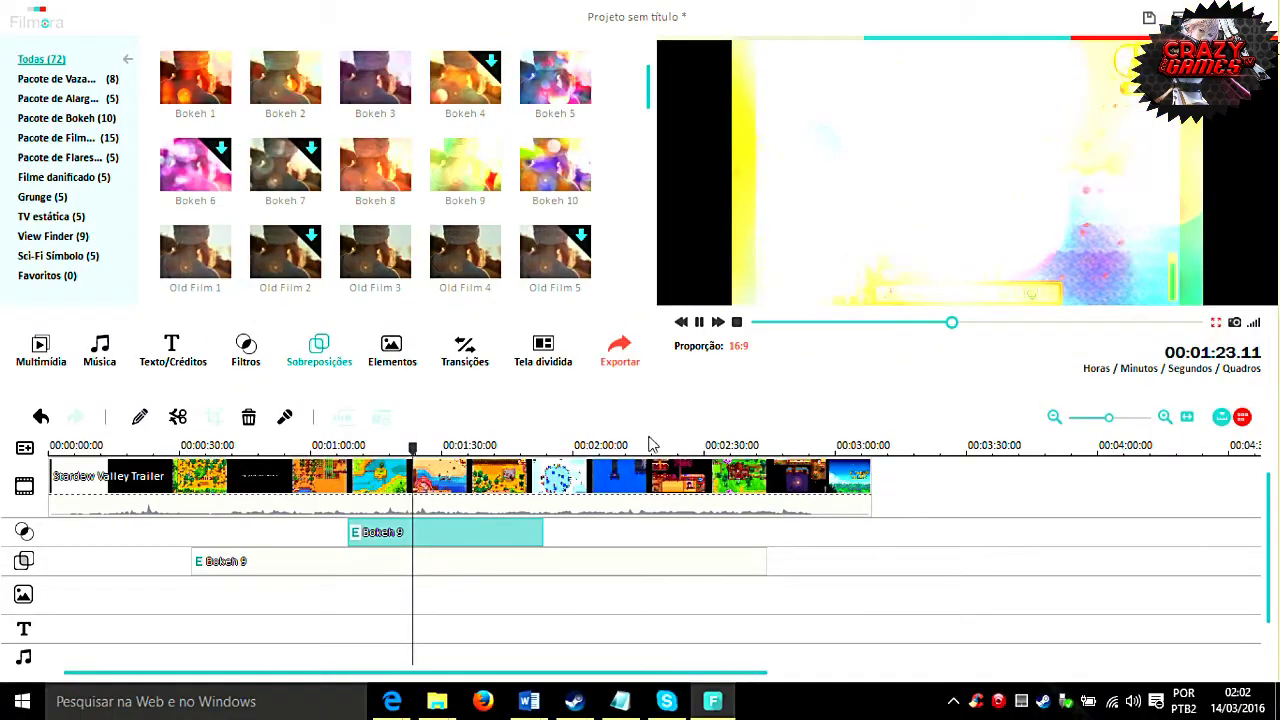
Preview the Old Film 4 overlay, try Old Film 5 and show the Grunge overlays
left_click(465, 252)
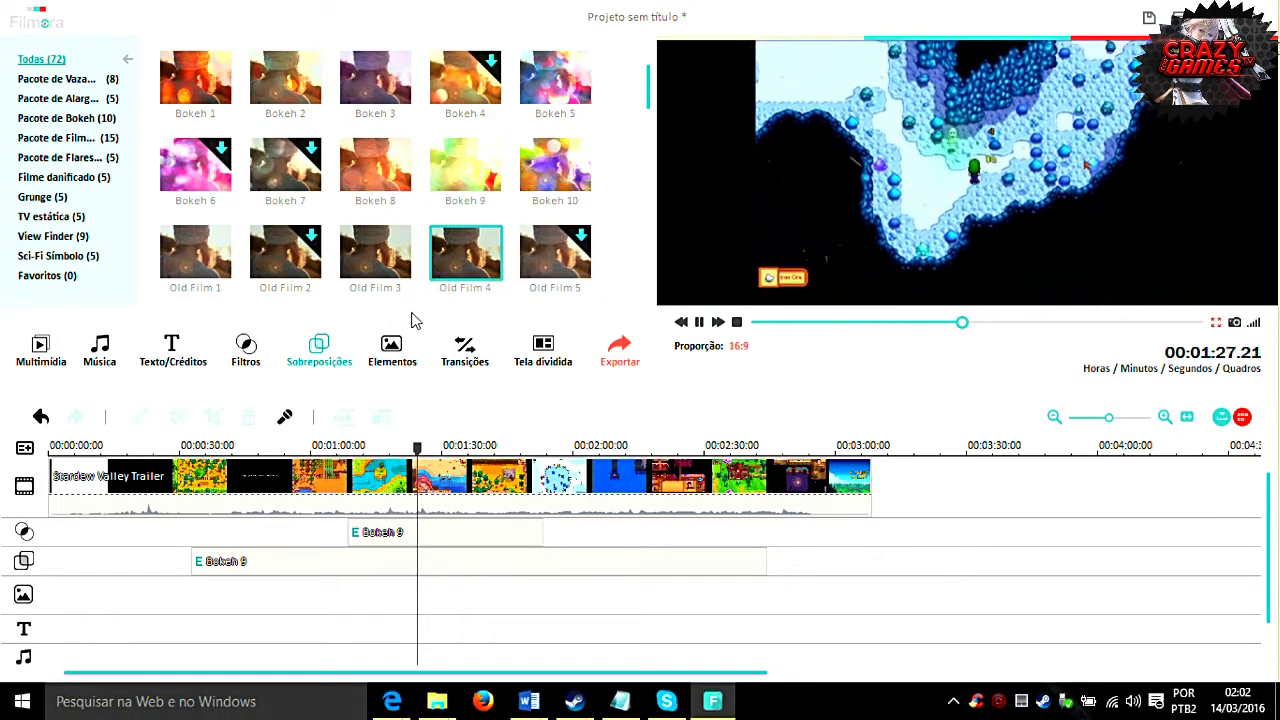
left_click(555, 268)
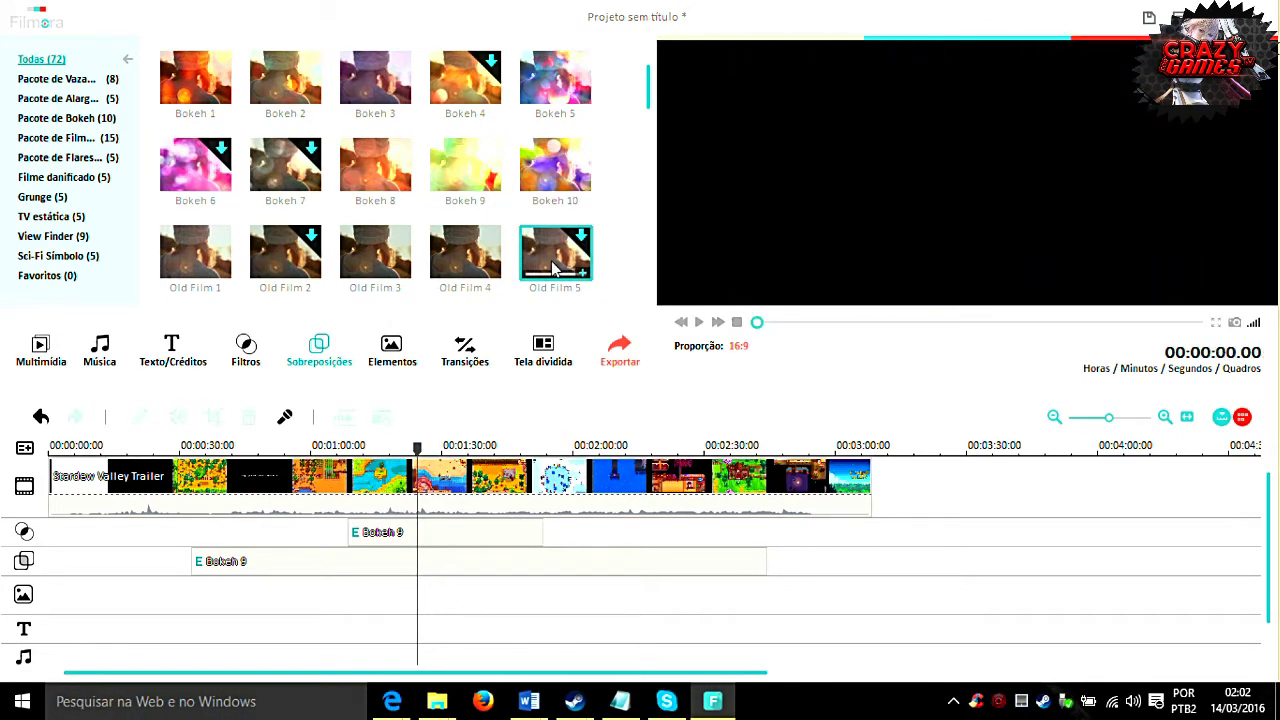
left_click(42, 197)
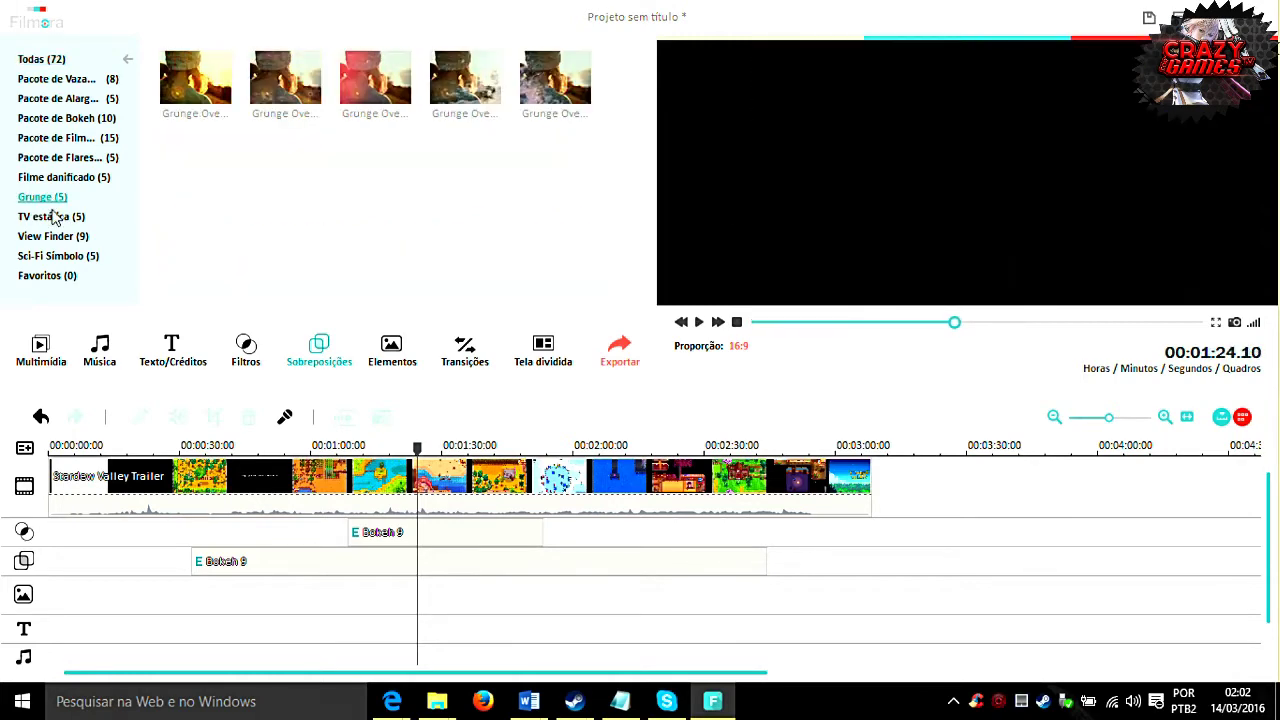
Delete both Bokeh 9 clips and the Stardew Valley Trailer from the timeline
key("Delete")
left_click(469, 566)
key("Delete")
left_click(465, 488)
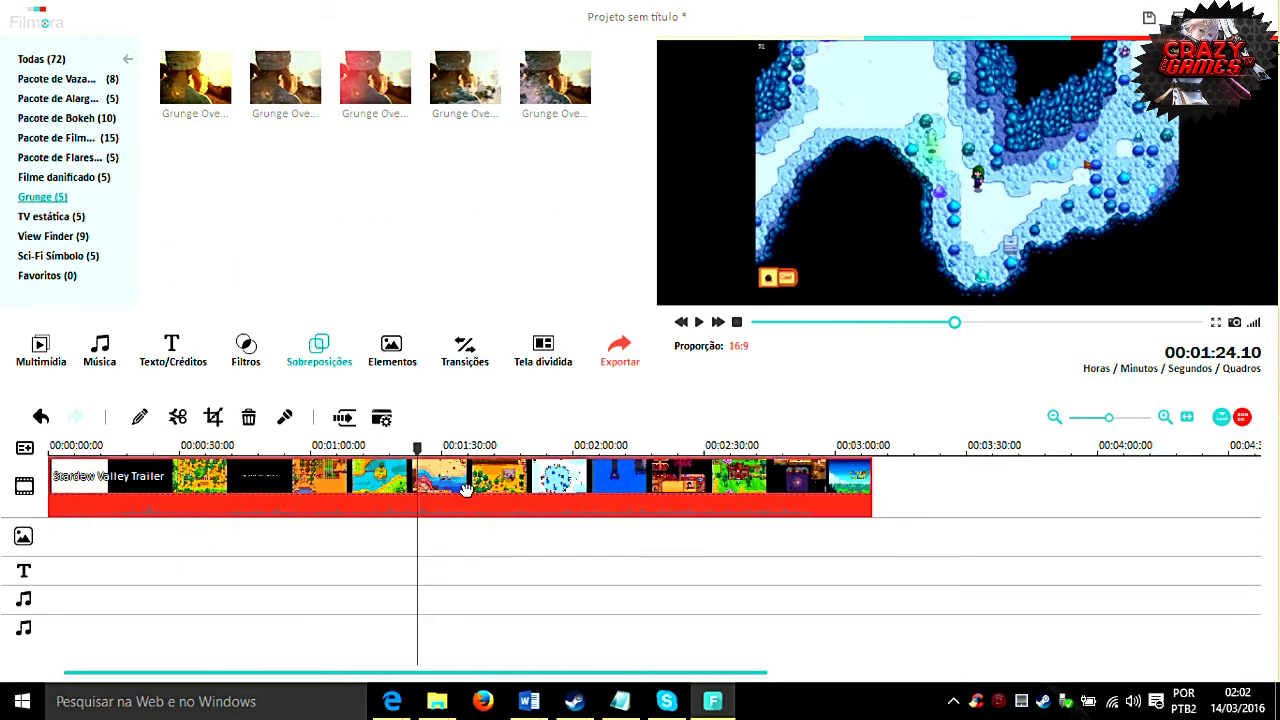
key("Delete")
Preview the Balloon 2 and Balloon 1 celebration elements and look through the Amor and Crachá elements
left_click(390, 355)
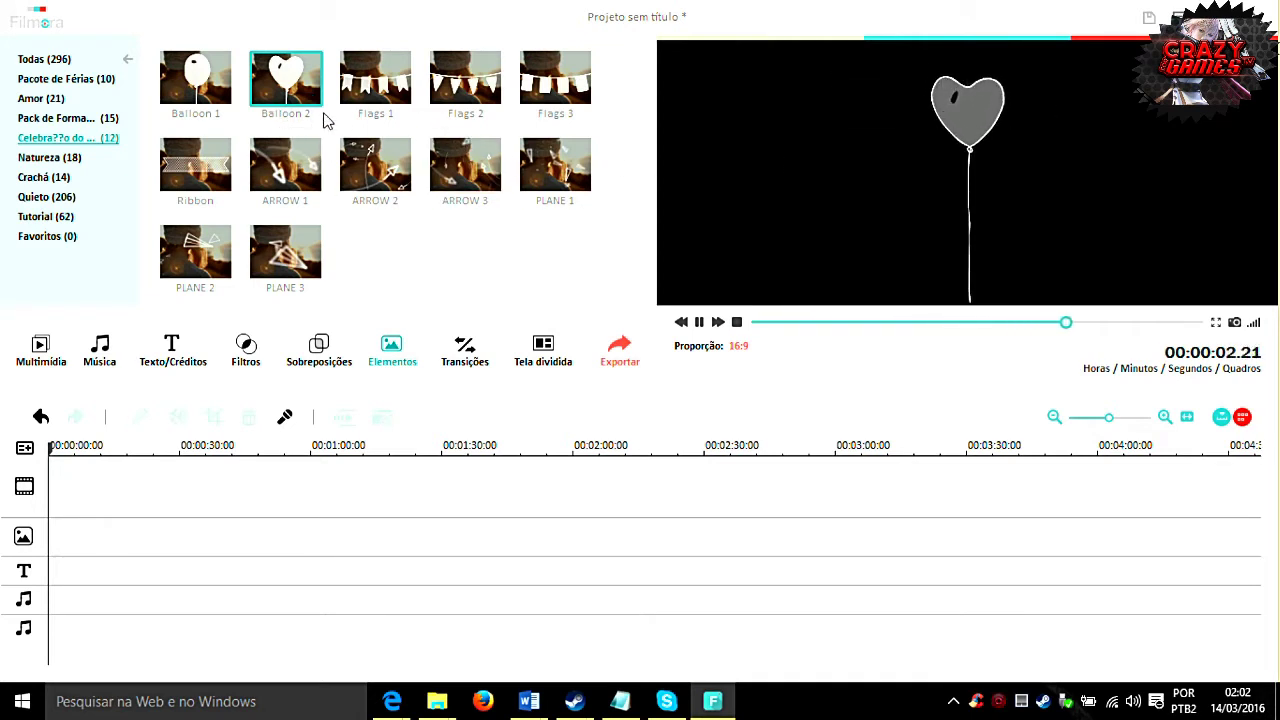
left_click(198, 97)
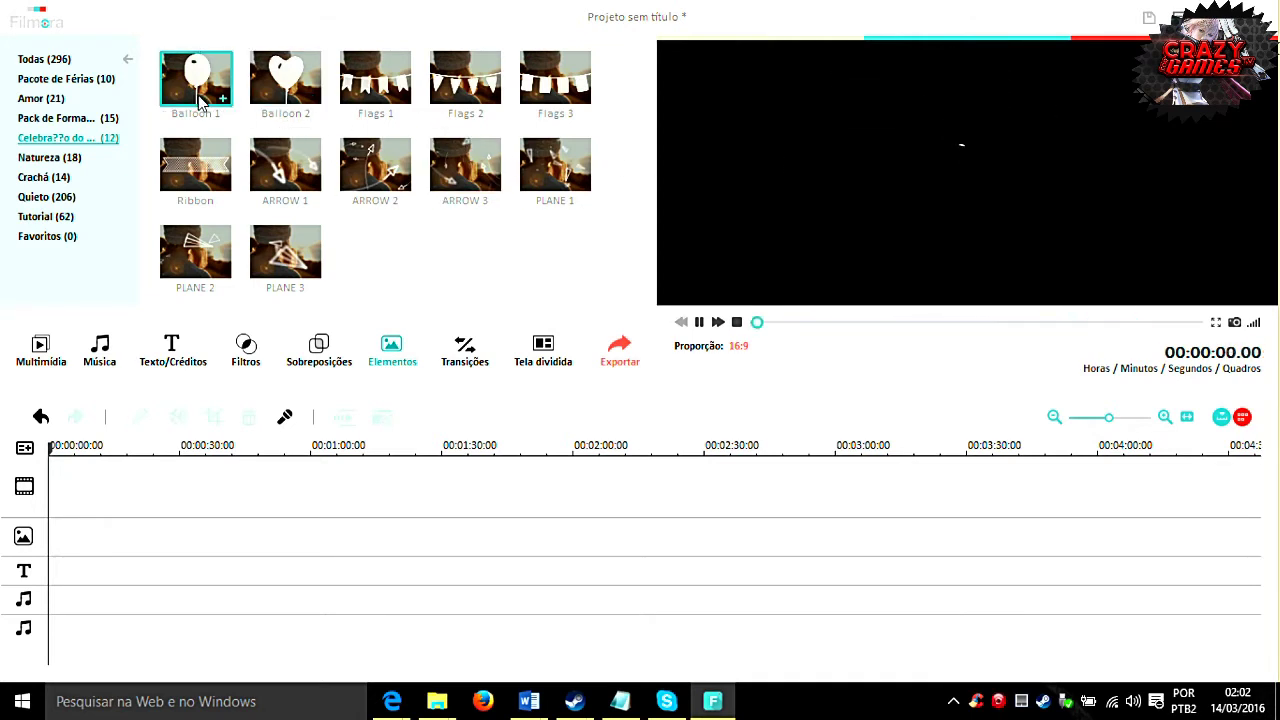
left_click(45, 99)
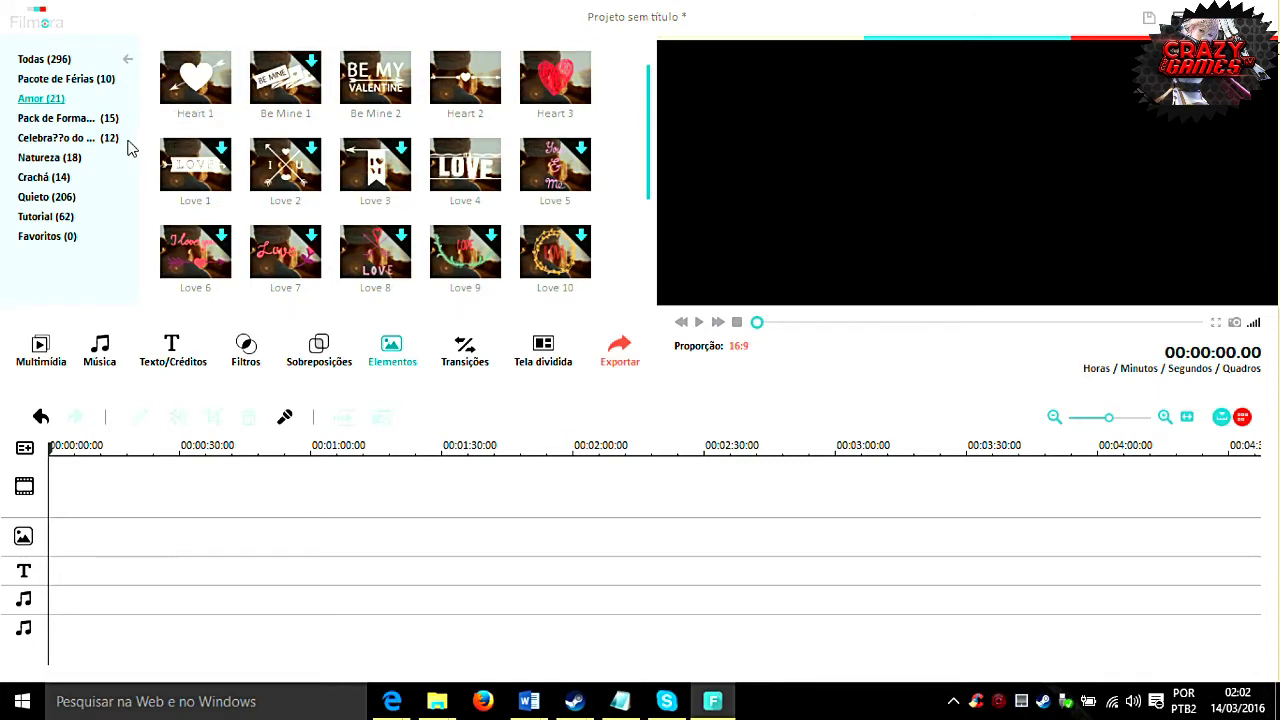
left_click(48, 177)
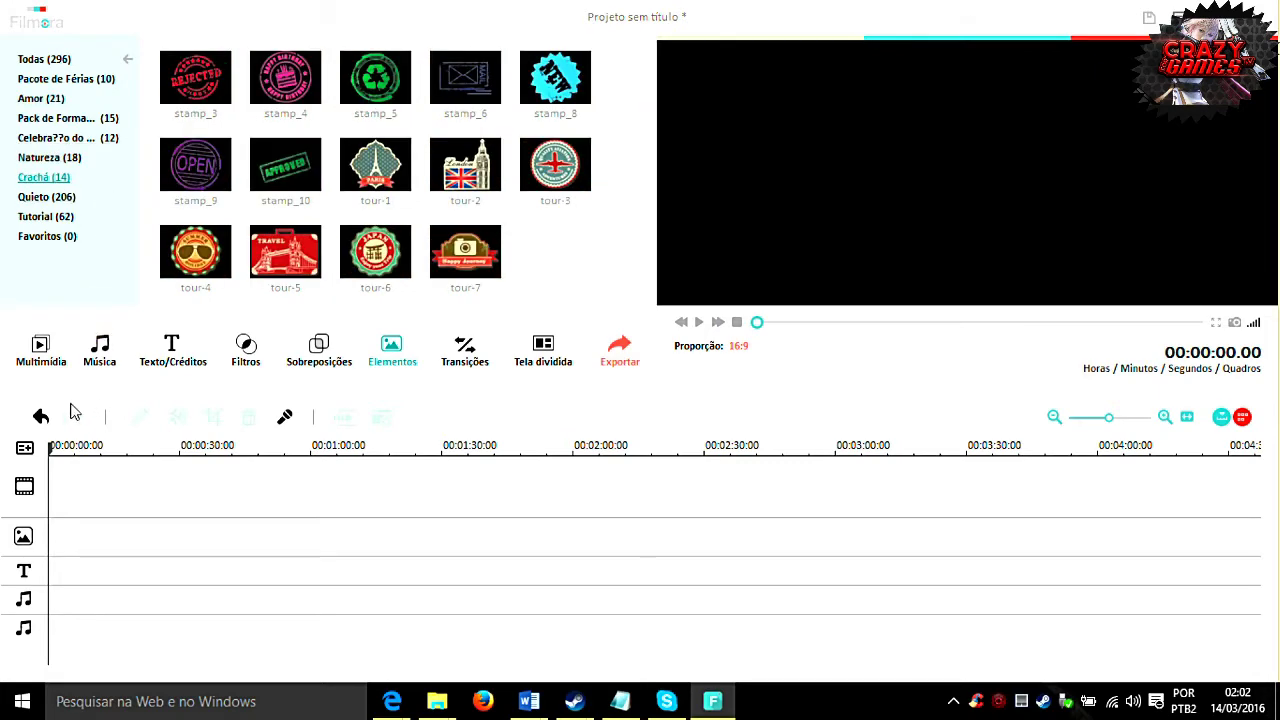
Place the XENOGEARS cutscenes video from the media library at the start of the video track
left_click(40, 352)
left_click_drag(548, 205, 222, 508)
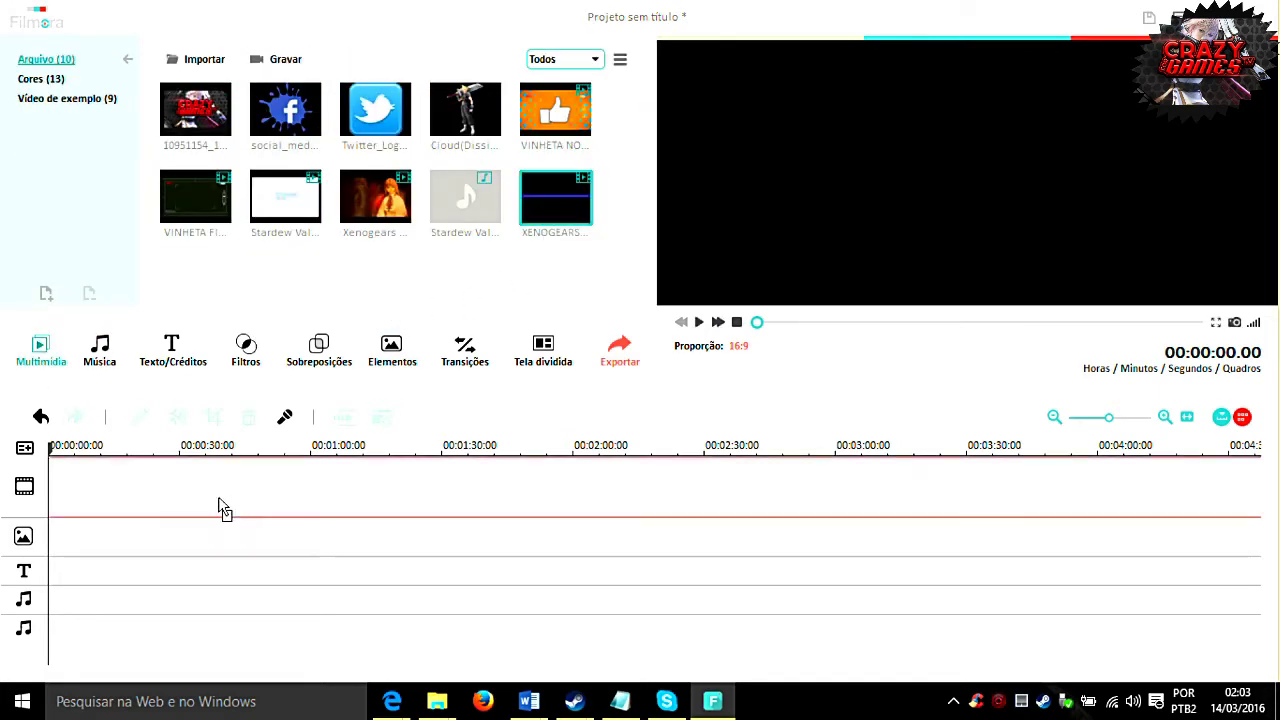
left_click_drag(141, 492, 141, 492)
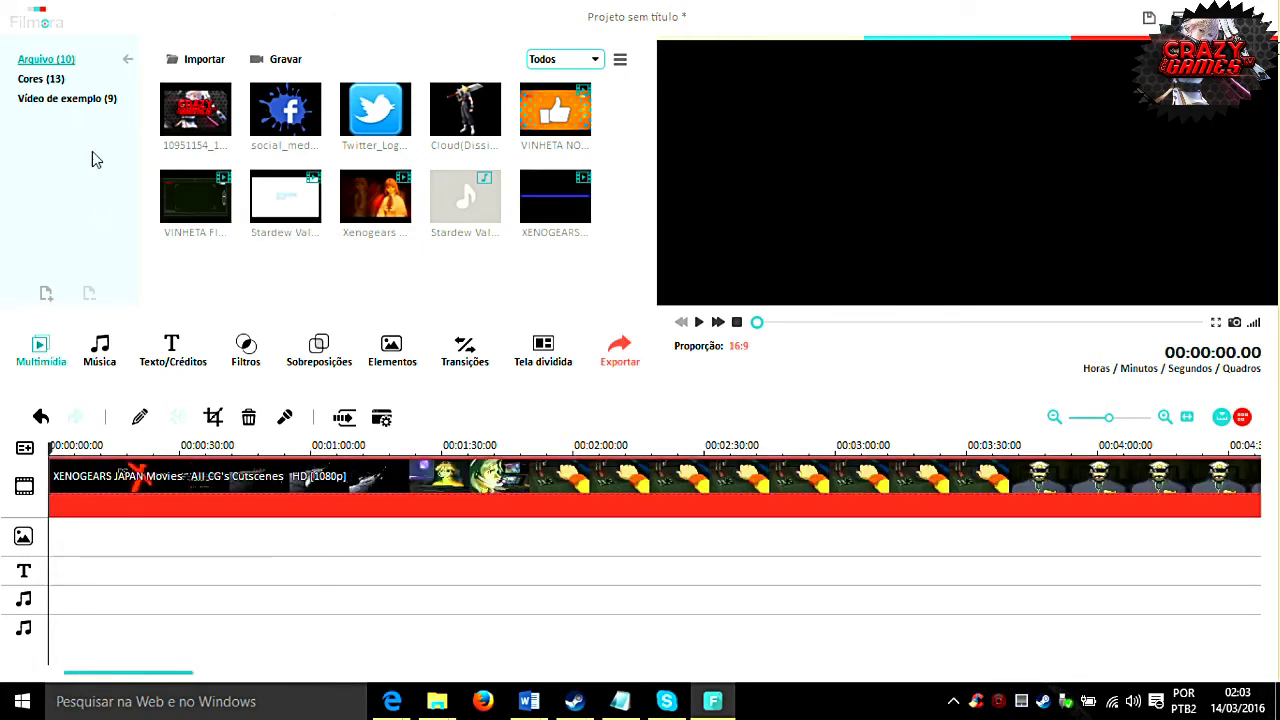
Add the tour-1 Paris badge over the video from about 1:17 to 1:58 and play it from its start
left_click(391, 360)
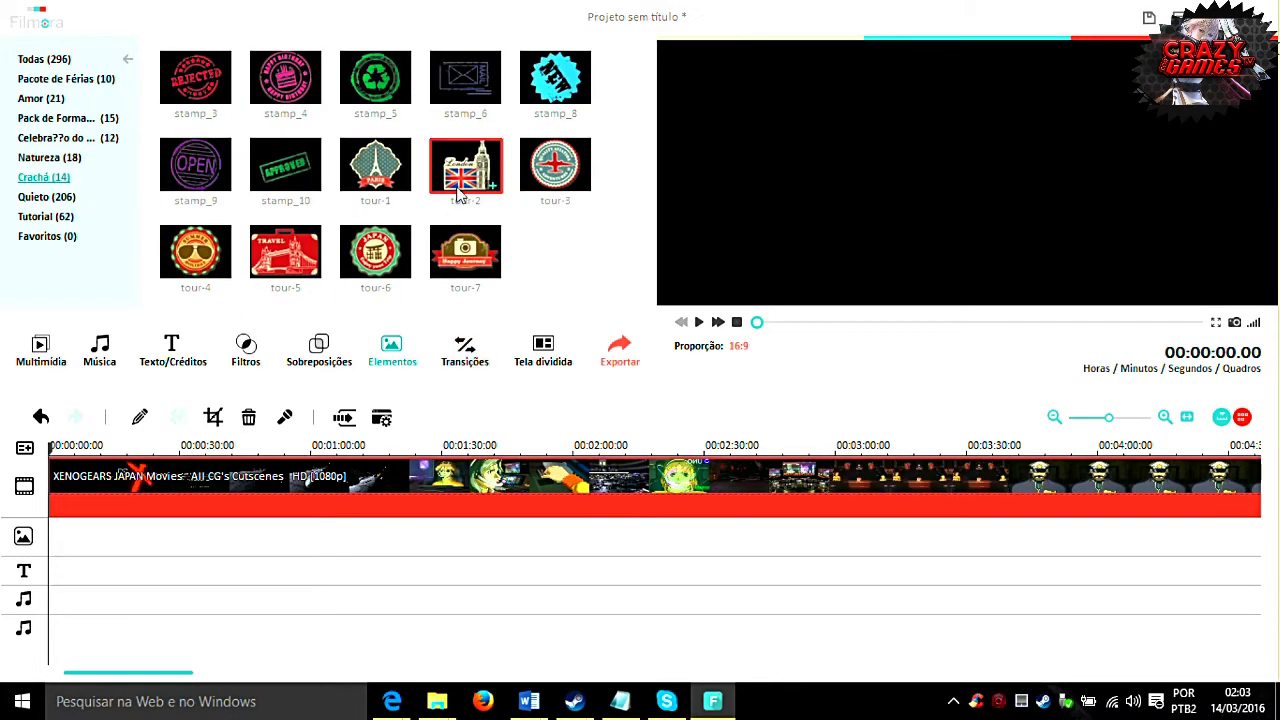
left_click_drag(376, 170, 563, 537)
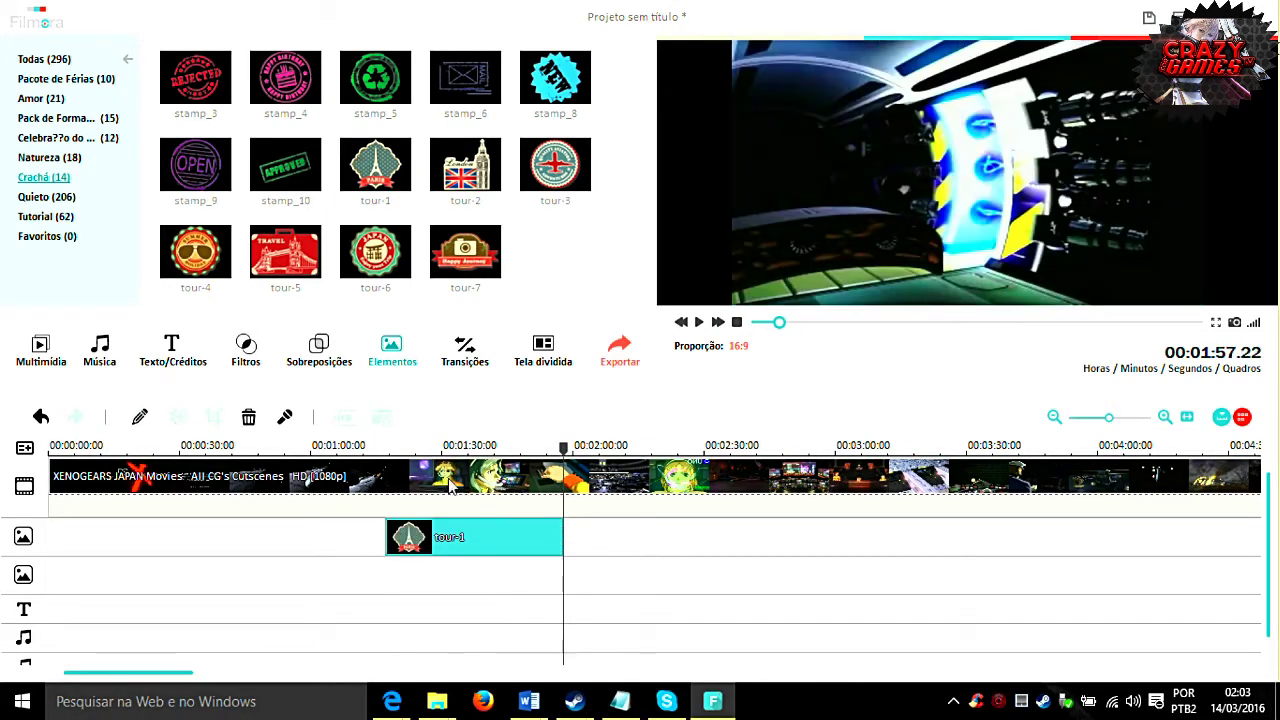
left_click(386, 448)
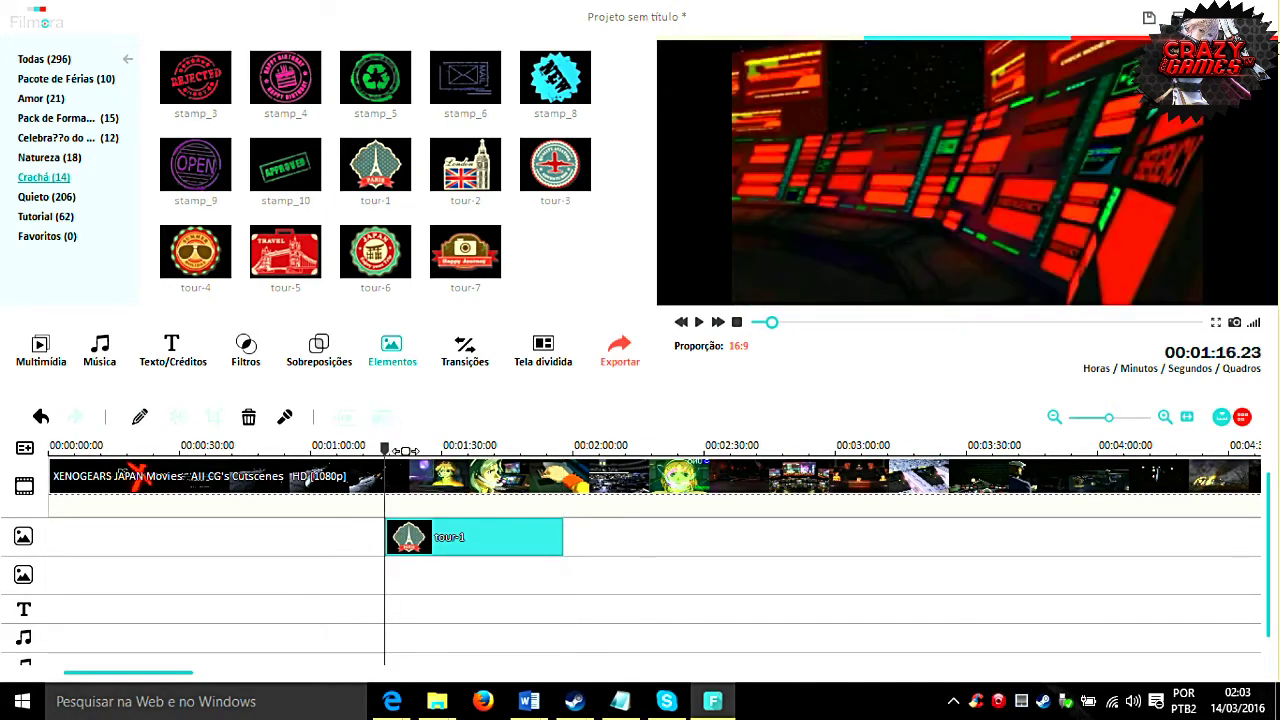
left_click(699, 323)
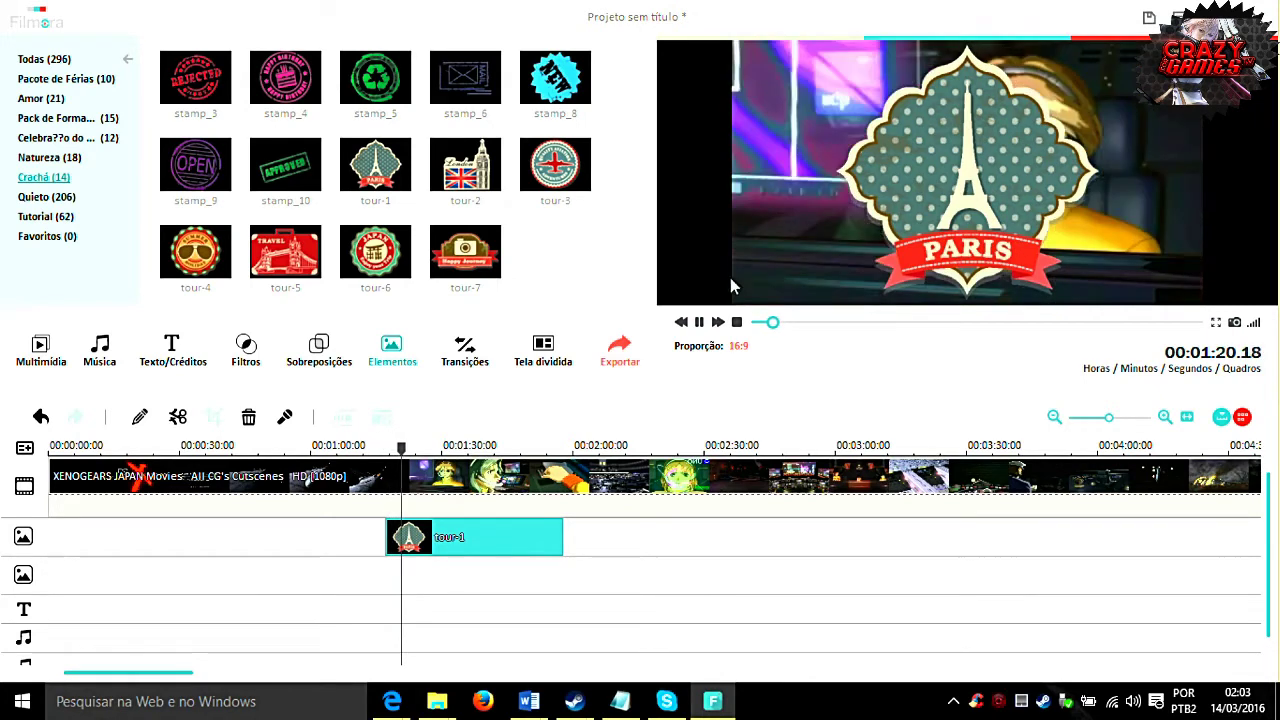
Try several motion presets on the tour-1 badge, including Zoom in 1, Zoom out 3 and Zoom out 2, ending with a diagonal Move to upper preset
right_click(517, 546)
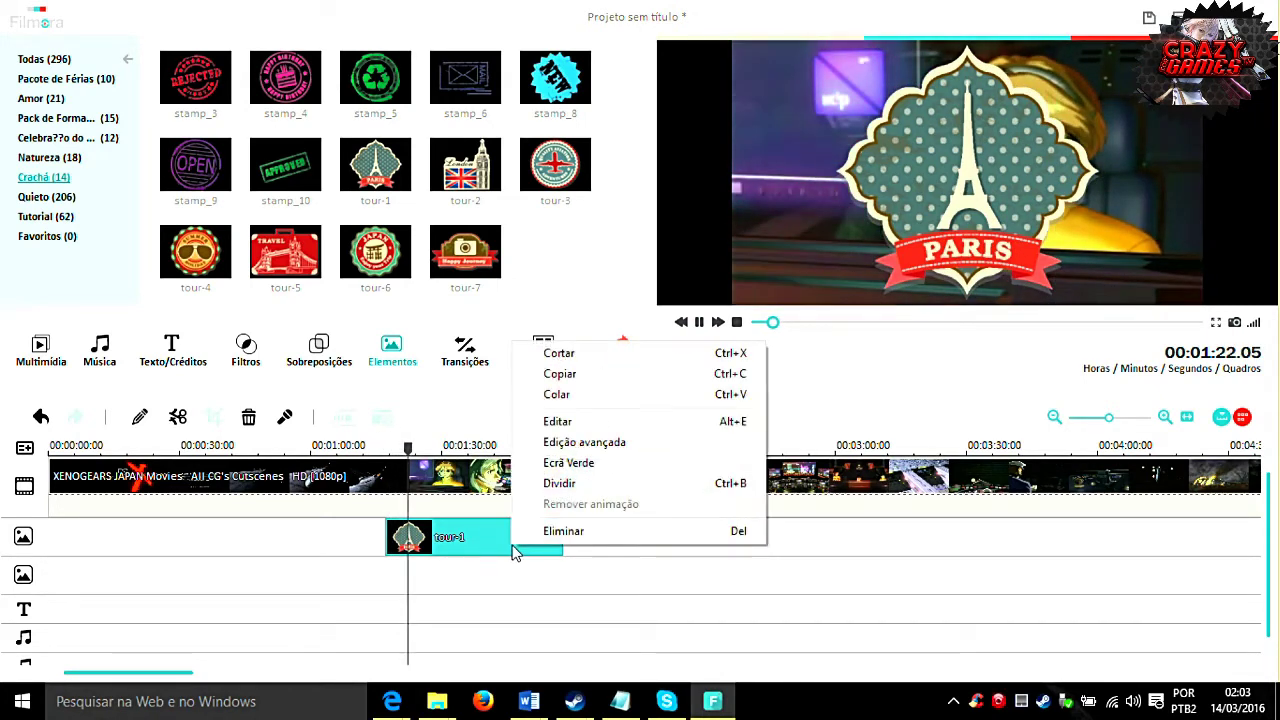
left_click(560, 422)
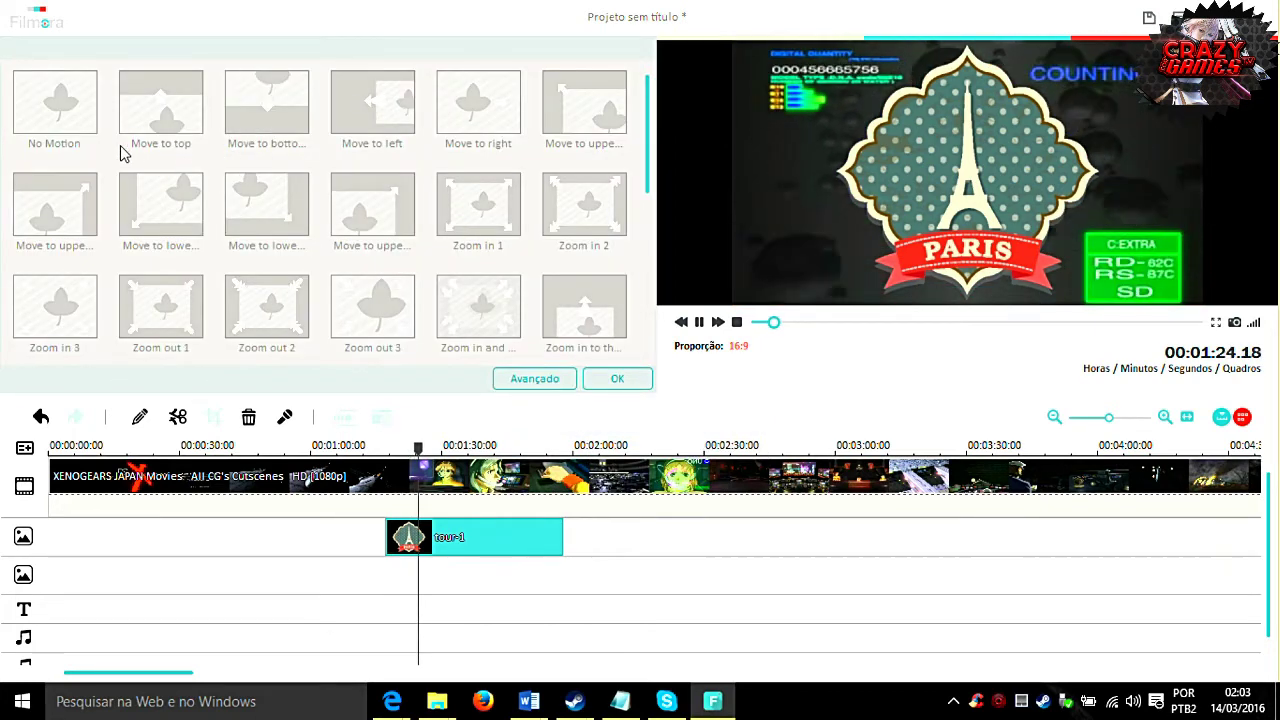
left_click(163, 121)
left_click(494, 233)
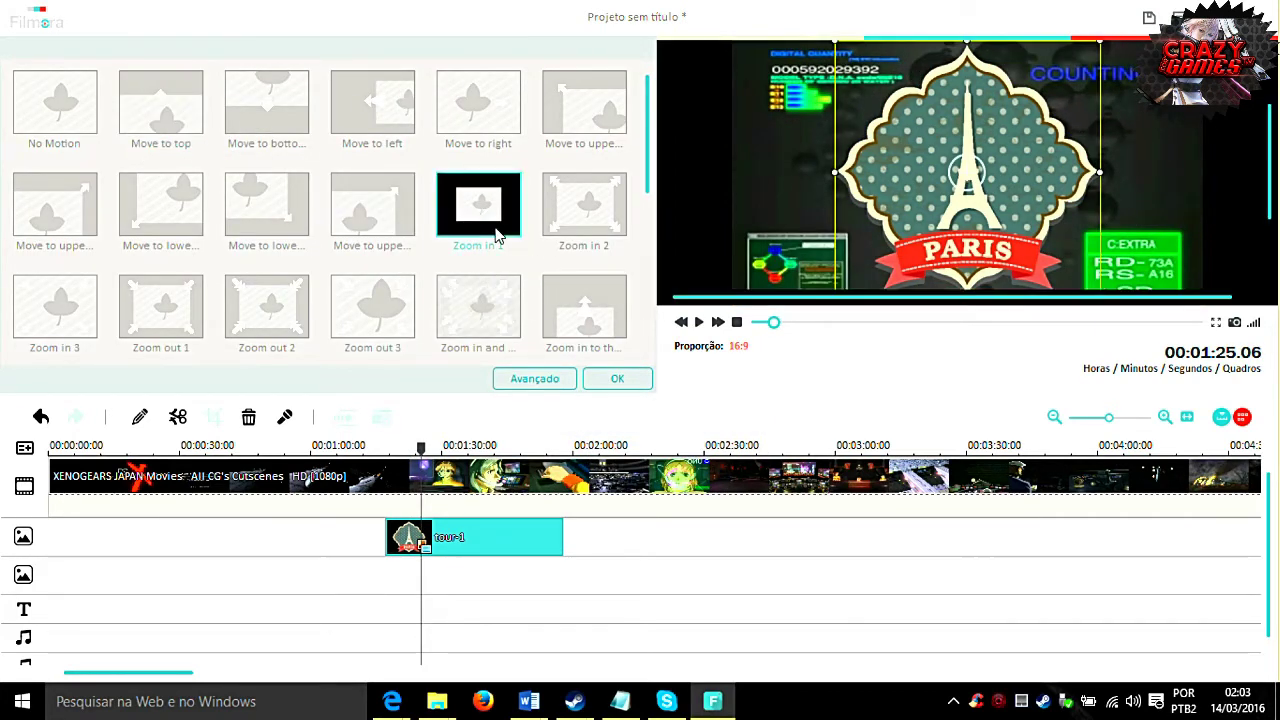
left_click(584, 306)
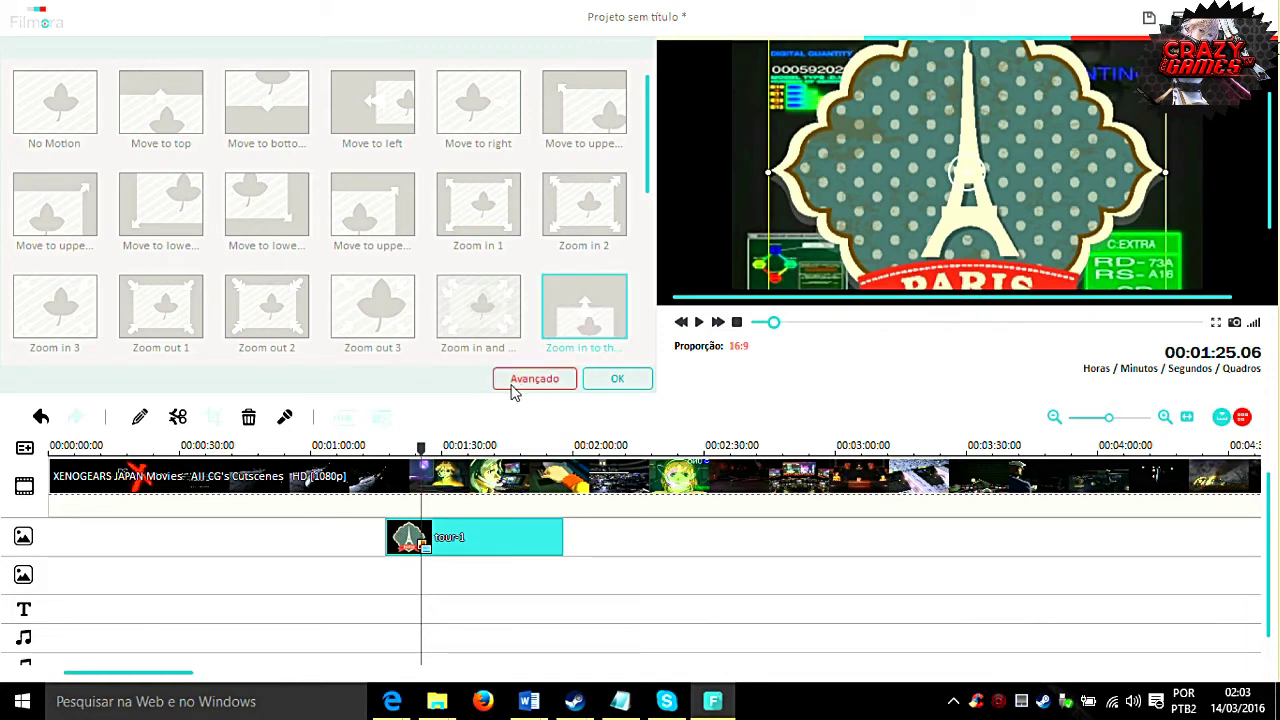
left_click(478, 306)
left_click(365, 318)
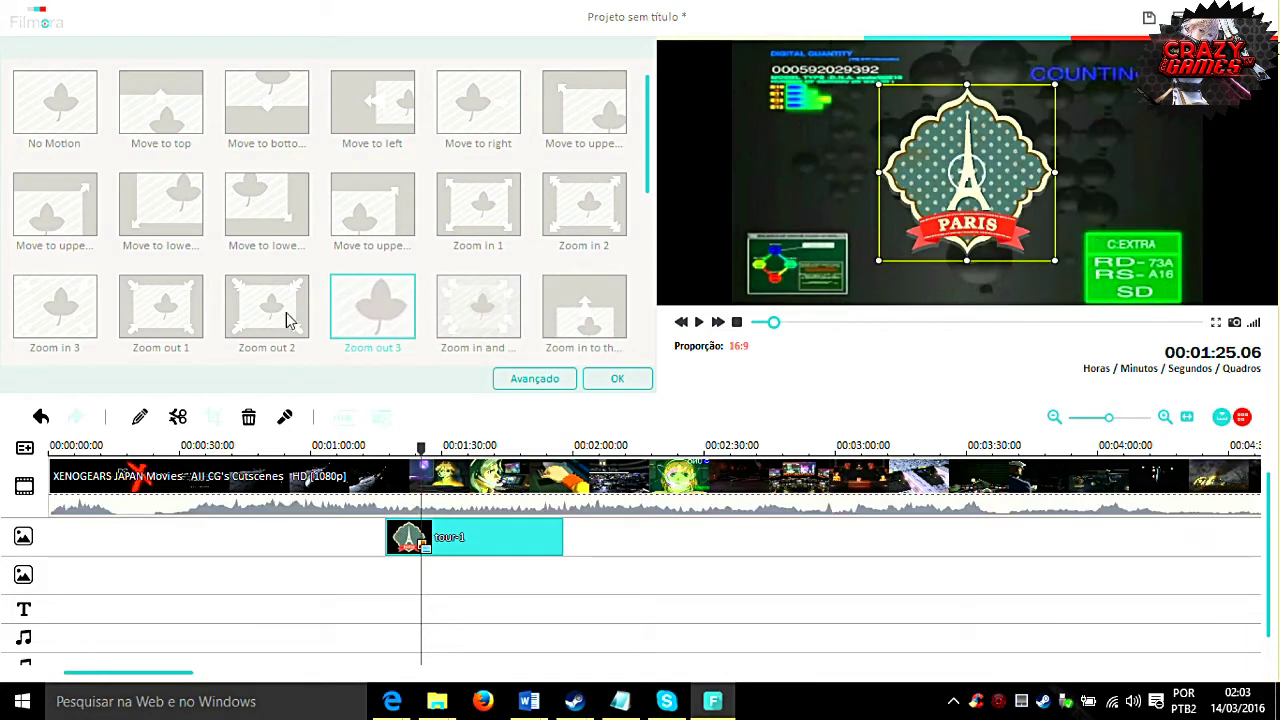
left_click(287, 318)
left_click(56, 208)
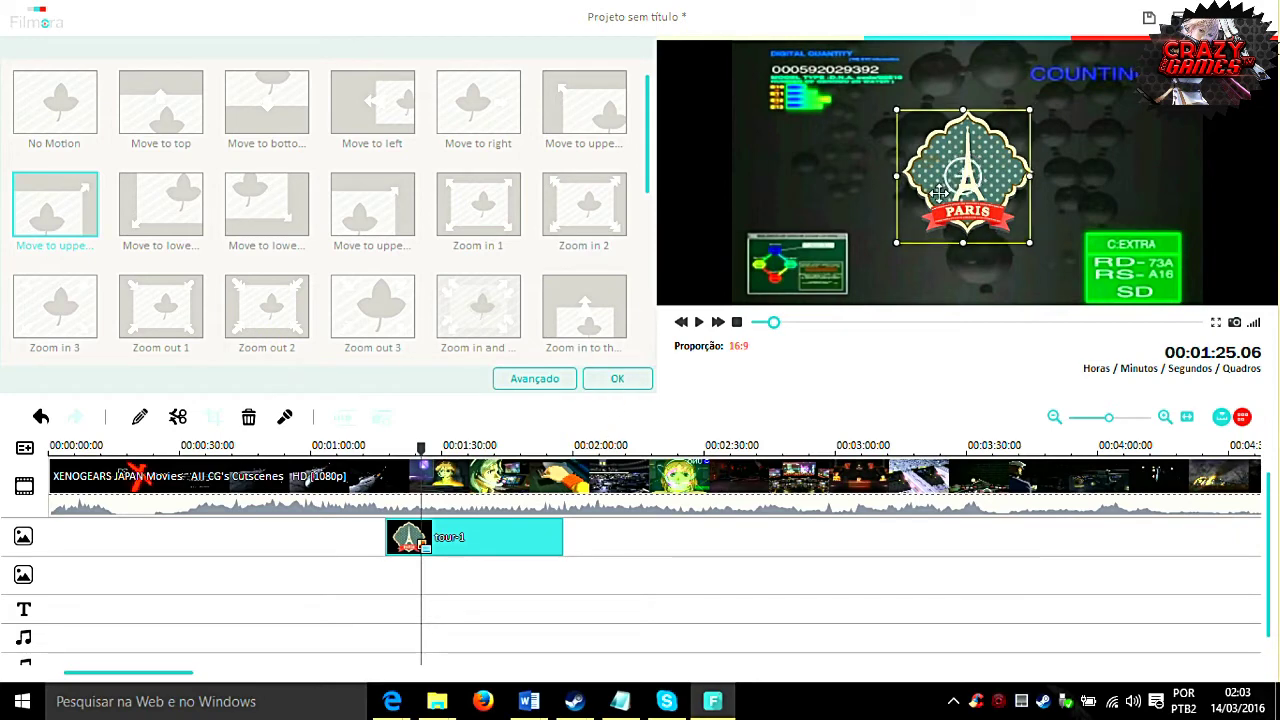
Move the Paris badge to the left part of the video frame, apply the edit and play the badge from its start
left_click_drag(940, 180, 816, 201)
left_click(617, 380)
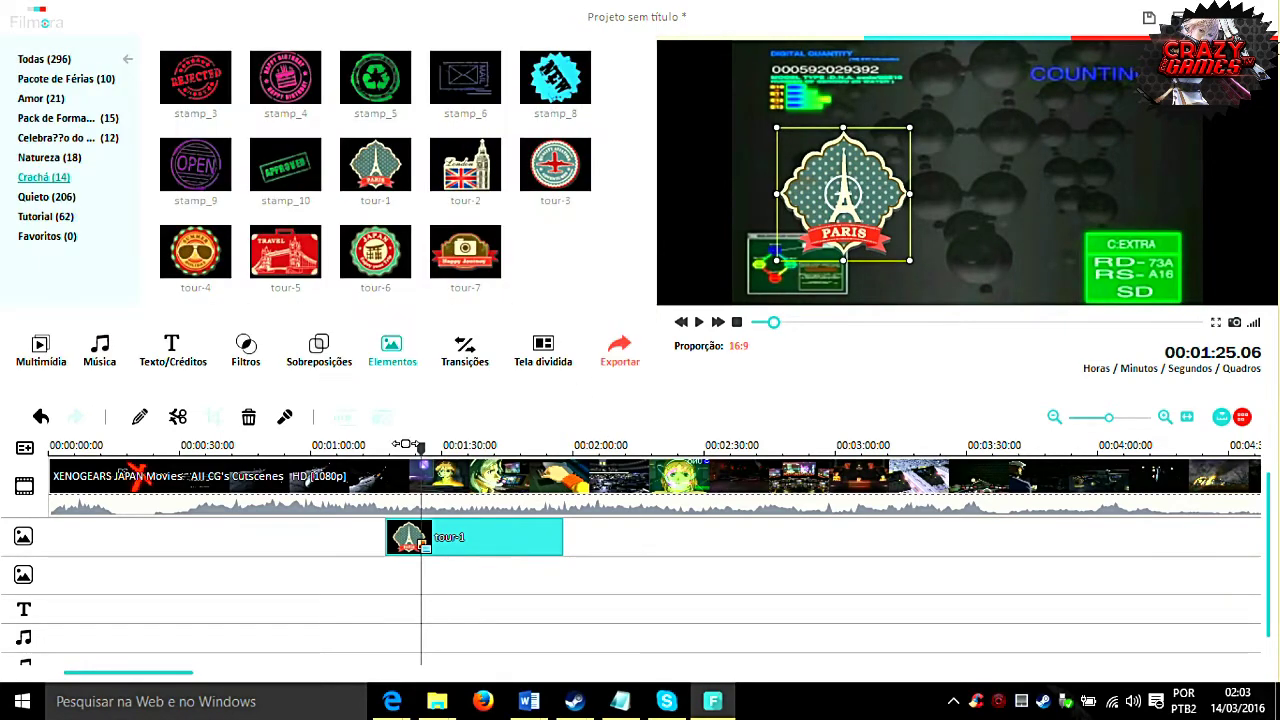
left_click(389, 450)
left_click(700, 324)
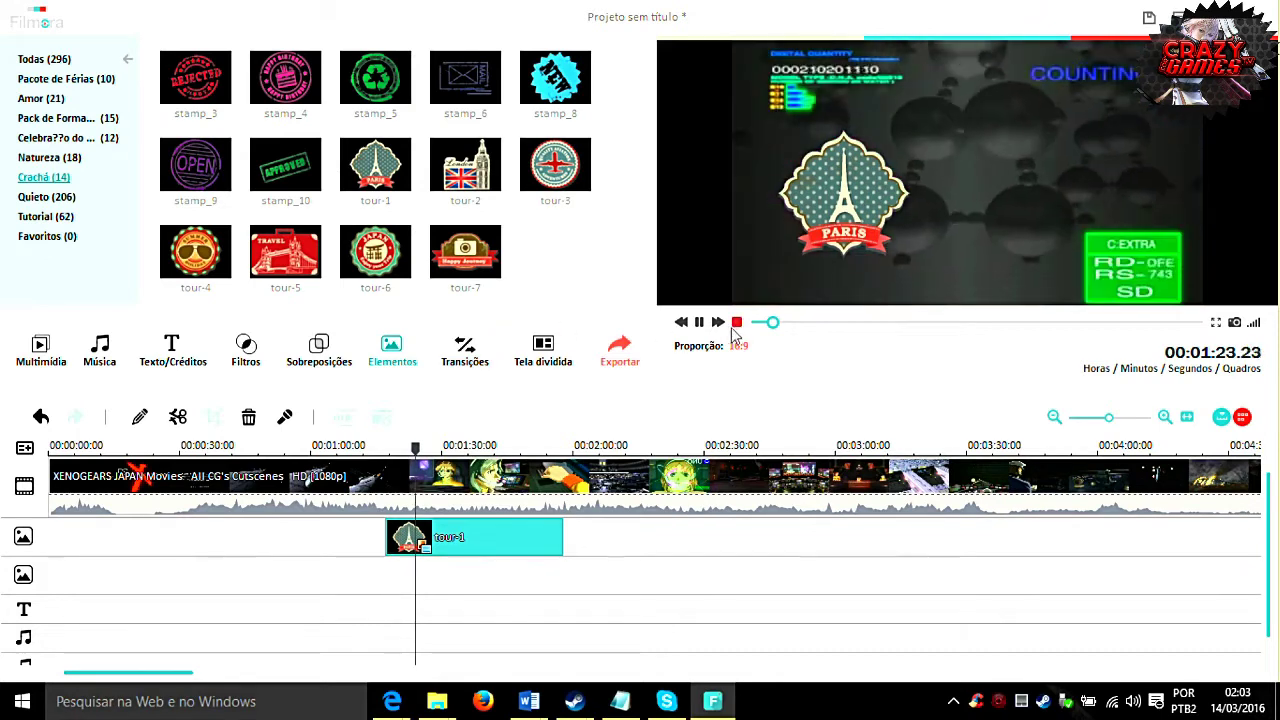
Stop playback and delete the tour-1 badge from the timeline
key("space")
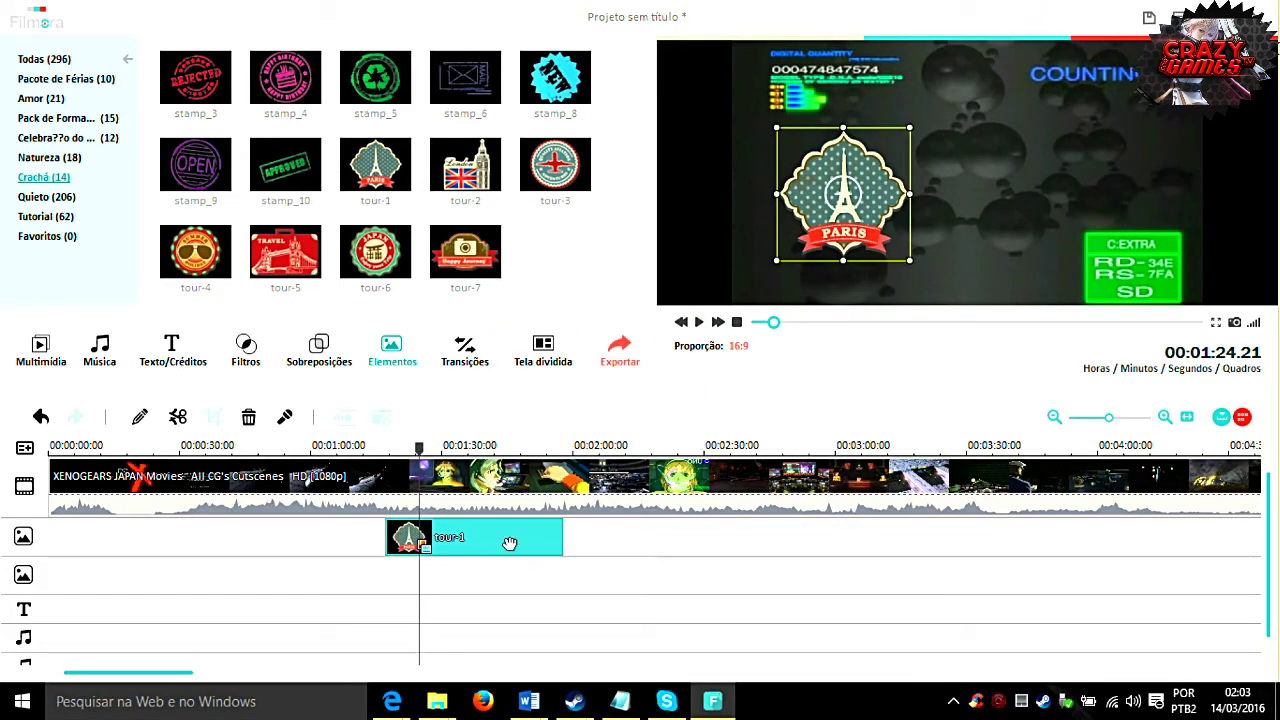
key("Delete")
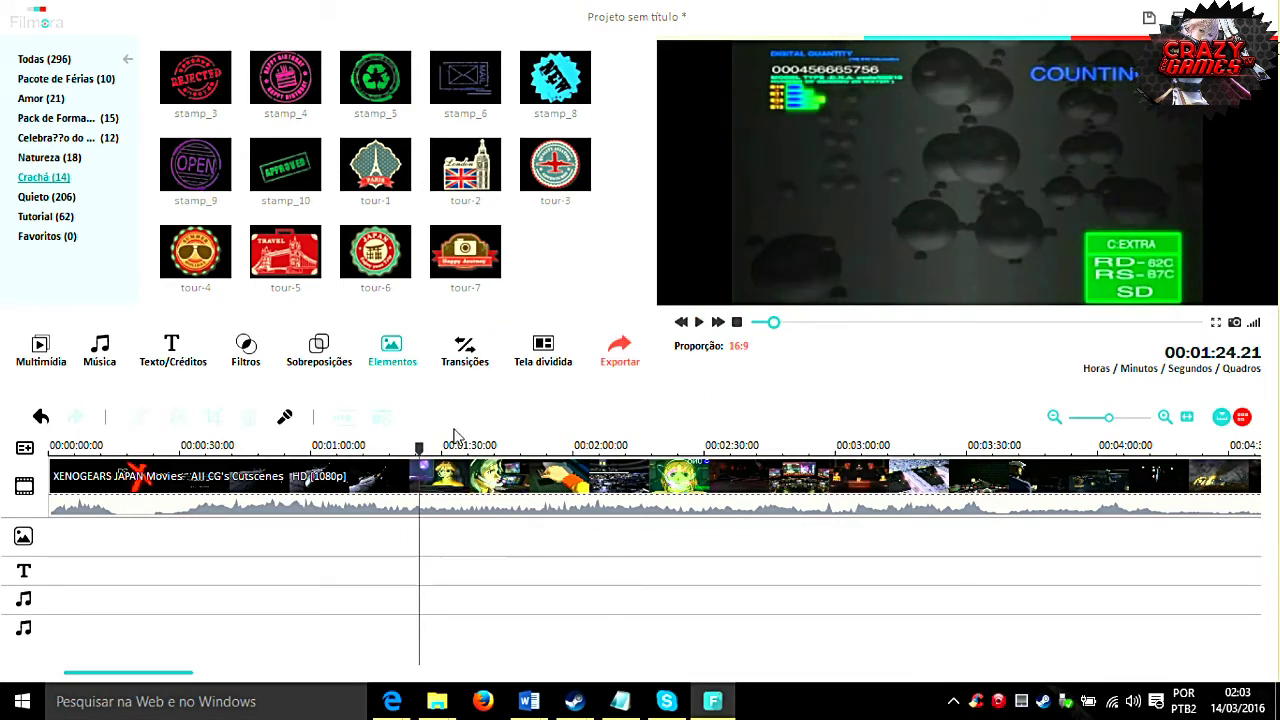
left_click(466, 356)
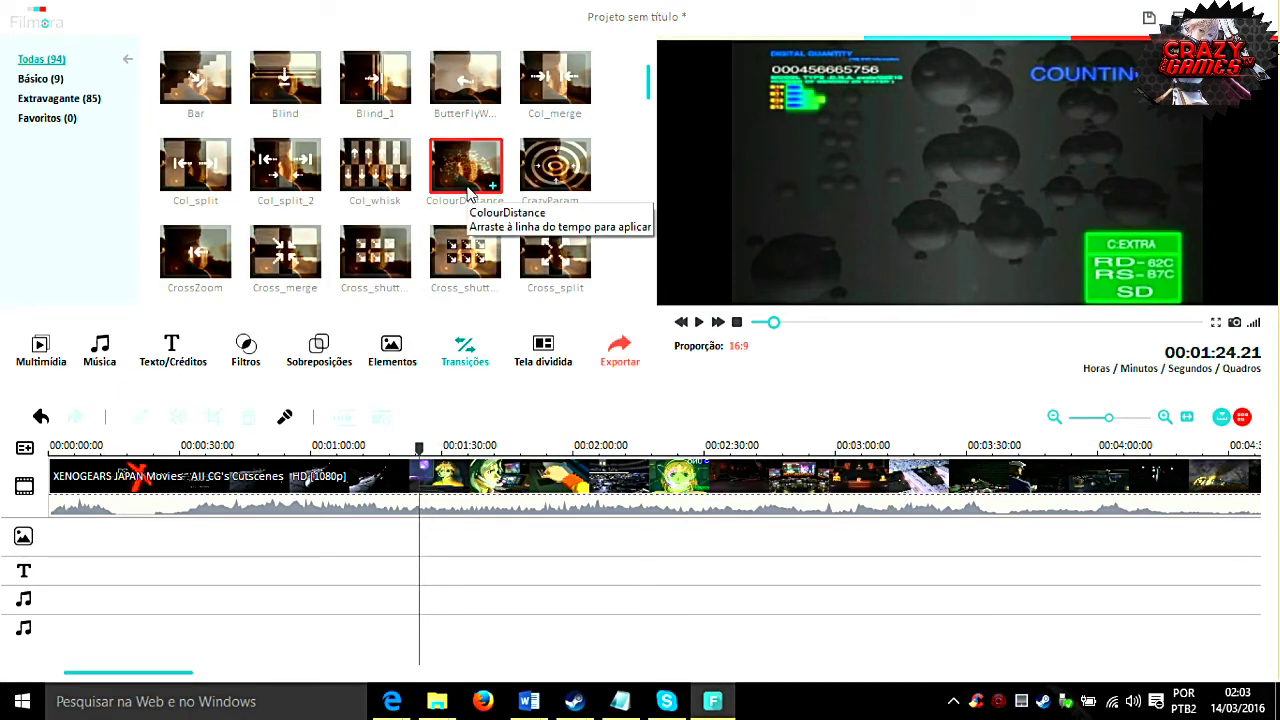
left_click(395, 348)
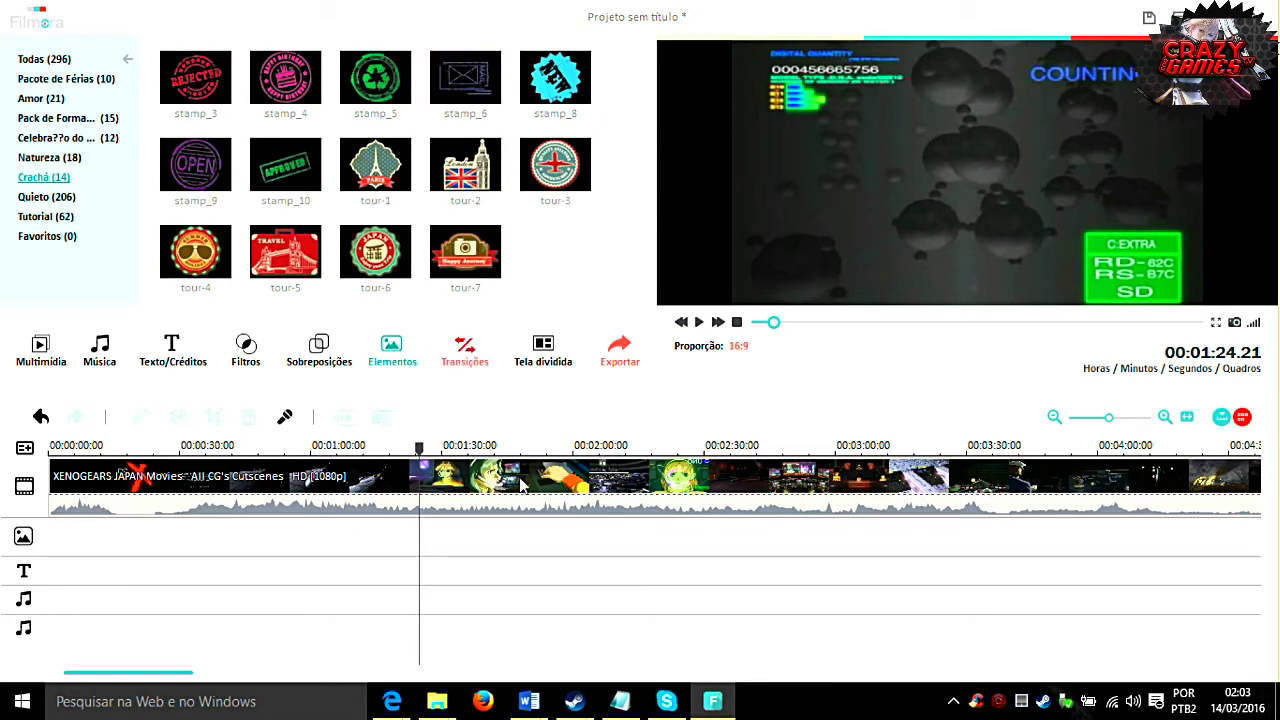
Place the playhead at about 4:43 on the XENOGEARS video
left_click_drag(1107, 420, 1099, 418)
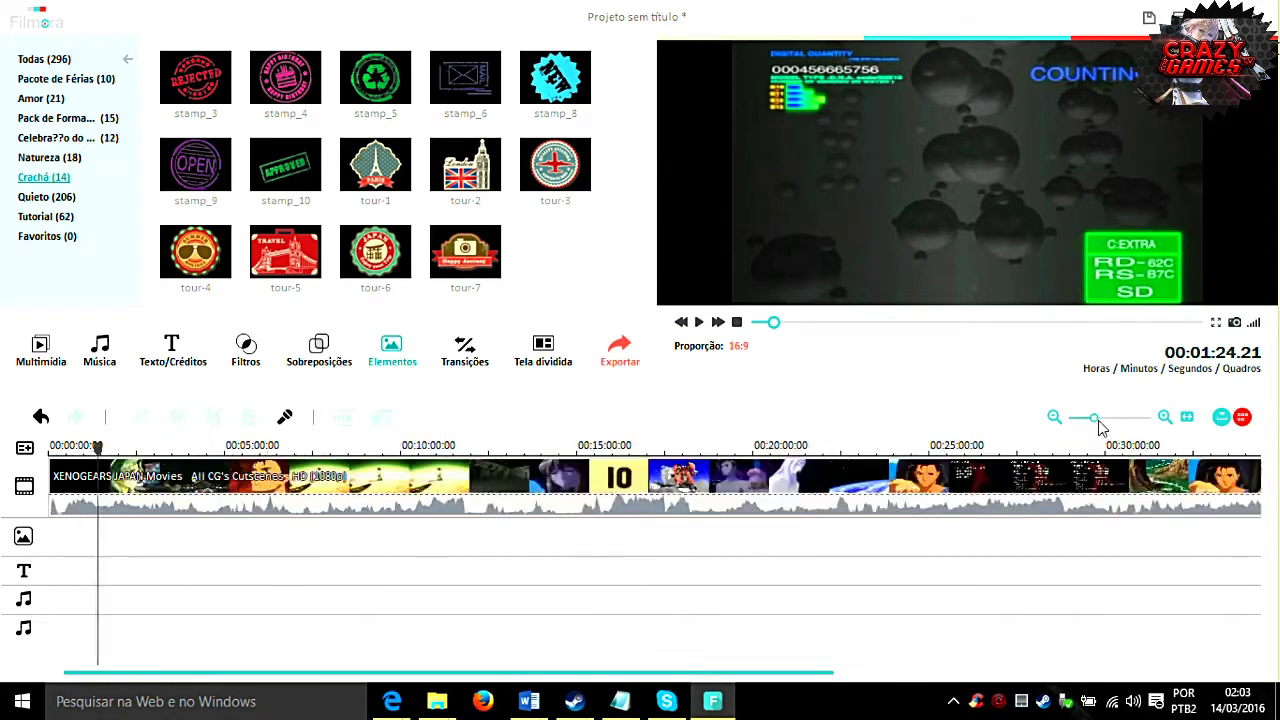
left_click(428, 490)
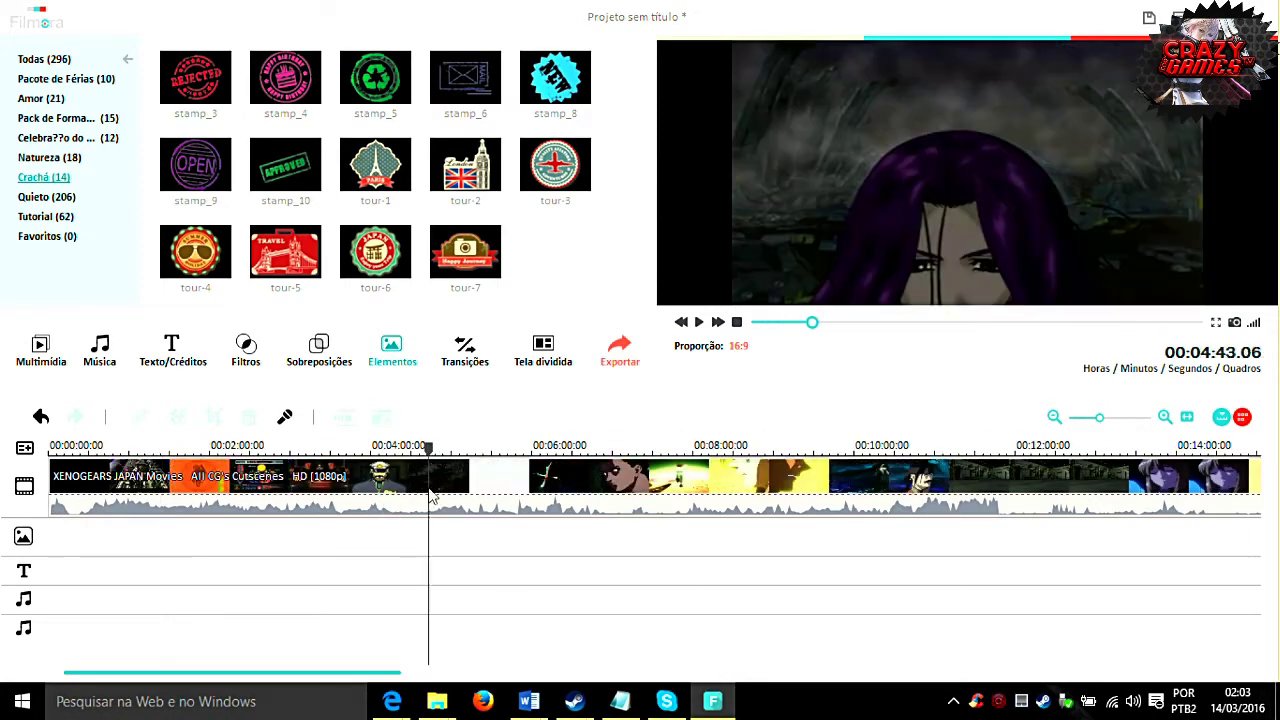
right_click(430, 498)
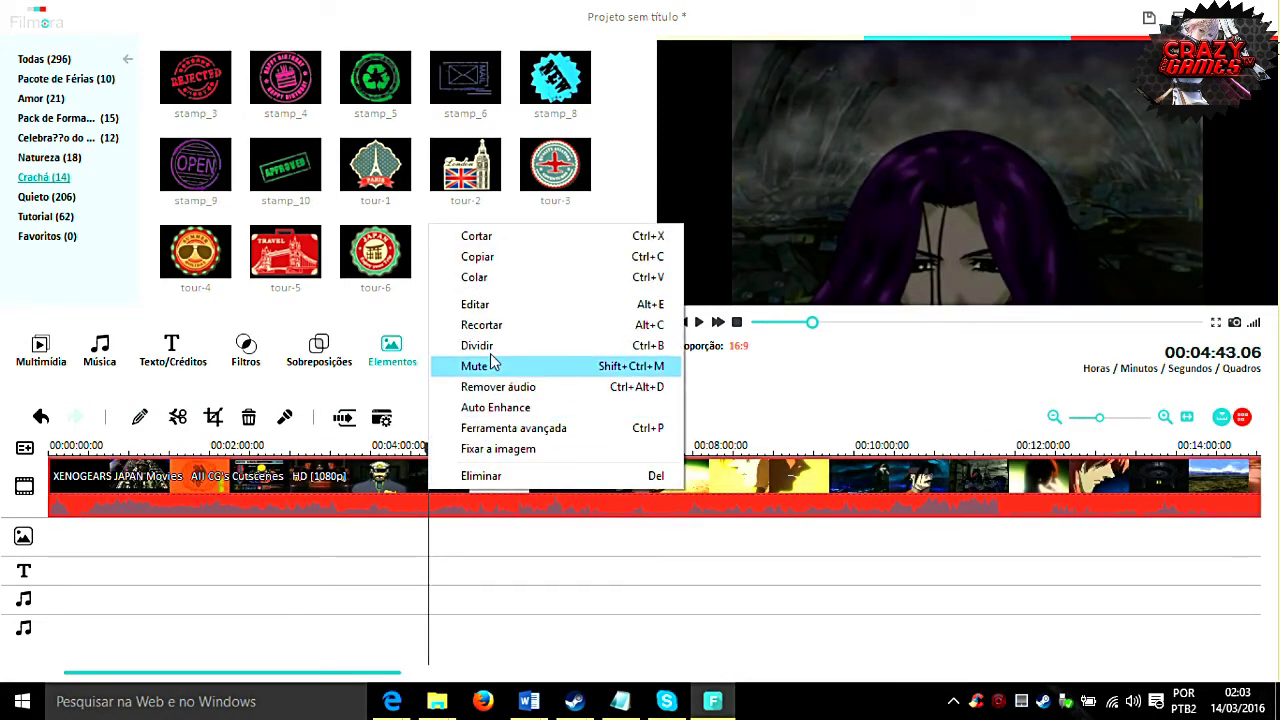
left_click(498, 332)
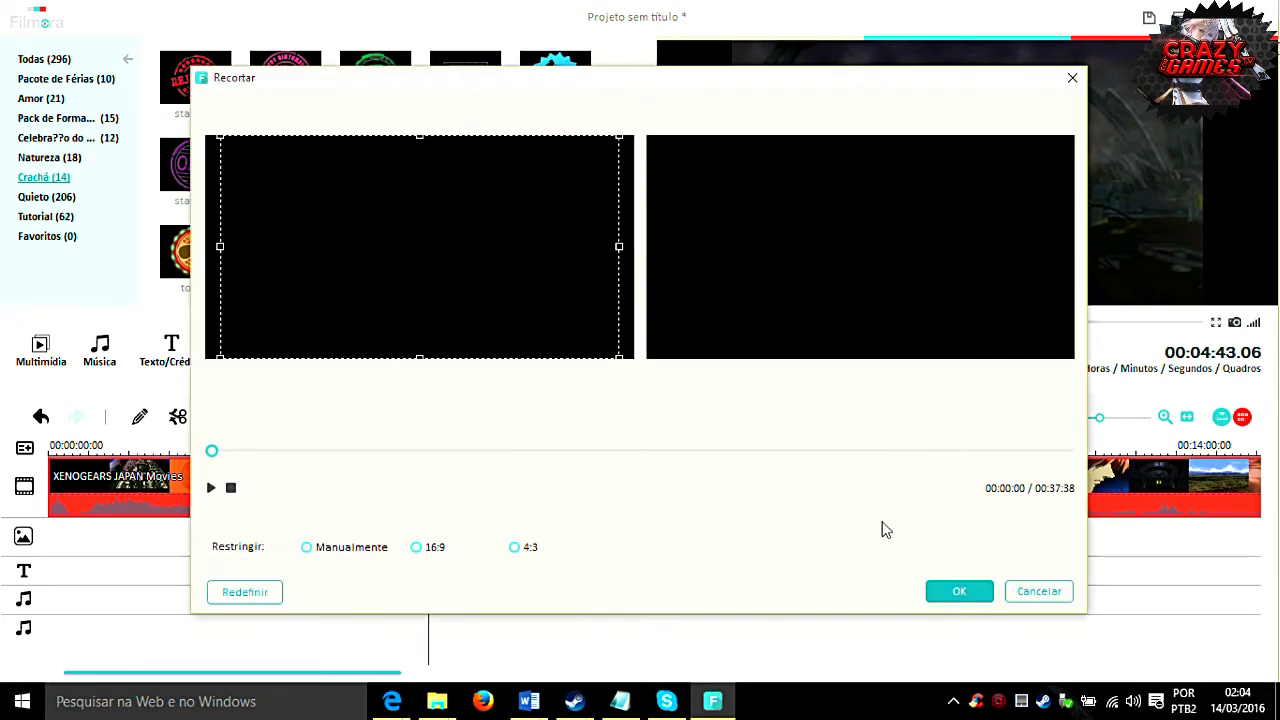
left_click(1043, 598)
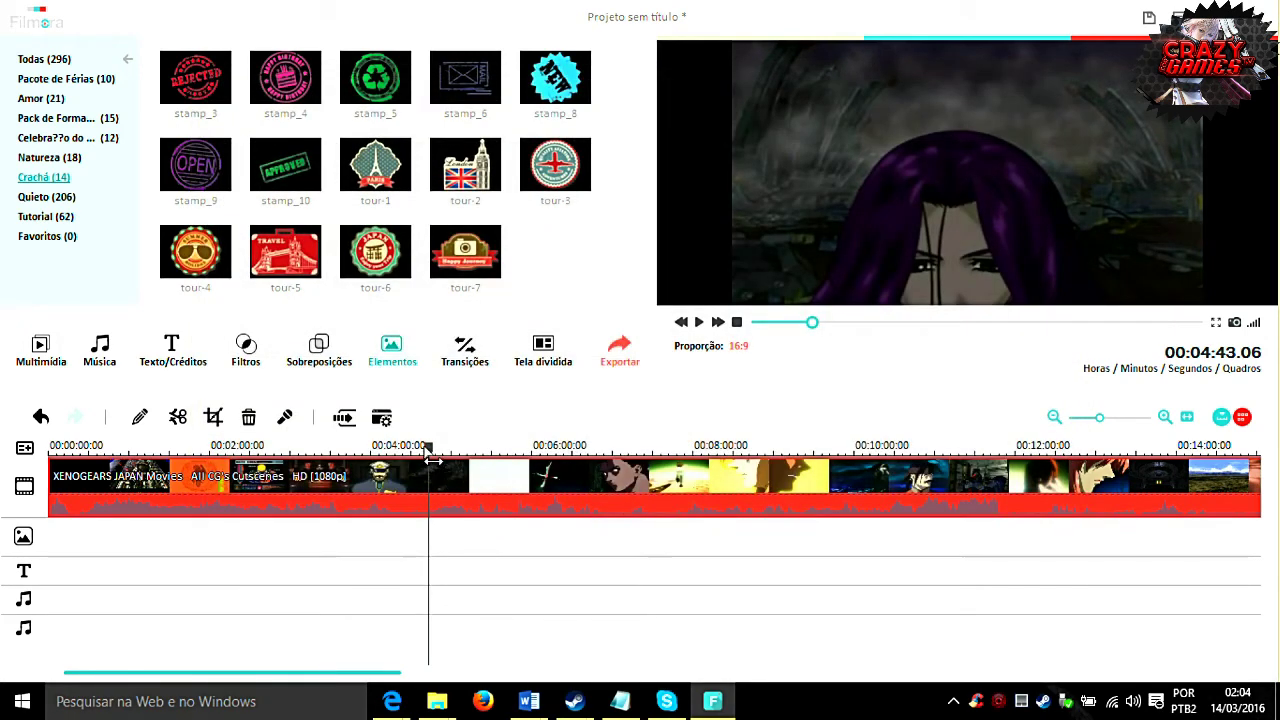
Split the XENOGEARS video at the playhead and place the CrazyParammetricFun transition on the cut, after previewing Col_whisk
right_click(430, 463)
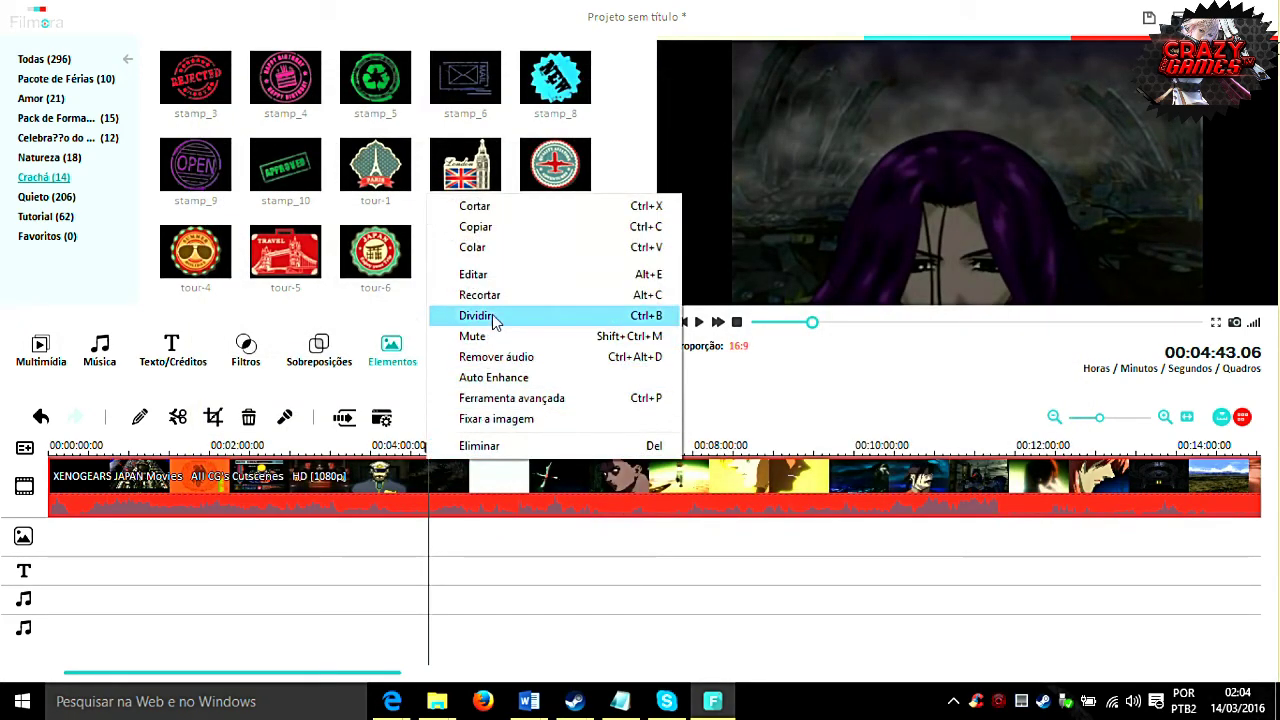
left_click(470, 316)
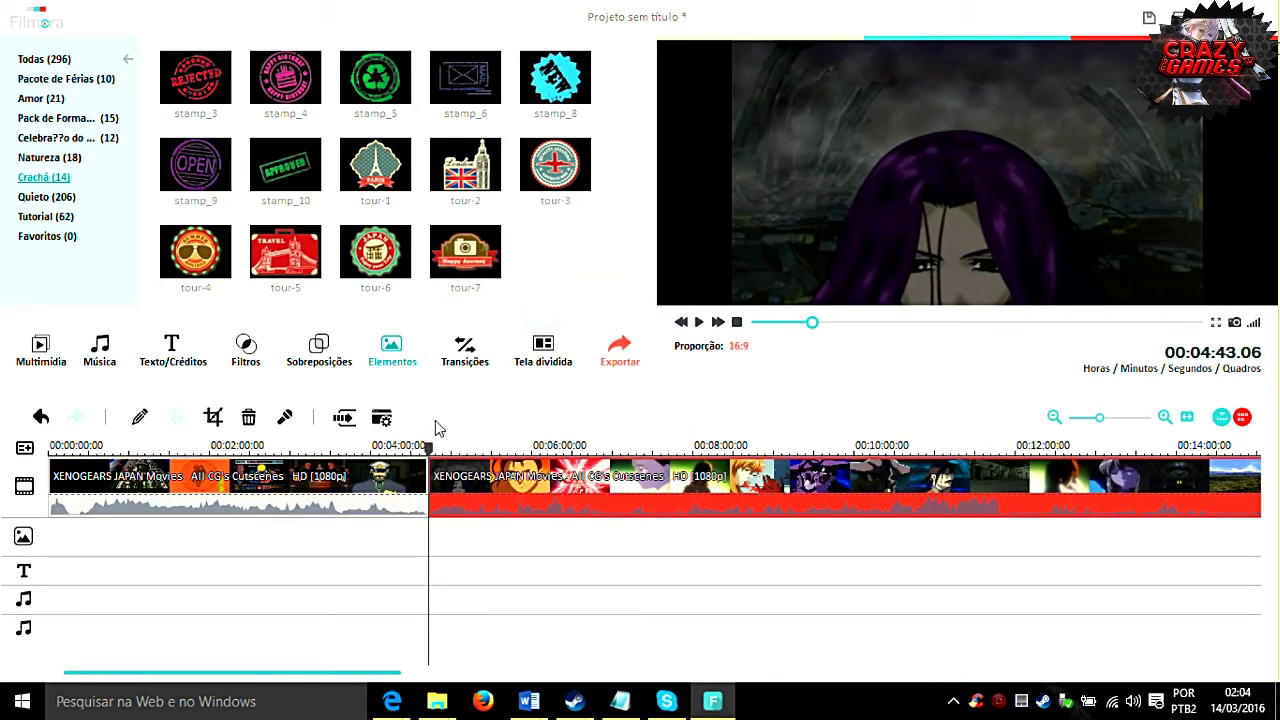
left_click(472, 366)
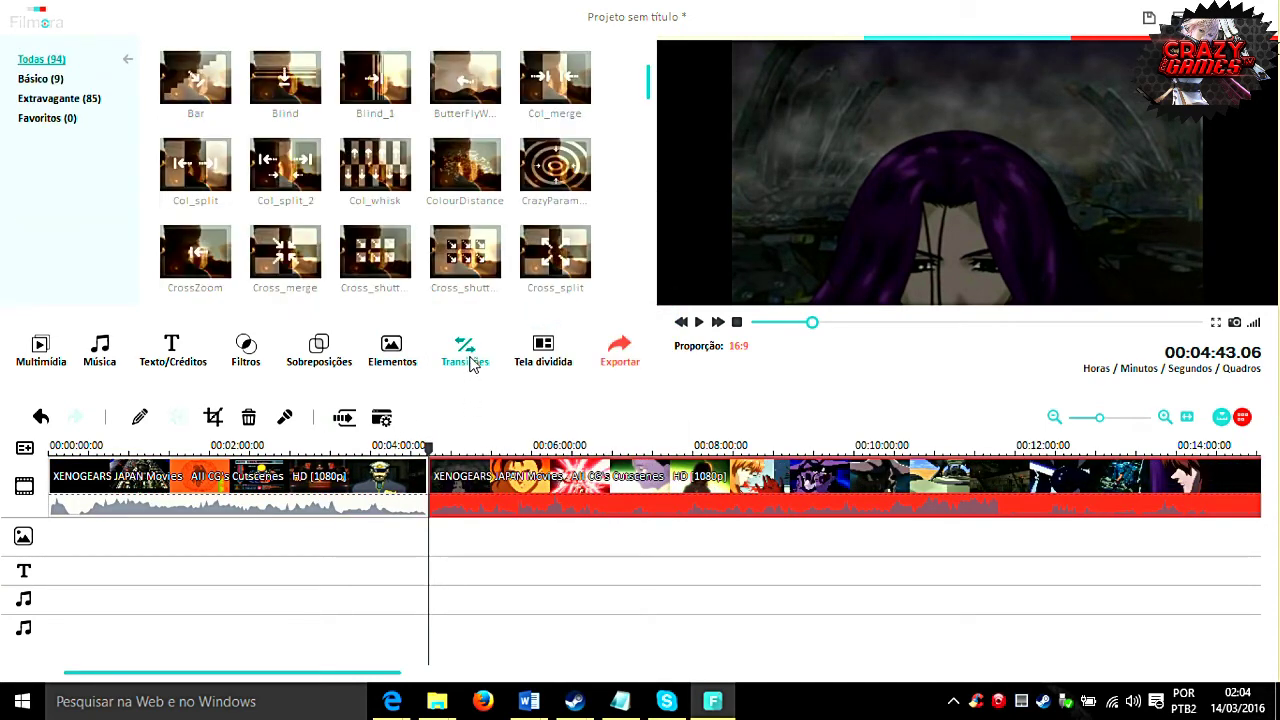
left_click(380, 188)
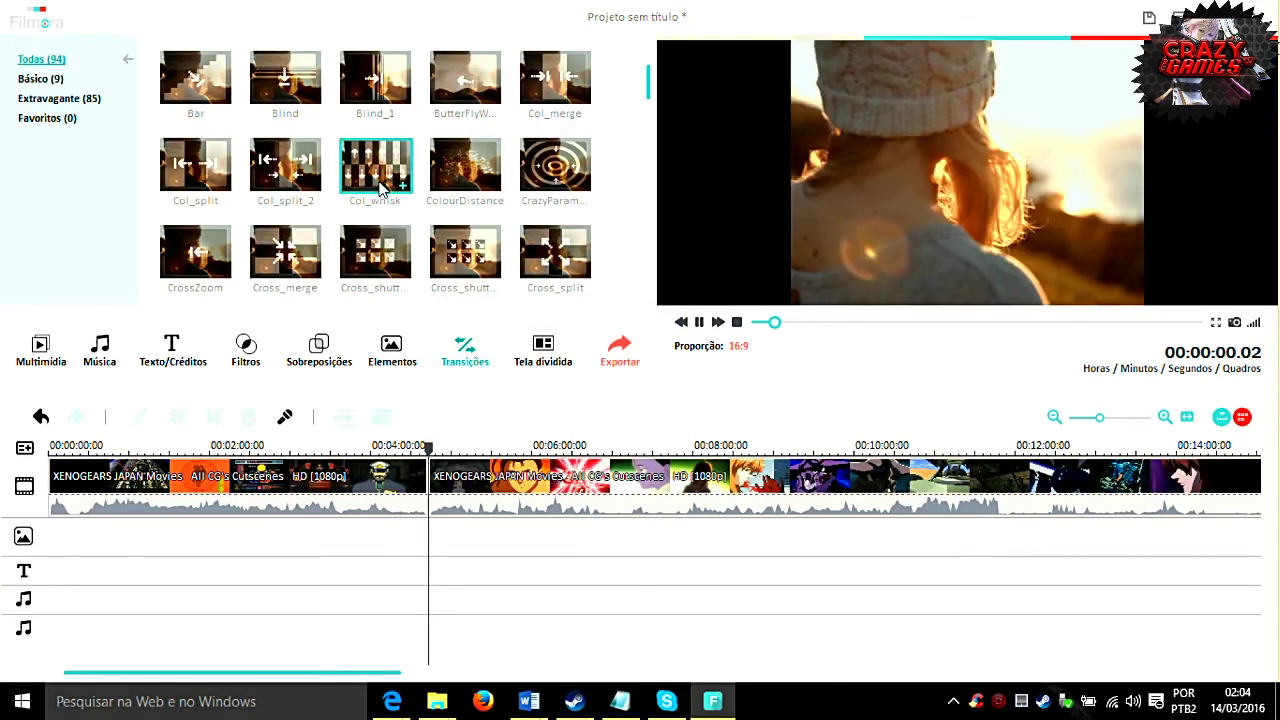
left_click(553, 170)
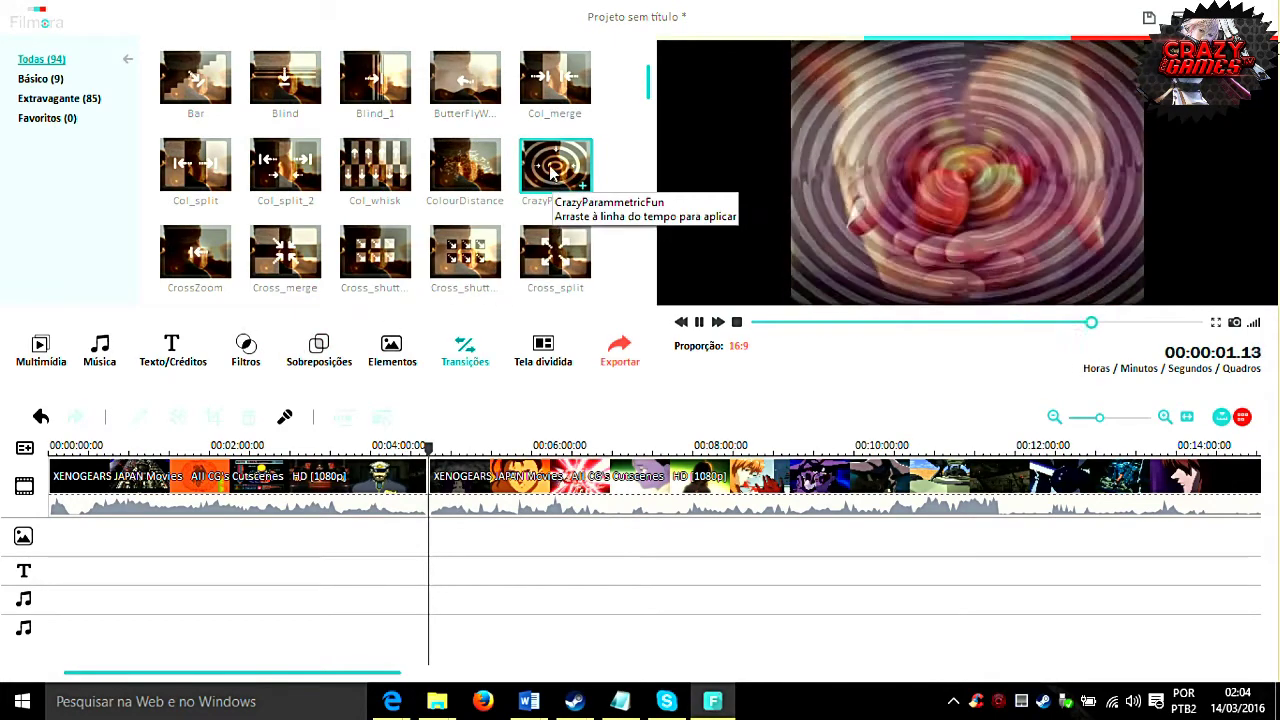
left_click_drag(553, 172, 430, 475)
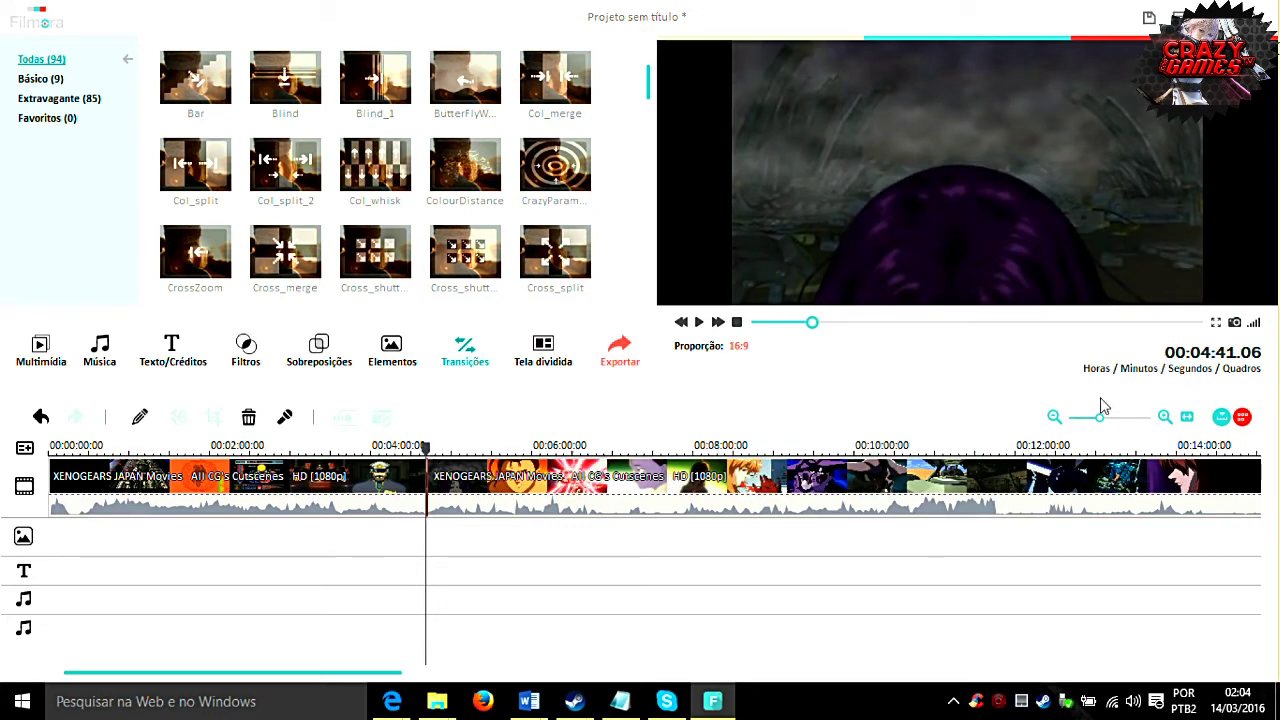
Play the timeline across the new transition, starting from about 4:38
left_click_drag(1100, 419, 1114, 418)
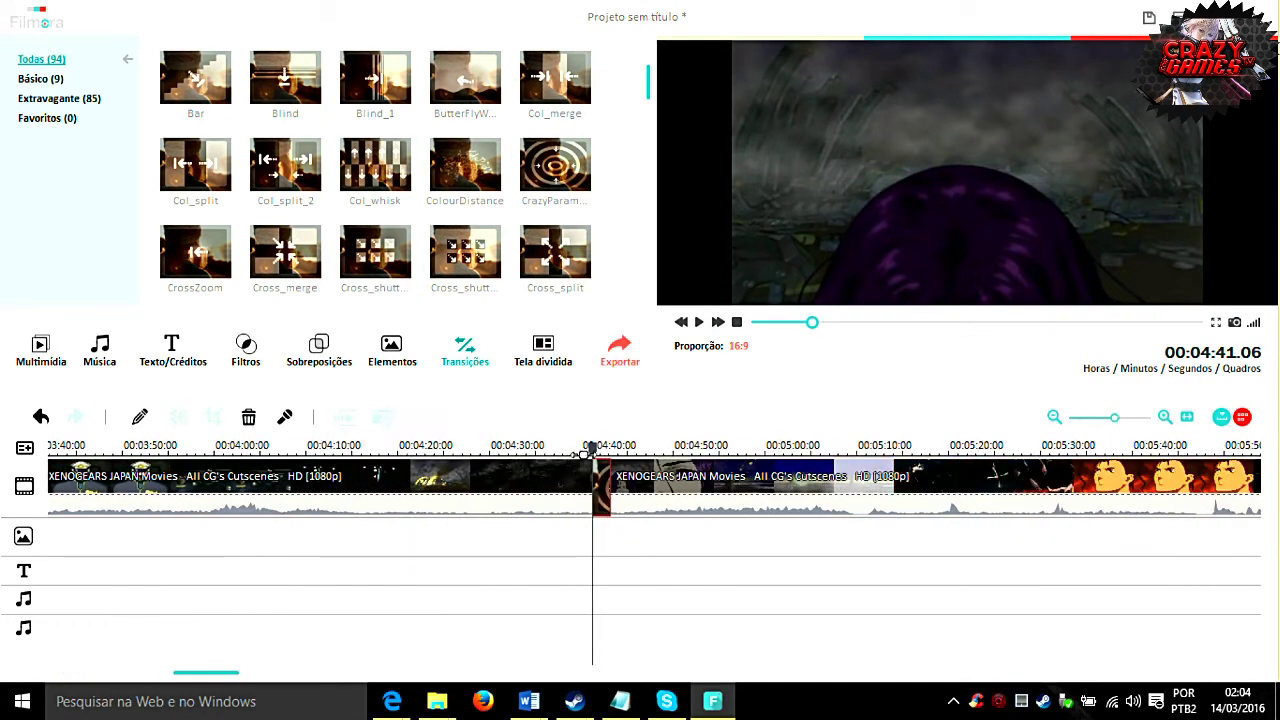
left_click_drag(595, 452, 572, 450)
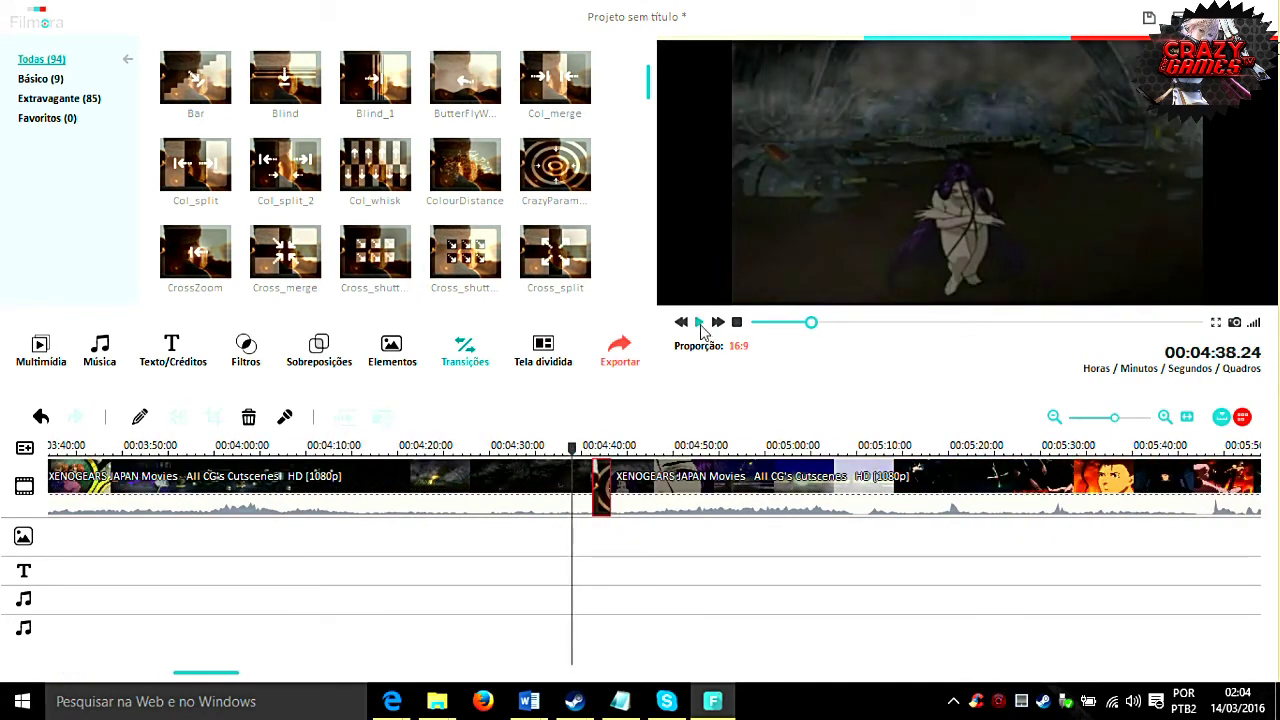
left_click(699, 323)
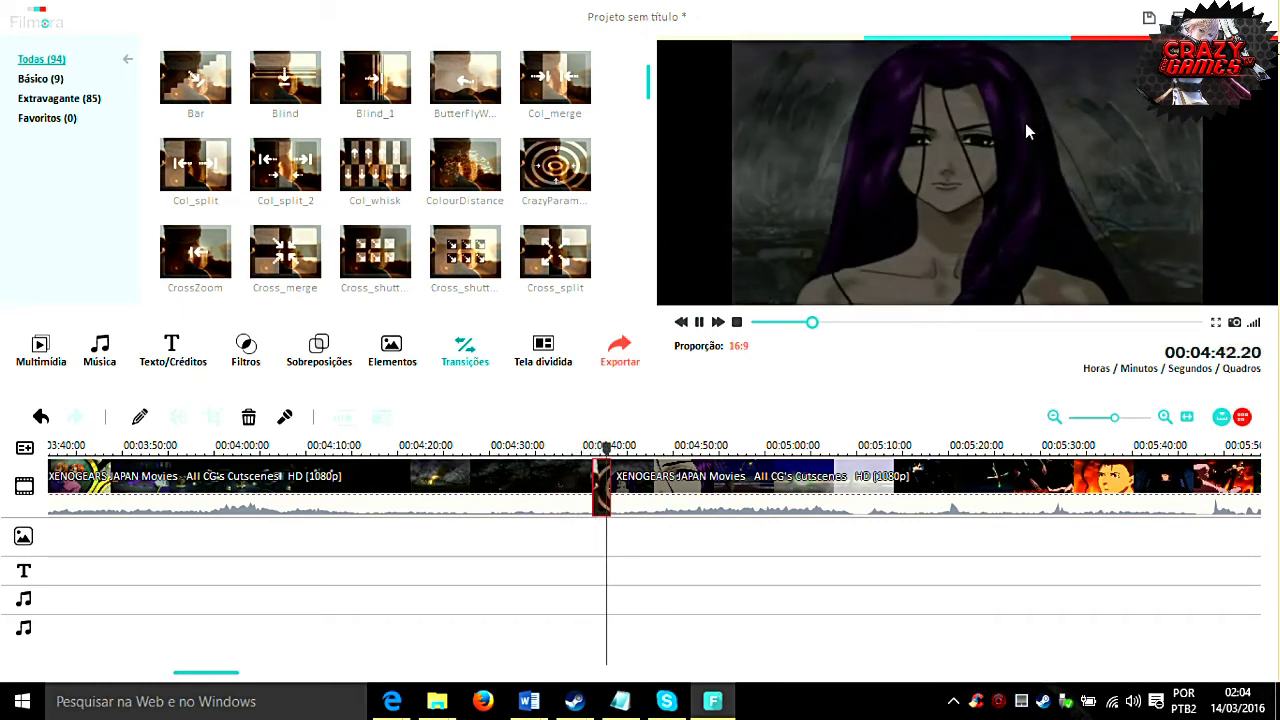
left_click(699, 321)
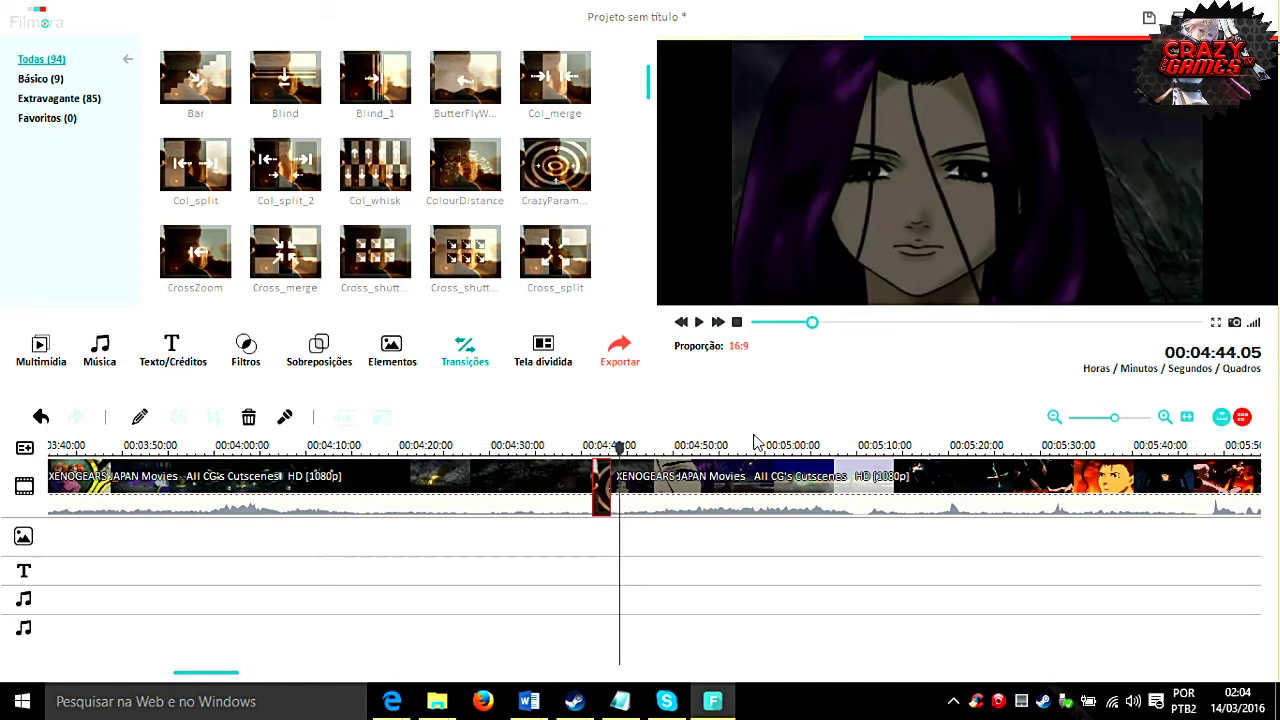
Split the second XENOGEARS clip at about 5:05 and delete the segment between the transition and that cut
left_click(815, 447)
right_click(819, 487)
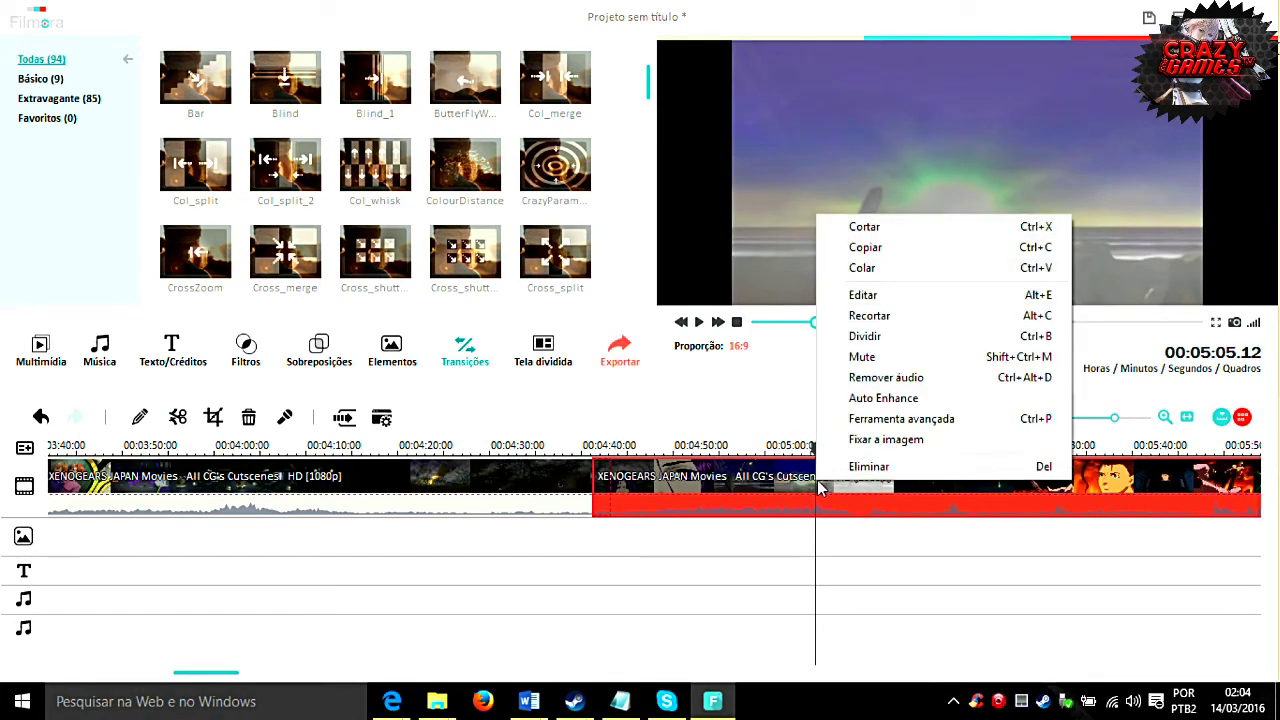
left_click(860, 336)
left_click(731, 477)
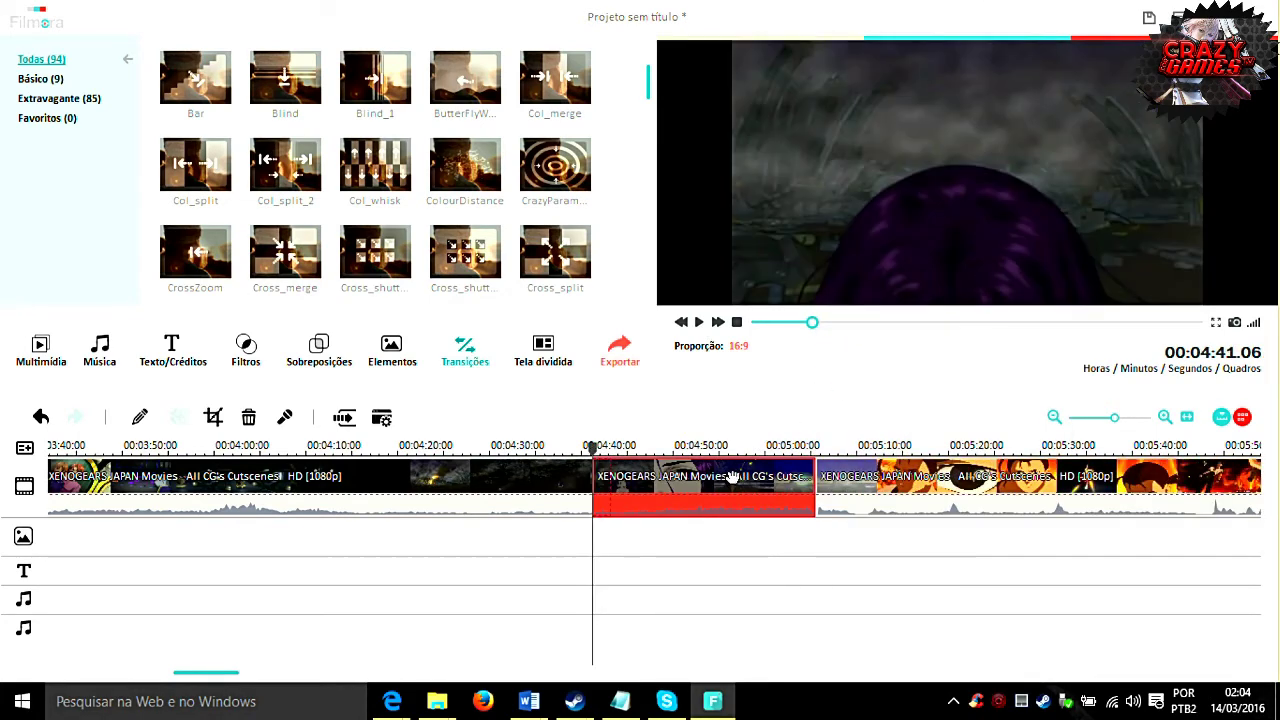
key("Delete")
Replay the transition into the remaining clip, starting from about 4:39
left_click(573, 445)
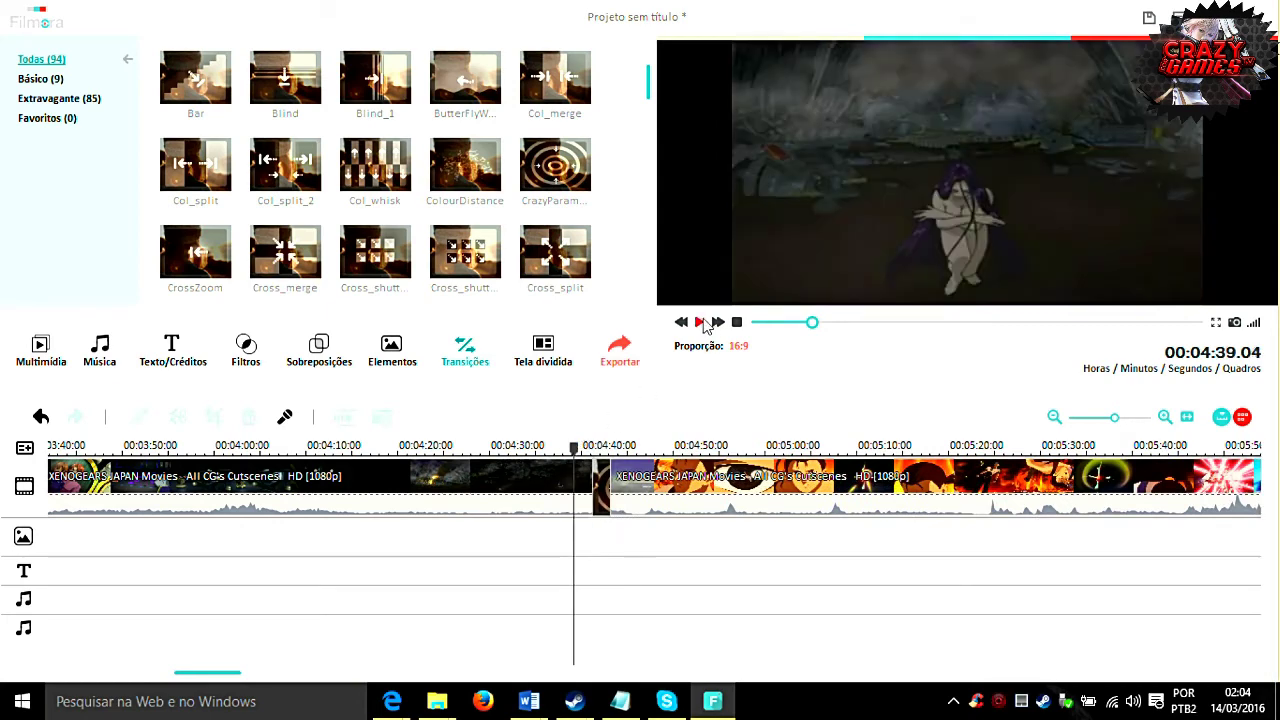
left_click(699, 322)
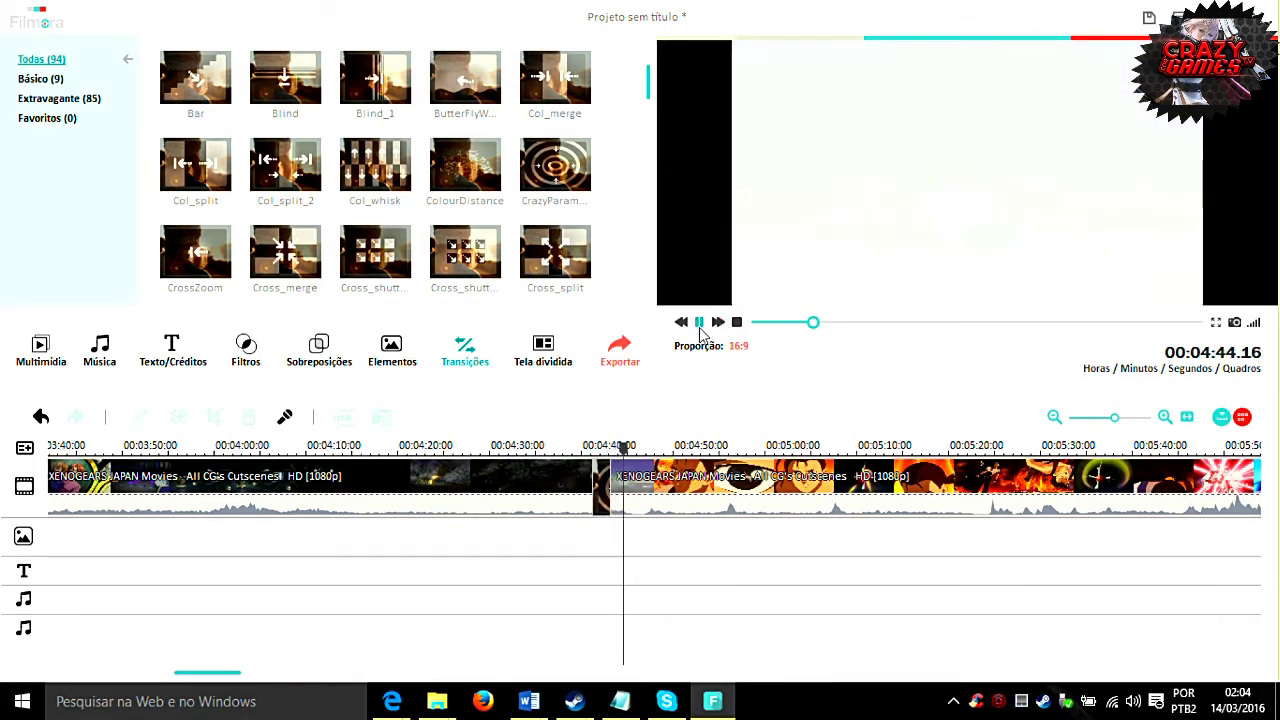
Shorten the CrazyParammetricFun transition on the cut to 1 second and play the timeline across it
right_click(603, 483)
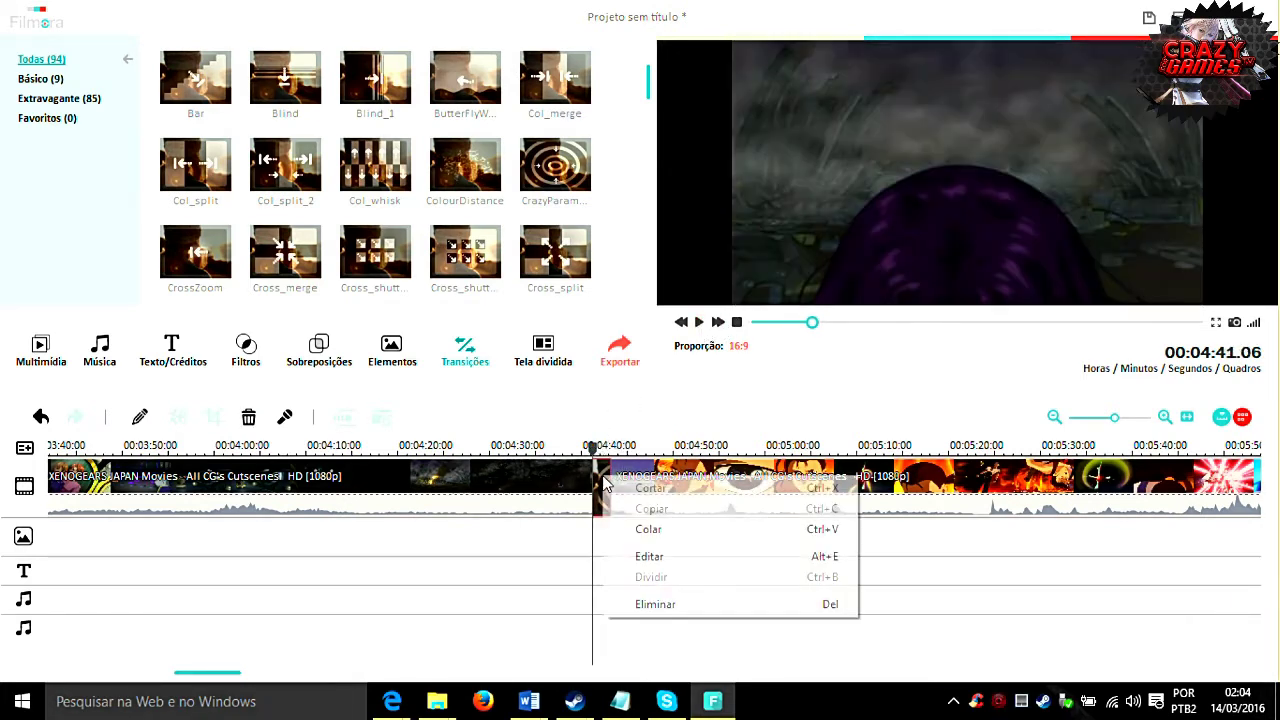
left_click(630, 557)
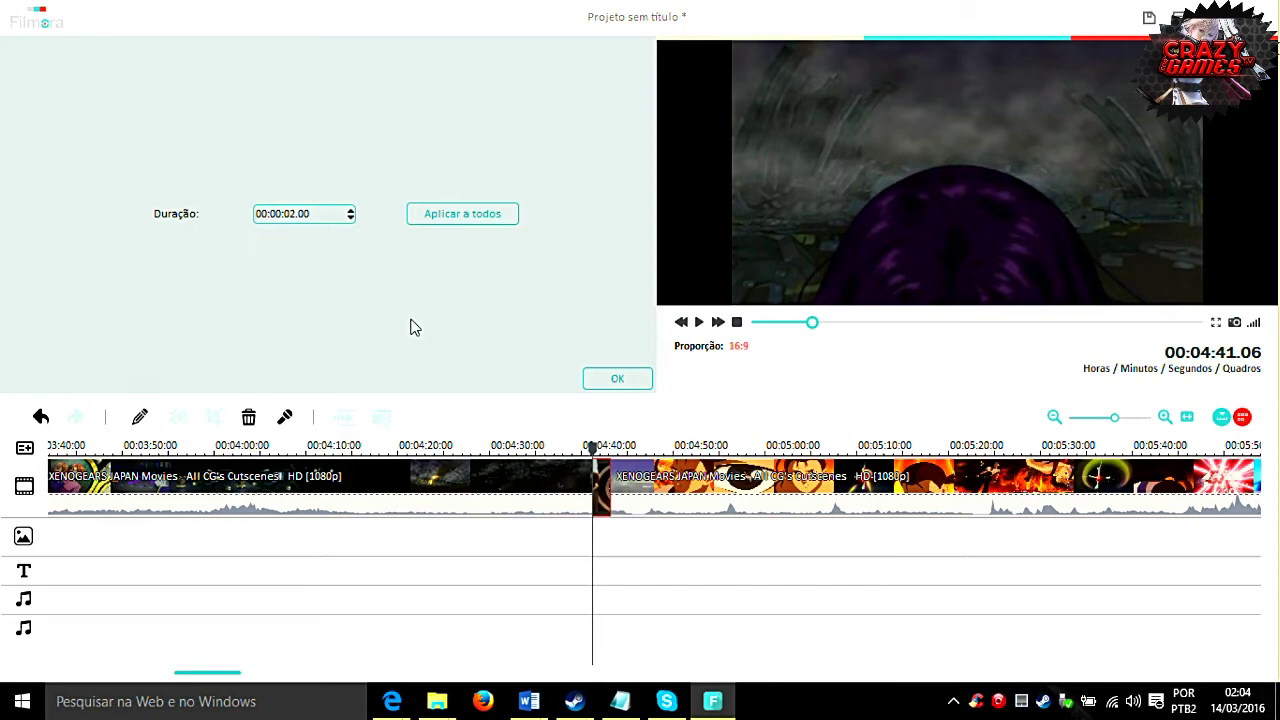
left_click(351, 211)
left_click(351, 211)
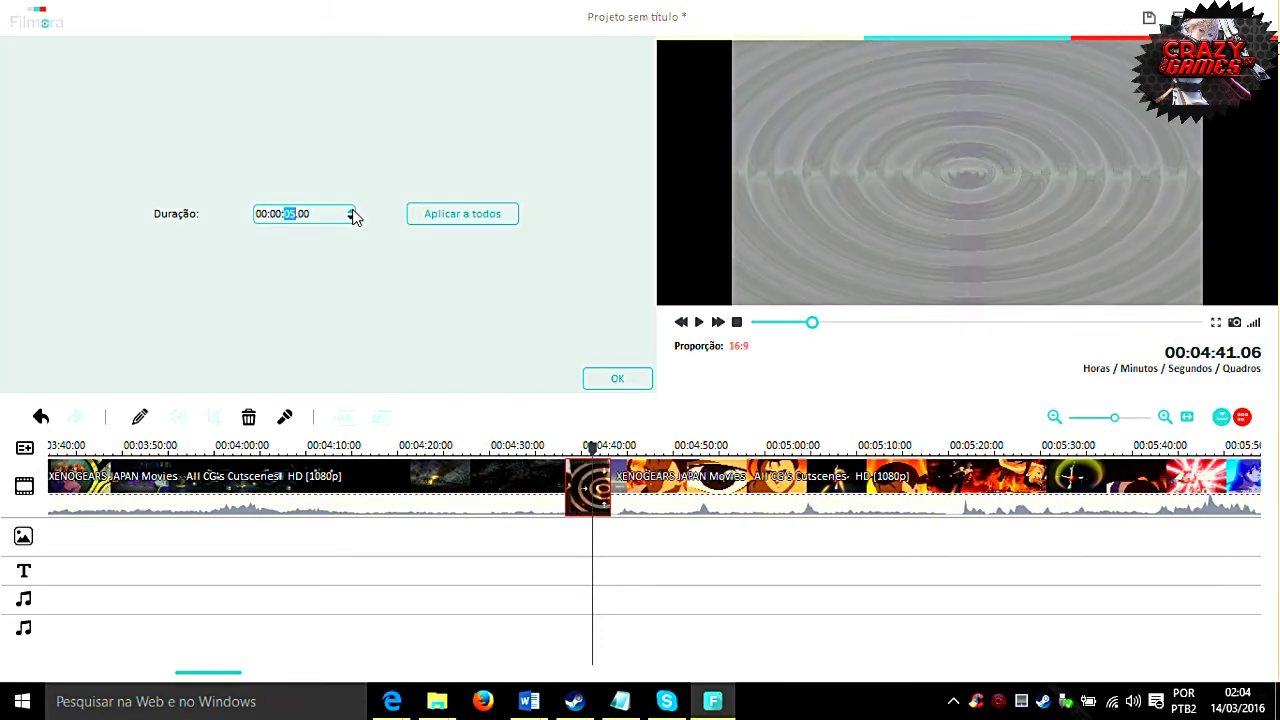
left_click(351, 211)
left_click(351, 218)
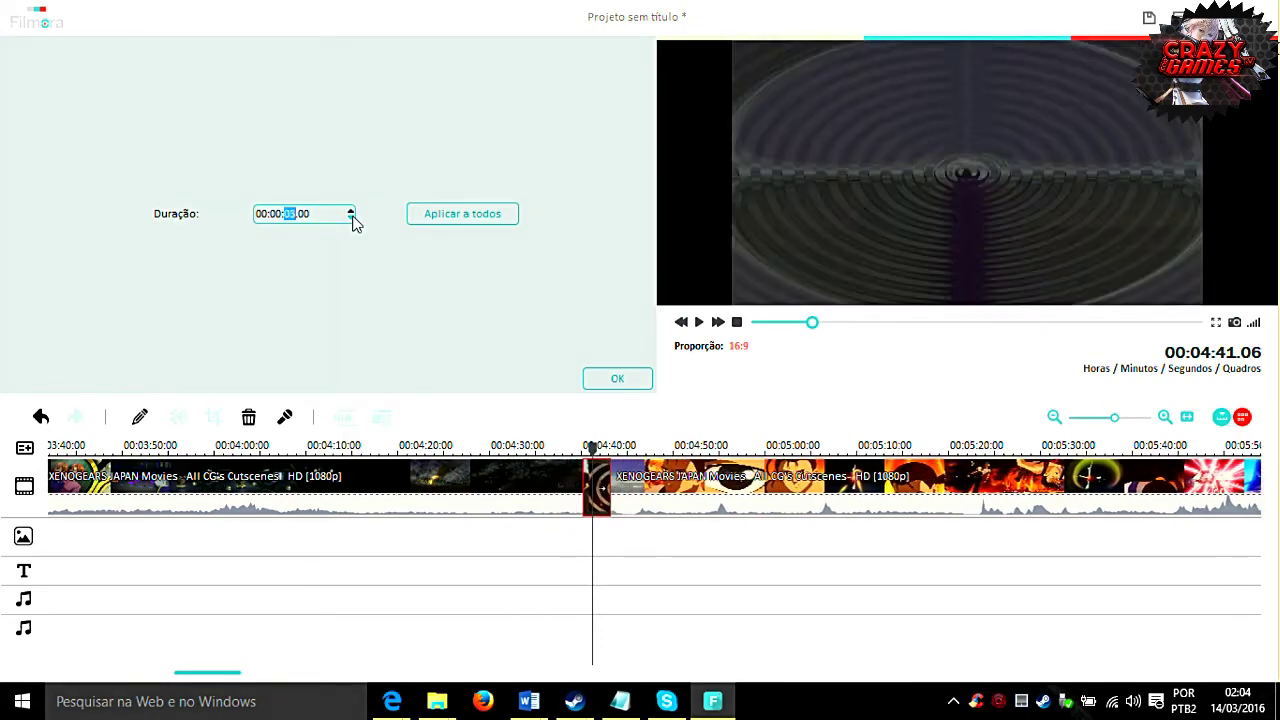
left_click(617, 380)
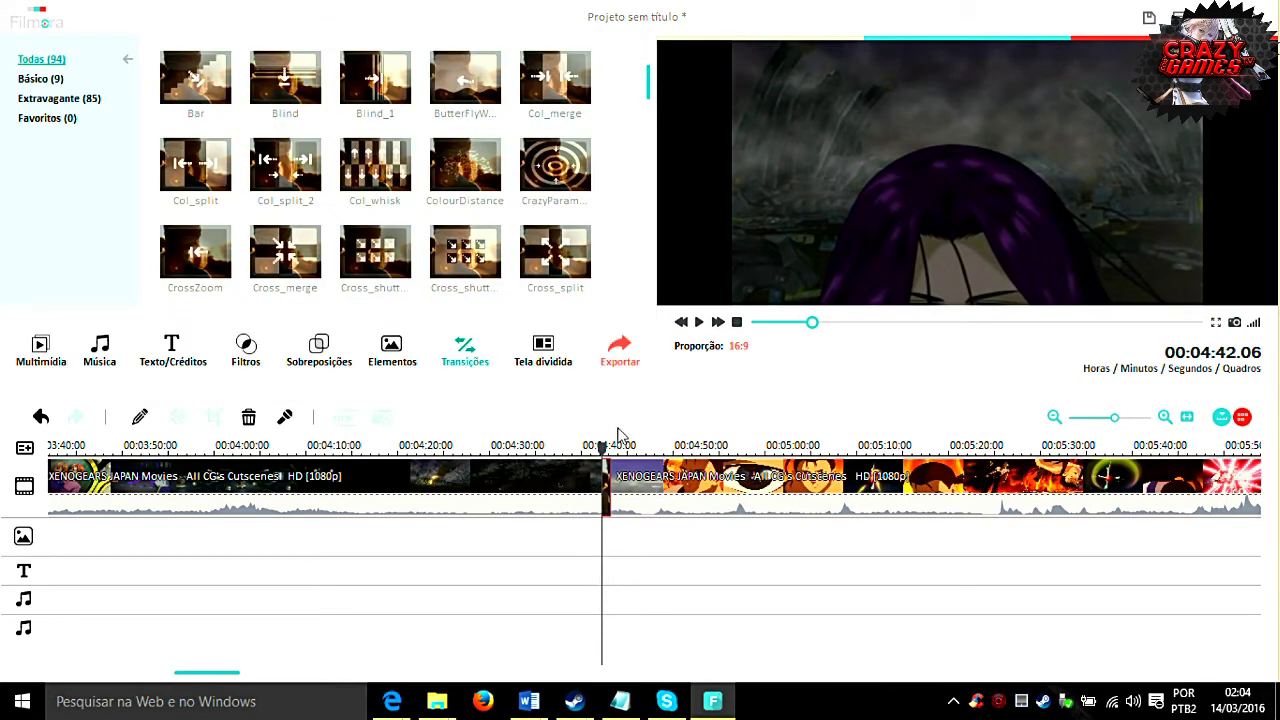
left_click(698, 322)
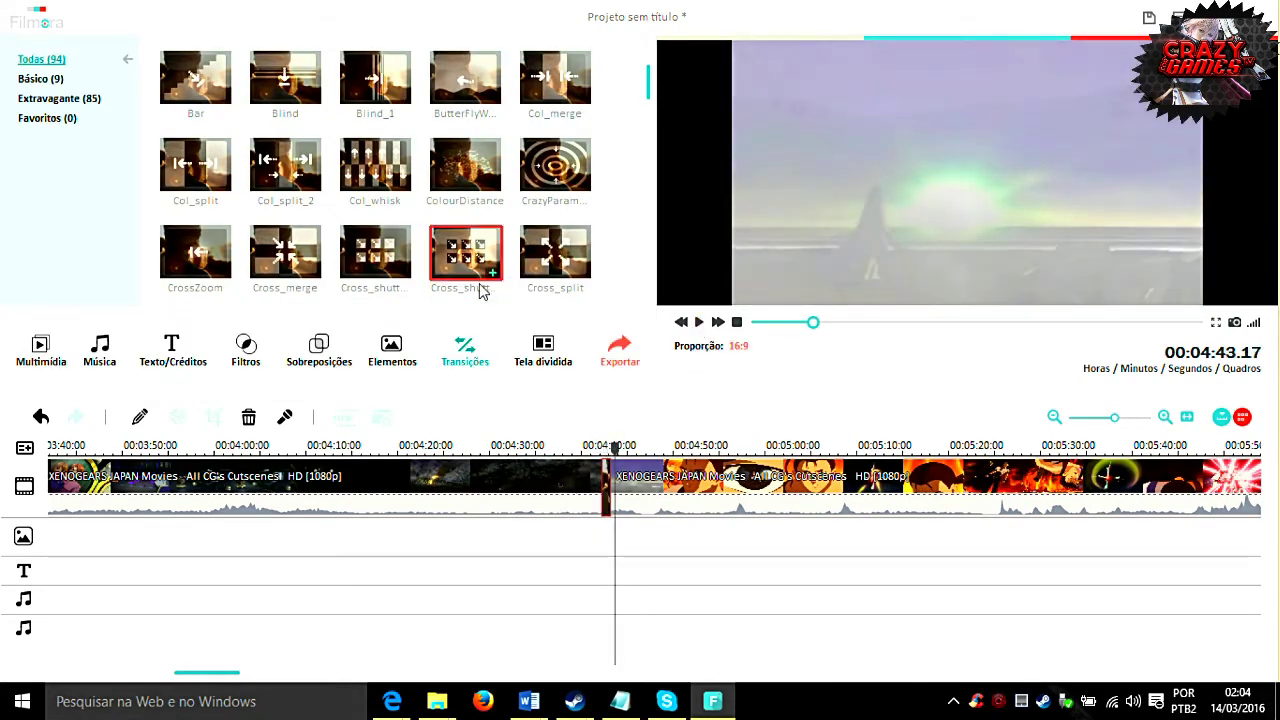
Preview the Bar, Col_split_2, Col_split, Row_split, Round_zoom_in, anticlockwise Sweep and Pinwheel transitions in the library
left_click(205, 85)
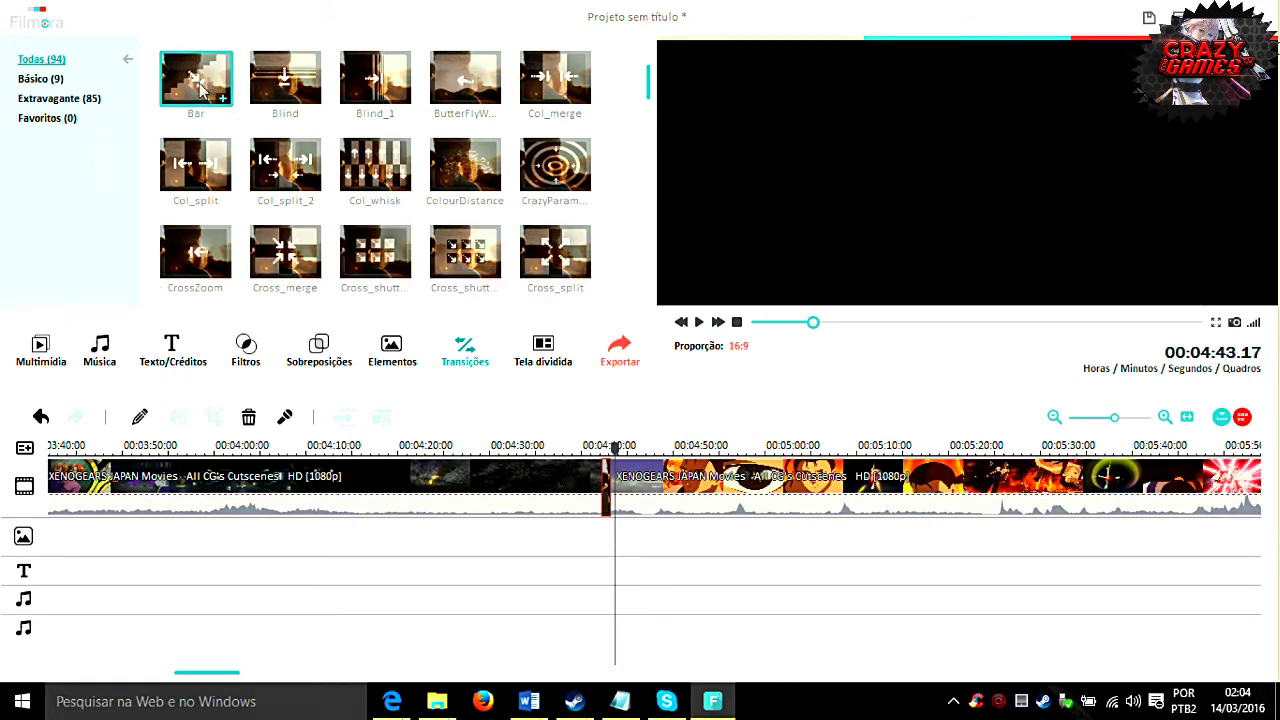
left_click(295, 177)
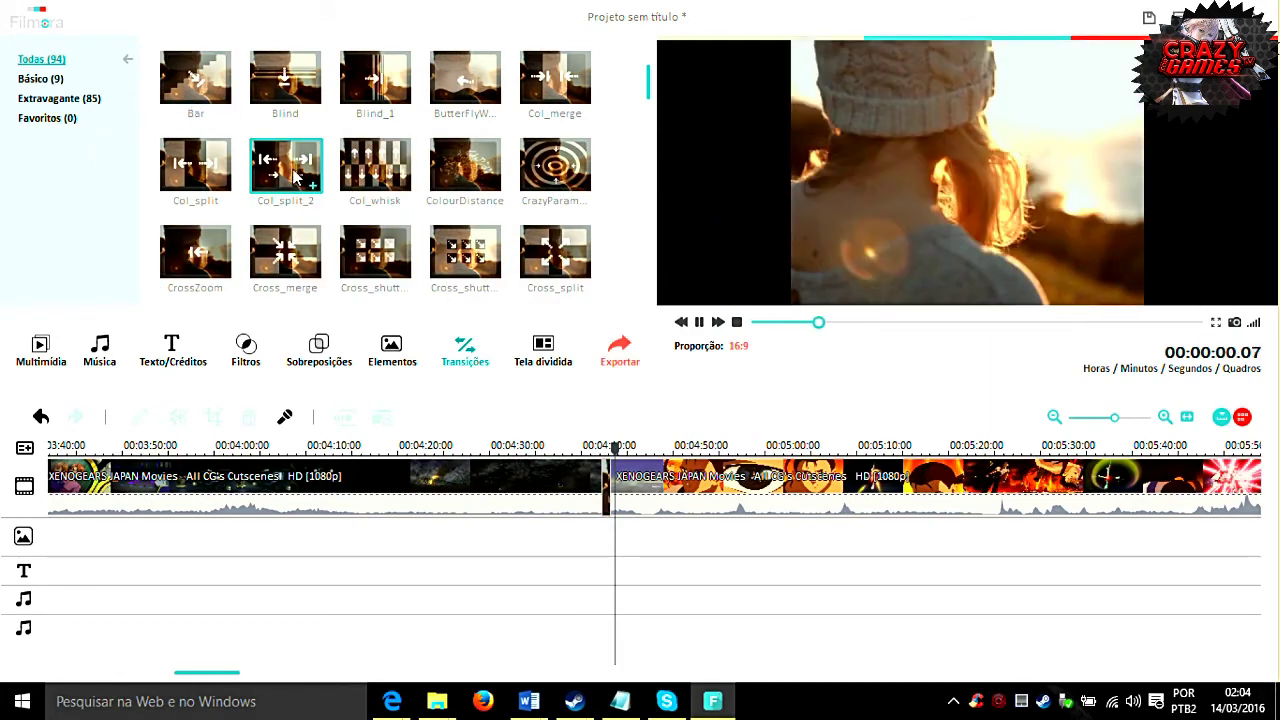
left_click(205, 175)
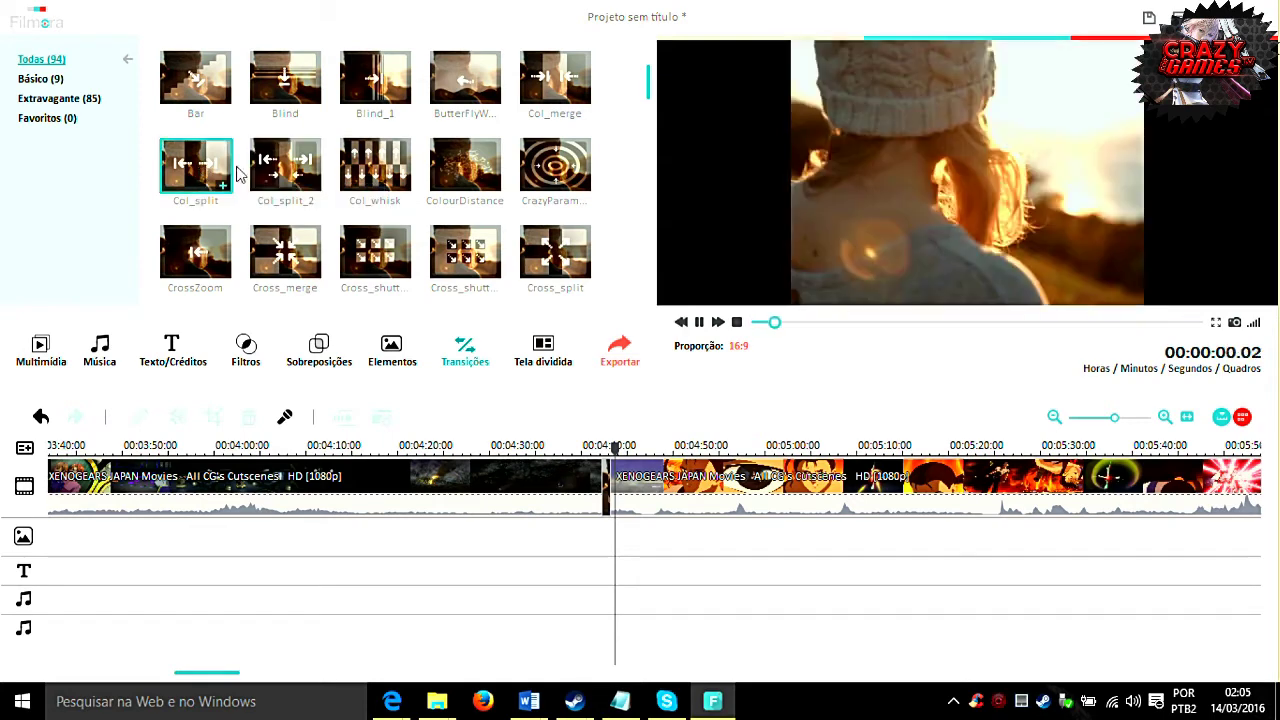
scroll(406, 171, "down", 10)
left_click(466, 178)
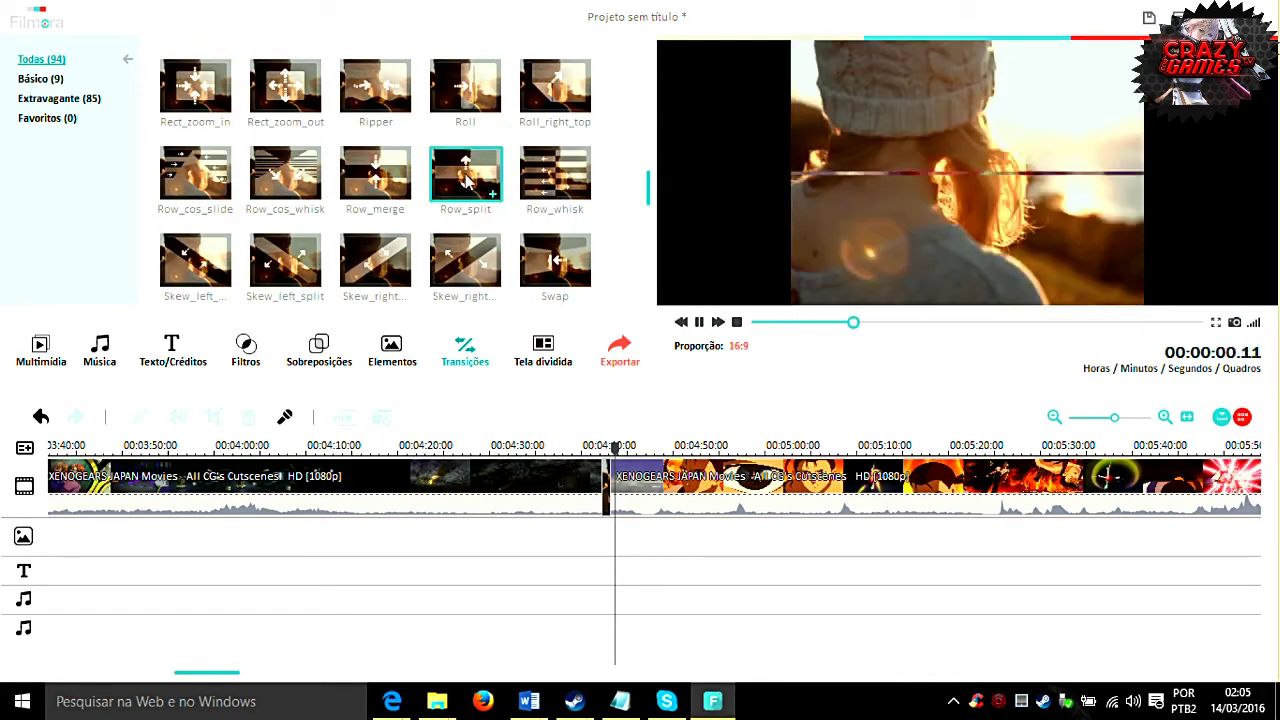
scroll(455, 210, "down", 5)
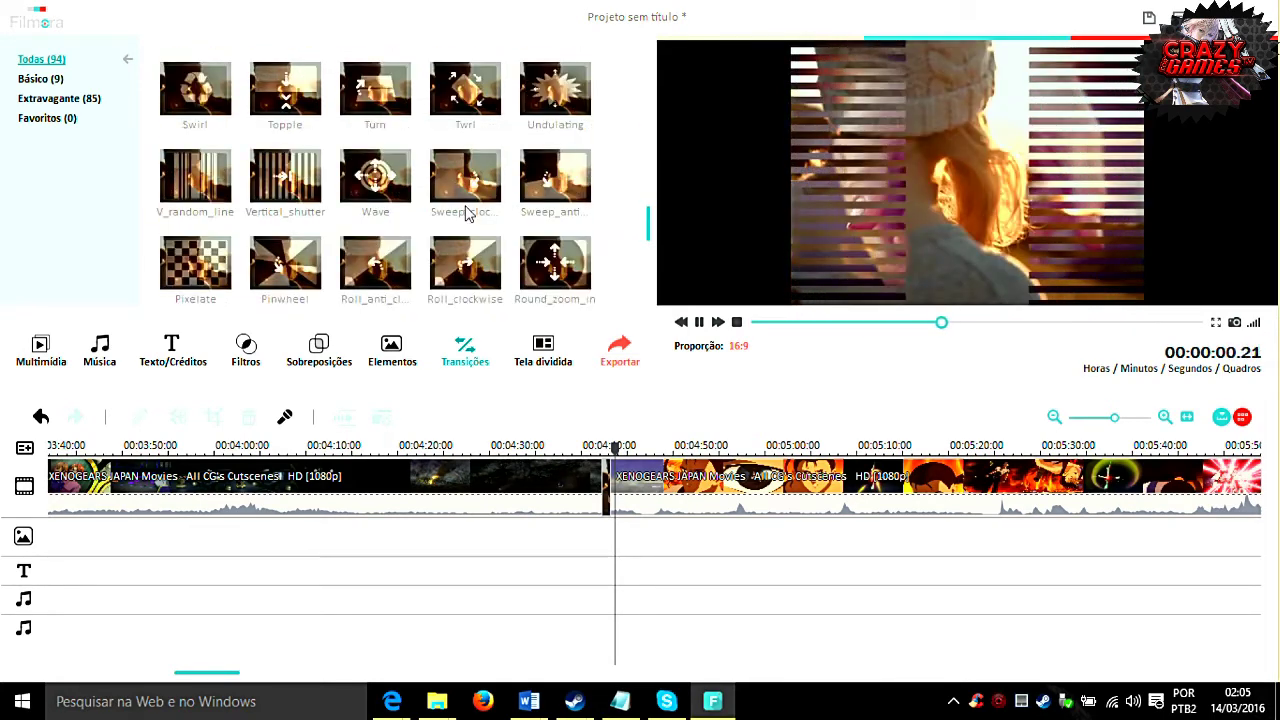
left_click(557, 260)
left_click(555, 177)
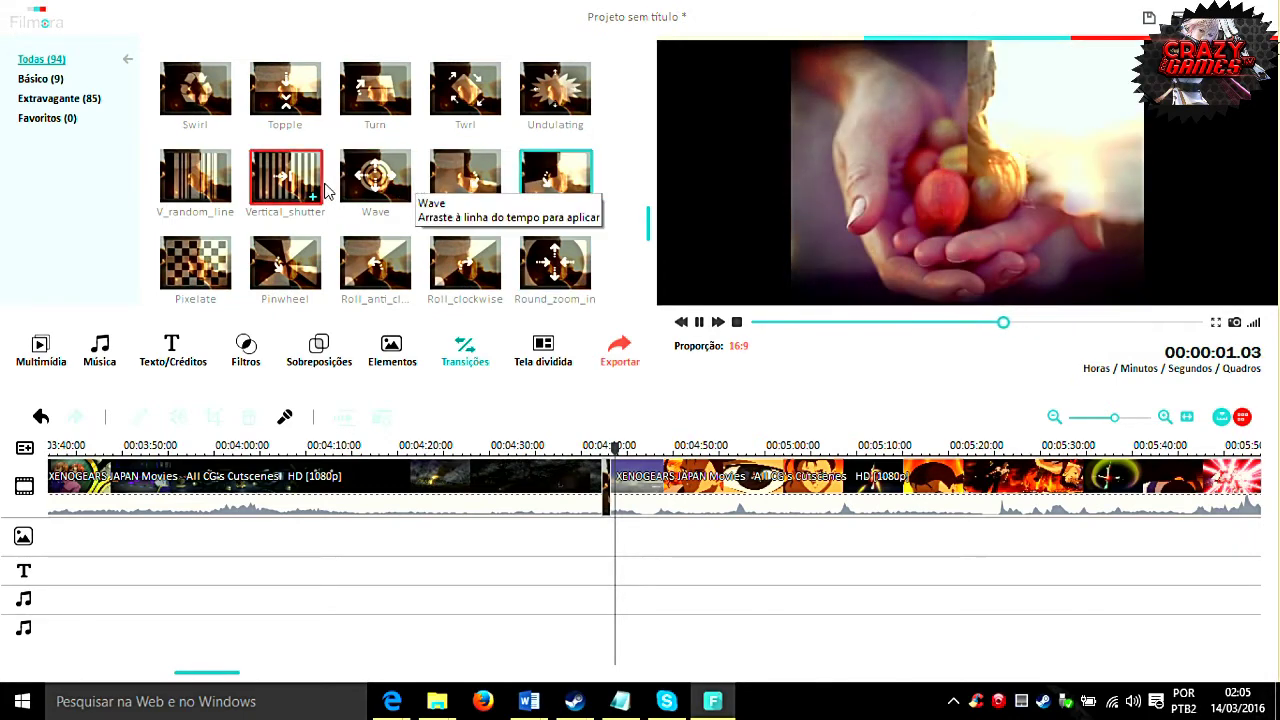
left_click(293, 254)
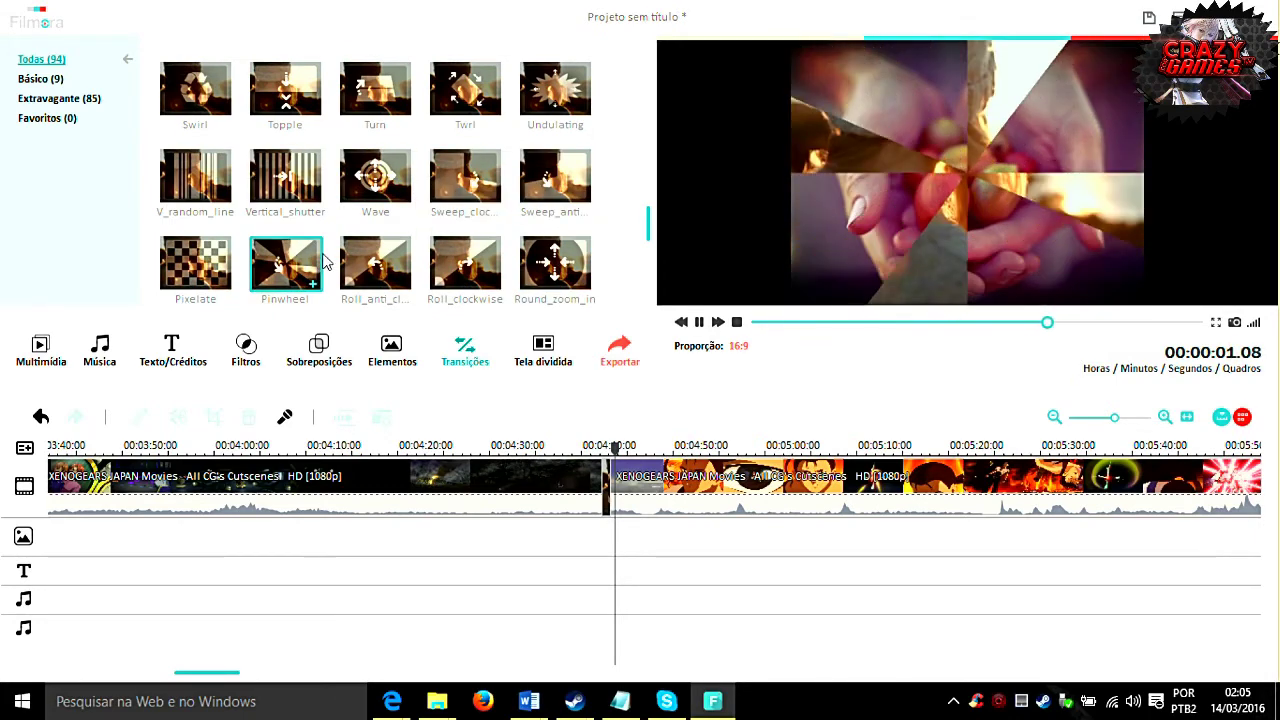
Play the shortened transition in full screen, starting from about 4:40, and return to the editor
left_click(607, 488)
left_click(585, 447)
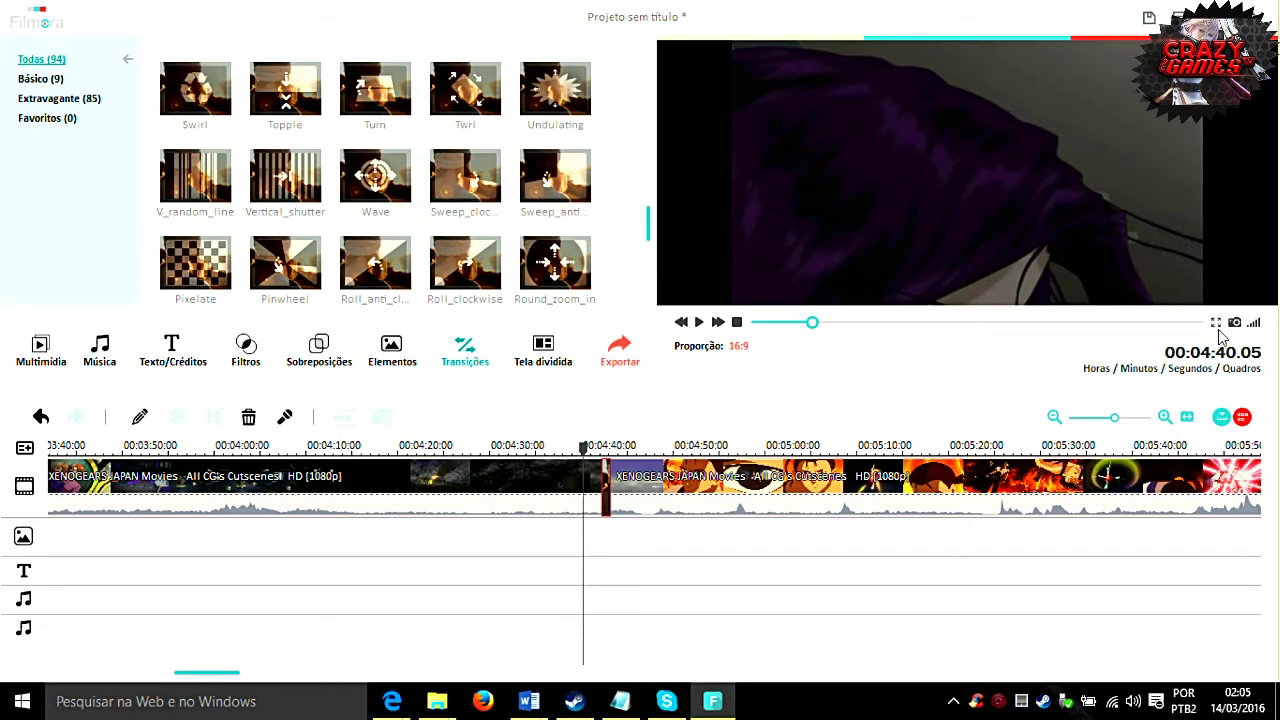
left_click(1215, 324)
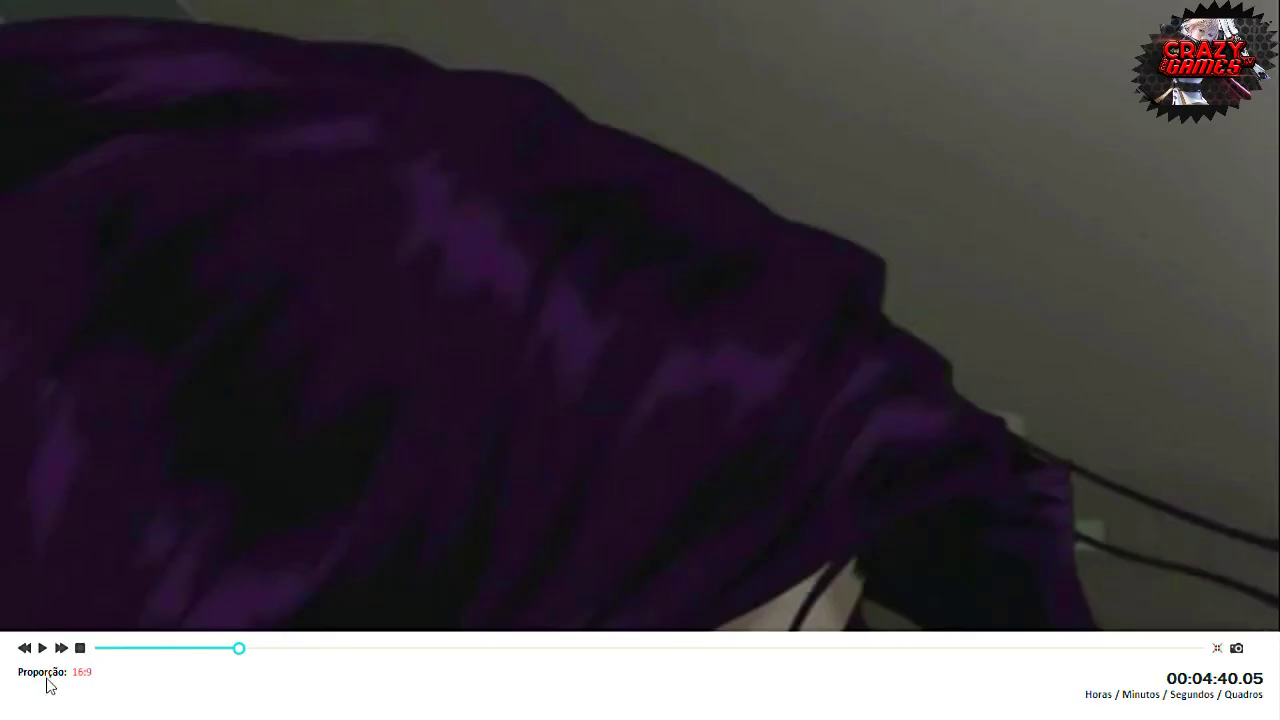
left_click(43, 648)
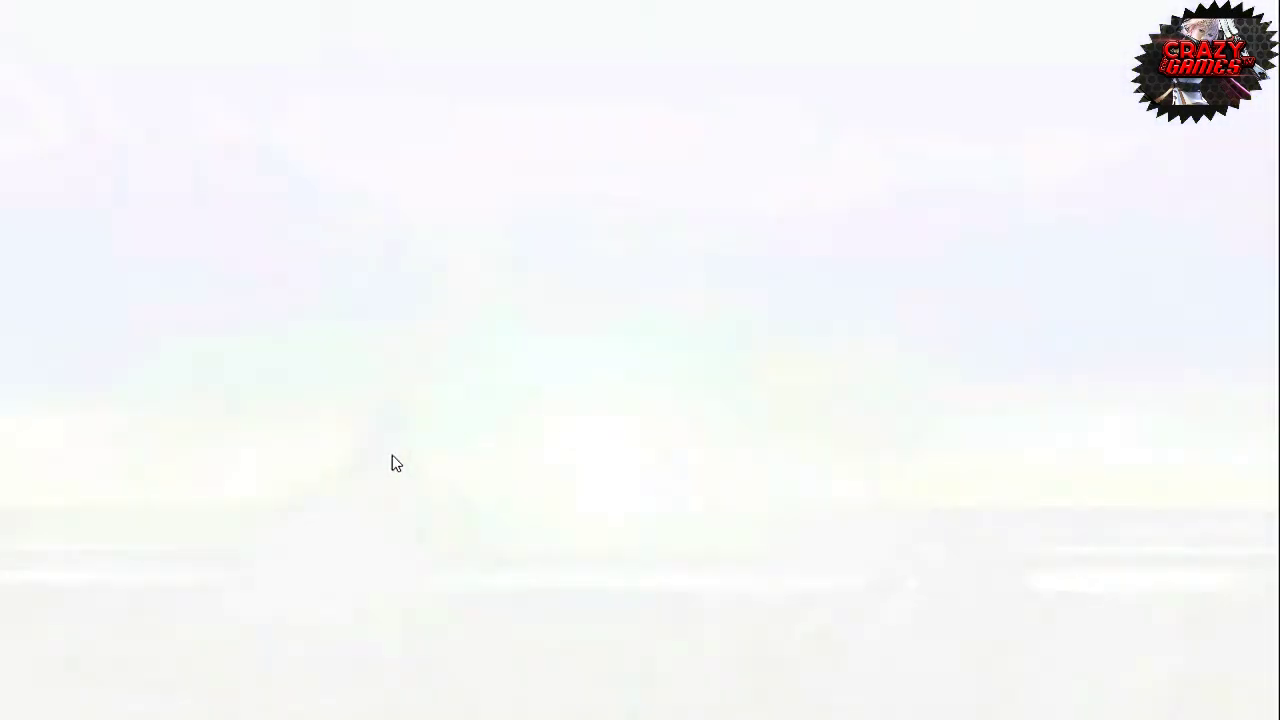
key("Escape")
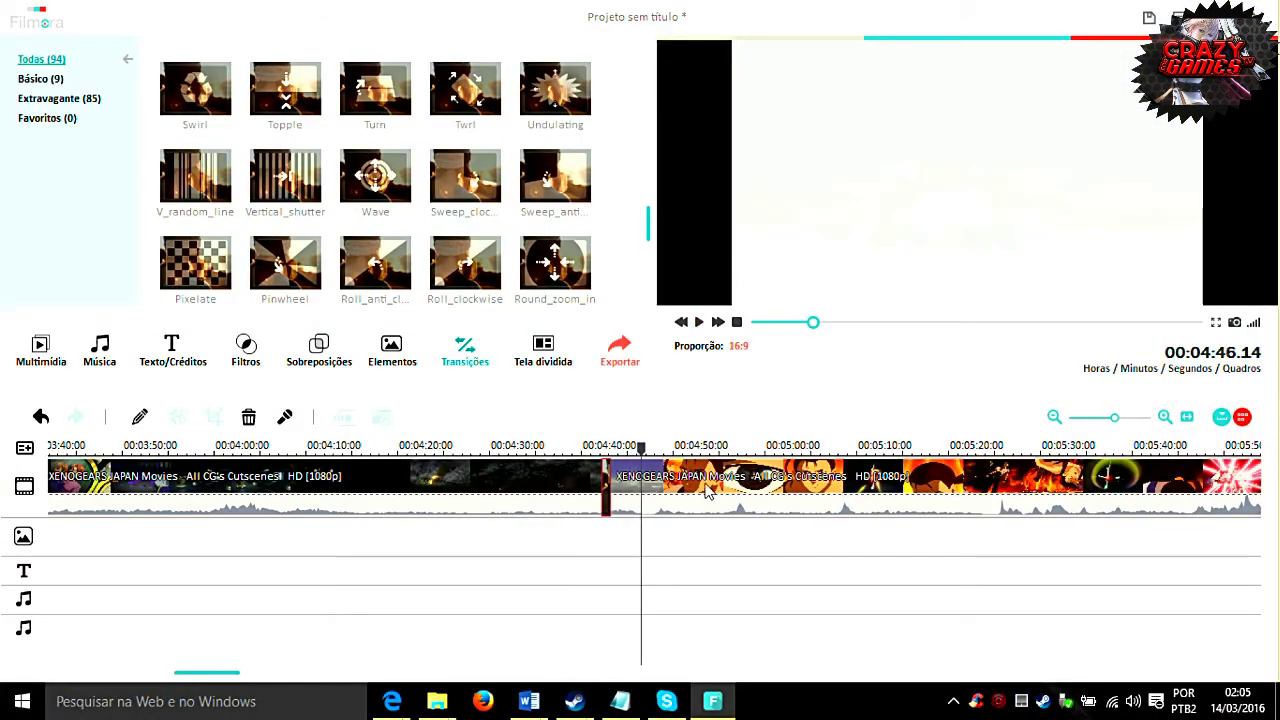
Delete both XENOGEARS clips from the video track
left_click(708, 490)
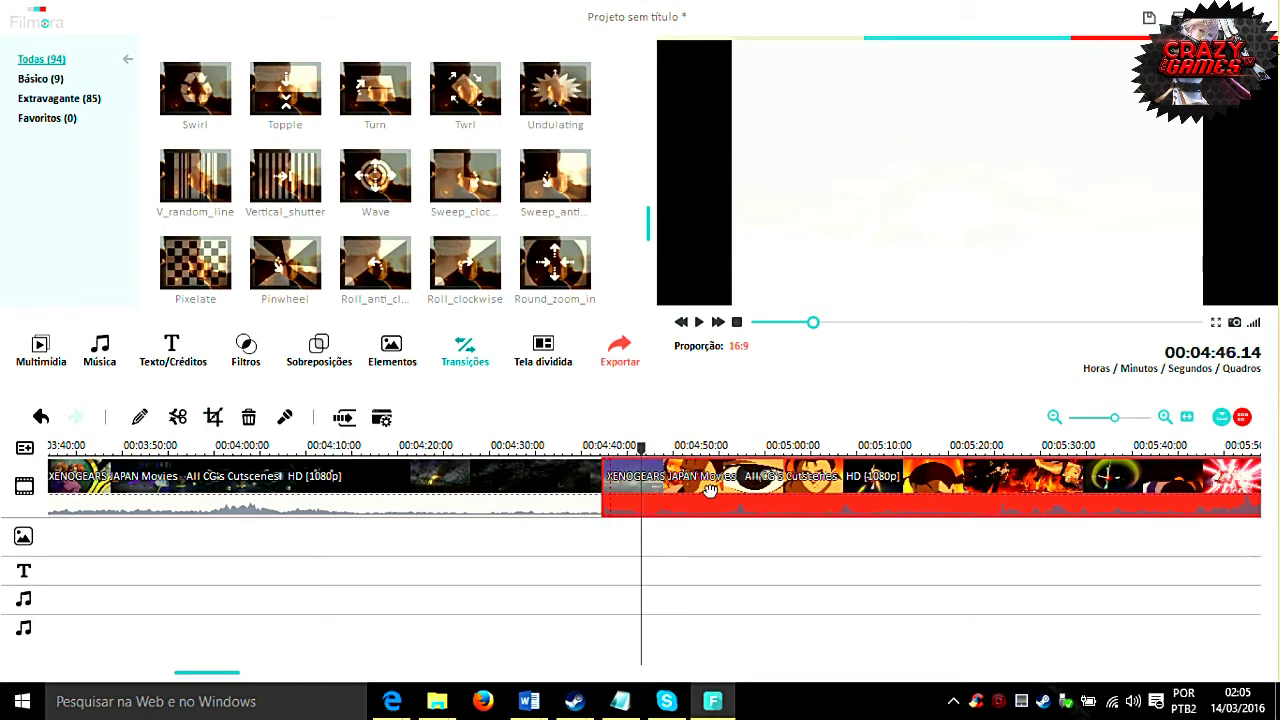
key("Delete")
left_click(532, 500)
key("Delete")
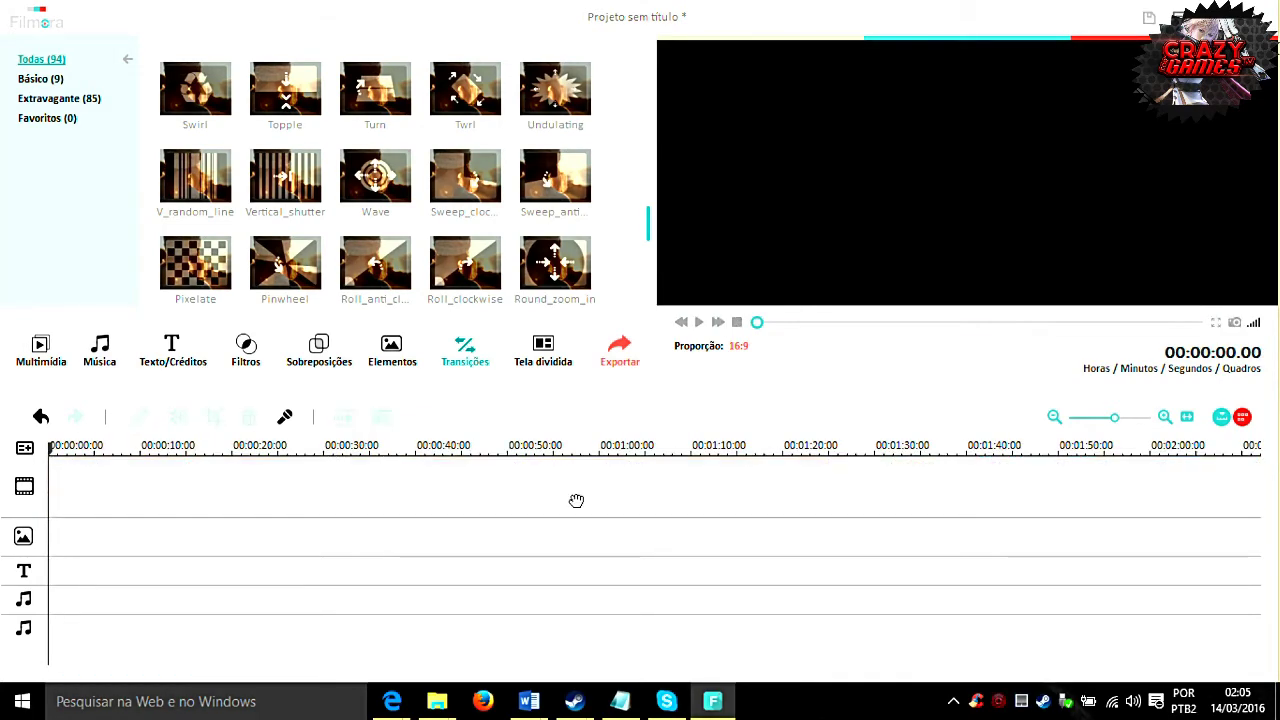
Preview the 3 Screen D and 3 Screen E split-screen templates, place 3 Screen E on the video track and extend it to about 1:05
left_click(543, 355)
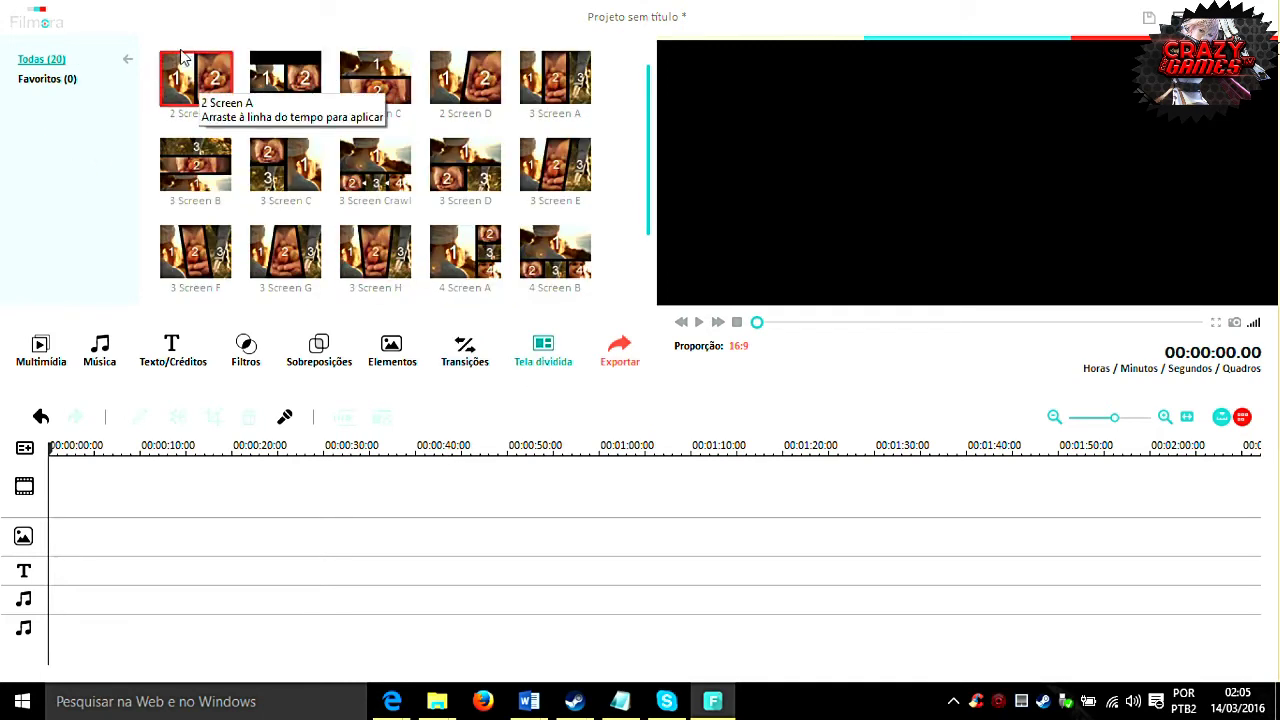
left_click(473, 167)
left_click(541, 178)
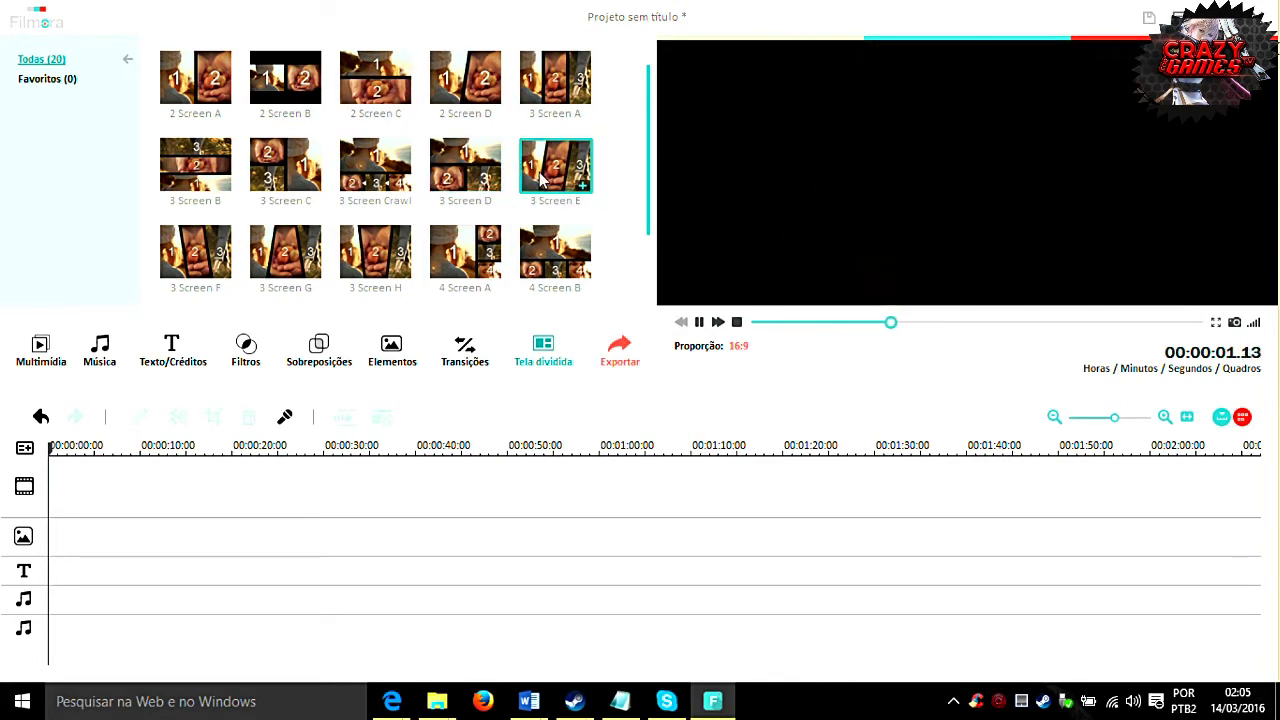
left_click_drag(548, 170, 243, 497)
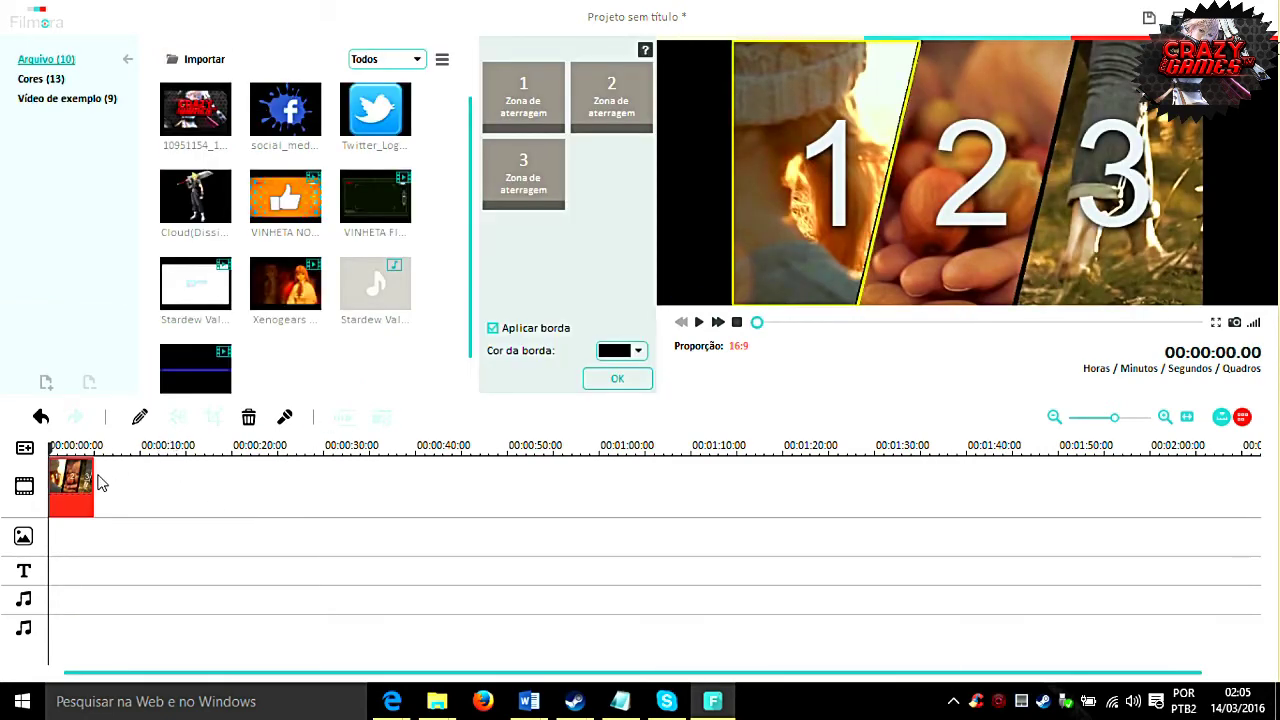
left_click_drag(499, 472, 500, 472)
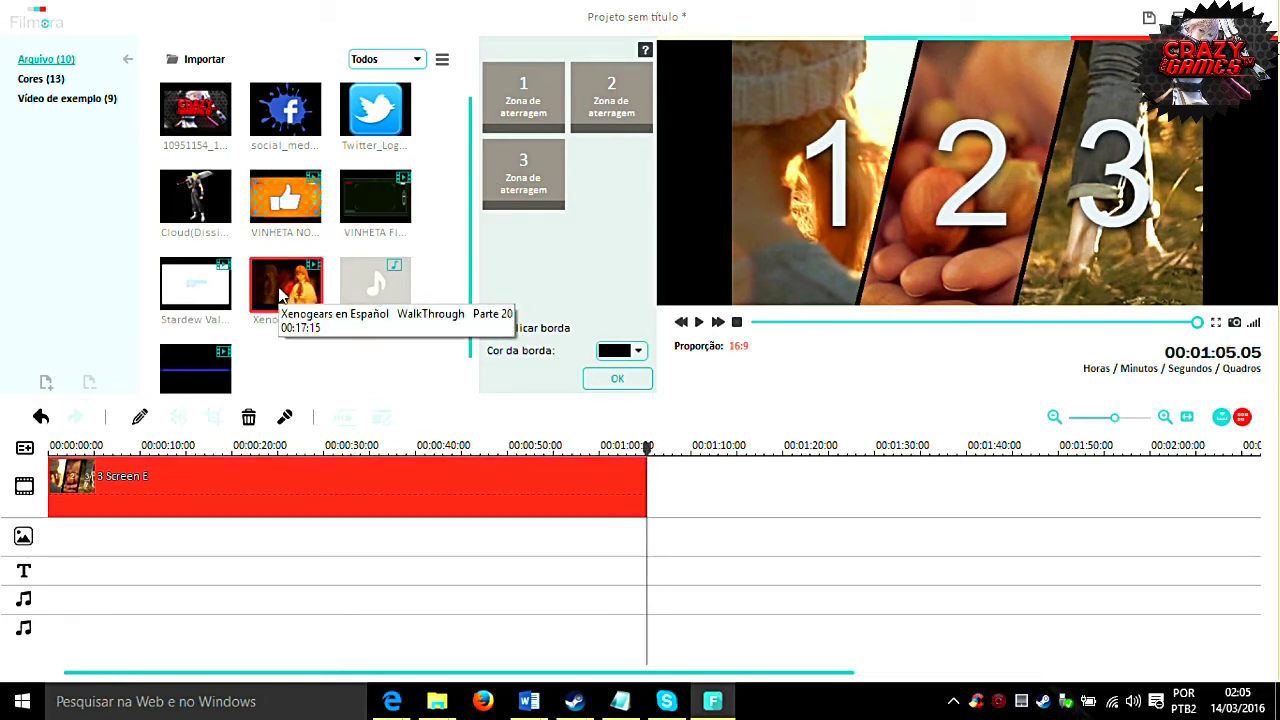
Fill landing zone 1 with the Xenogears en Español video, zone 2 with XENOGEARS JAPAN Movies and zone 3 with the Stardew Valley video
left_click_drag(280, 285, 522, 95)
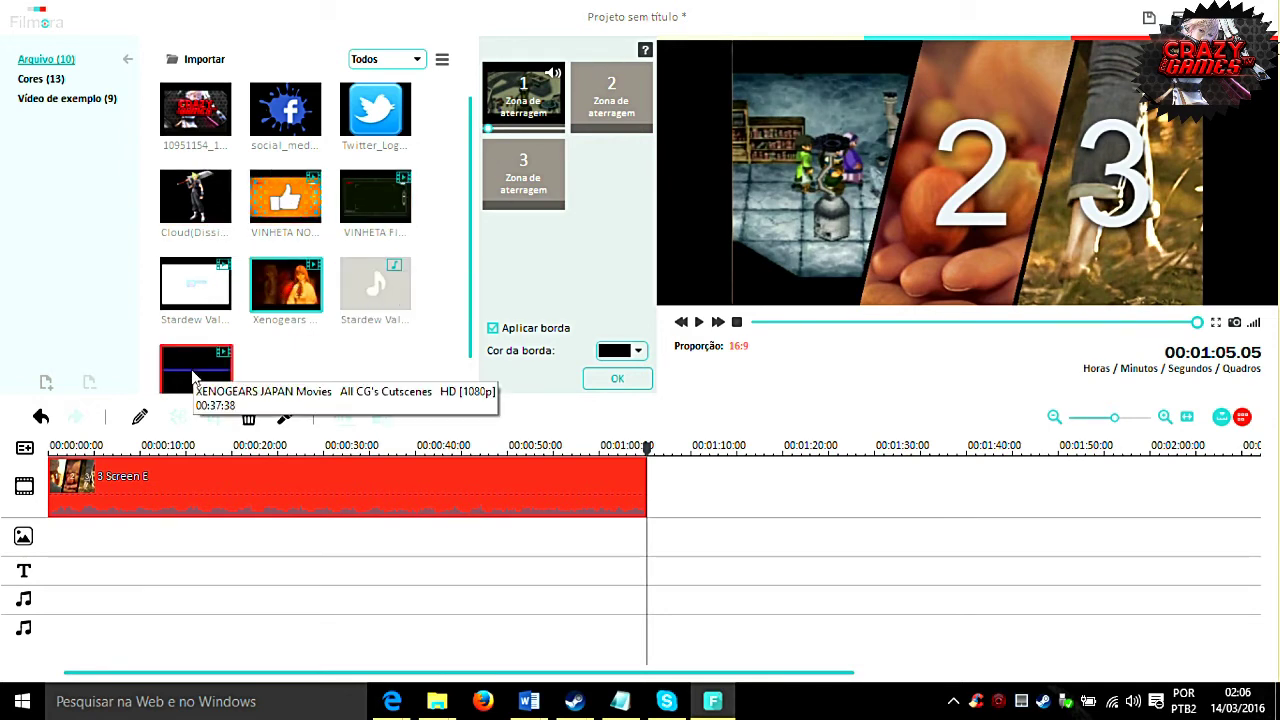
left_click_drag(193, 375, 603, 107)
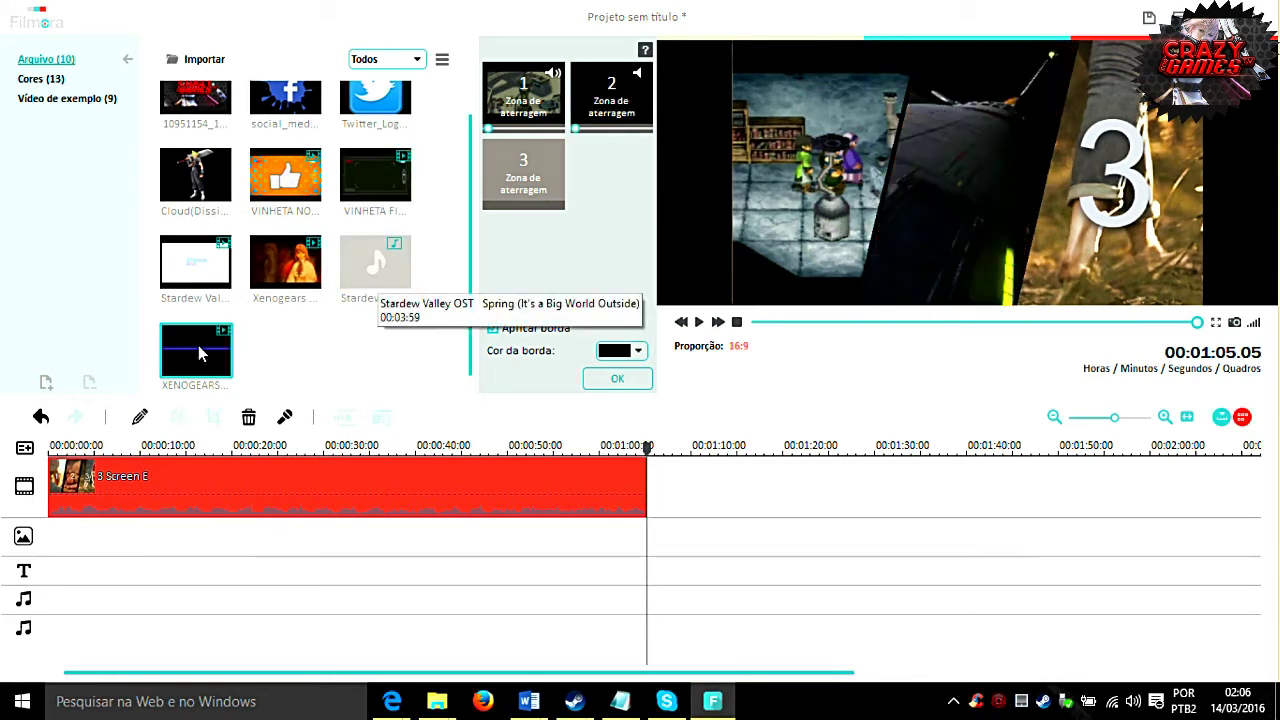
left_click_drag(195, 275, 993, 156)
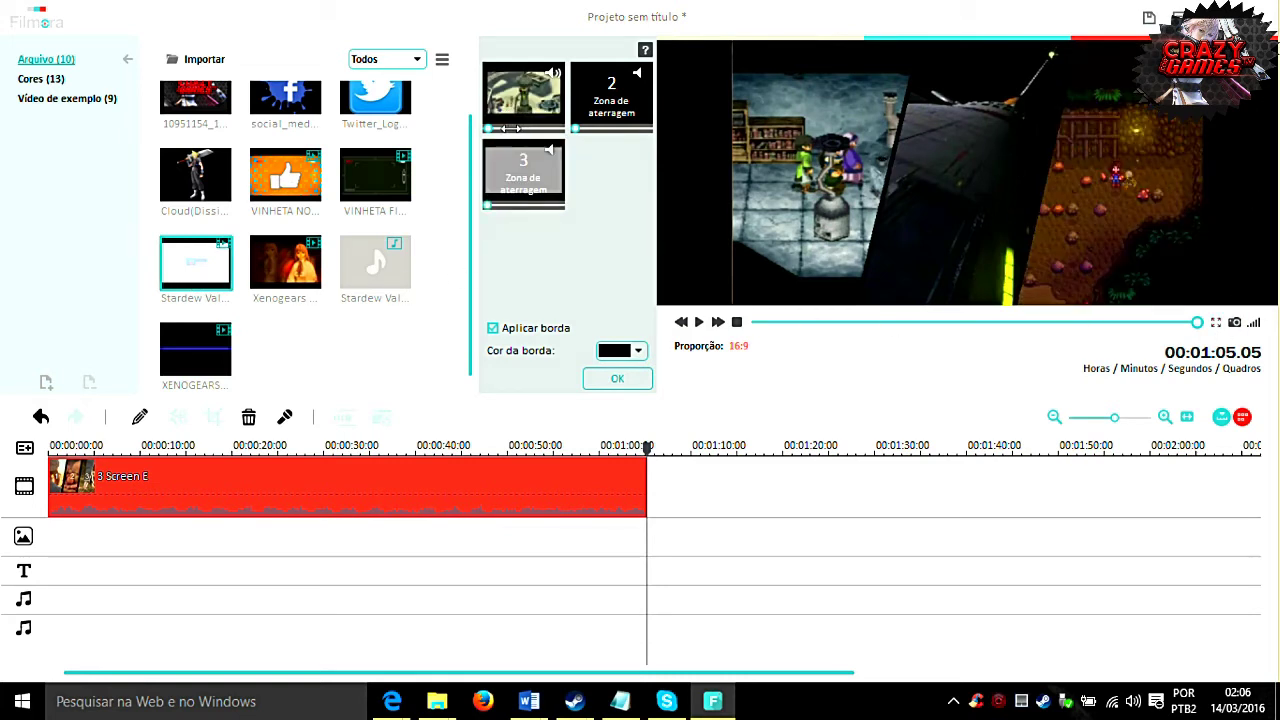
Try muting and unmuting the landing zones' audio, then return the sound to zone 1 only
right_click(513, 113)
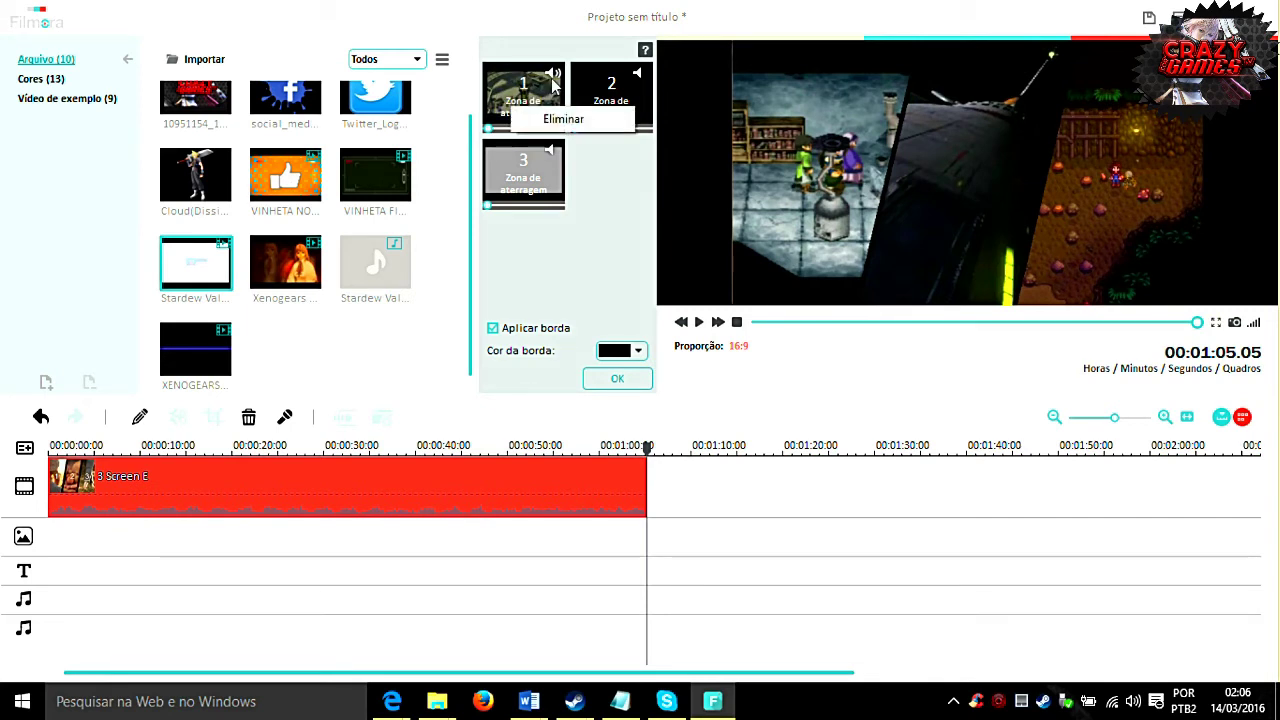
left_click(620, 80)
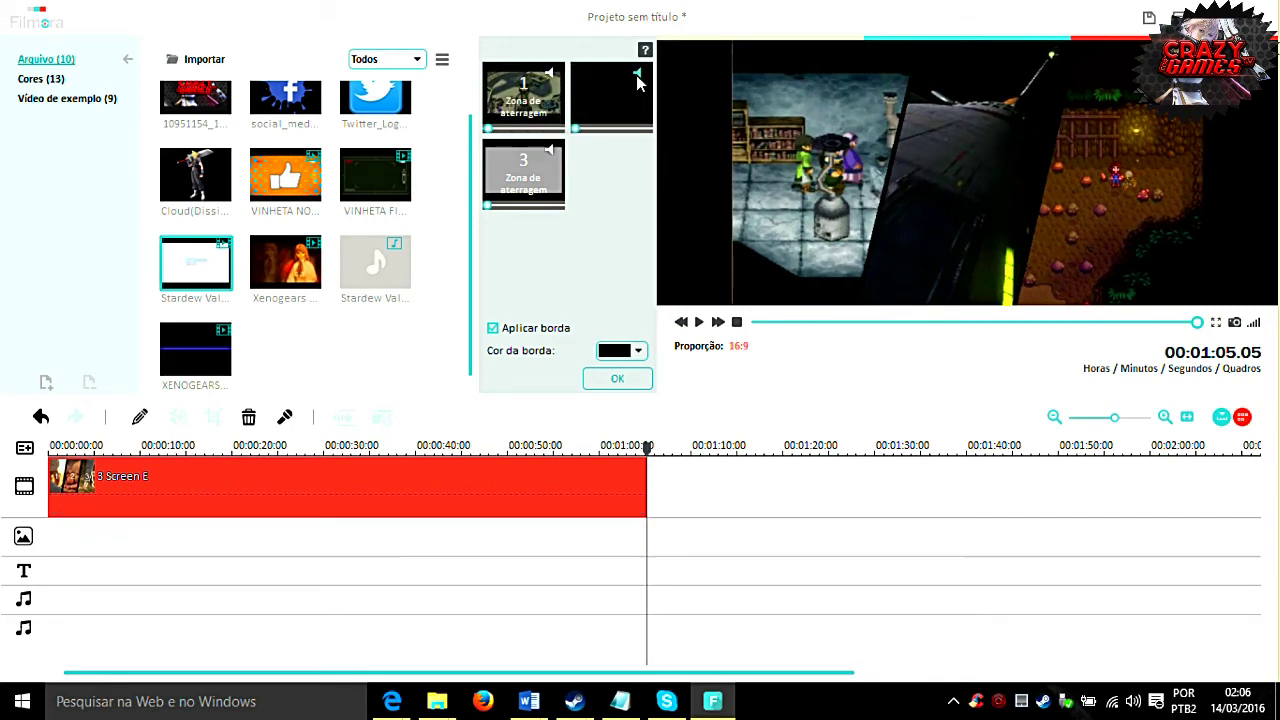
mouse_move(638, 82)
left_mouse_down()
mouse_move(553, 84)
mouse_move(625, 88)
left_mouse_up()
left_click_drag(555, 113, 530, 95)
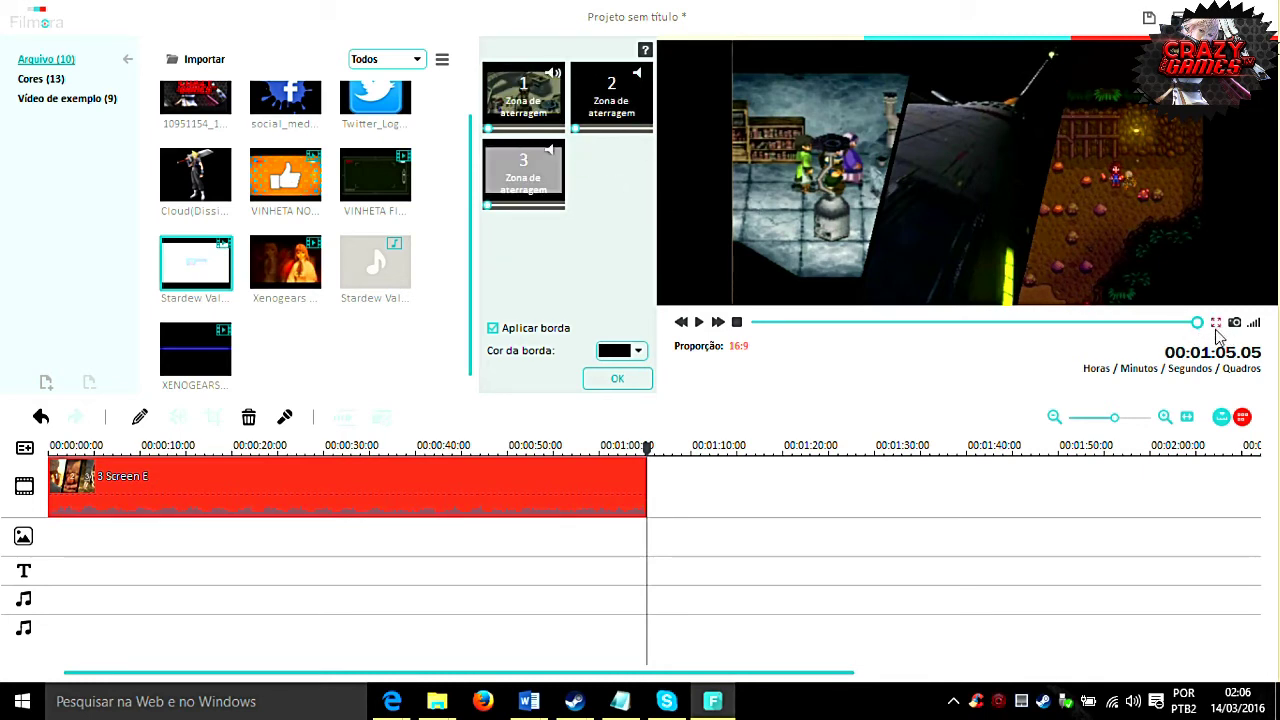
Play the three-screen composition from its start in full screen, then confirm the split-screen settings
left_click(1215, 324)
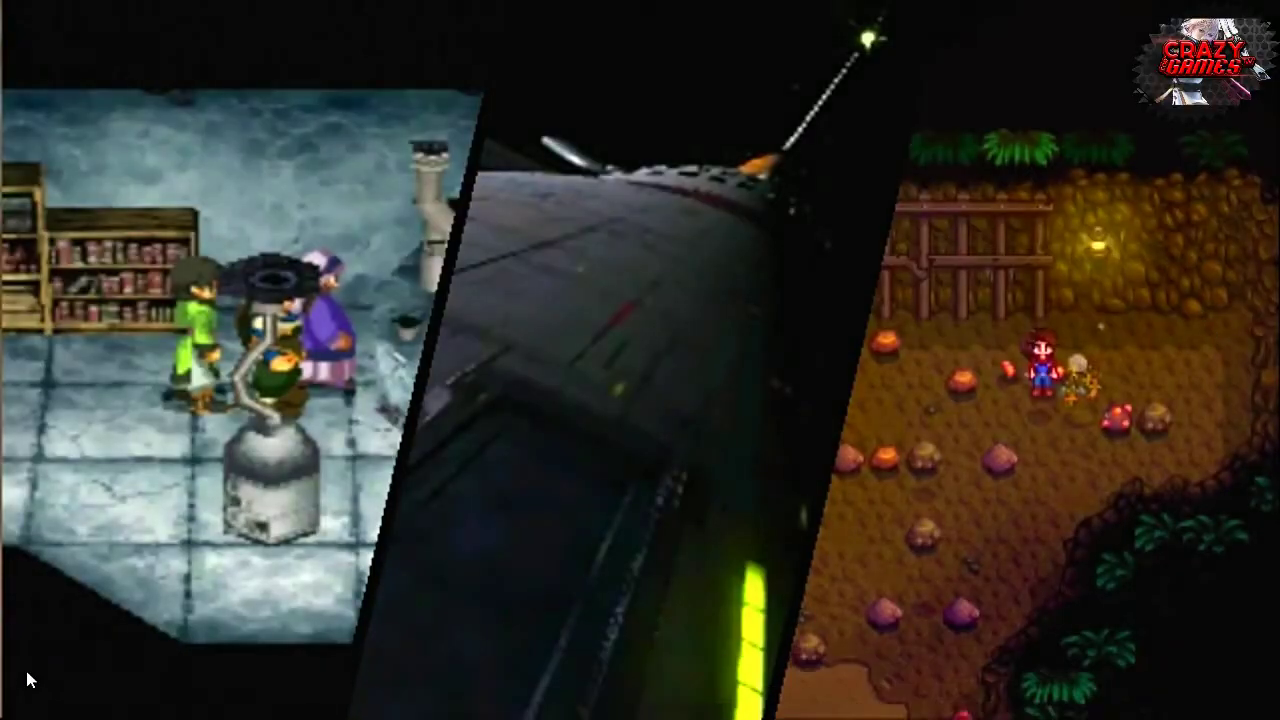
left_click(42, 651)
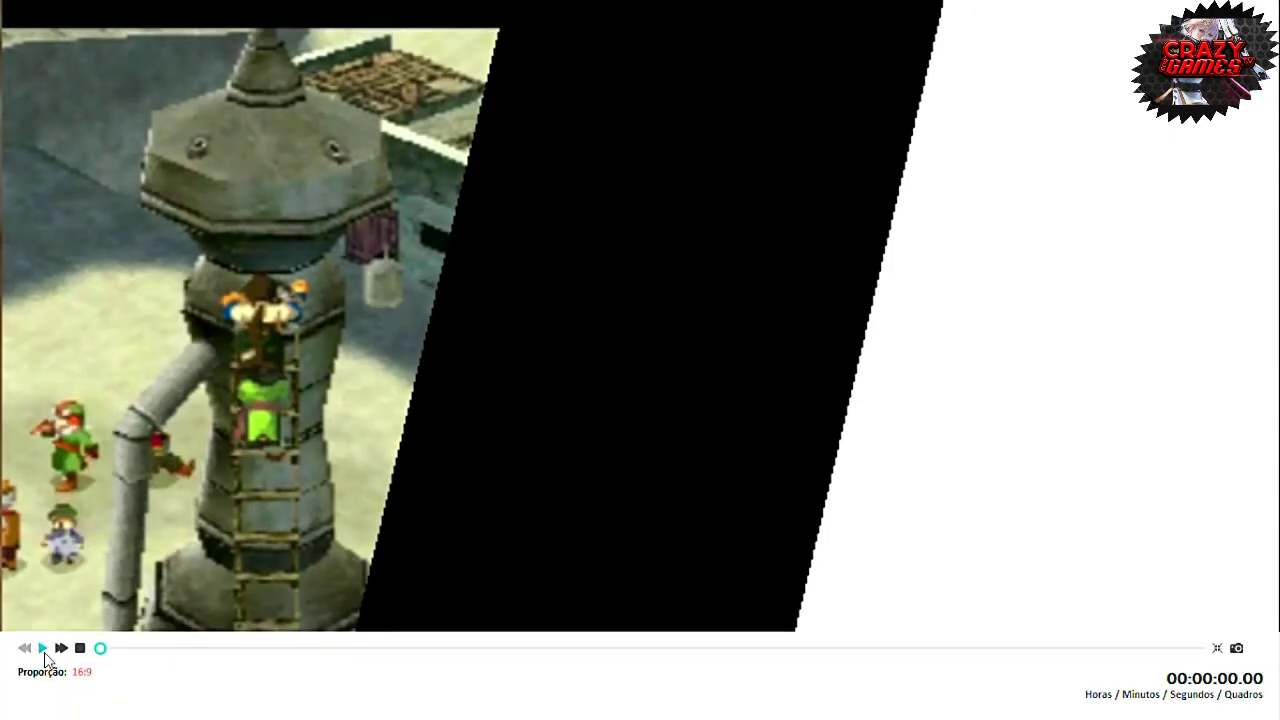
left_click(44, 654)
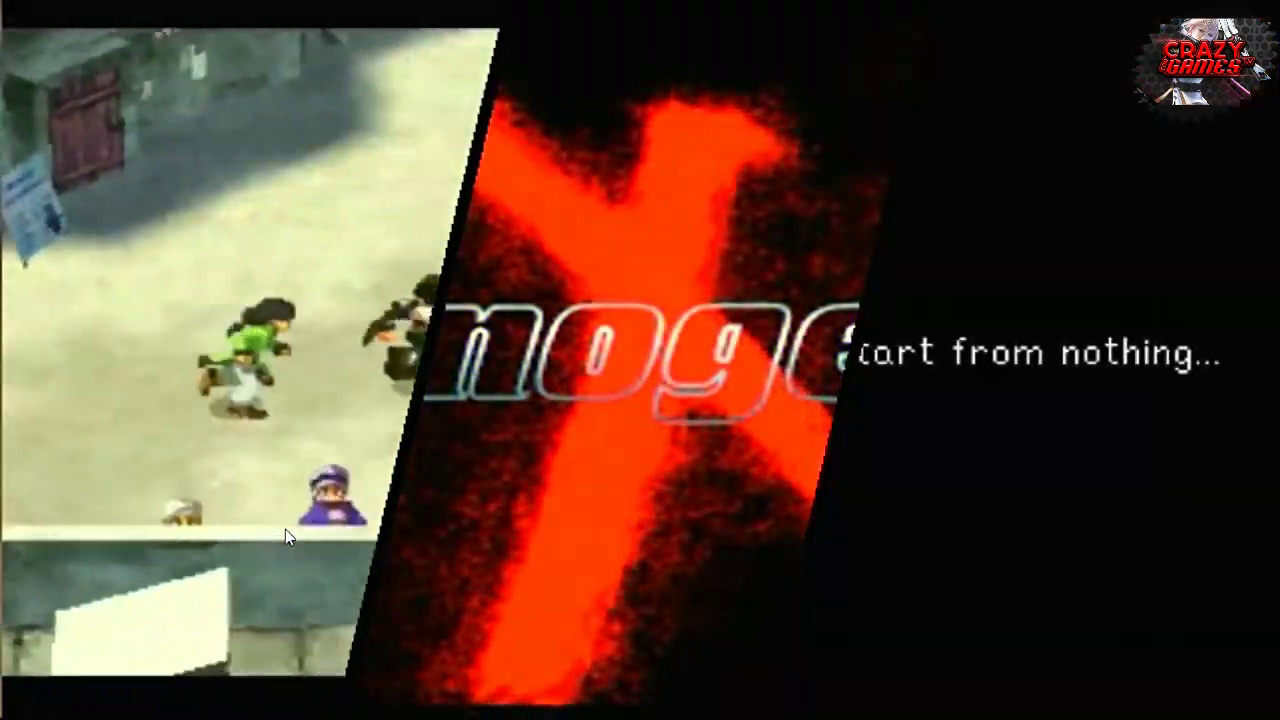
key("Escape")
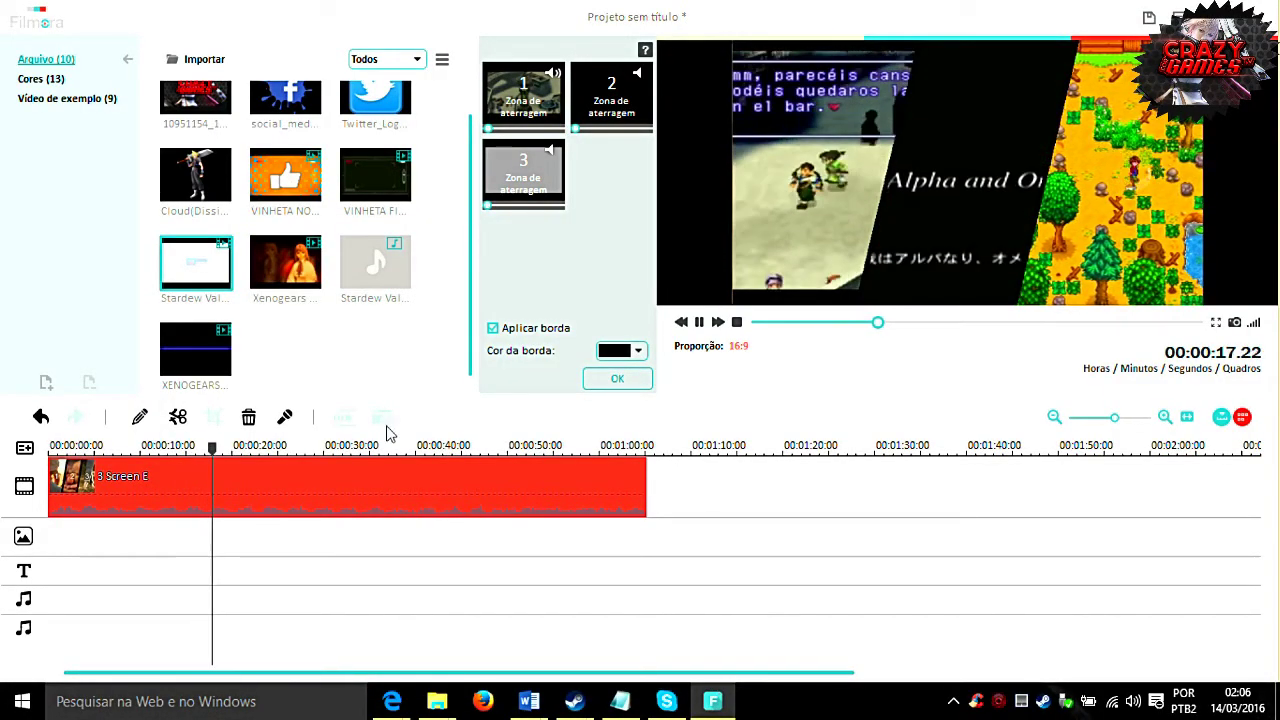
left_click(622, 388)
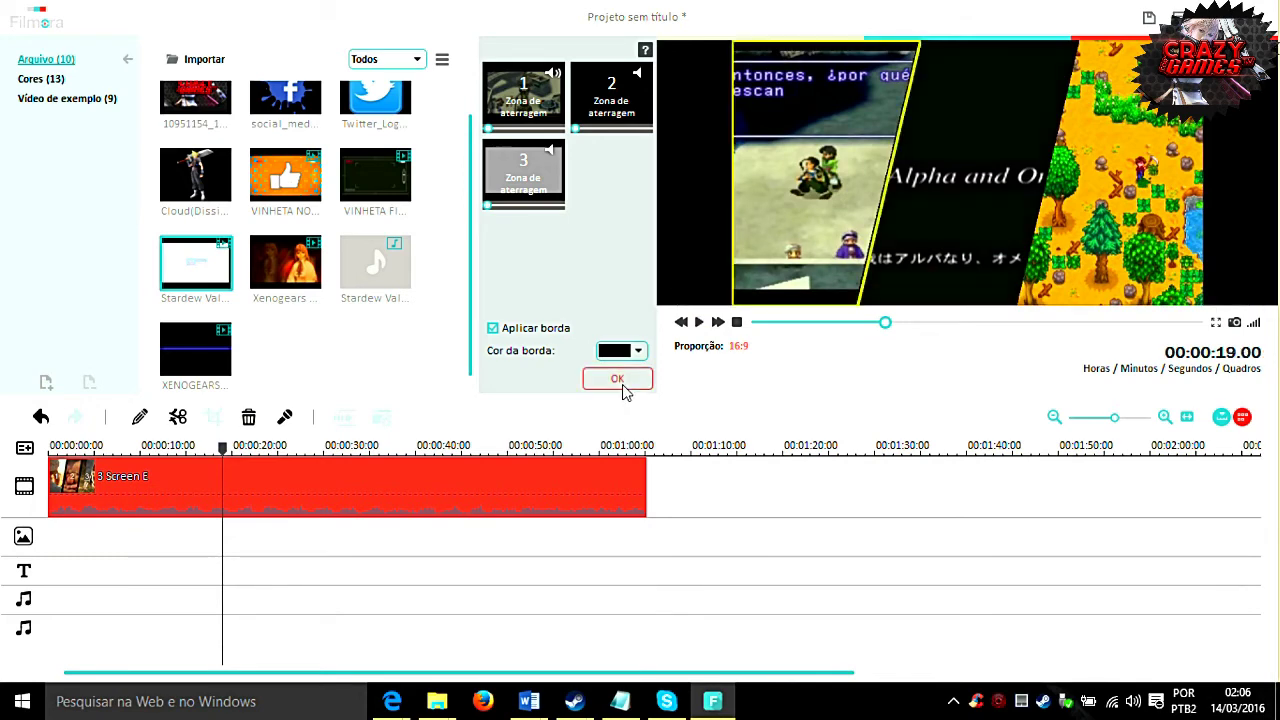
left_click(622, 388)
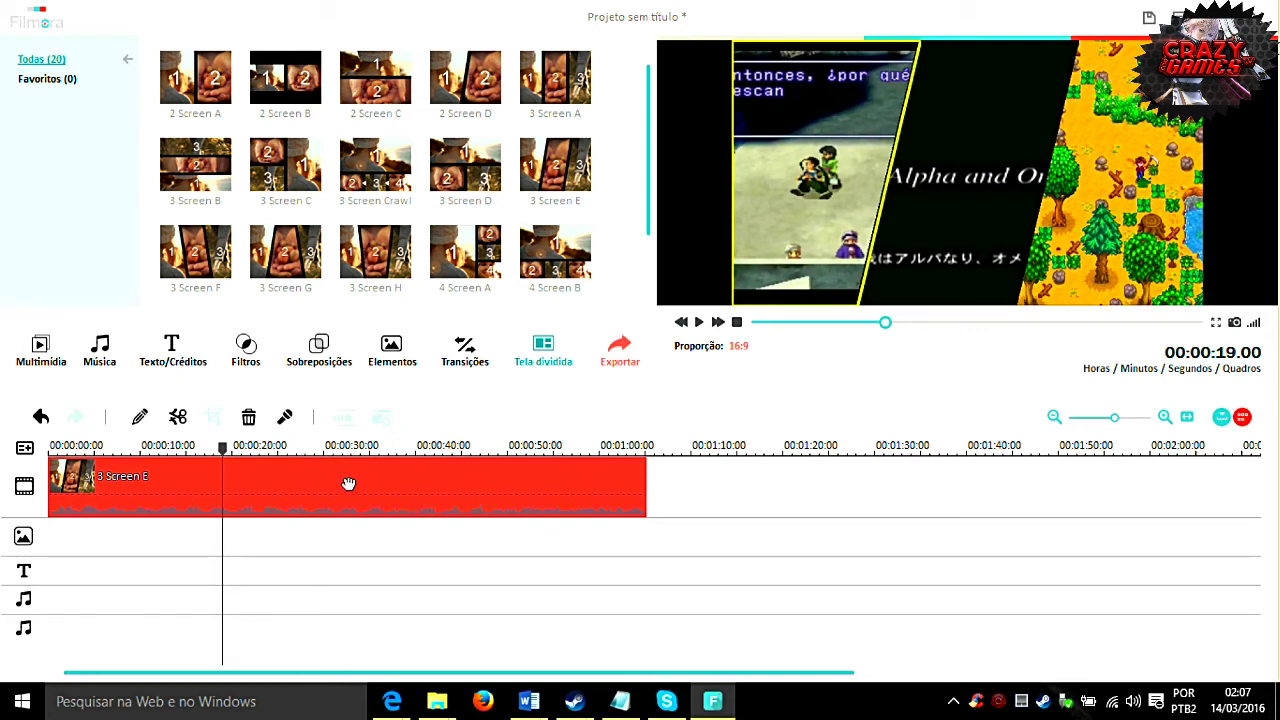
Delete the split-screen clip from the timeline and record a voice-over of about 4 seconds from the USB VoIP microphone
key("Delete")
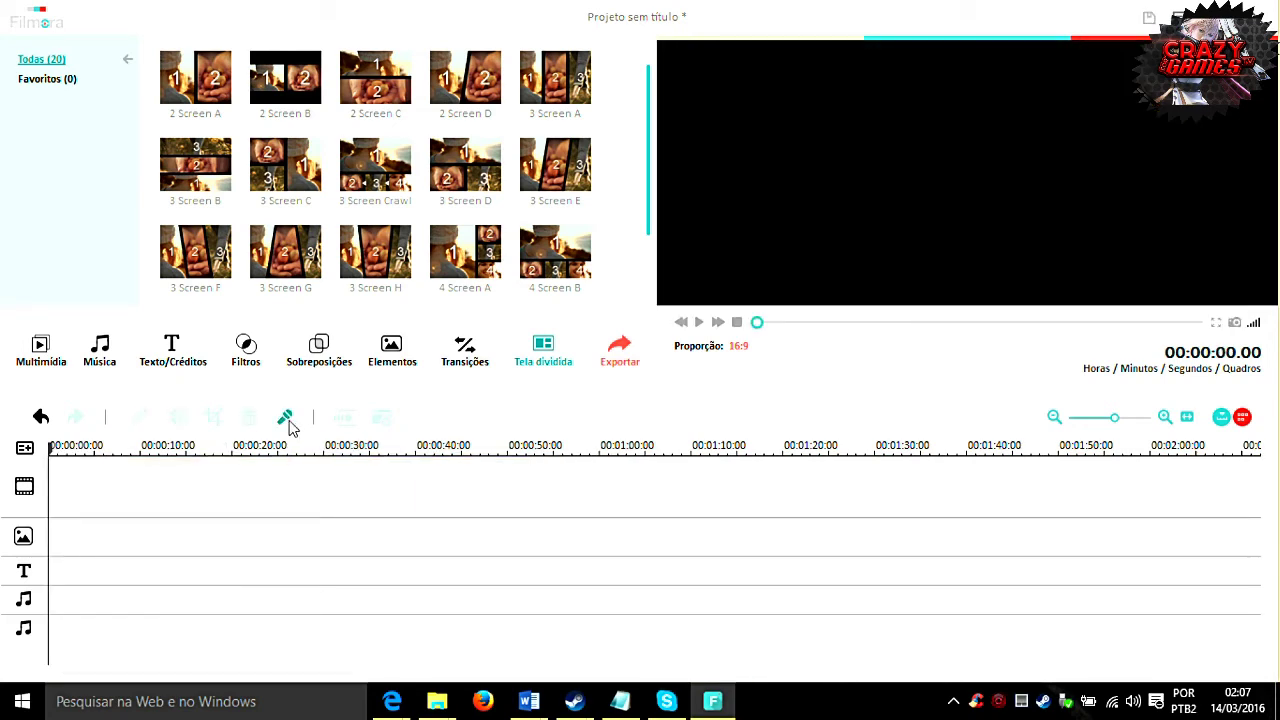
left_click(289, 419)
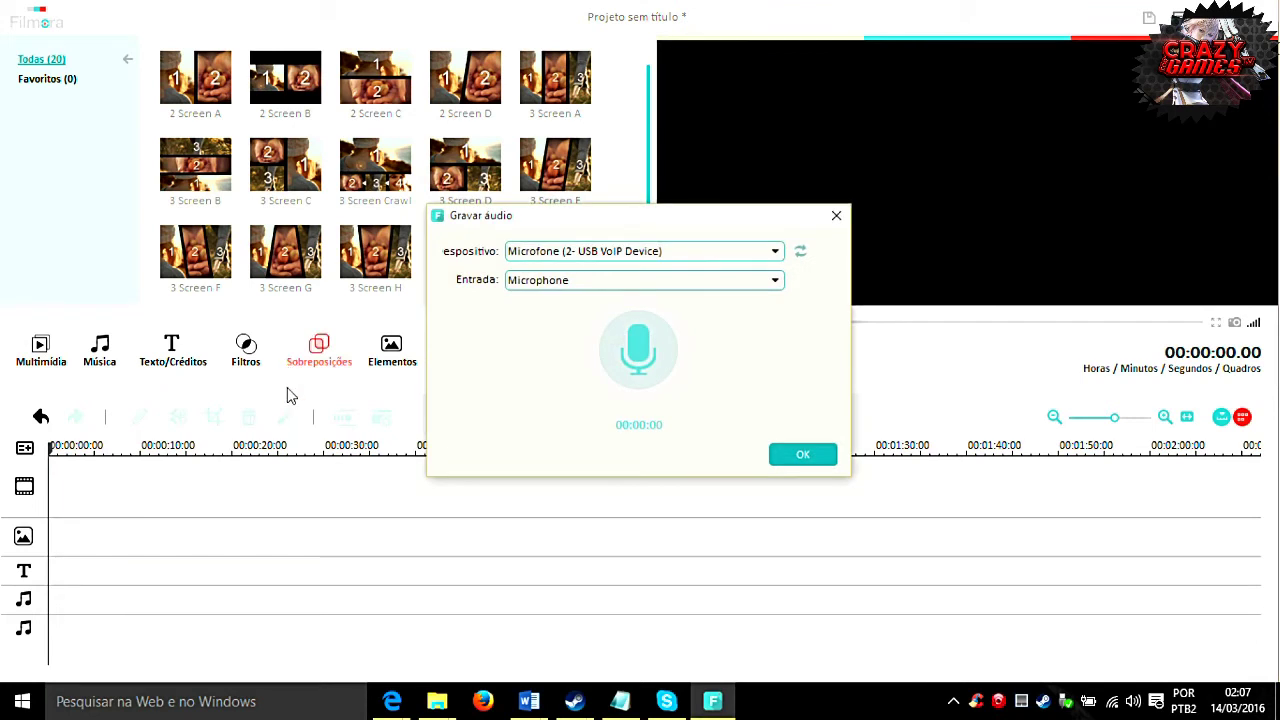
left_click(641, 348)
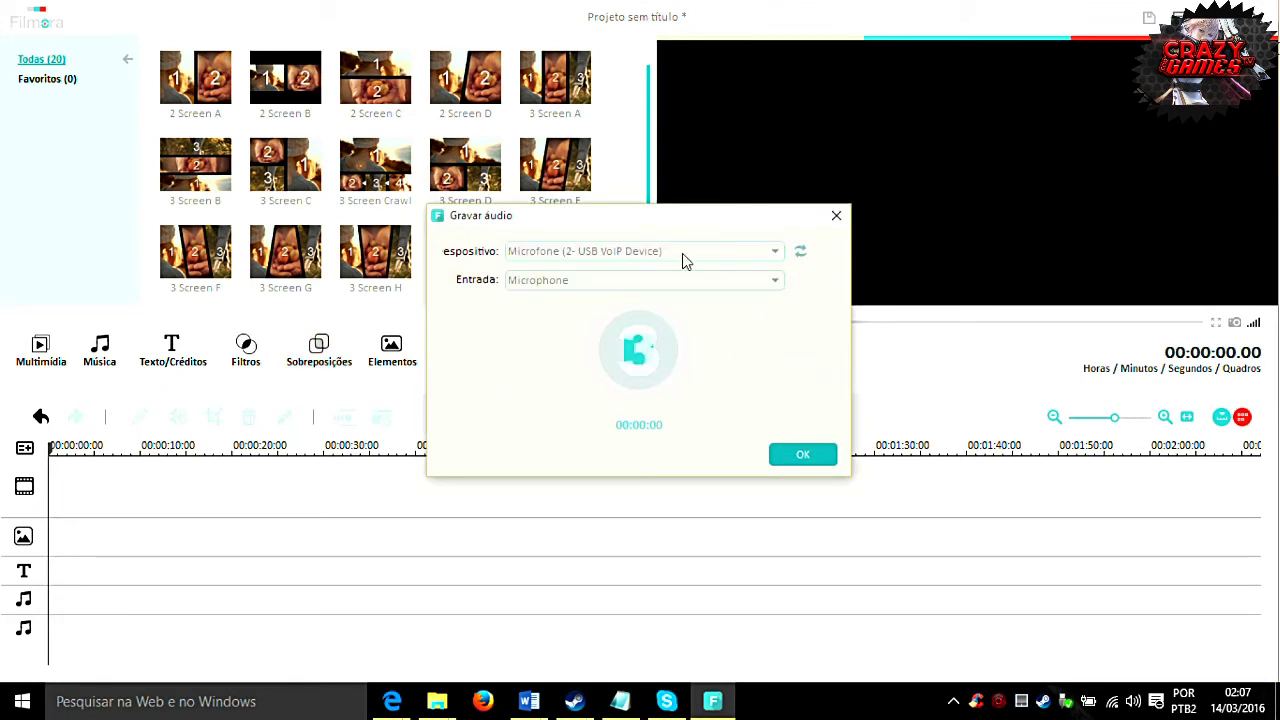
left_click_drag(657, 226, 532, 243)
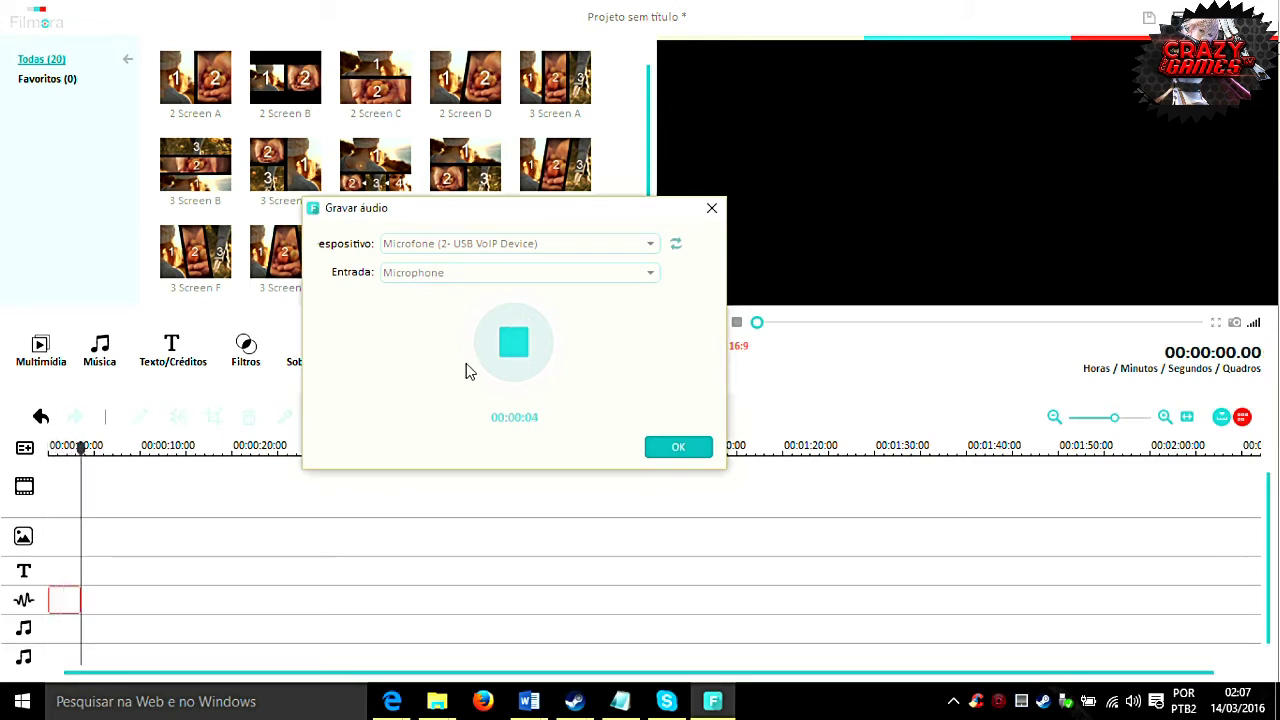
left_click(673, 448)
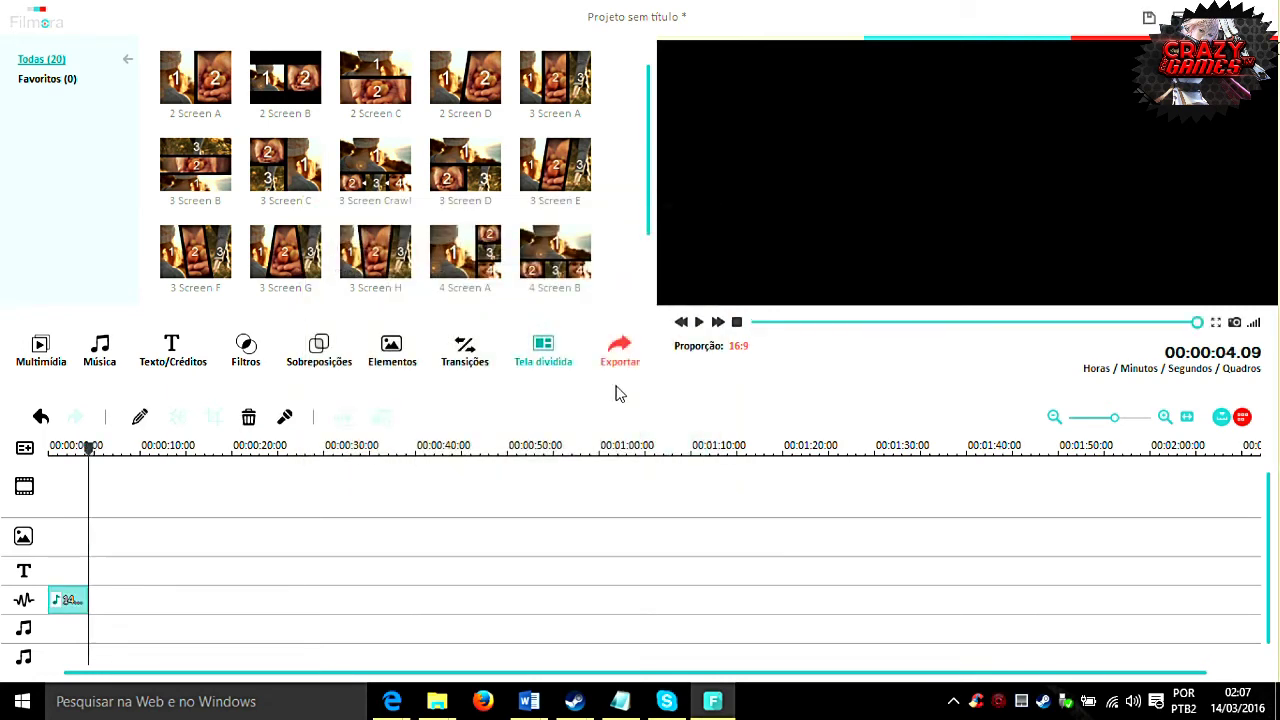
Play the recorded voice-over from its start, then delete it from the timeline
left_click_drag(90, 450, 33, 455)
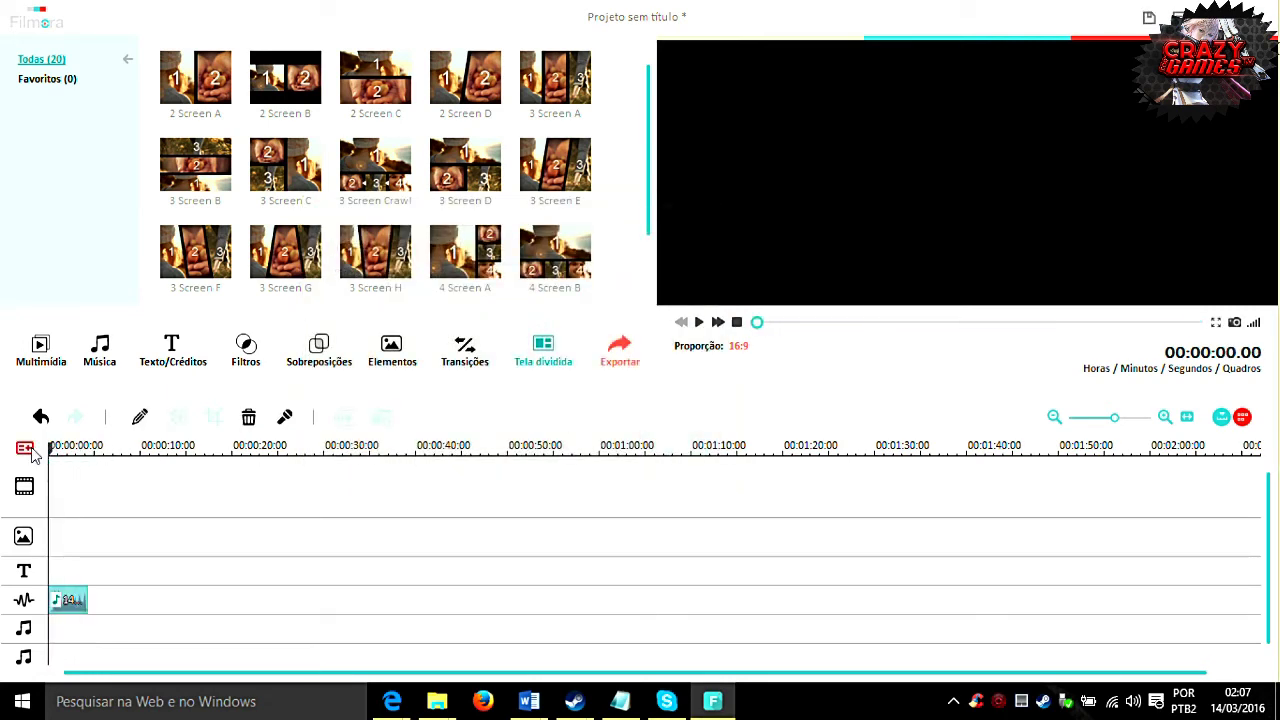
left_click(700, 323)
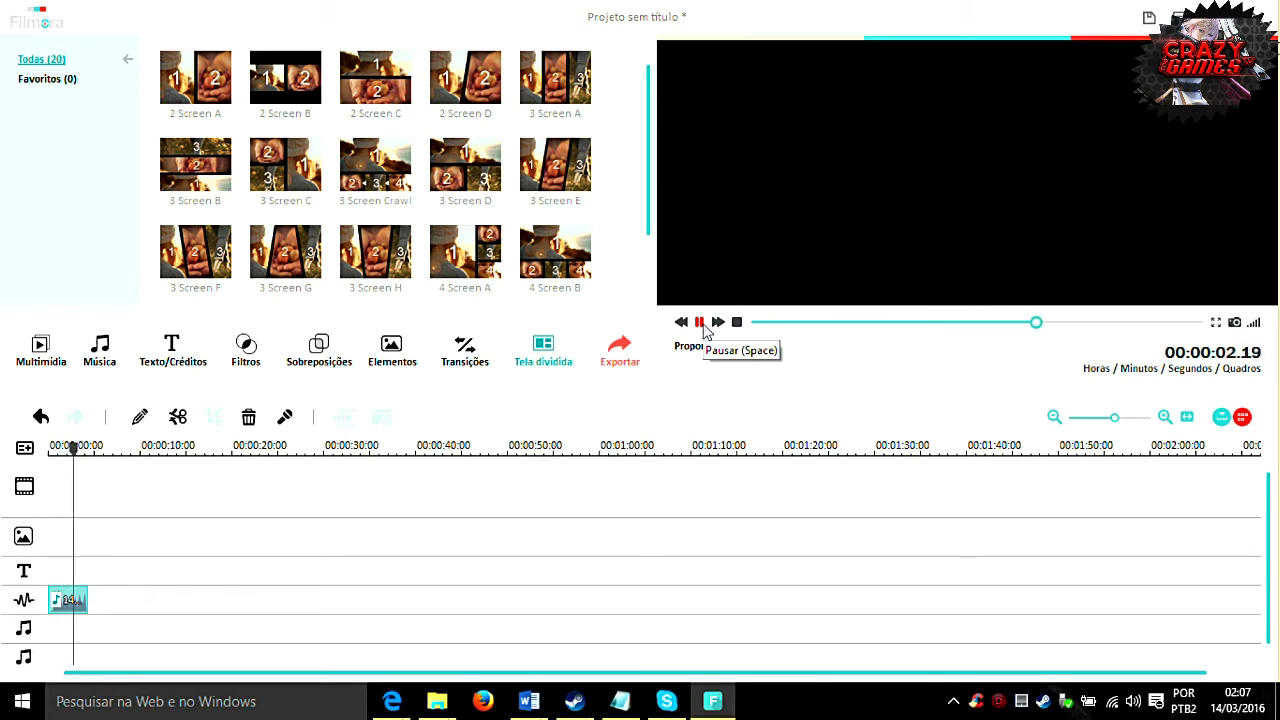
left_click(700, 322)
left_click(700, 322)
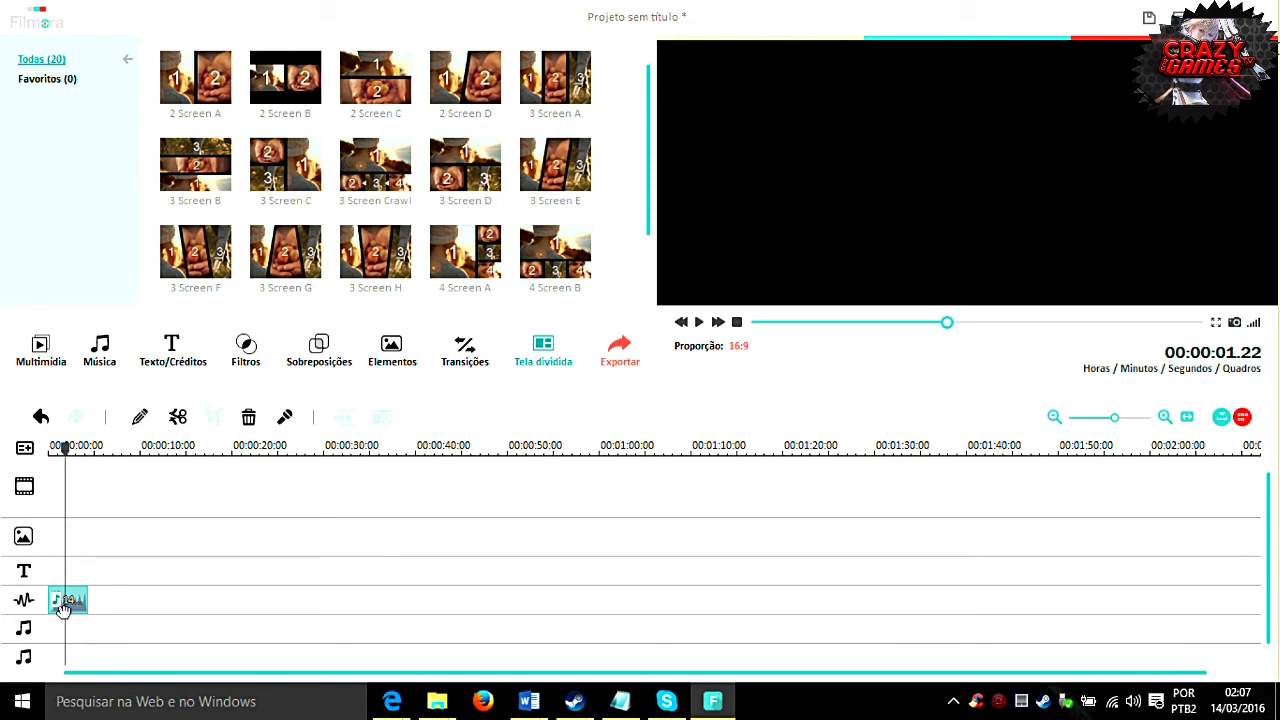
key("Delete")
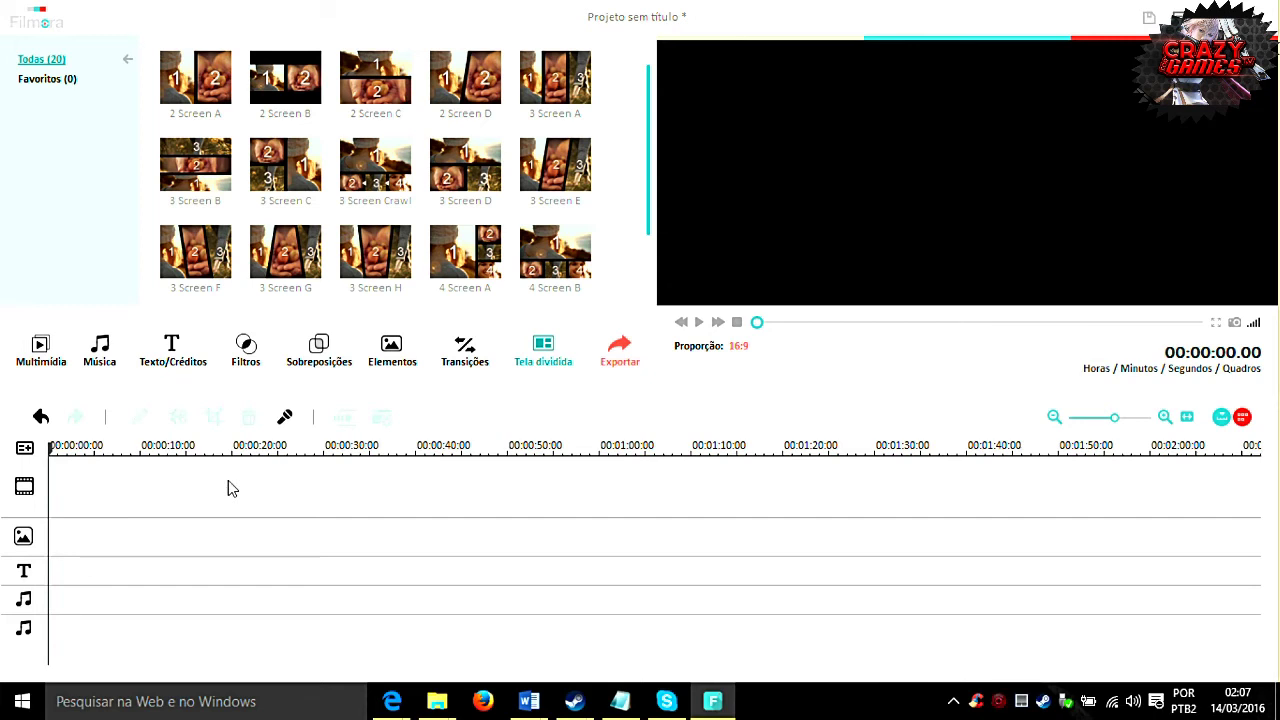
Place the Stardew Valley Trailer on the video track and capture a snapshot of its frame at about 0:51
left_click(41, 350)
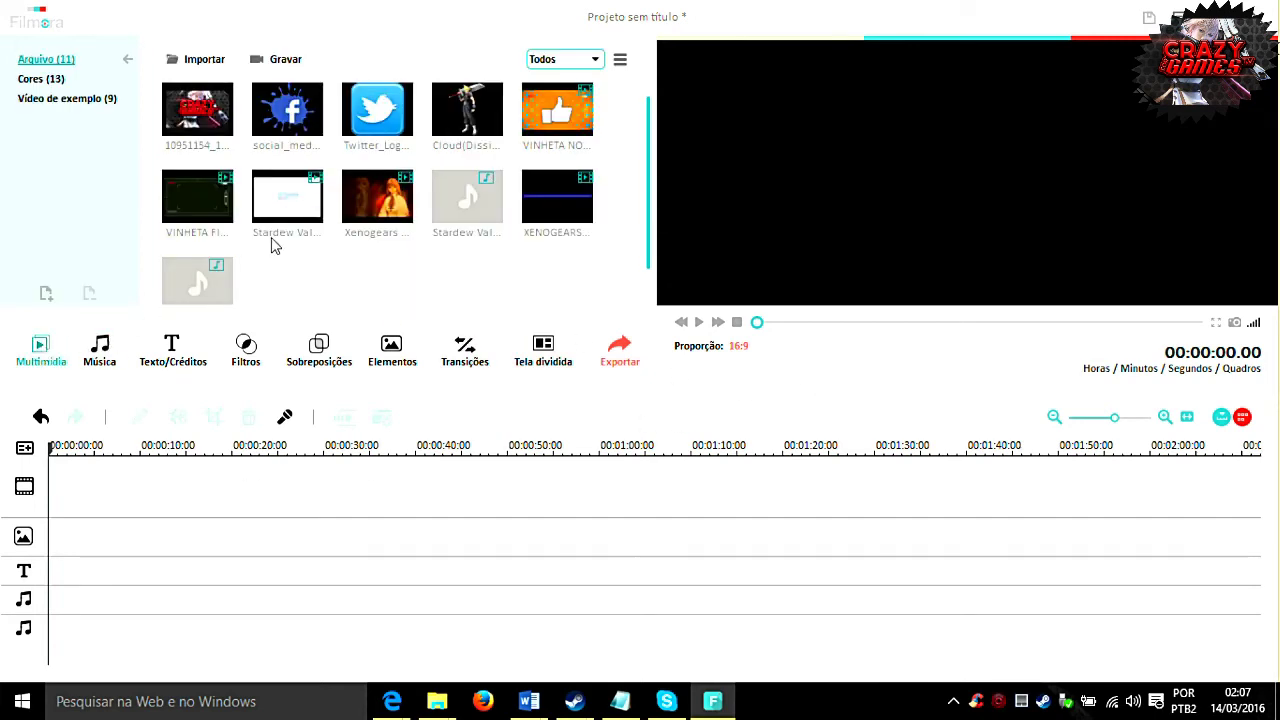
left_click_drag(280, 215, 131, 477)
left_click(517, 447)
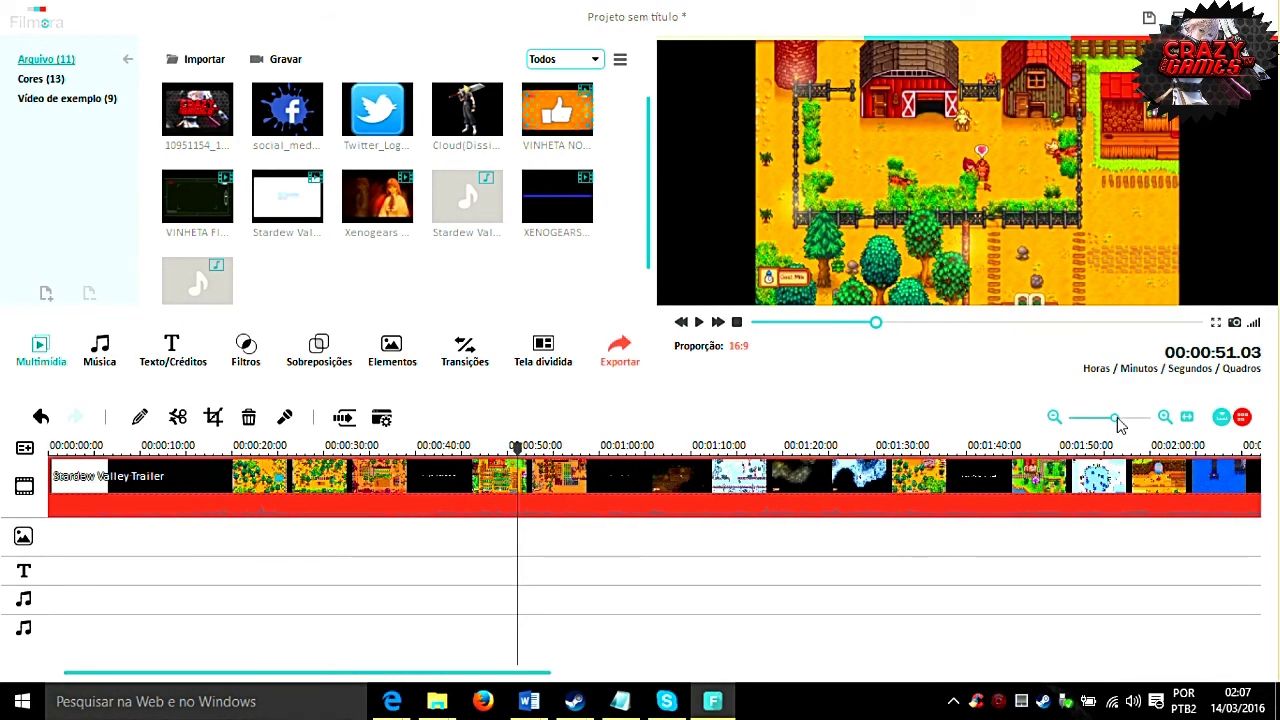
mouse_move(1115, 418)
left_mouse_down()
mouse_move(1100, 423)
mouse_move(1145, 426)
mouse_move(1099, 423)
mouse_move(1112, 424)
left_mouse_up()
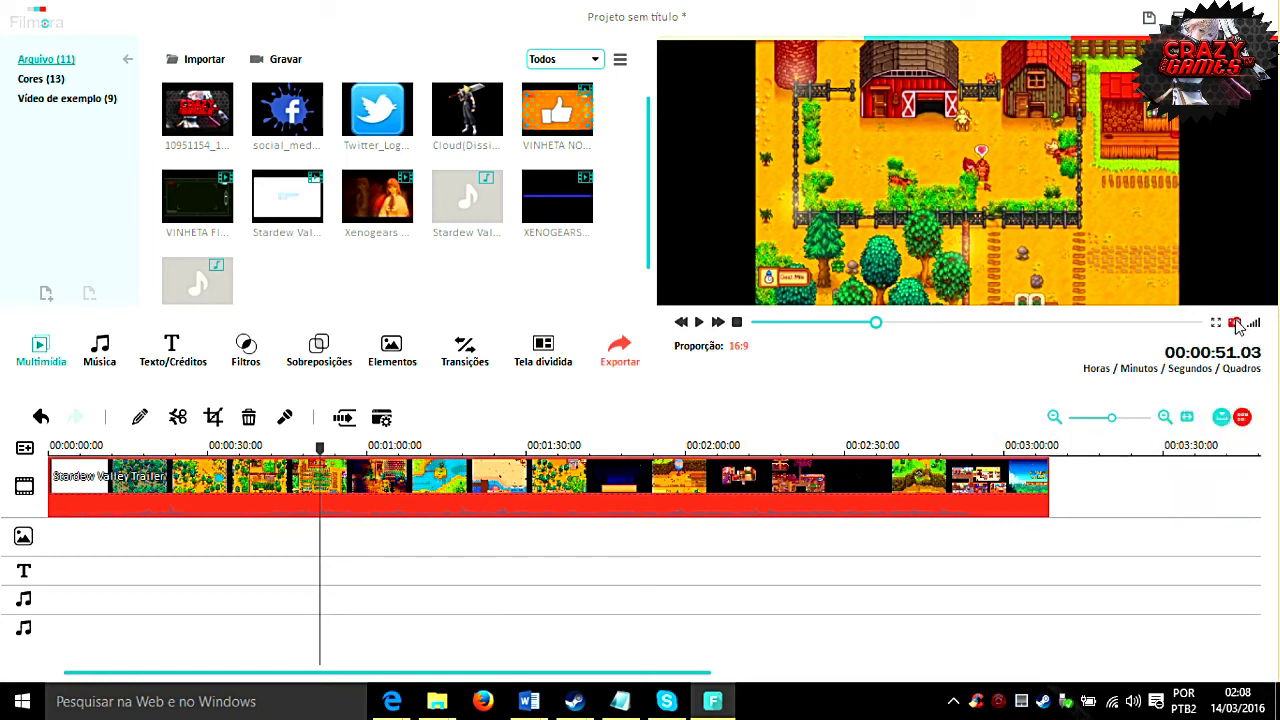
left_click(1237, 324)
left_click(274, 266)
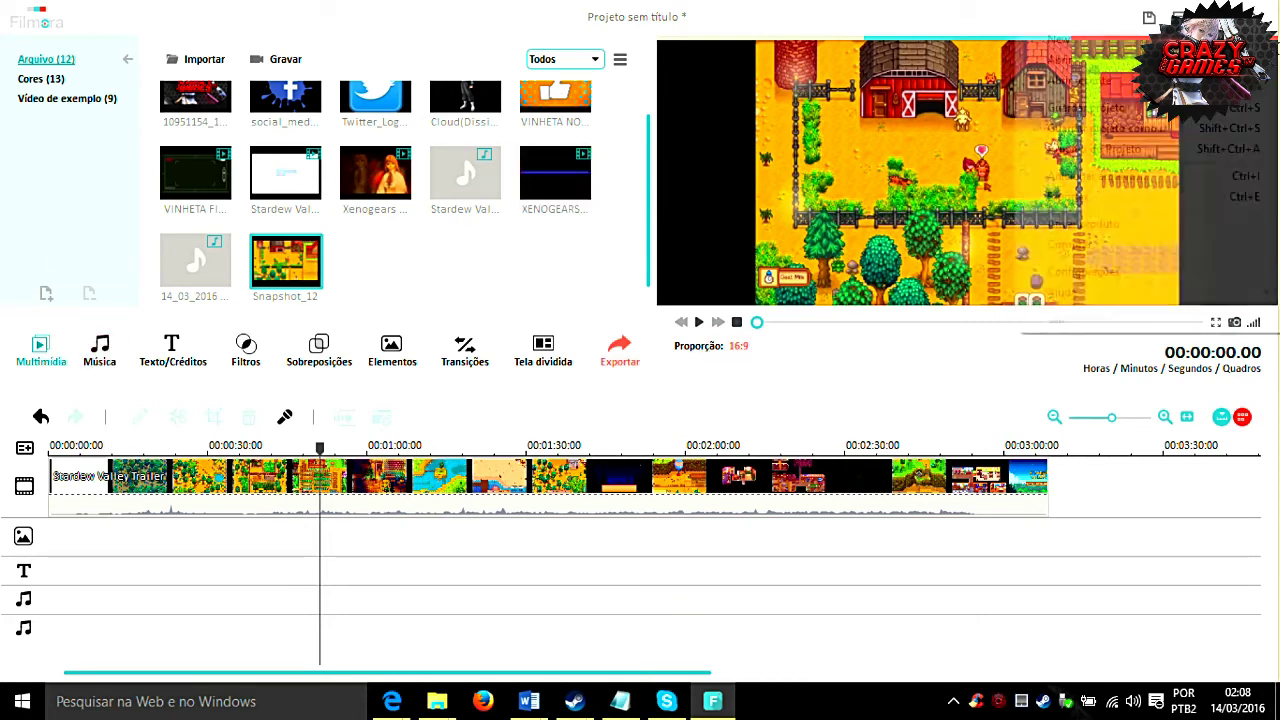
Open the project's export dialog and the detailed settings for the MP4 format
left_click(1180, 17)
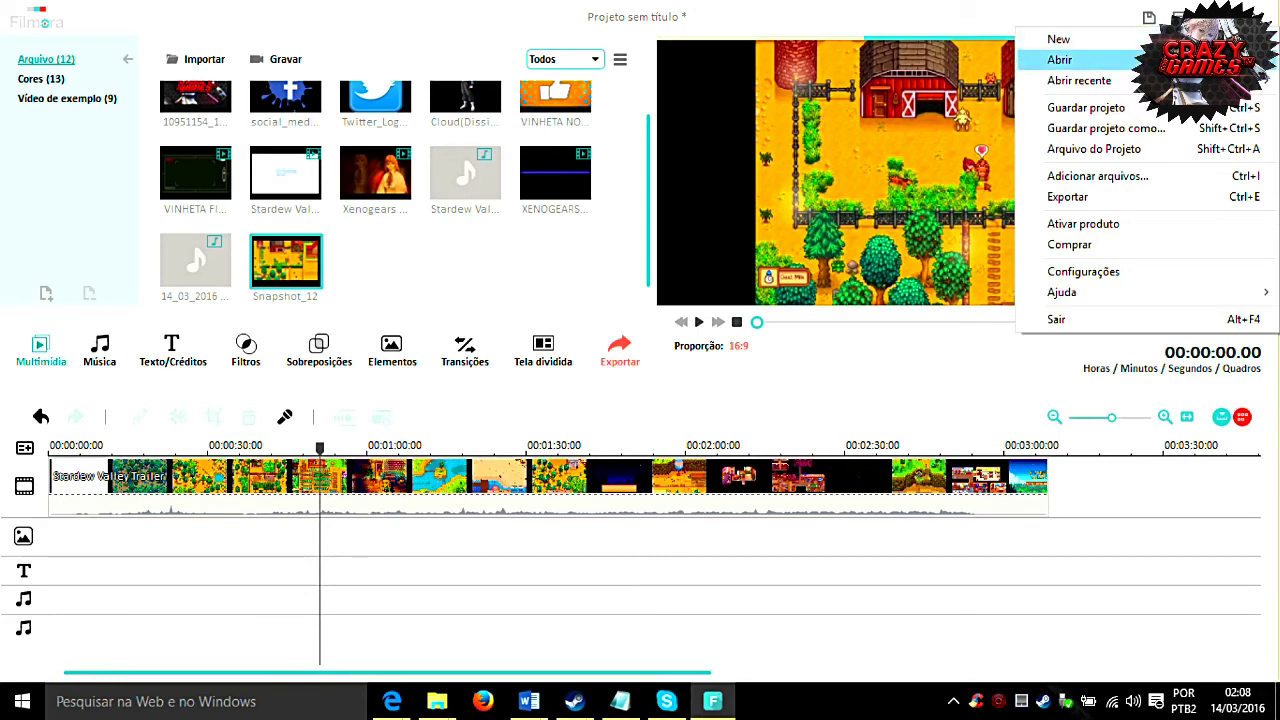
left_click(1110, 200)
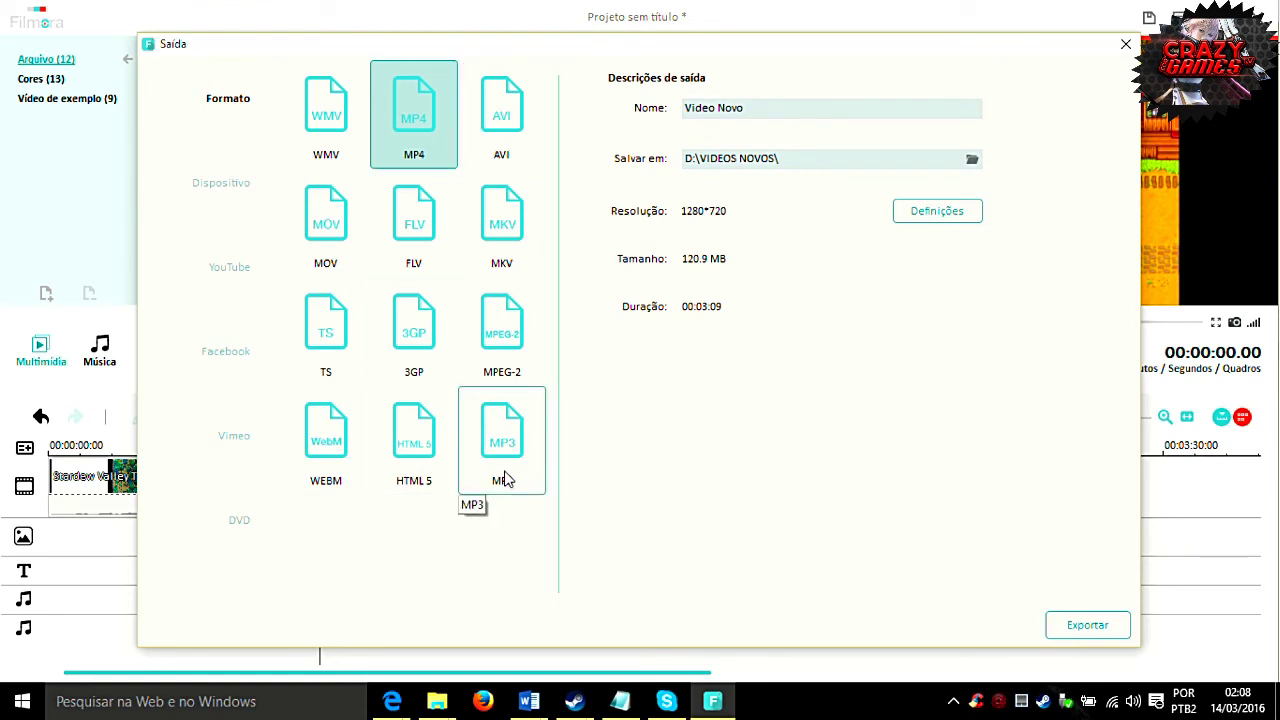
left_click(925, 222)
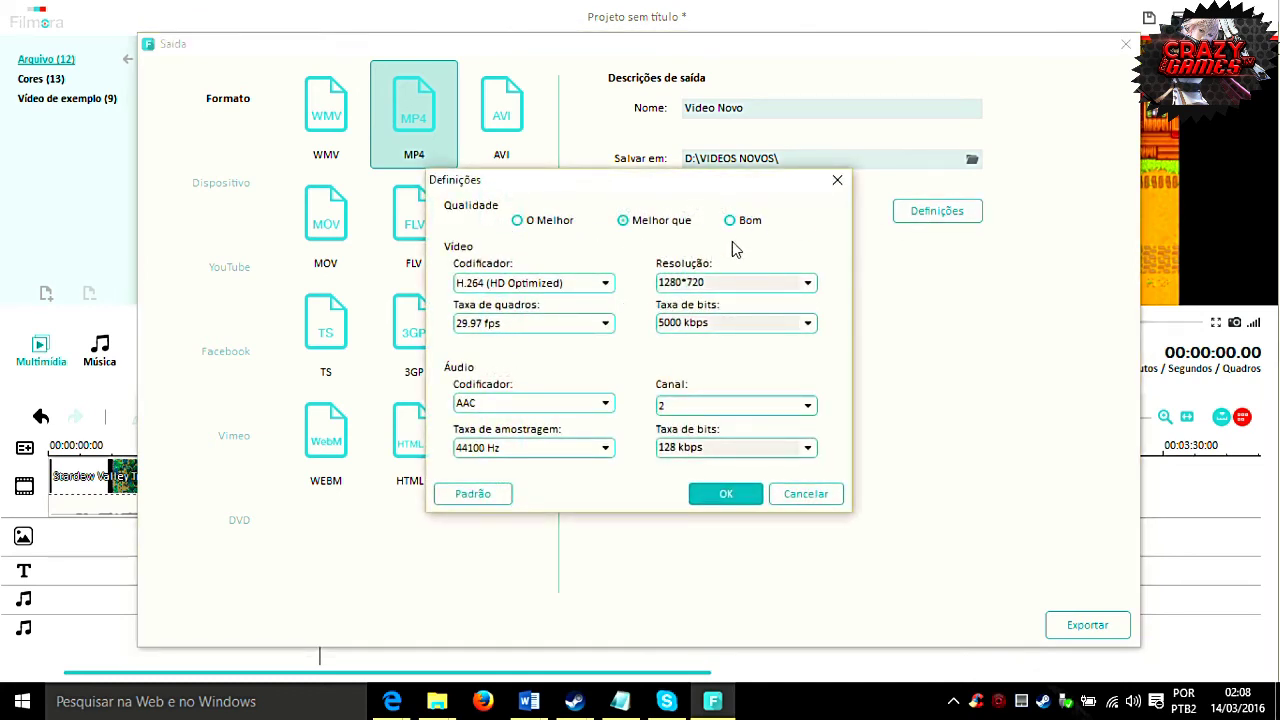
Try the O Melhor and Bom quality presets and look through the video encoder and resolution options
left_click(517, 224)
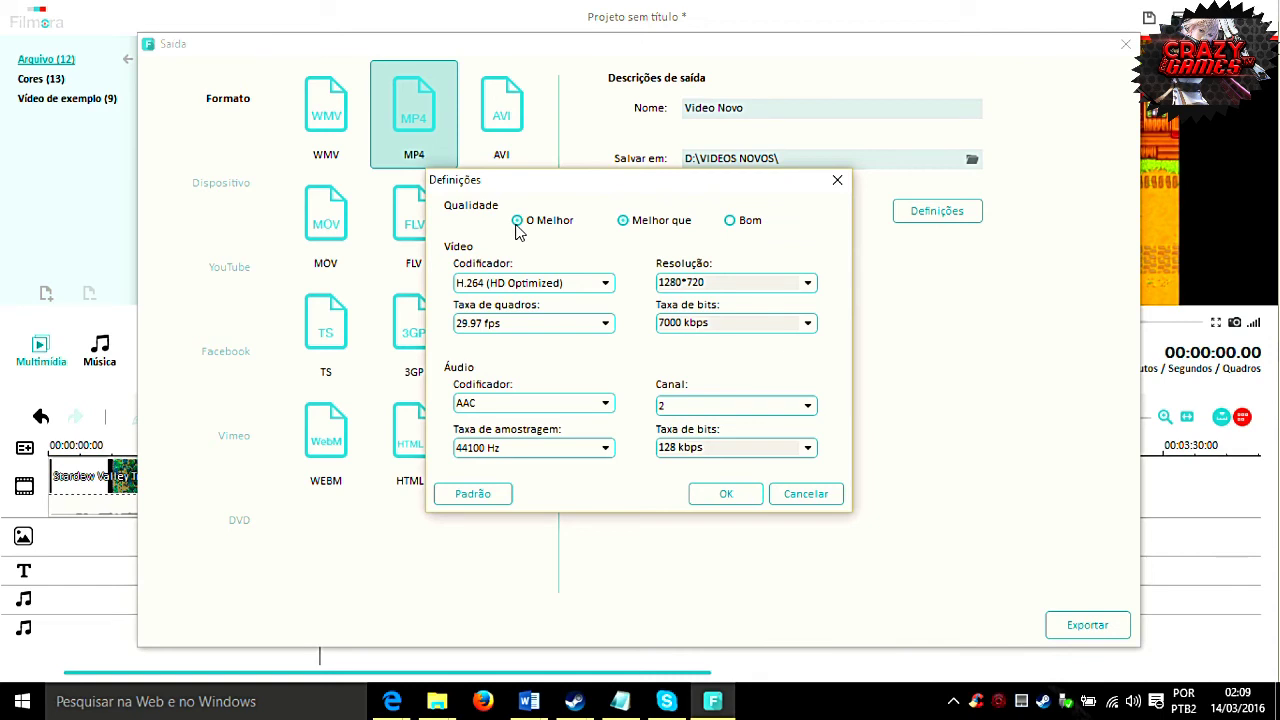
left_click(614, 285)
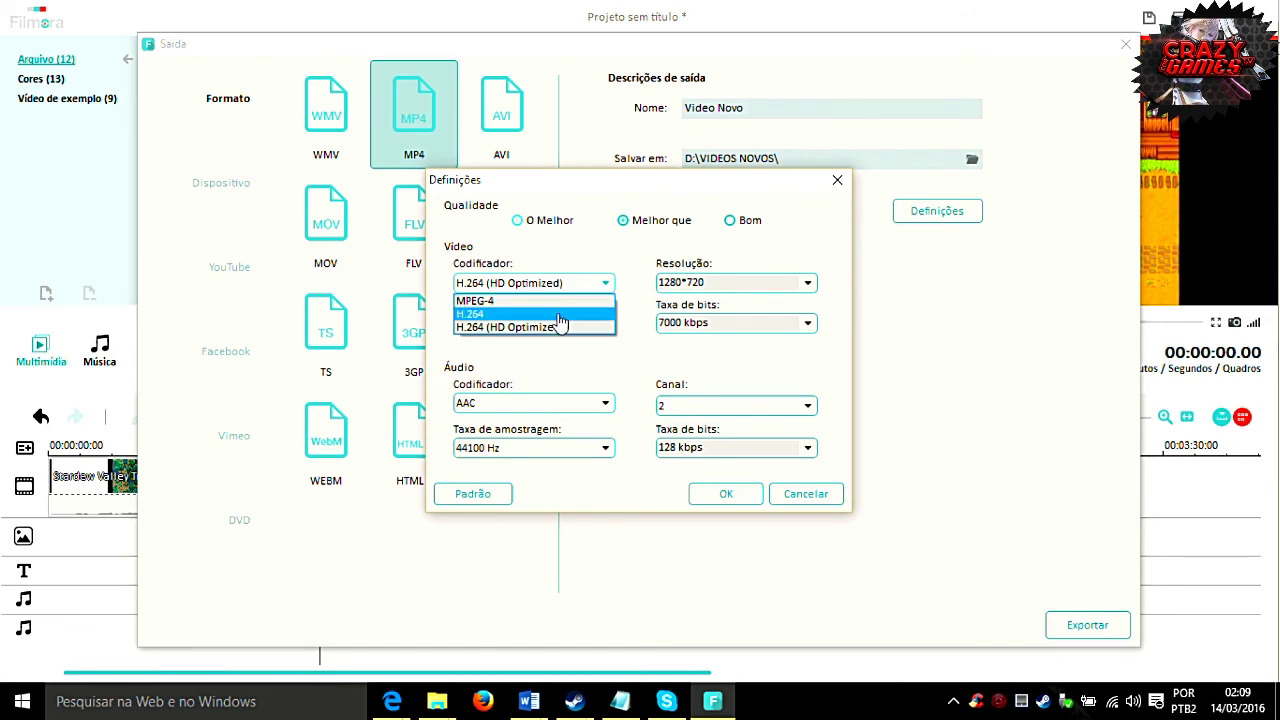
left_click(580, 249)
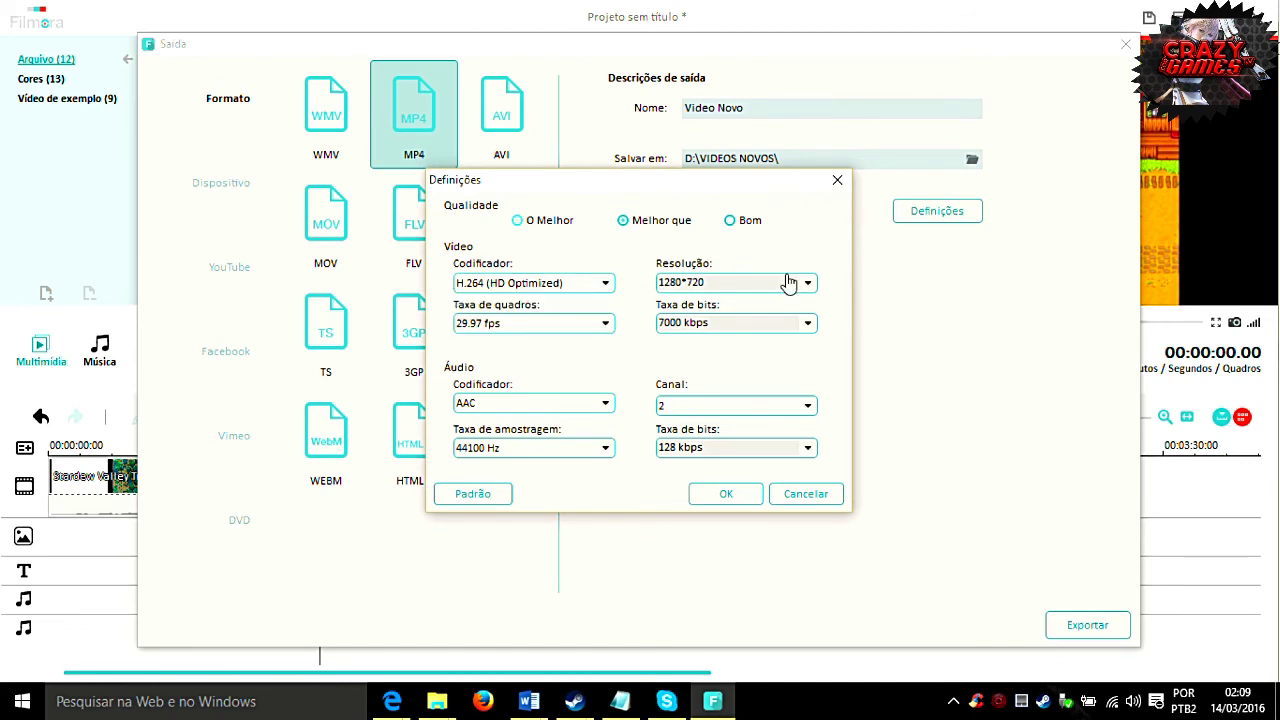
left_click(796, 283)
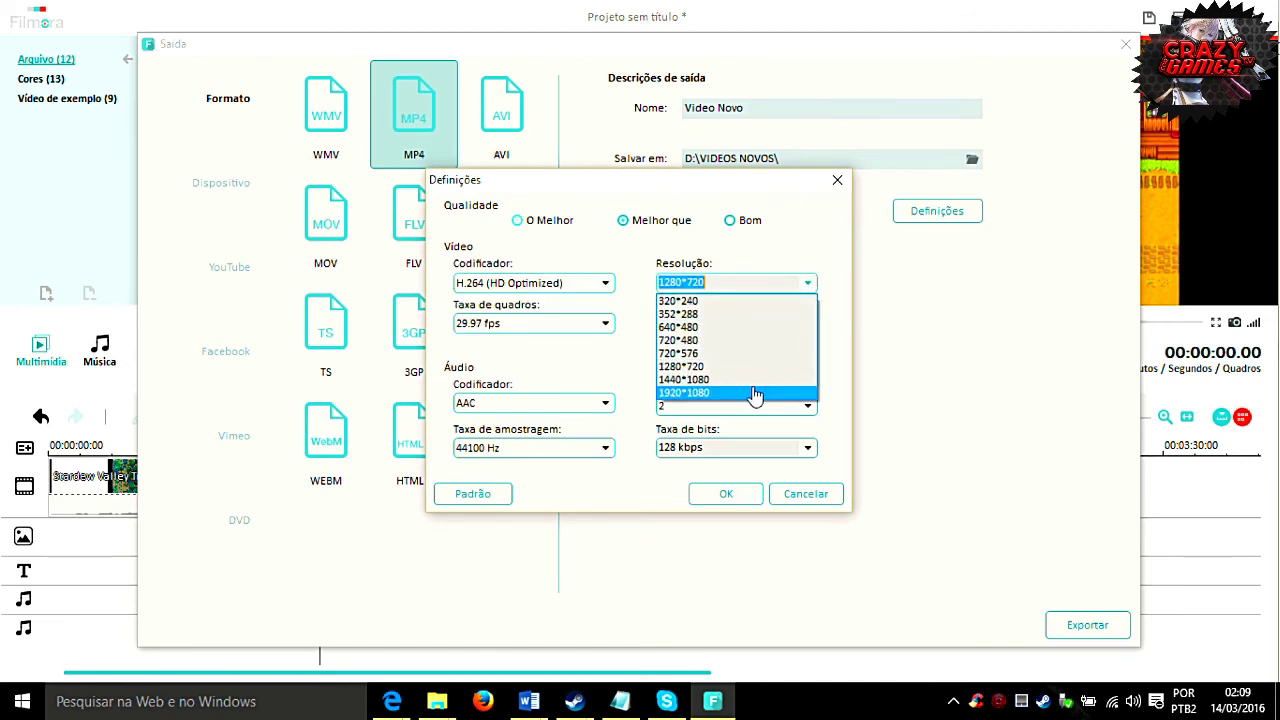
left_click(812, 243)
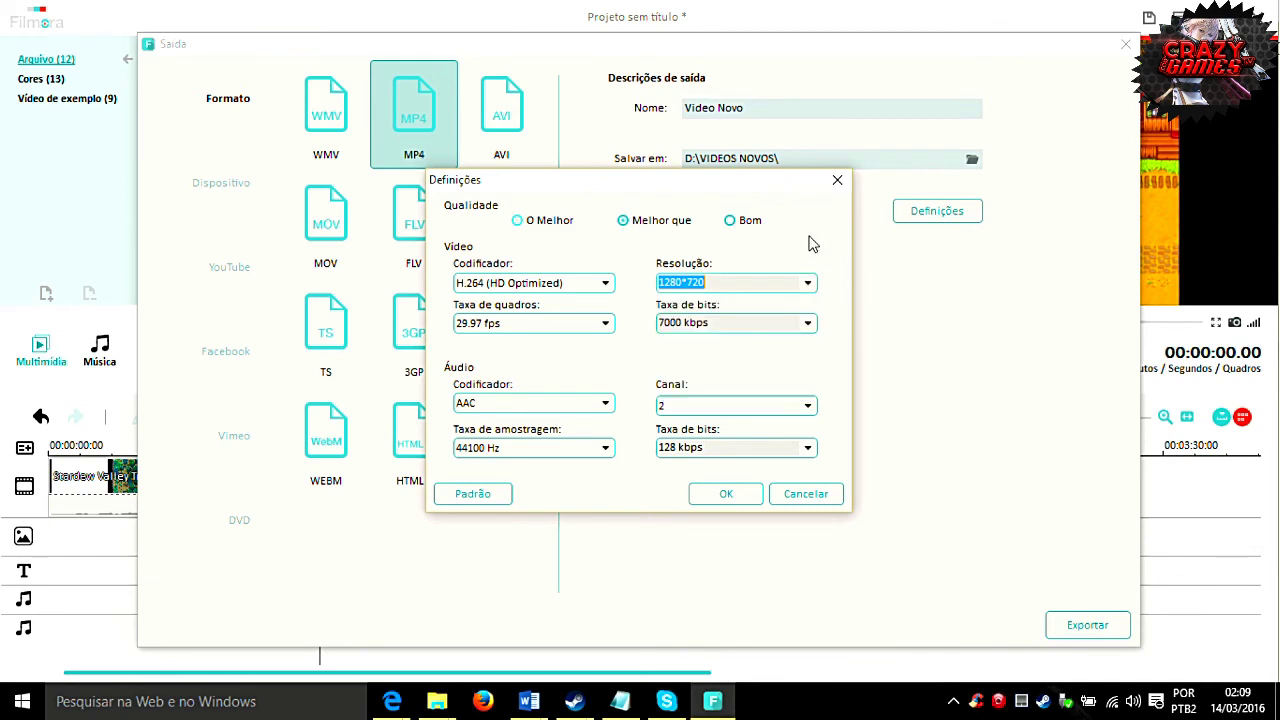
left_click(731, 224)
left_click(522, 227)
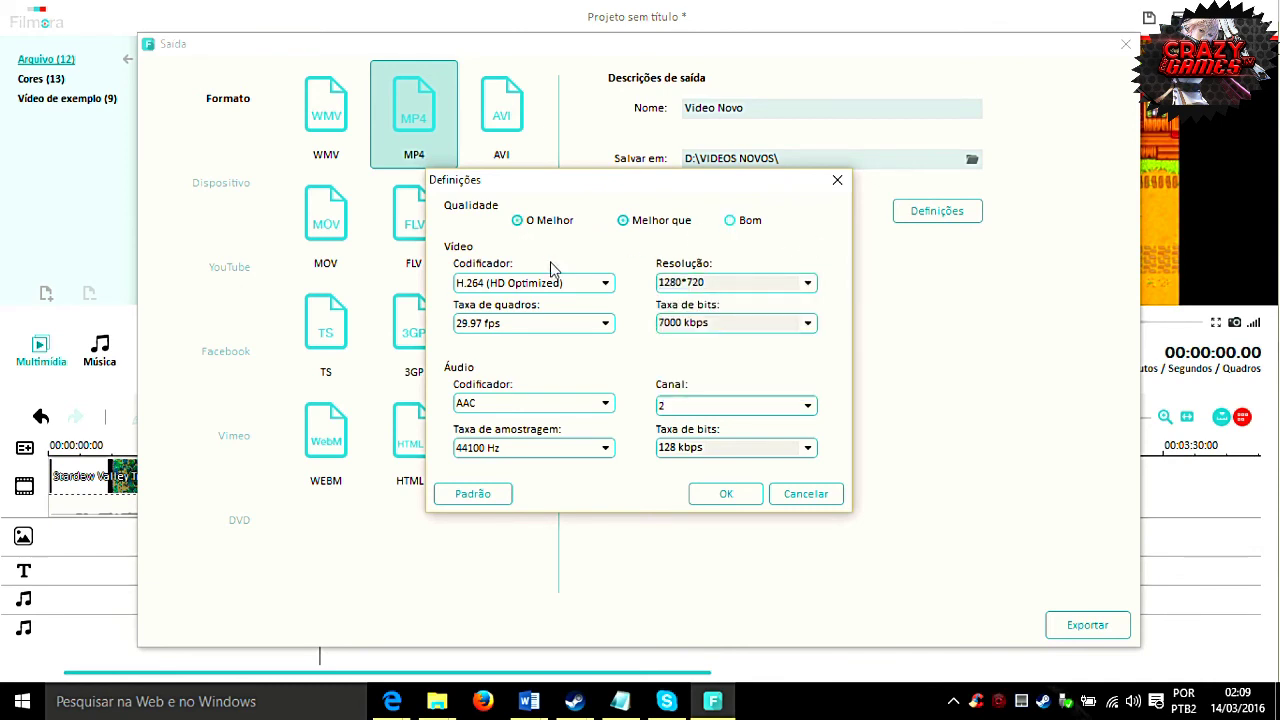
Look through the audio sample rate, channel and bit rate options and the video bit rates, then cancel the settings
left_click(605, 448)
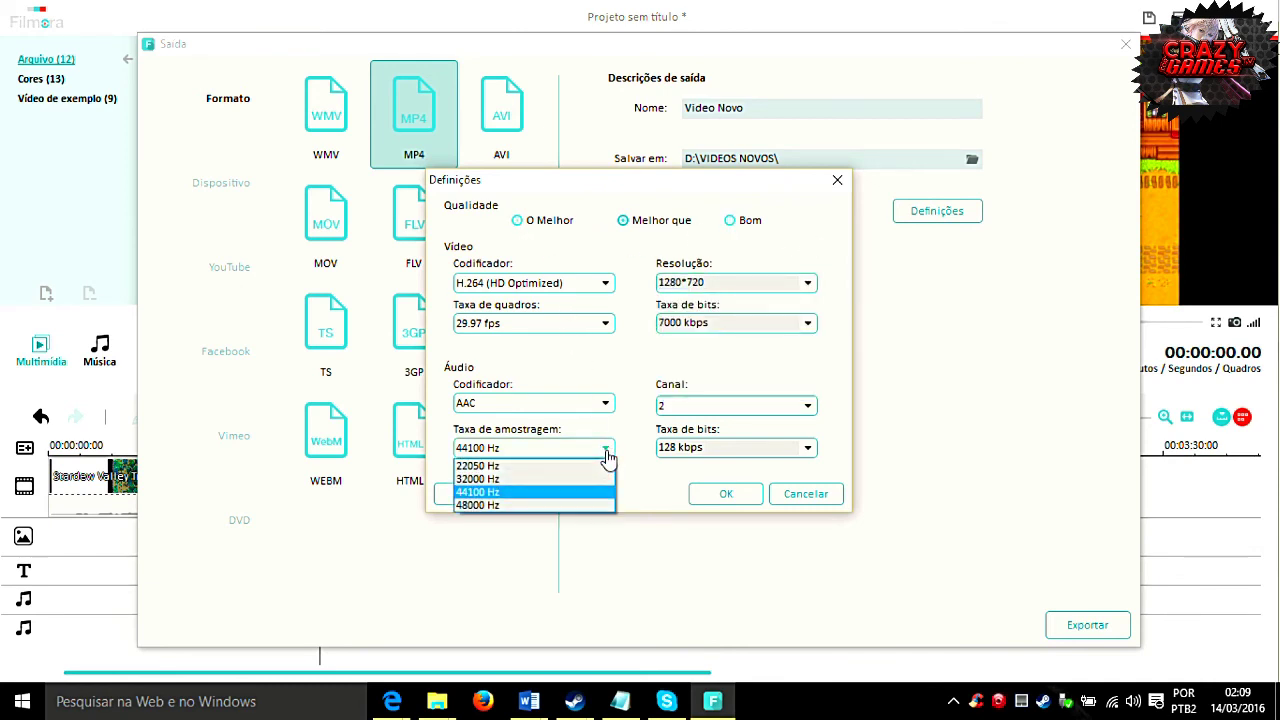
left_click(709, 366)
left_click(806, 407)
left_click(814, 382)
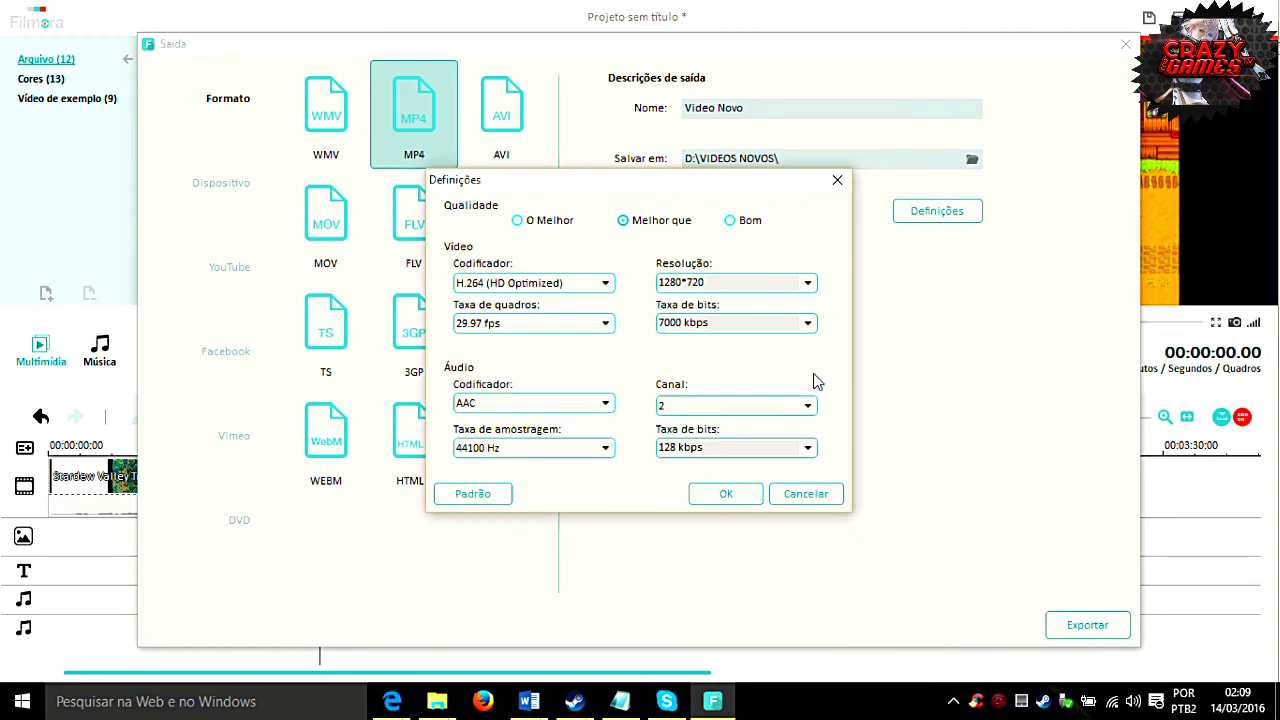
left_click(806, 449)
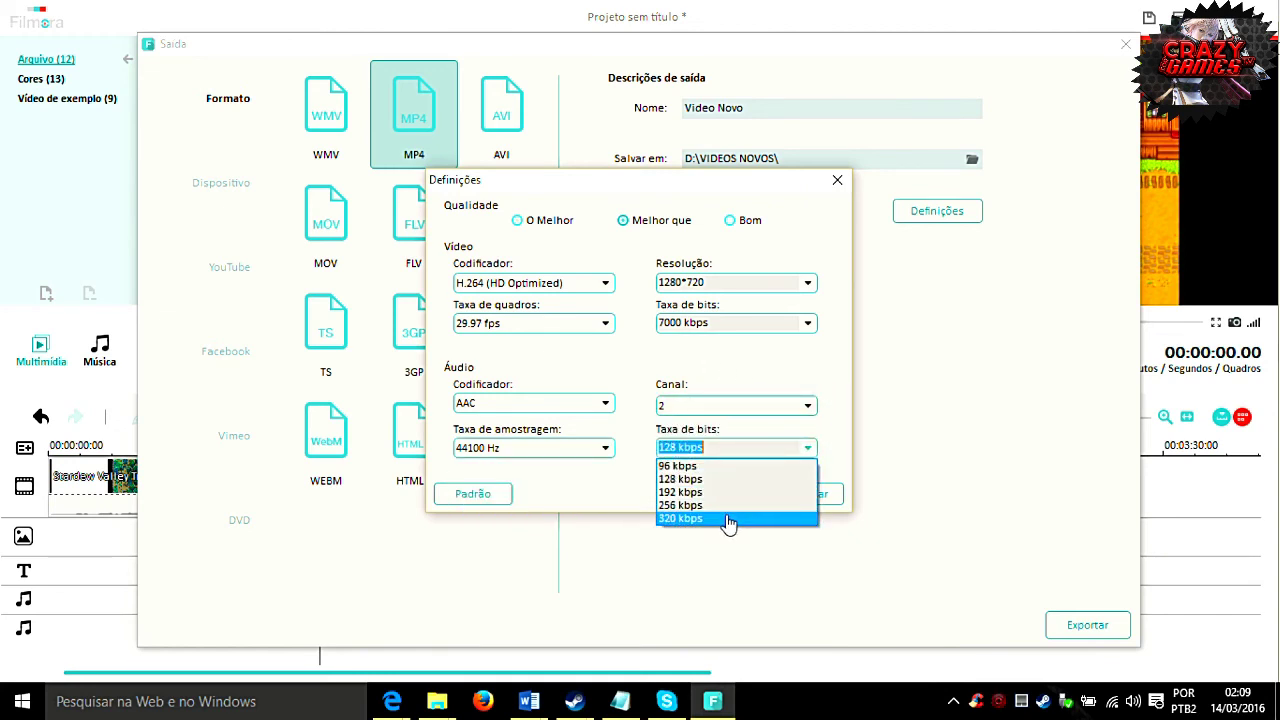
left_click(737, 366)
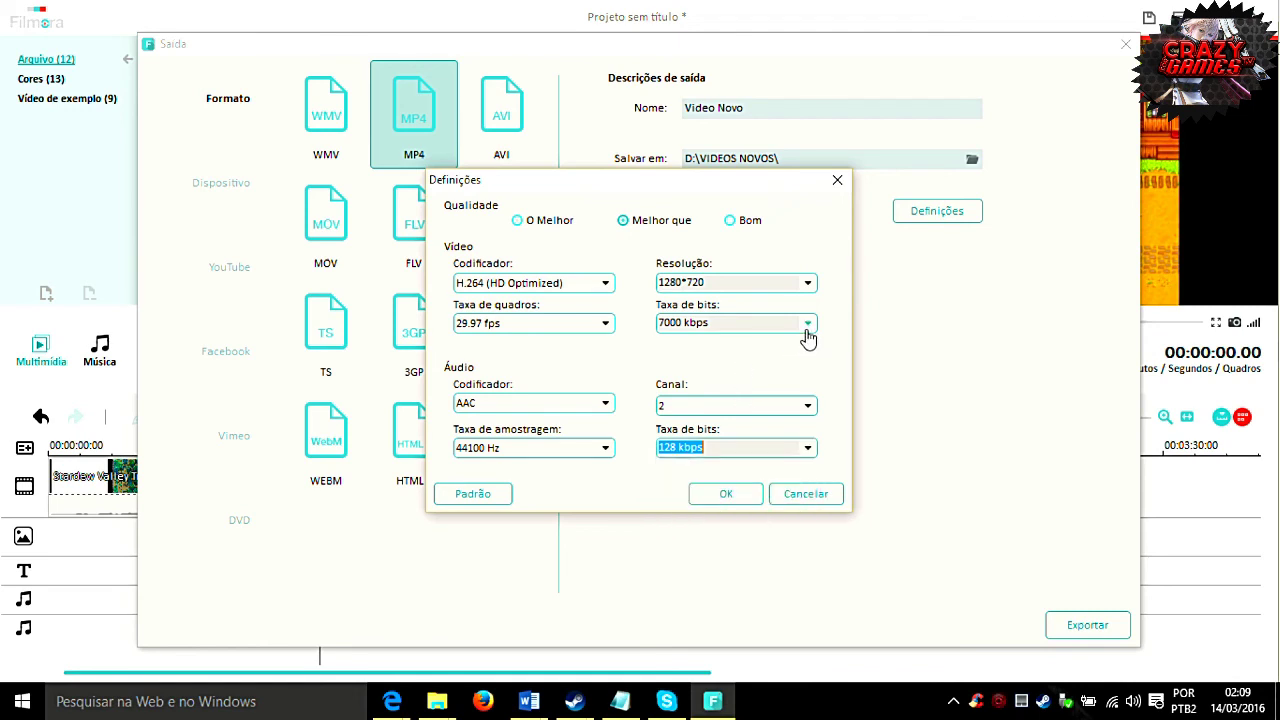
left_click(808, 332)
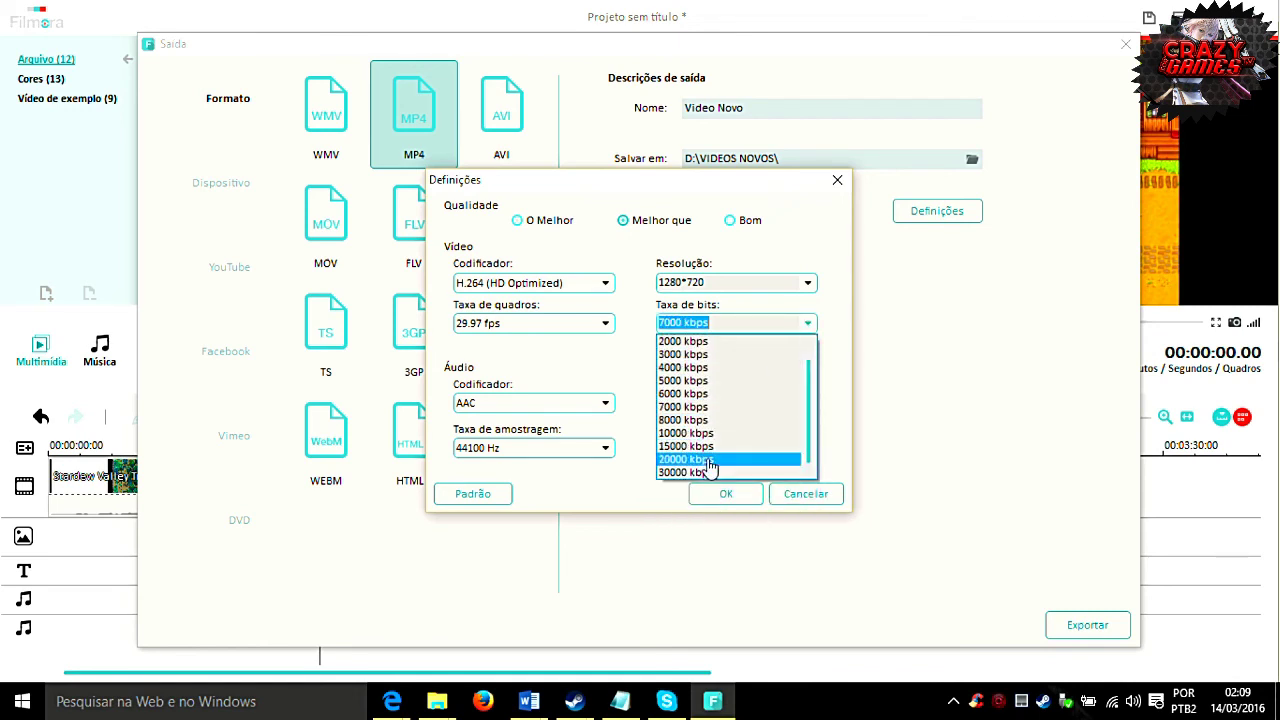
left_click(840, 322)
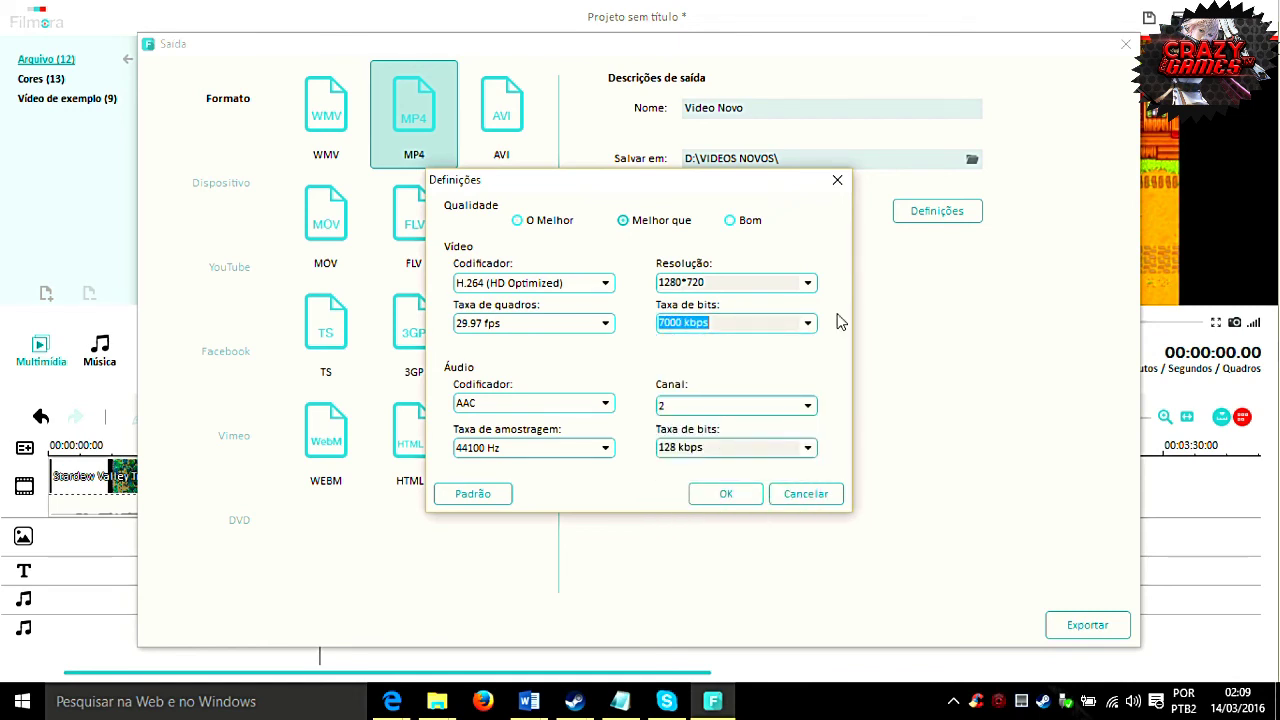
left_click(826, 494)
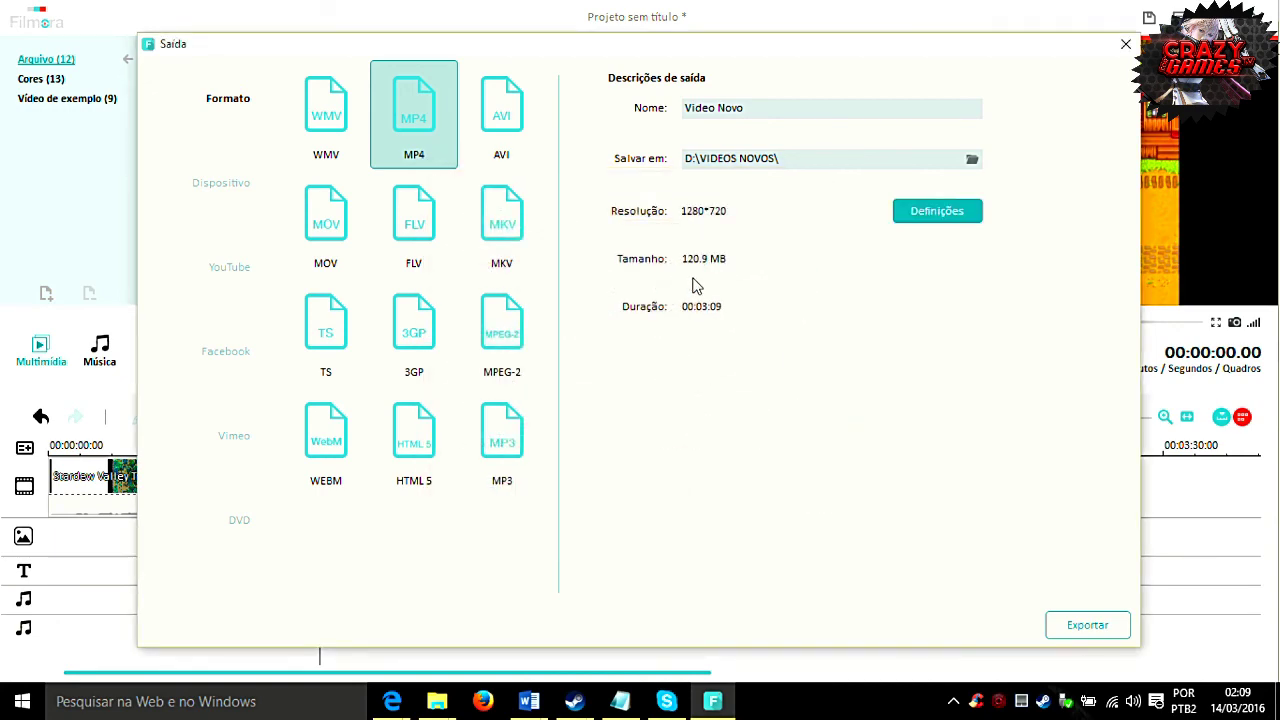
Set the MP4 export's audio to 48000 Hz and 320 kbps and its video bit rate to 20000 kbps, then close the export dialog
left_click(918, 216)
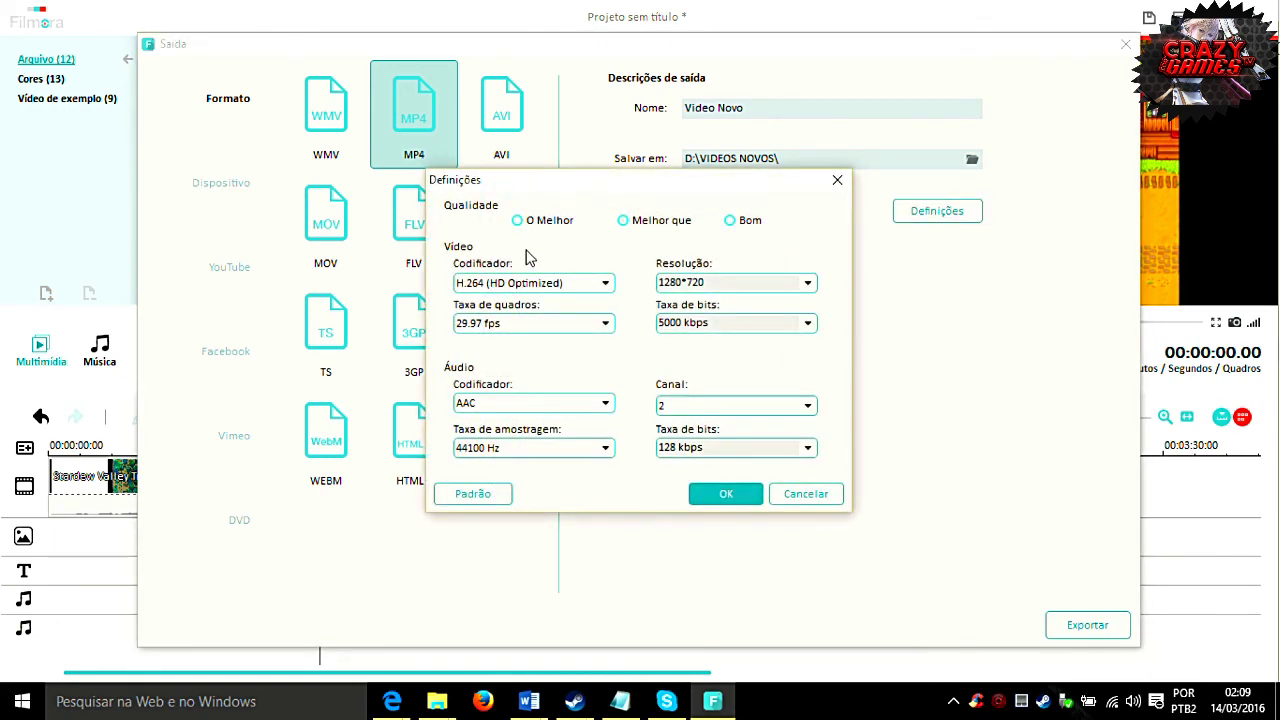
left_click(605, 447)
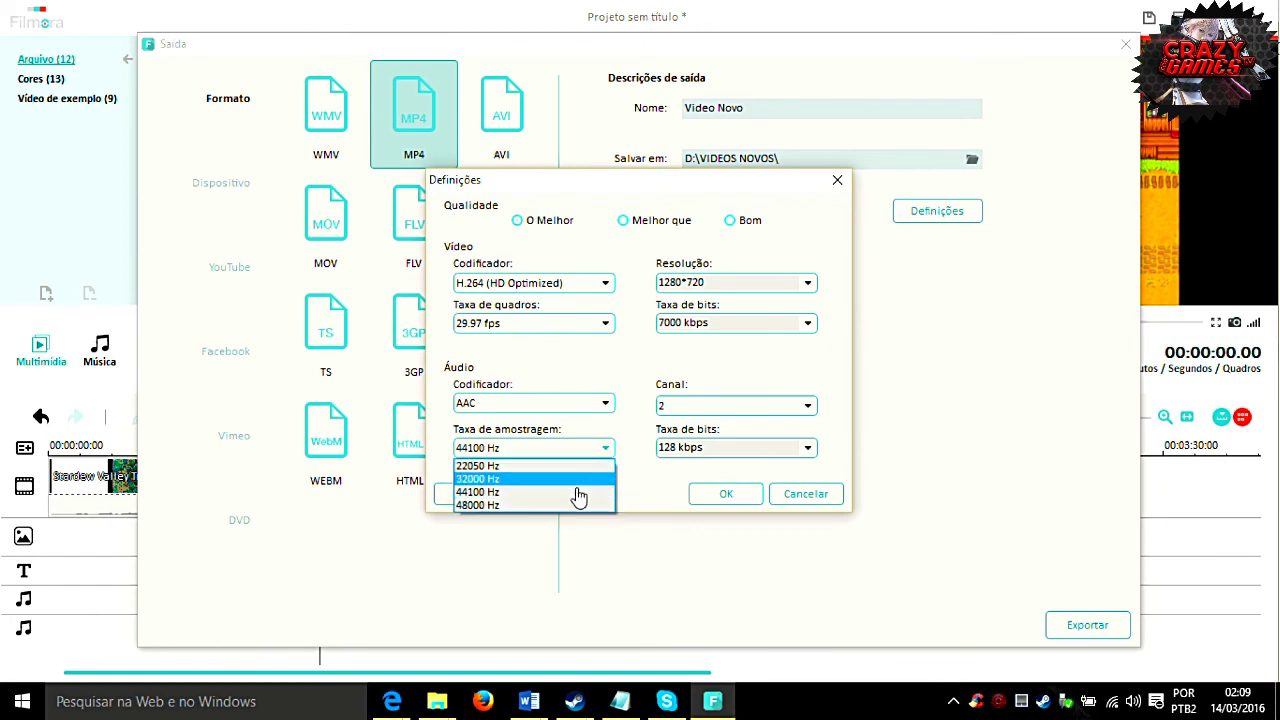
left_click(573, 506)
left_click(806, 448)
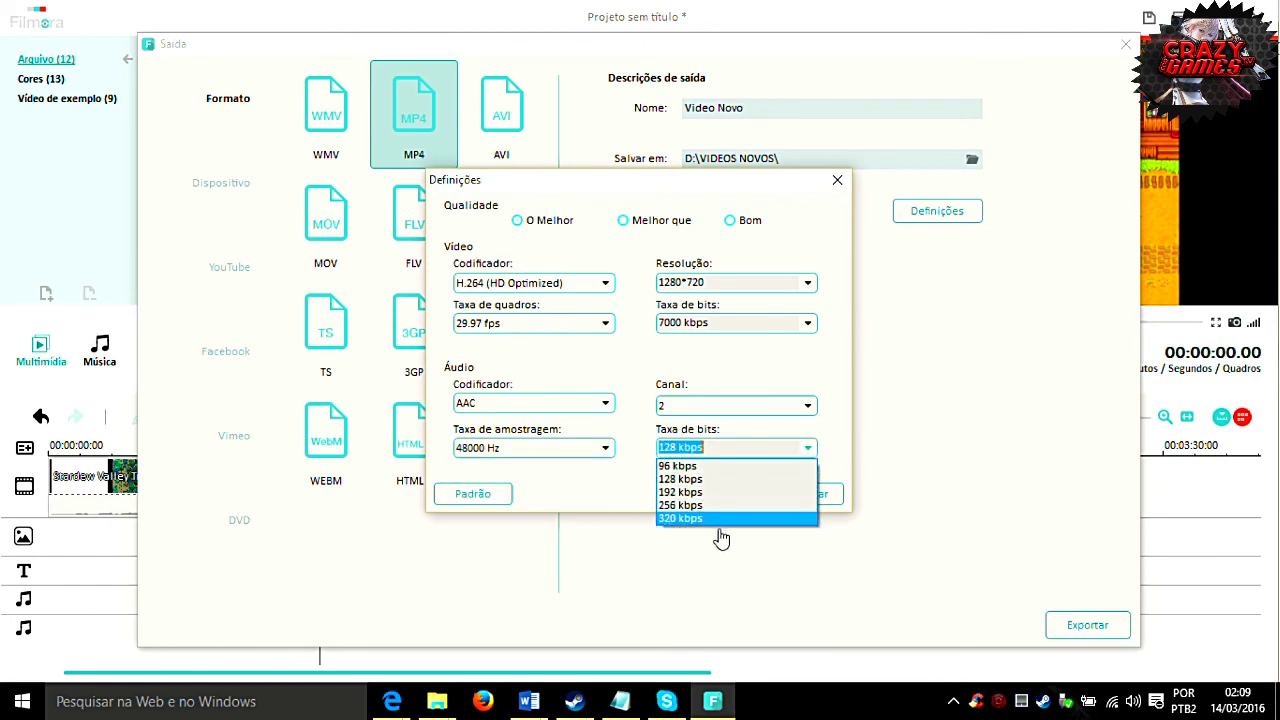
left_click(710, 522)
left_click(808, 322)
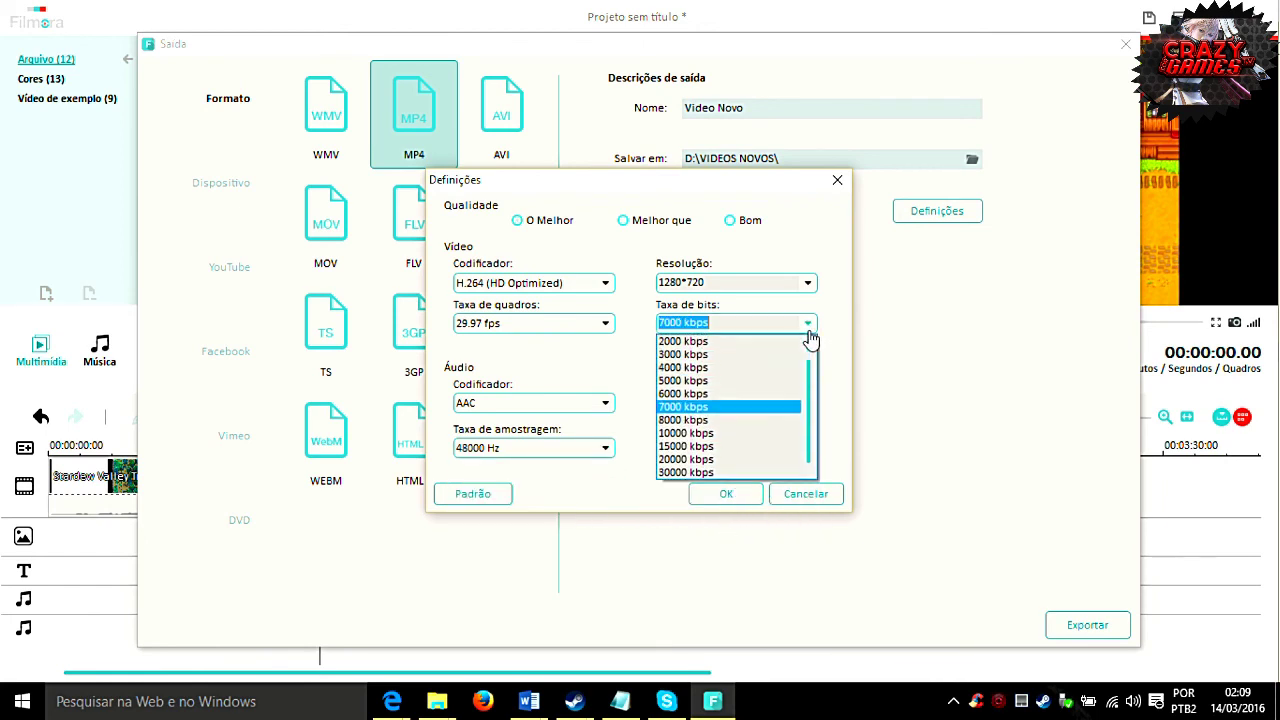
left_click(717, 460)
left_click(722, 492)
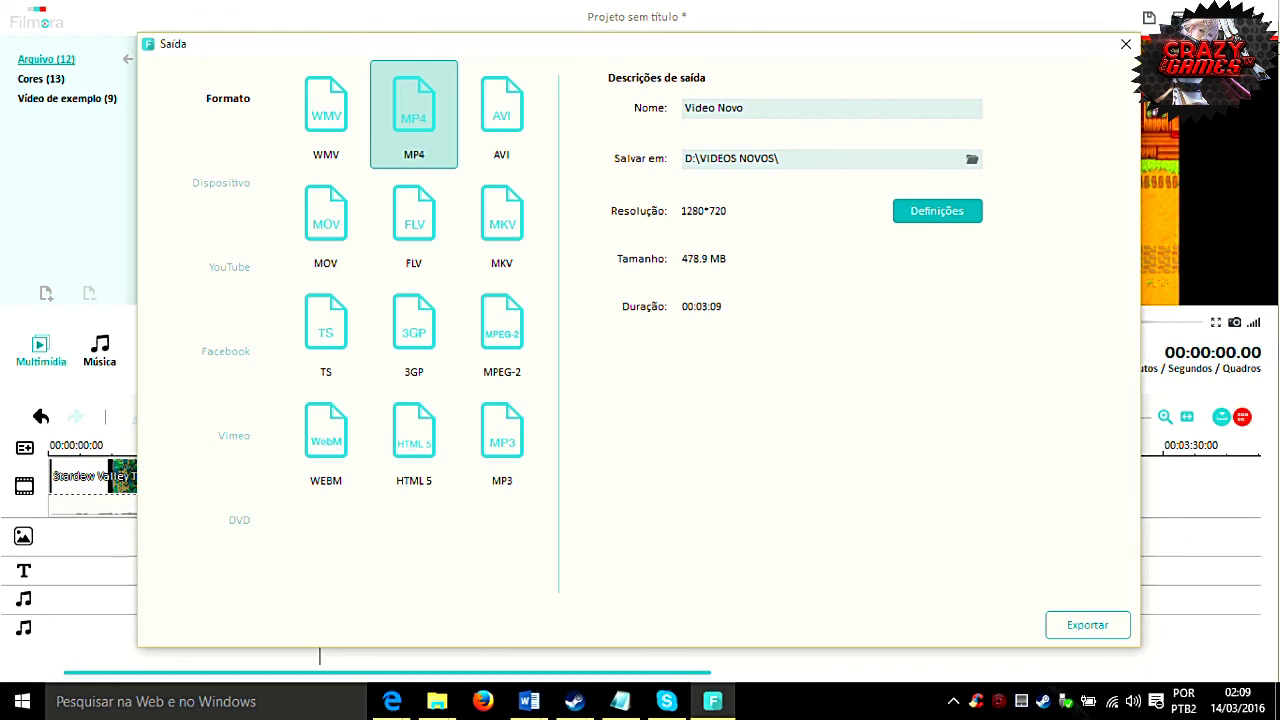
left_click(1126, 45)
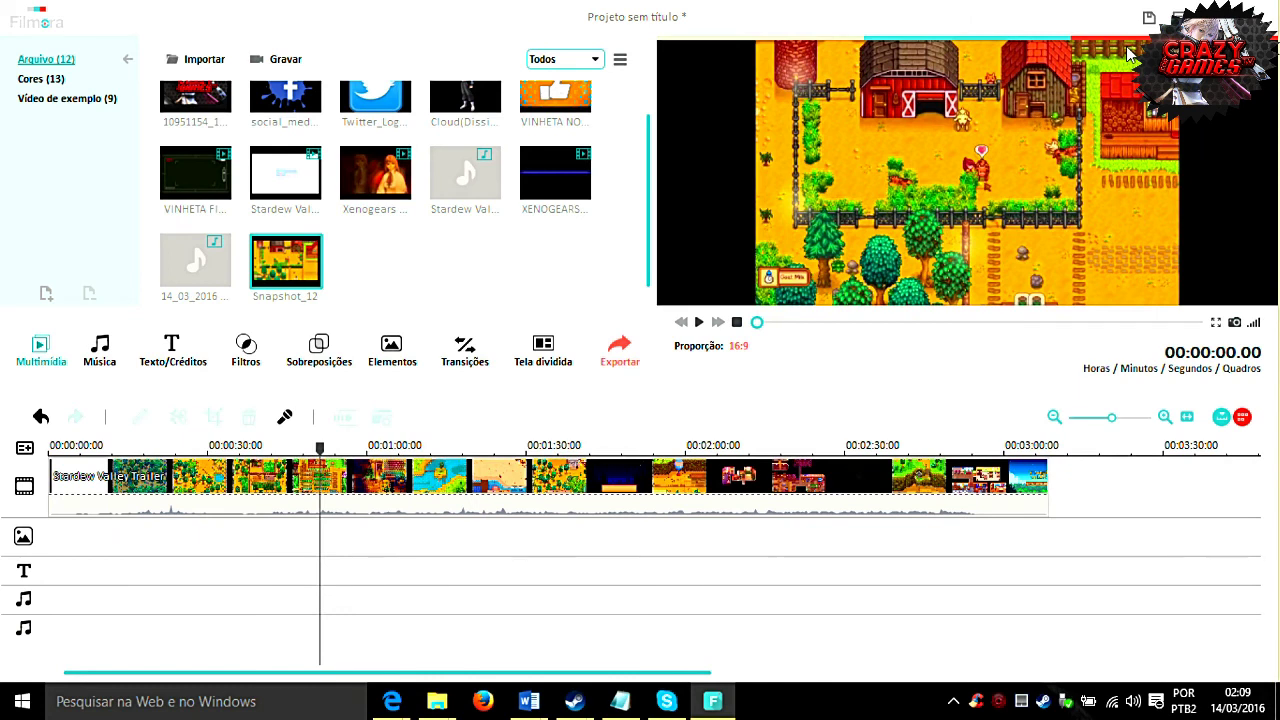